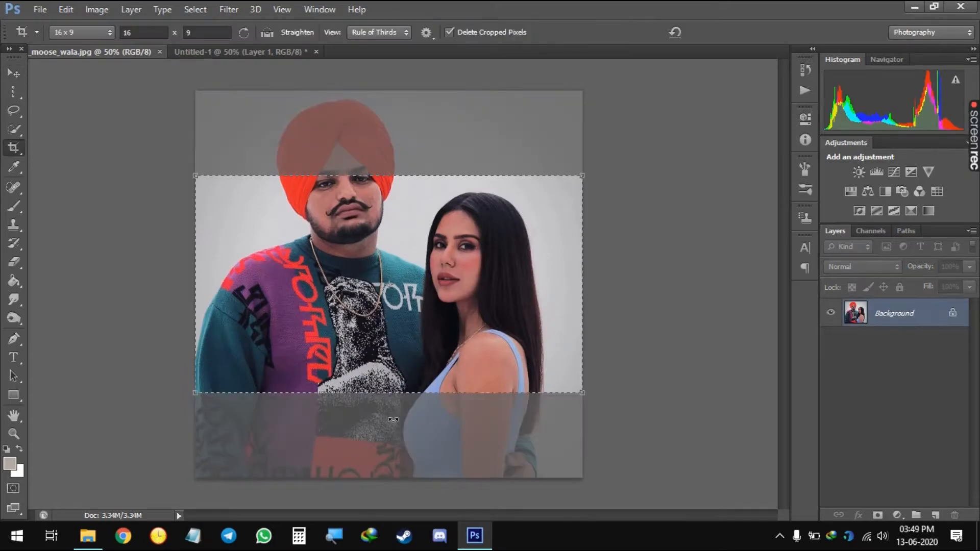
Set the crop ratio to Unconstrained and discard the pending 16 x 9 crop
{"action": "left_click", "coordinate": [82, 32]}
{"action": "left_click", "coordinate": [71, 44]}
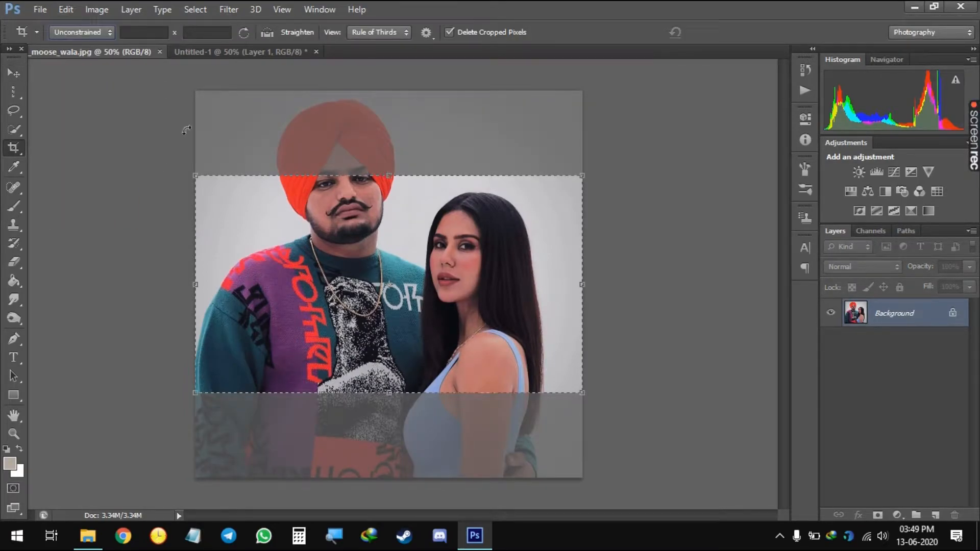
{"action": "left_click_drag", "start_coordinate": [360, 288], "coordinate": [353, 254]}
{"action": "key", "text": "ctrl+z"}
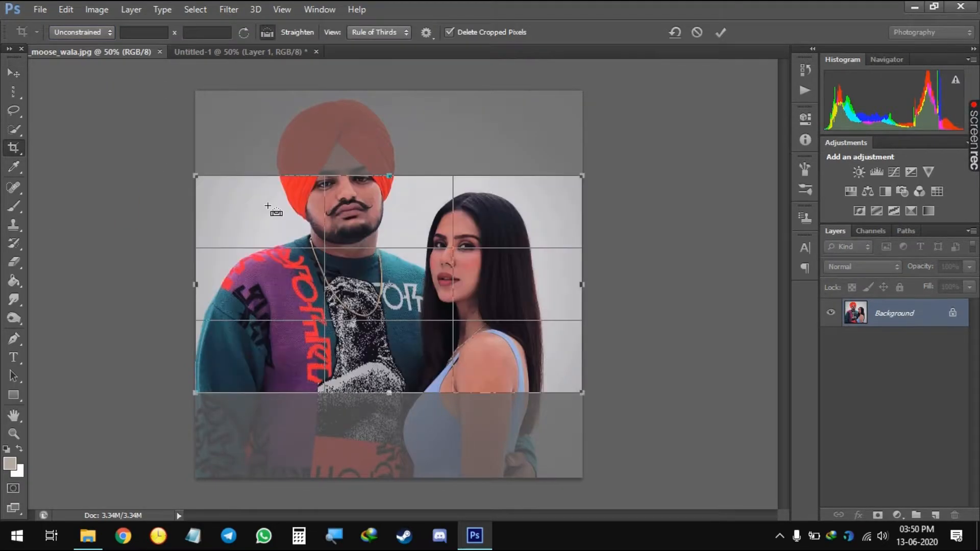
{"action": "left_click", "coordinate": [6, 69]}
{"action": "left_click", "coordinate": [558, 211]}
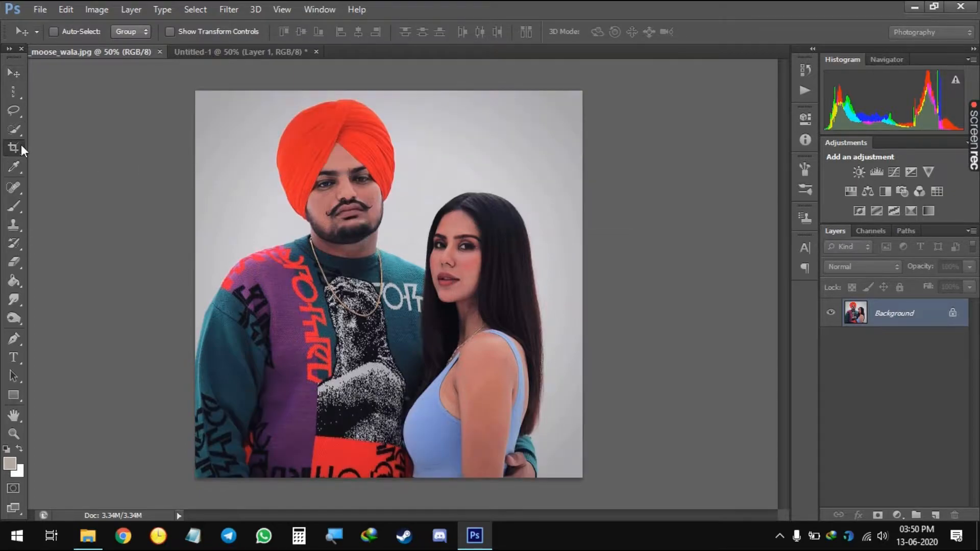
Crop a strip off the bottom edge of the couple photo, keeping its full width
{"action": "left_click", "coordinate": [14, 147]}
{"action": "left_click_drag", "start_coordinate": [389, 476], "coordinate": [389, 433]}
{"action": "key", "text": "Return"}
{"action": "key", "text": "v"}
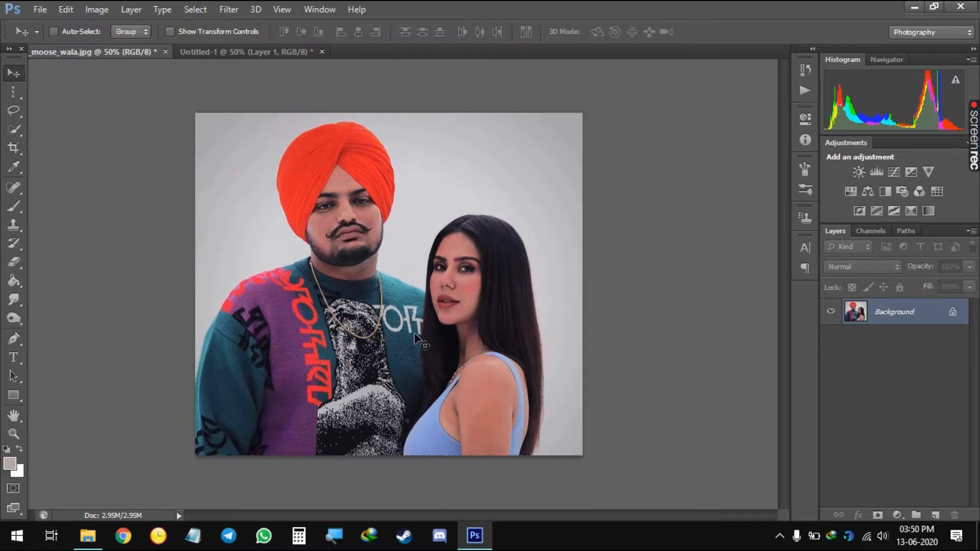
Copy the cropped photo into the Untitled-1 document and scale it to about 107.8% so that it covers the whole canvas
{"action": "left_click_drag", "start_coordinate": [240, 59], "coordinate": [346, 229]}
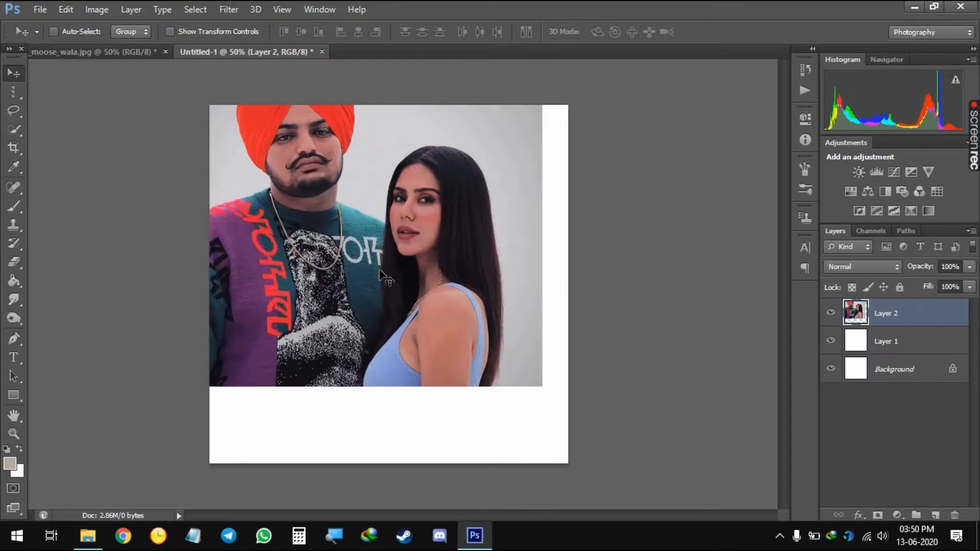
{"action": "key", "text": "ctrl+t"}
{"action": "mouse_move", "coordinate": [535, 386]}
{"action": "left_mouse_down"}
{"action": "mouse_move", "coordinate": [520, 371]}
{"action": "mouse_move", "coordinate": [528, 412]}
{"action": "mouse_move", "coordinate": [520, 392]}
{"action": "left_mouse_up"}
{"action": "left_click_drag", "start_coordinate": [561, 426], "coordinate": [573, 435]}
{"action": "left_click_drag", "start_coordinate": [550, 415], "coordinate": [556, 452]}
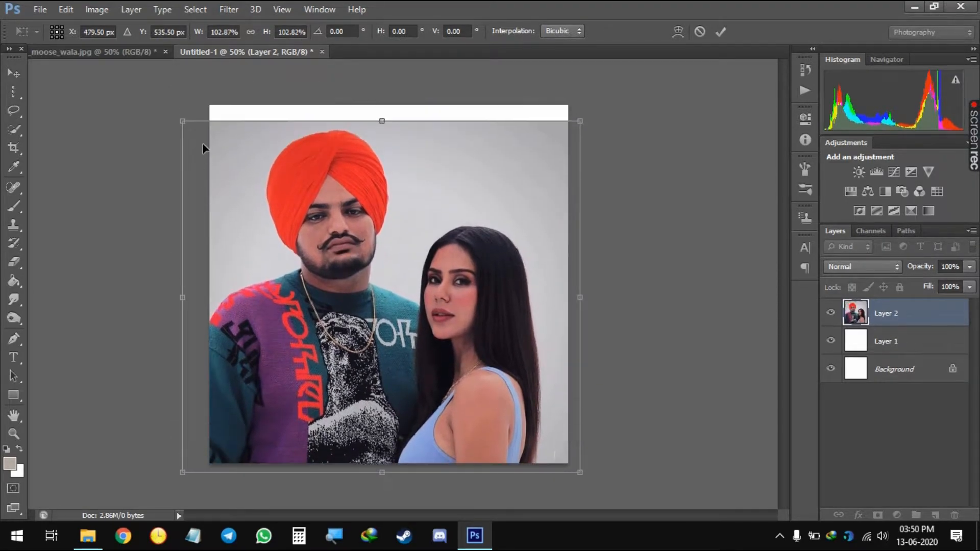
{"action": "left_click_drag", "start_coordinate": [181, 121], "coordinate": [167, 101]}
{"action": "left_click_drag", "start_coordinate": [357, 378], "coordinate": [377, 378]}
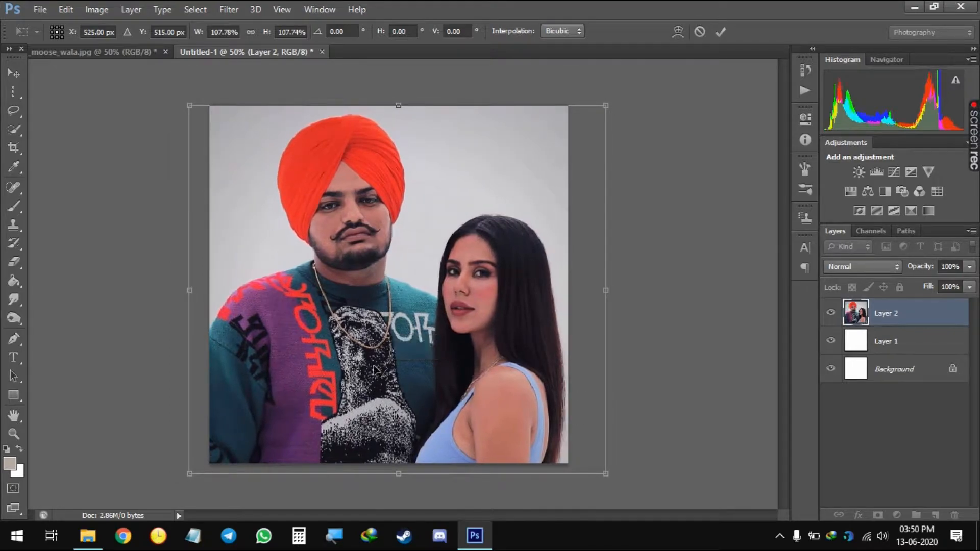
{"action": "key", "text": "Return"}
Add an empty layer above the photo and set the foreground colour to black (000000) for the Pen tracing
{"action": "left_click", "coordinate": [929, 513]}
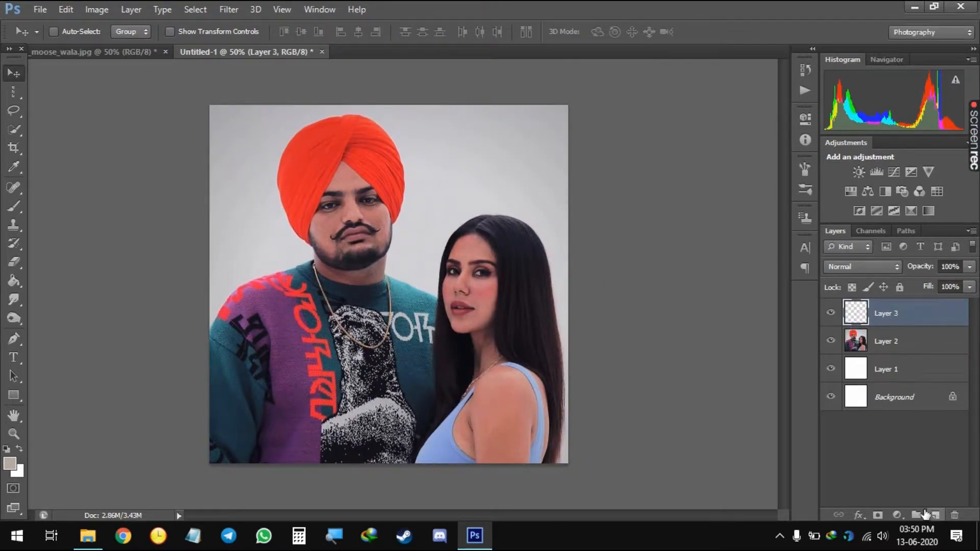
{"action": "left_click", "coordinate": [909, 343]}
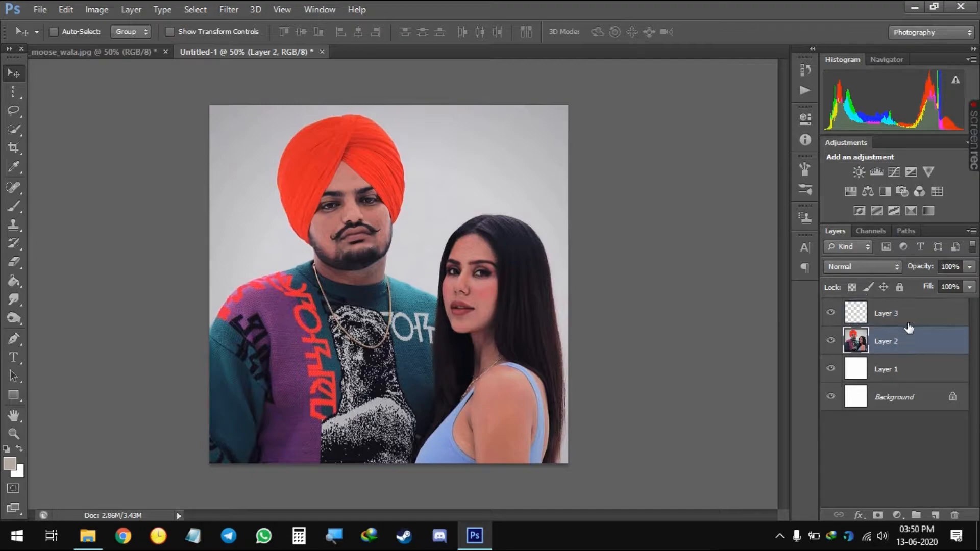
{"action": "left_click", "coordinate": [898, 313]}
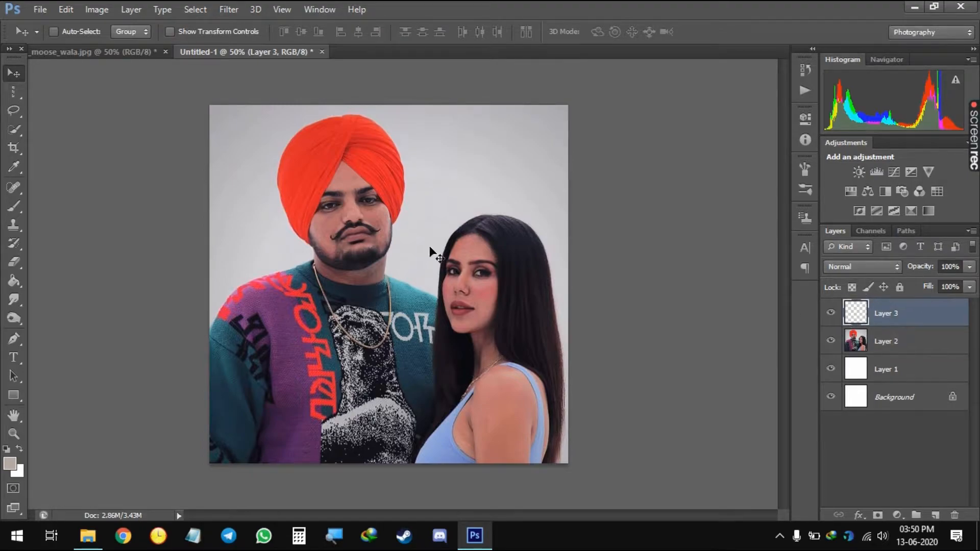
{"action": "left_click", "coordinate": [14, 338]}
{"action": "left_click", "coordinate": [11, 465]}
{"action": "left_click_drag", "start_coordinate": [765, 280], "coordinate": [766, 289]}
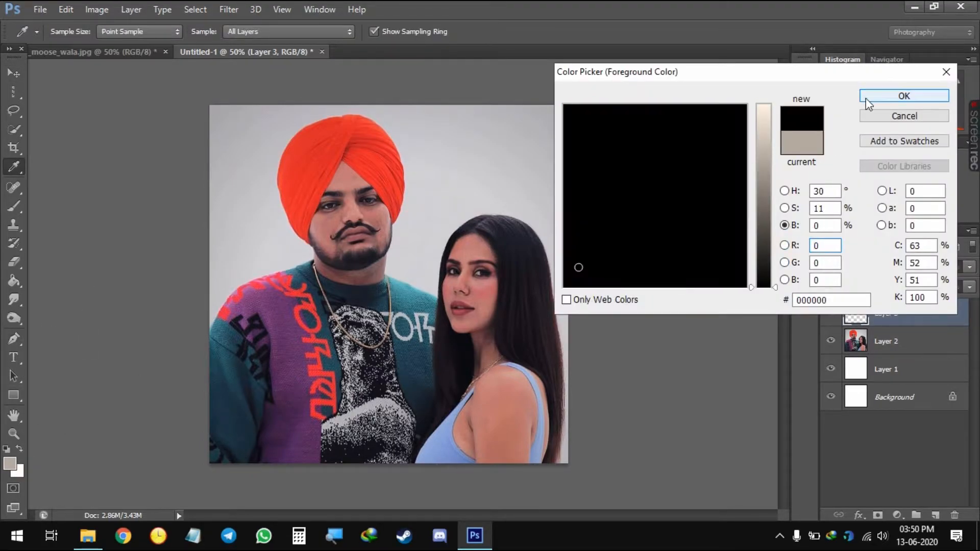
{"action": "key", "text": "Return"}
Trace the man's left eyebrow on the empty layer with a closed Pen path and fill it with black
{"action": "key", "text": "ctrl+plus"}
{"action": "key", "text": "ctrl+plus"}
{"action": "key", "text": "ctrl+plus"}
{"action": "key", "text": "ctrl+plus"}
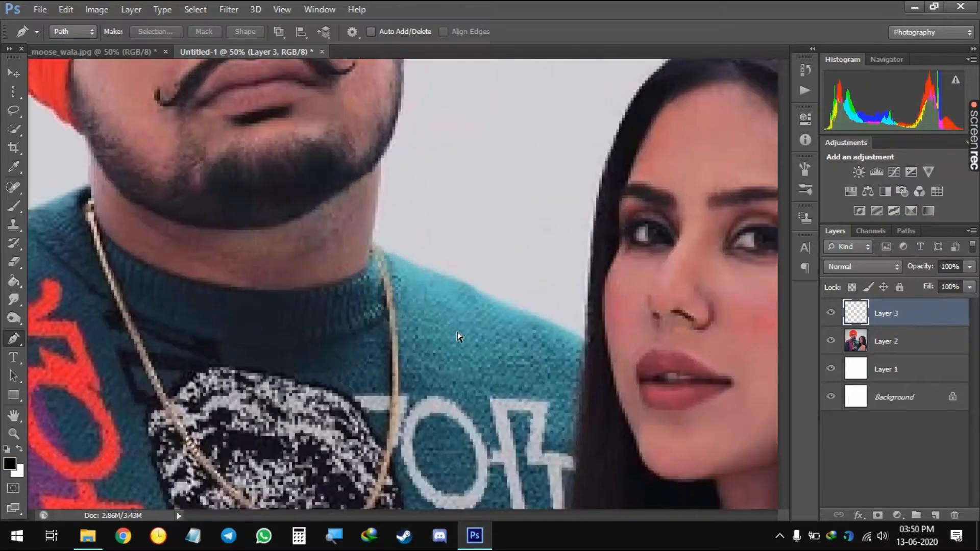
{"action": "key", "text": "space"}
{"action": "left_click_drag", "start_coordinate": [339, 76], "coordinate": [461, 345]}
{"action": "left_click_drag", "start_coordinate": [432, 134], "coordinate": [503, 450]}
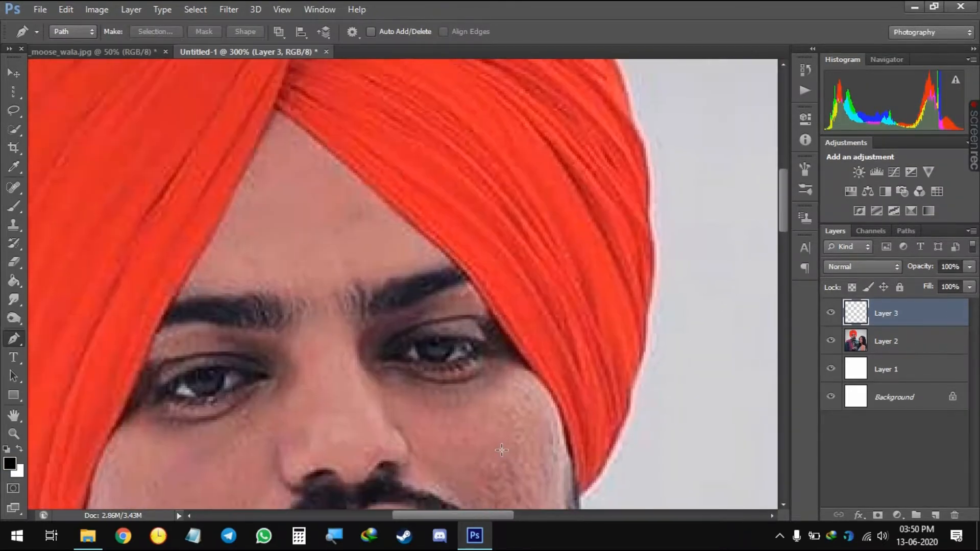
{"action": "left_click_drag", "start_coordinate": [364, 319], "coordinate": [387, 280]}
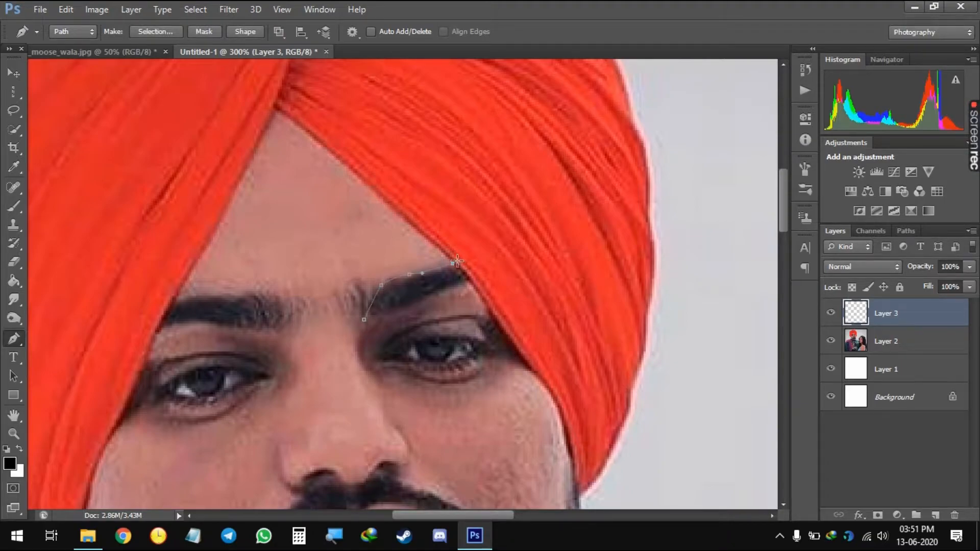
{"action": "right_click", "coordinate": [366, 320]}
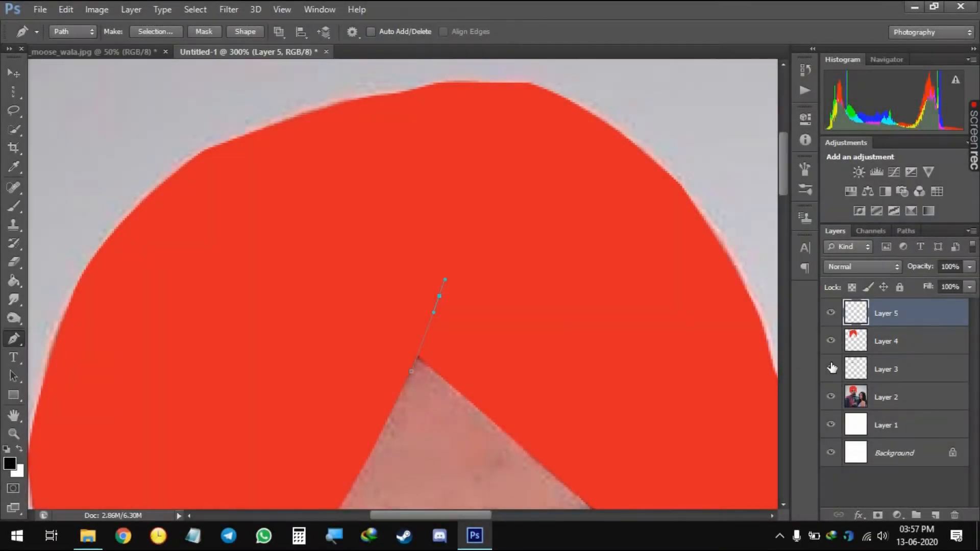
Hide the red turban layer, close the thin path along the turban's central fold and fill it with black on Layer 5
{"action": "left_click", "coordinate": [831, 342]}
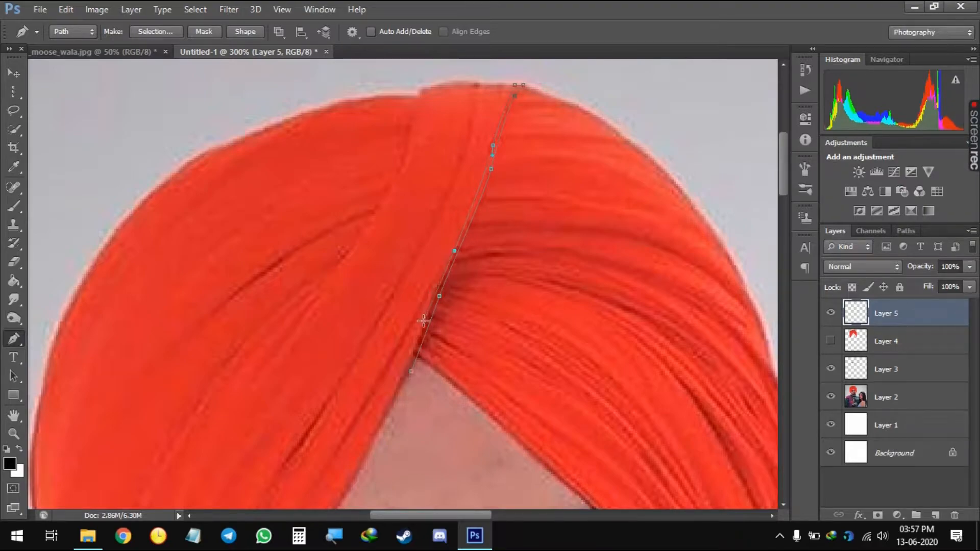
{"action": "right_click", "coordinate": [413, 375]}
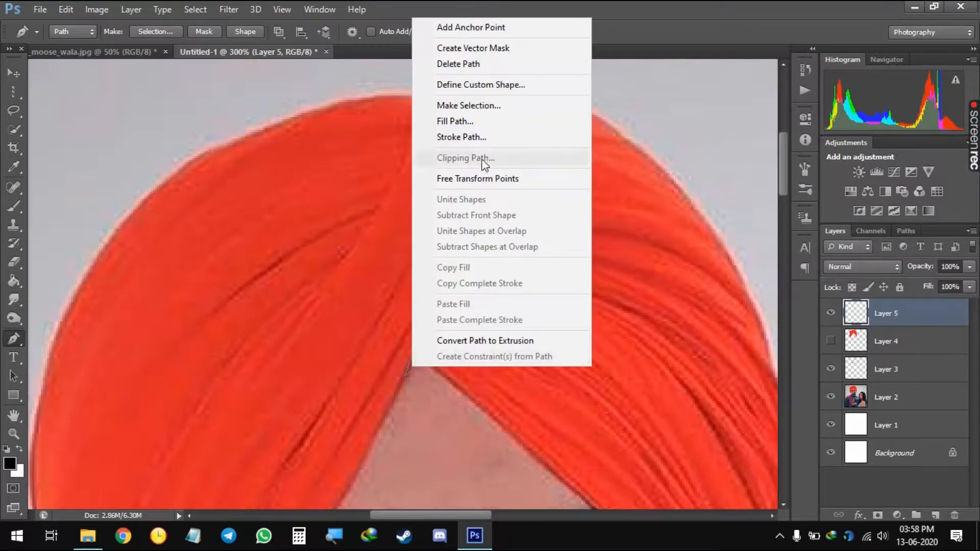
{"action": "left_click", "coordinate": [477, 122]}
{"action": "key", "text": "Return"}
{"action": "left_click_drag", "start_coordinate": [411, 350], "coordinate": [483, 215]}
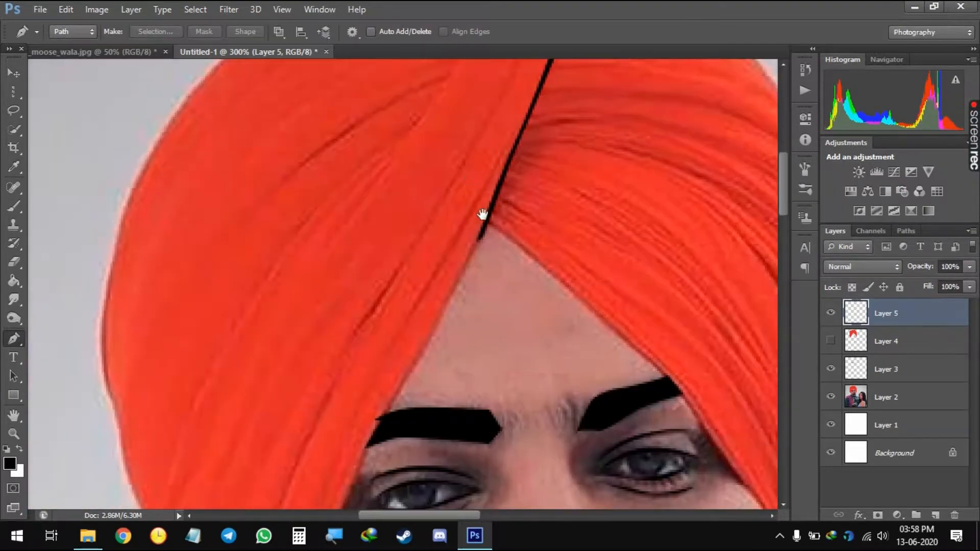
{"action": "left_click", "coordinate": [830, 341]}
{"action": "left_click", "coordinate": [435, 338]}
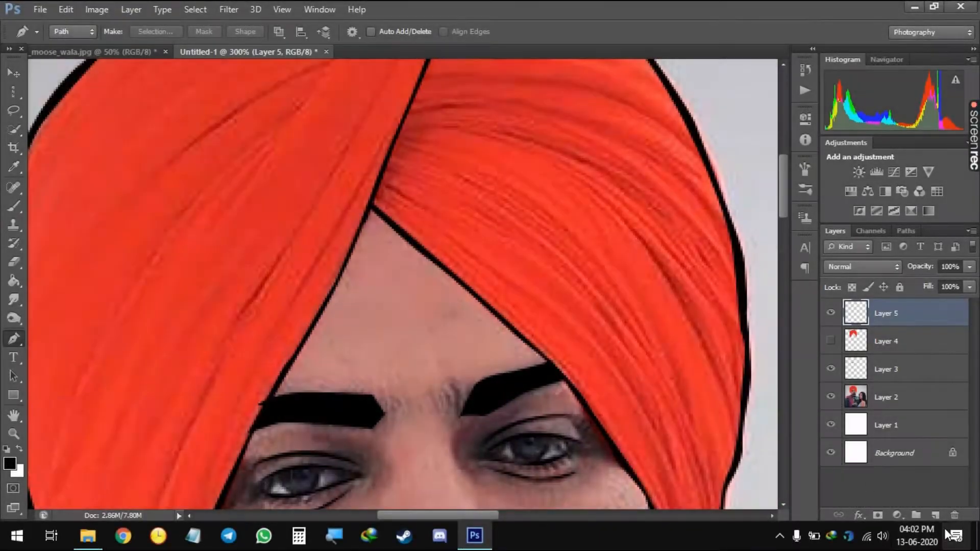
Add a layer below Layer 5 and fill a tapered black Pen path there, from the turban's top edge down its left-hand fold
{"action": "left_click", "coordinate": [935, 515]}
{"action": "left_click_drag", "start_coordinate": [928, 320], "coordinate": [924, 349]}
{"action": "left_click_drag", "start_coordinate": [350, 282], "coordinate": [379, 299]}
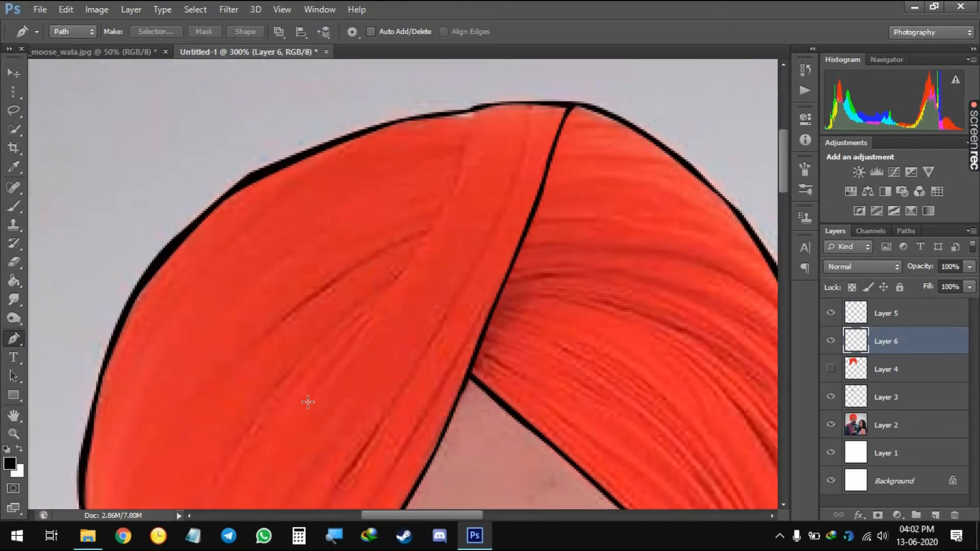
{"action": "left_click", "coordinate": [307, 402]}
{"action": "left_click", "coordinate": [380, 301]}
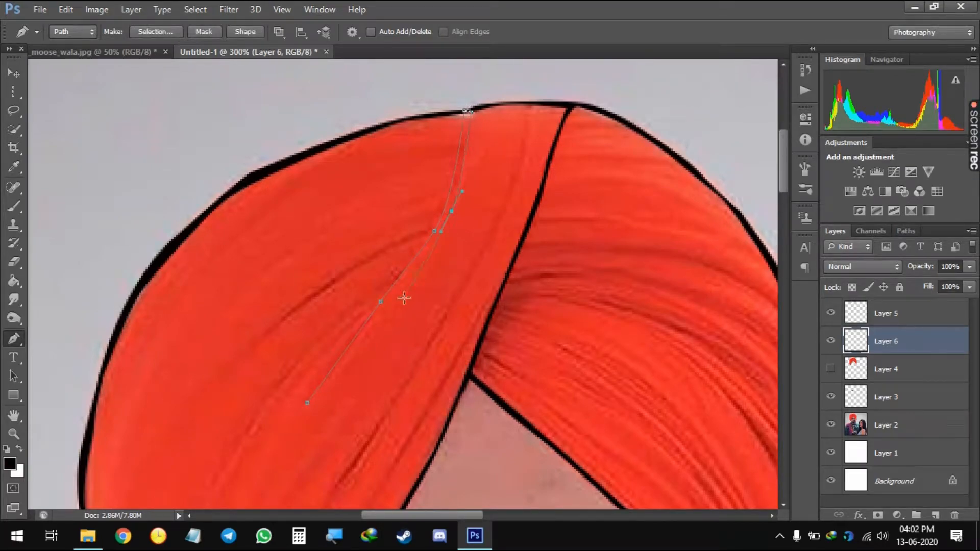
{"action": "right_click", "coordinate": [308, 406]}
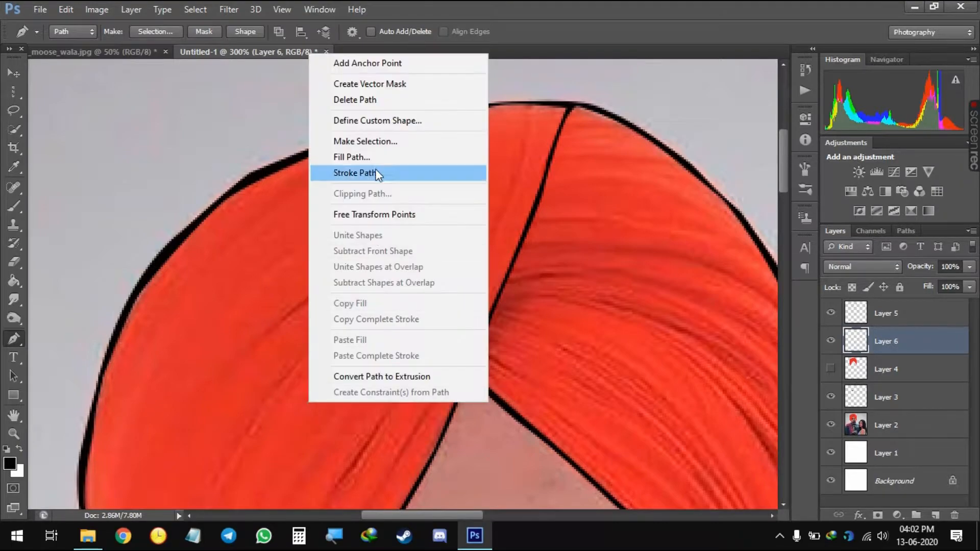
{"action": "left_click", "coordinate": [358, 156]}
{"action": "key", "text": "Return"}
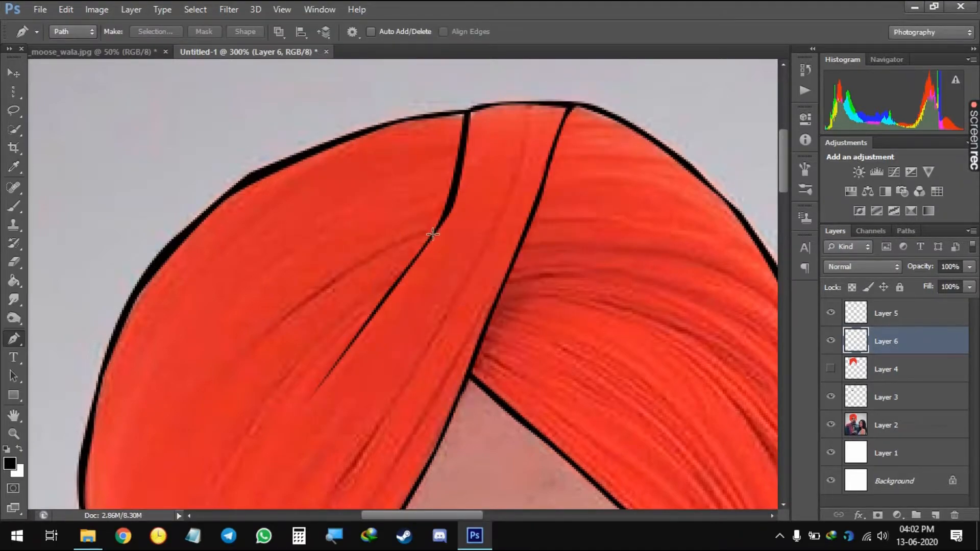
Trace a tapered crease branching down-left from the new fold line on the turban and fill it with black
{"action": "left_click_drag", "start_coordinate": [291, 320], "coordinate": [250, 347]}
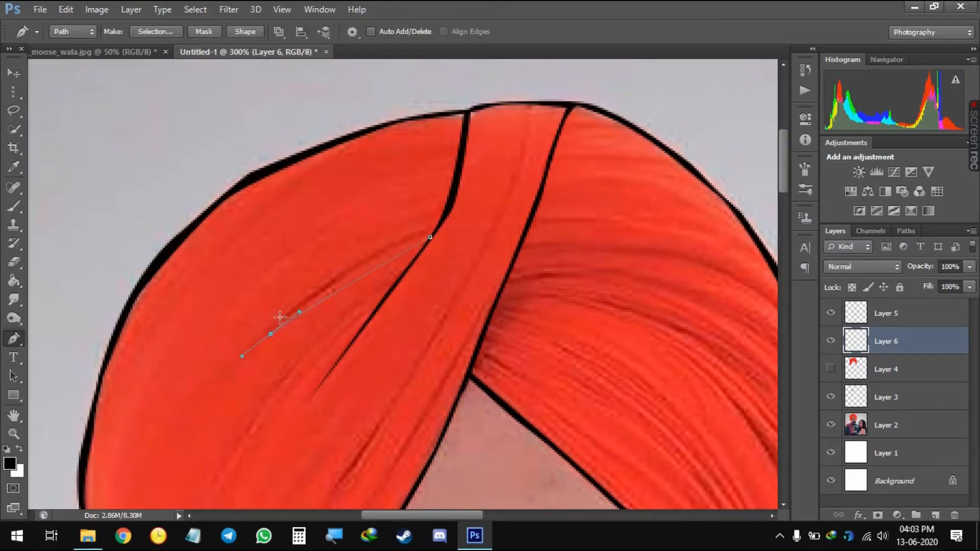
{"action": "left_click_drag", "start_coordinate": [427, 231], "coordinate": [470, 224]}
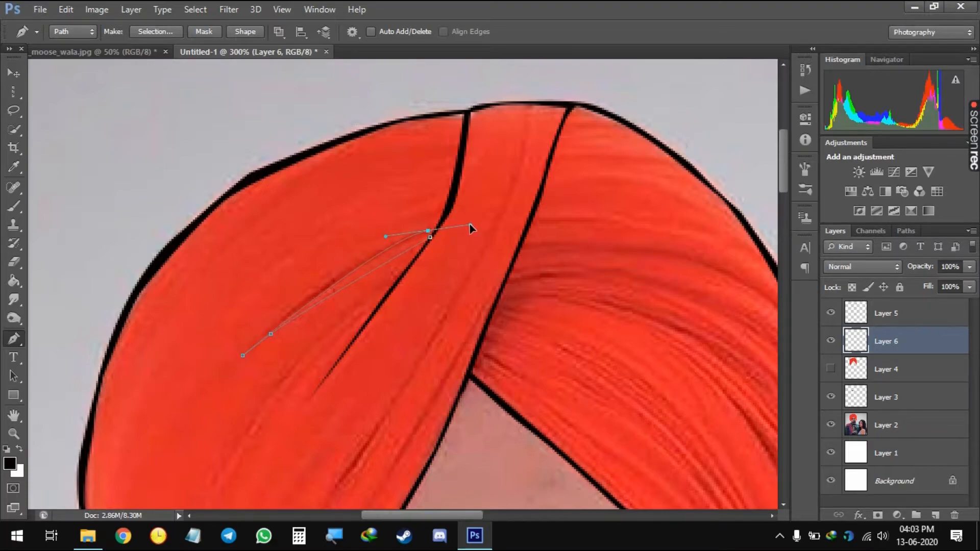
{"action": "left_click", "coordinate": [429, 230], "text": "alt"}
{"action": "right_click", "coordinate": [430, 243]}
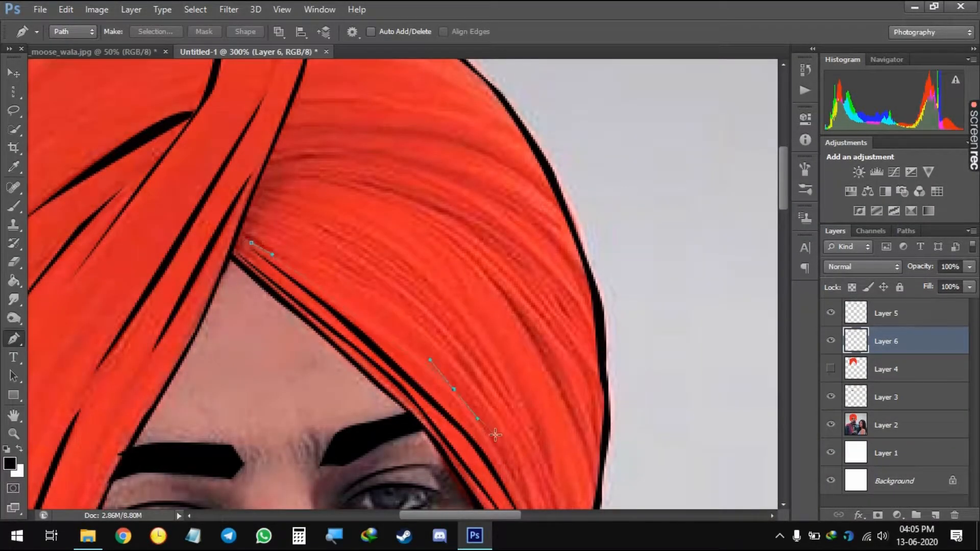
Finish the curved crease path above the man's left eyebrow, running down to the turban's lower edge, and fill it with black
{"action": "left_click", "coordinate": [523, 489]}
{"action": "left_click_drag", "start_coordinate": [530, 485], "coordinate": [511, 334]}
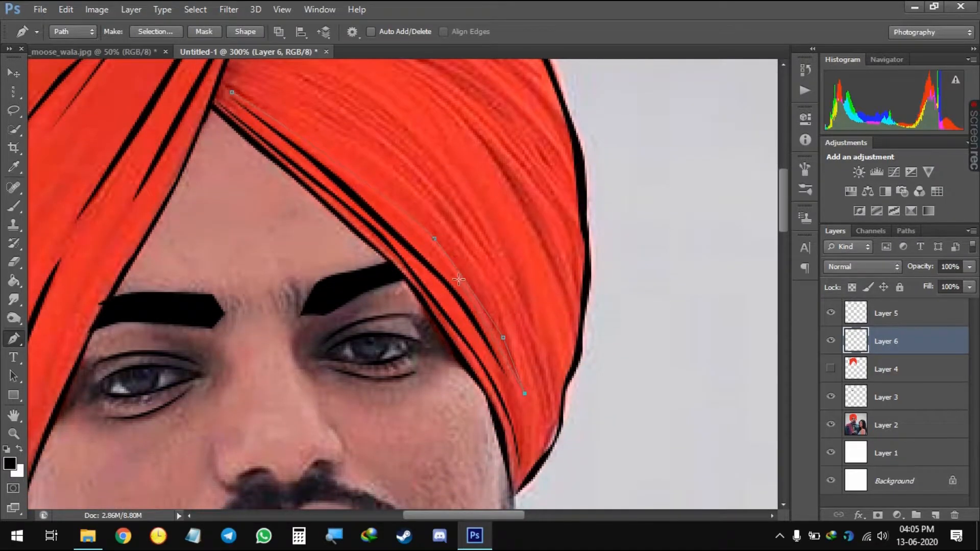
{"action": "right_click", "coordinate": [236, 94]}
{"action": "left_click", "coordinate": [276, 193]}
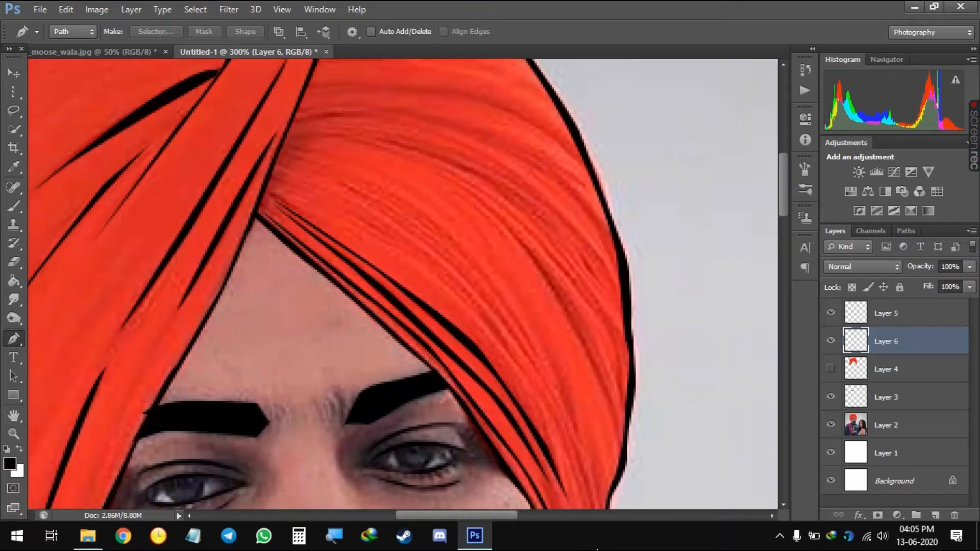
Trace the next long crease above the filled ones, from the central fold down to the turban's lower tip, and fill it with black
{"action": "left_click_drag", "start_coordinate": [433, 317], "coordinate": [455, 356]}
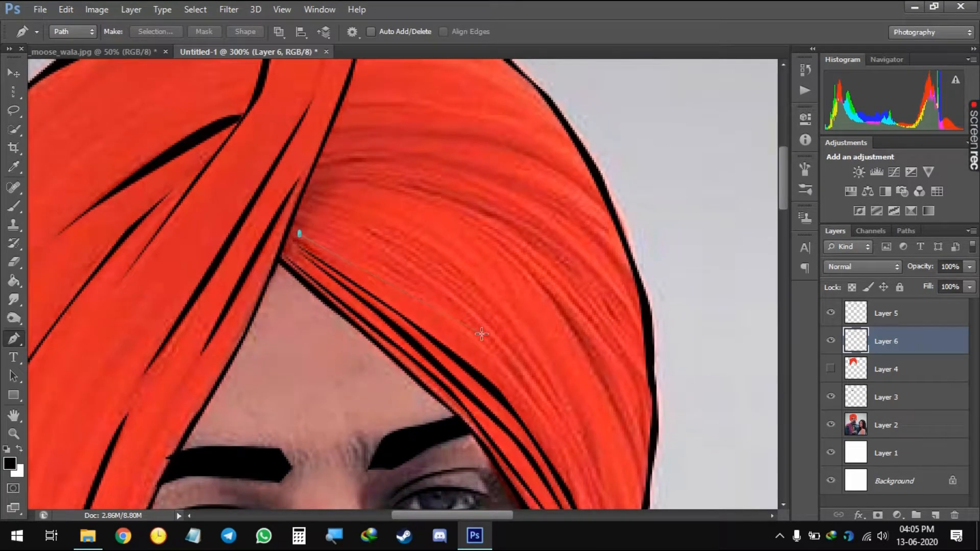
{"action": "left_click", "coordinate": [432, 299]}
{"action": "left_click", "coordinate": [484, 347]}
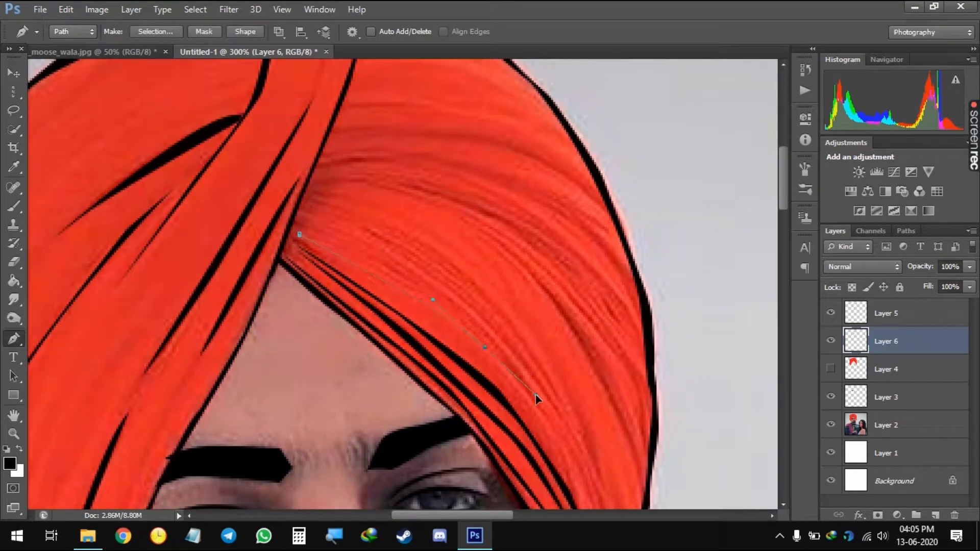
{"action": "left_click", "coordinate": [540, 411]}
{"action": "left_click_drag", "start_coordinate": [586, 486], "coordinate": [529, 343]}
{"action": "left_click", "coordinate": [548, 378]}
{"action": "left_click", "coordinate": [553, 404]}
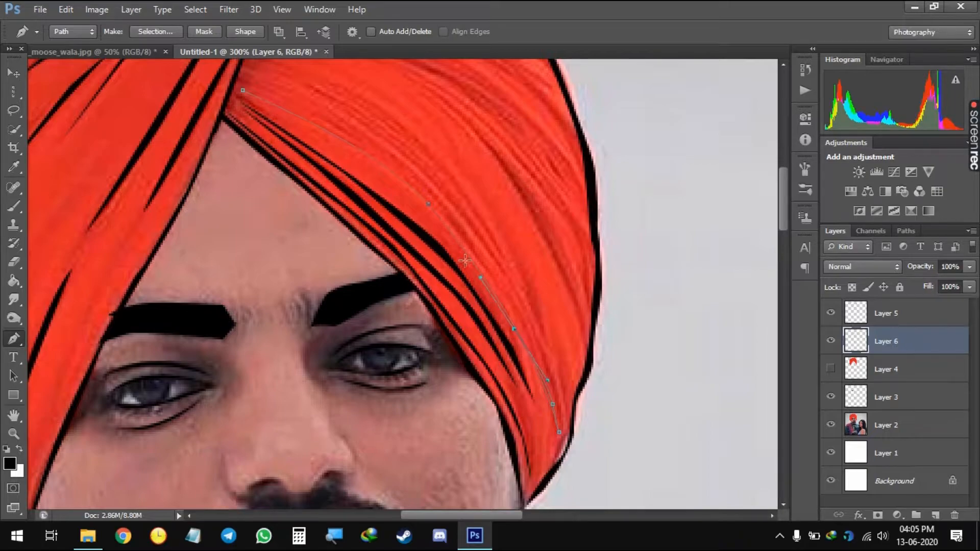
{"action": "left_click_drag", "start_coordinate": [242, 89], "coordinate": [176, 77]}
{"action": "right_click", "coordinate": [312, 190]}
{"action": "left_click", "coordinate": [387, 274]}
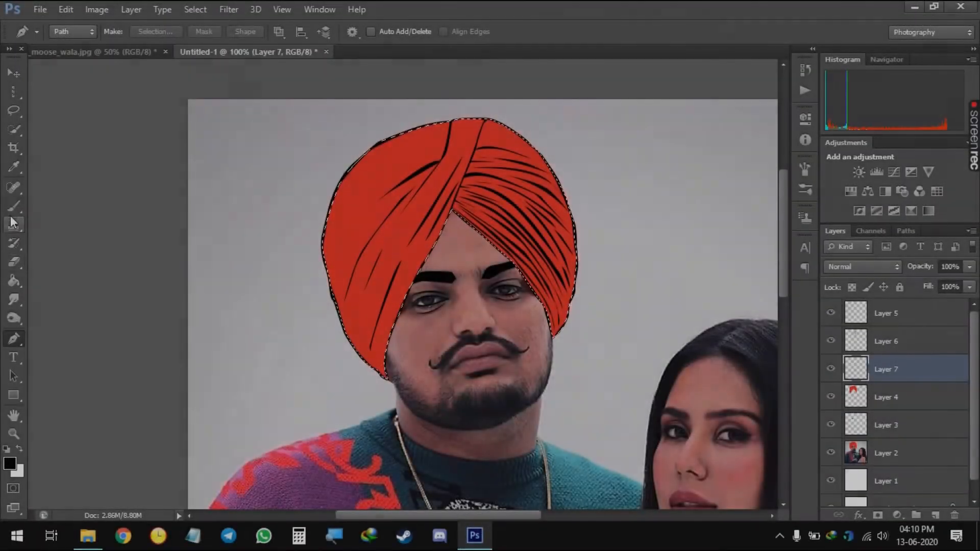
Ready the Brush tool, sample the turban's red and set a slightly darker shade of it as the foreground colour
{"action": "left_click", "coordinate": [13, 206]}
{"action": "left_click", "coordinate": [345, 218], "text": "ctrl"}
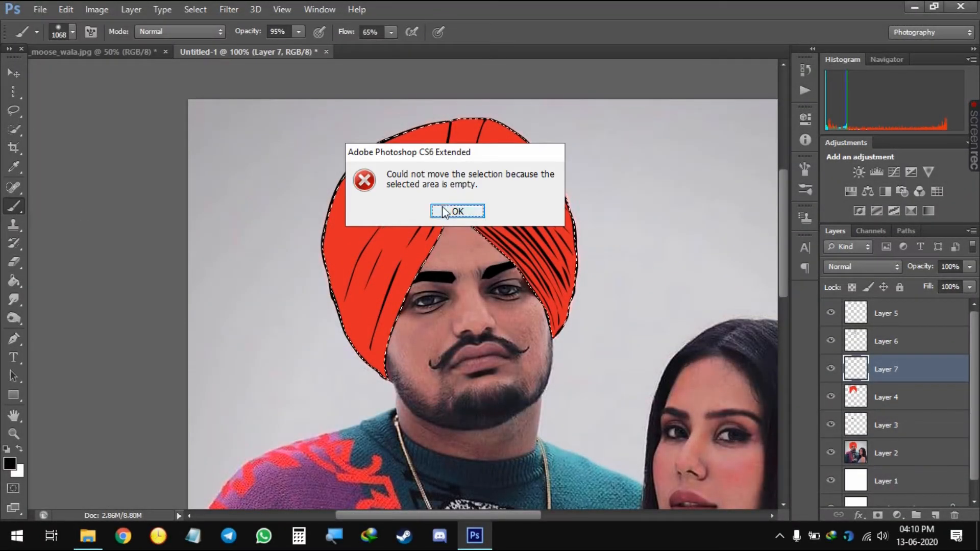
{"action": "left_click", "coordinate": [449, 210]}
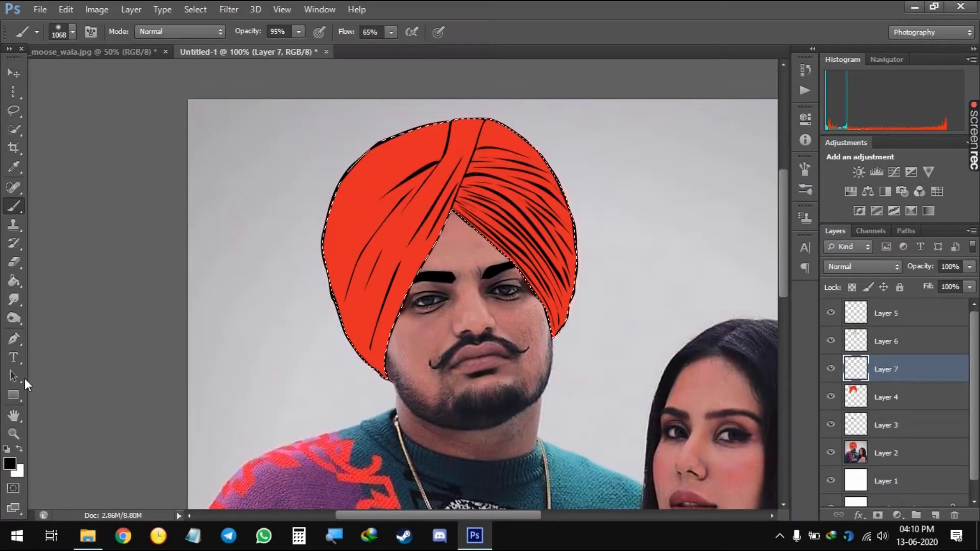
{"action": "left_click", "coordinate": [386, 255], "text": "alt"}
{"action": "left_click", "coordinate": [10, 463]}
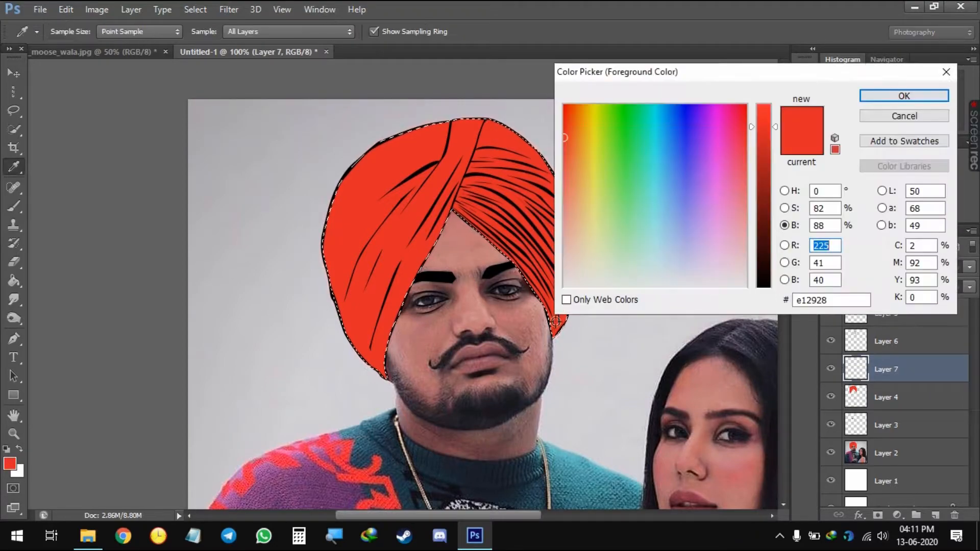
{"action": "left_click_drag", "start_coordinate": [760, 164], "coordinate": [762, 154]}
{"action": "left_click", "coordinate": [903, 96]}
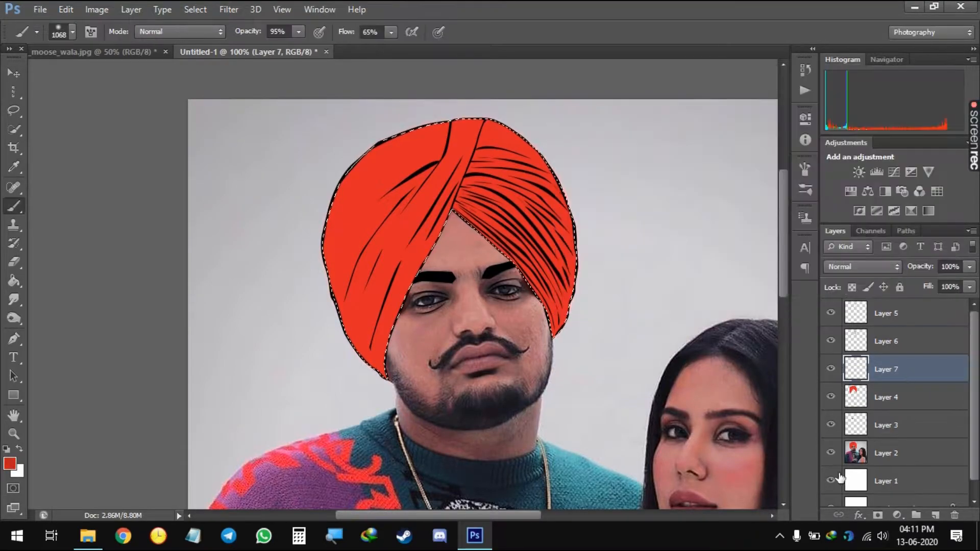
Hide Layer 4's flat red for reference and set the brush to size 73, 100% opacity and 72% flow
{"action": "left_click", "coordinate": [830, 397]}
{"action": "left_click_drag", "start_coordinate": [515, 241], "coordinate": [226, 262]}
{"action": "left_click_drag", "start_coordinate": [238, 32], "coordinate": [270, 37]}
{"action": "left_click_drag", "start_coordinate": [347, 38], "coordinate": [351, 37]}
{"action": "key", "text": "ctrl+plus"}
{"action": "key", "text": "ctrl+plus"}
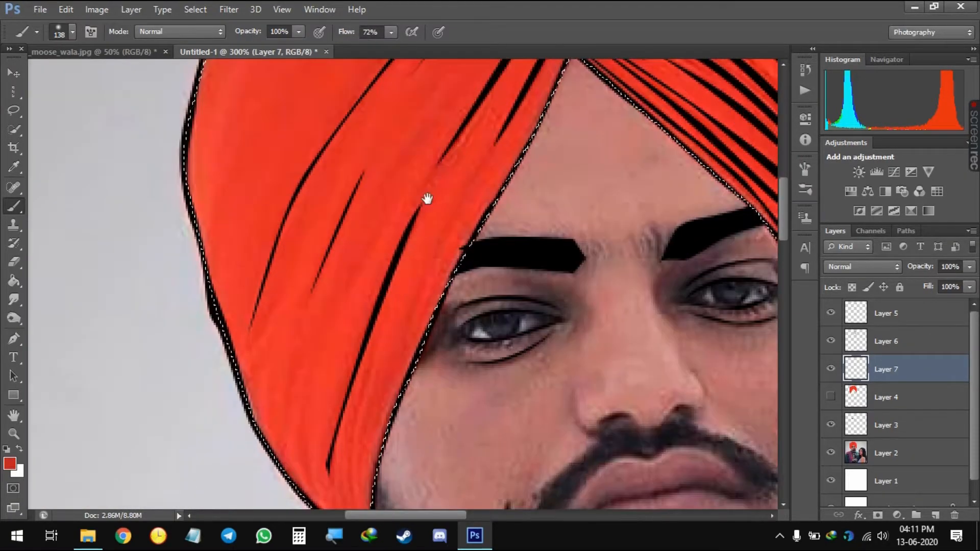
{"action": "left_click_drag", "start_coordinate": [426, 199], "coordinate": [125, 535]}
{"action": "mouse_move", "coordinate": [322, 360]}
{"action": "left_mouse_down"}
{"action": "mouse_move", "coordinate": [282, 361]}
{"action": "mouse_move", "coordinate": [315, 372]}
{"action": "left_mouse_up"}
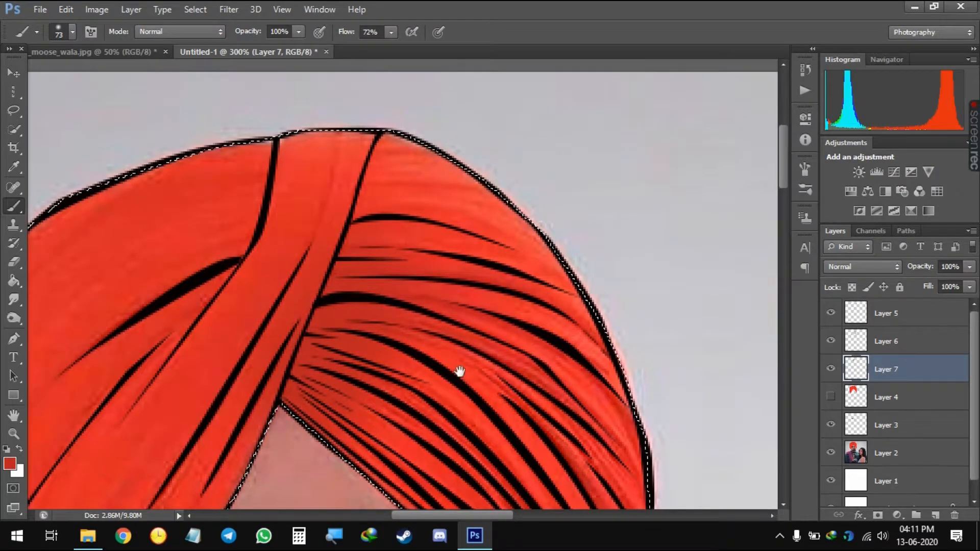
Brush soft darker-red shading along the turban's folds on Layer 7, comparing it with the photo and showing Layer 4 again
{"action": "left_click_drag", "start_coordinate": [460, 372], "coordinate": [413, 202]}
{"action": "key", "text": "ctrl+minus"}
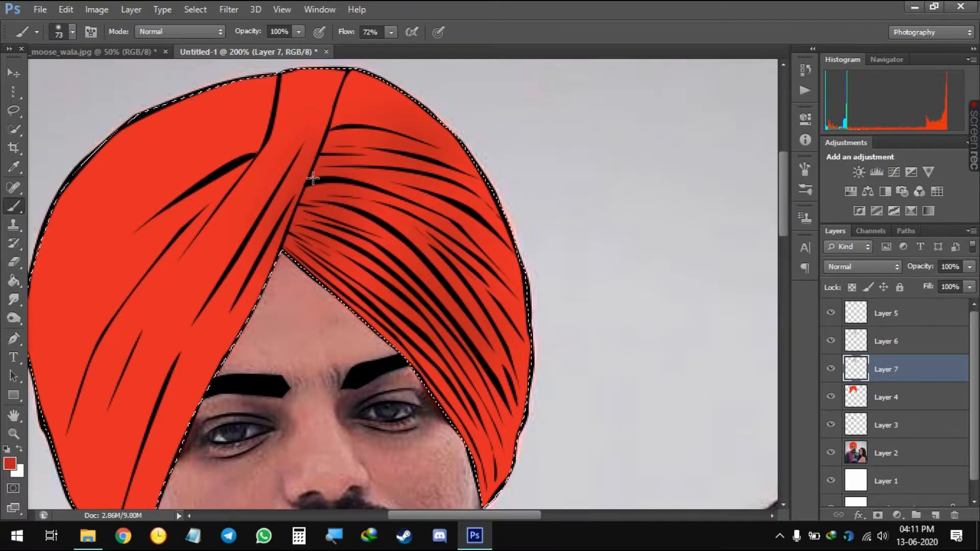
{"action": "left_click_drag", "start_coordinate": [285, 240], "coordinate": [367, 128]}
{"action": "left_click", "coordinate": [830, 397]}
{"action": "left_click_drag", "start_coordinate": [403, 278], "coordinate": [431, 395]}
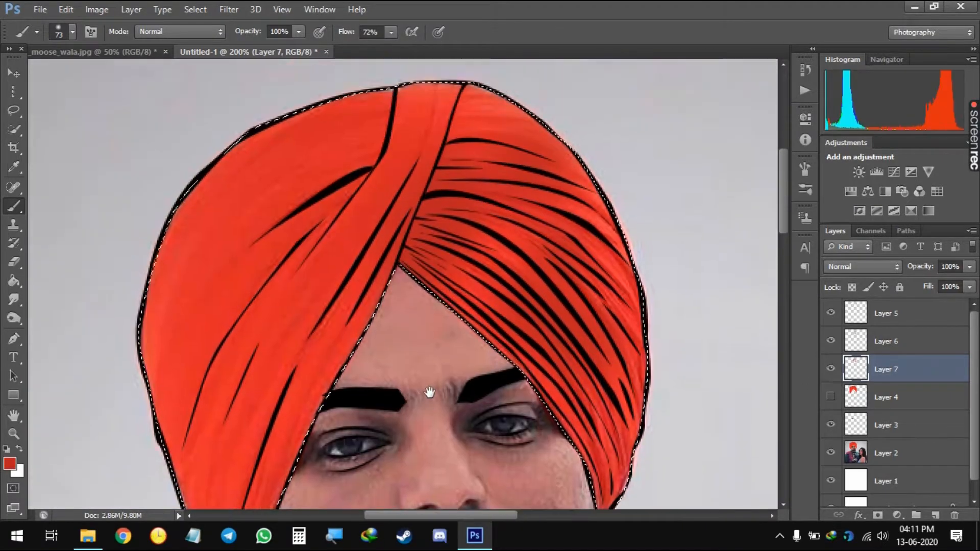
{"action": "left_click", "coordinate": [831, 397]}
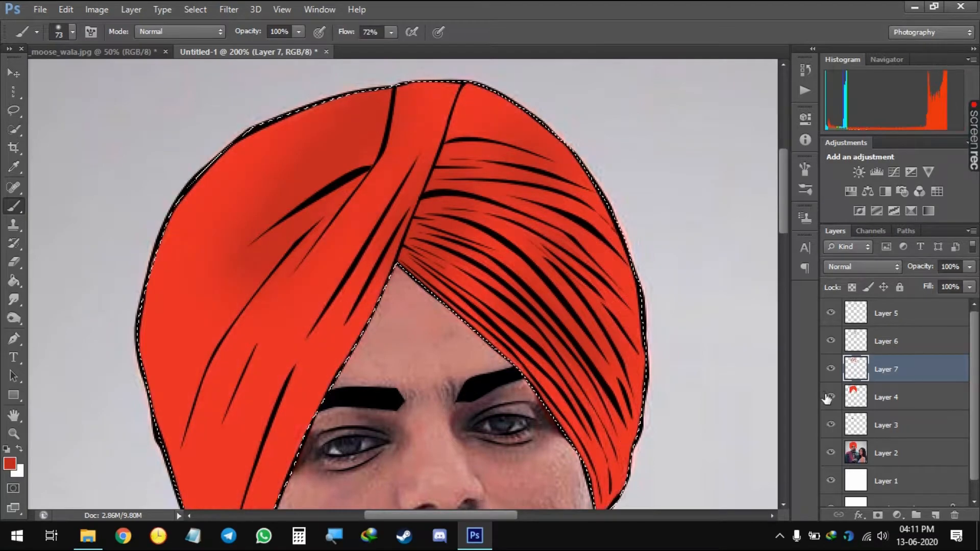
{"action": "left_click_drag", "start_coordinate": [571, 258], "coordinate": [544, 282]}
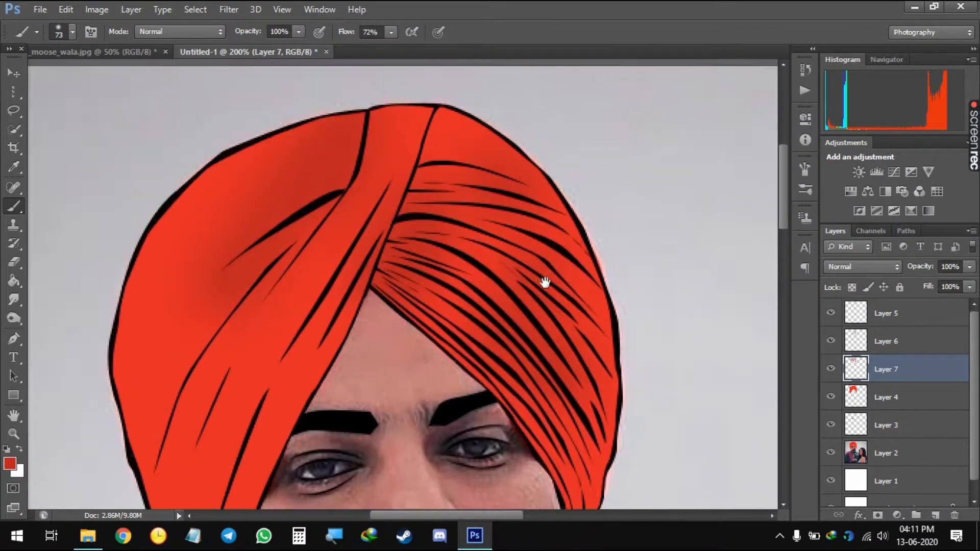
{"action": "key", "text": "ctrl+minus"}
{"action": "key", "text": "ctrl+minus"}
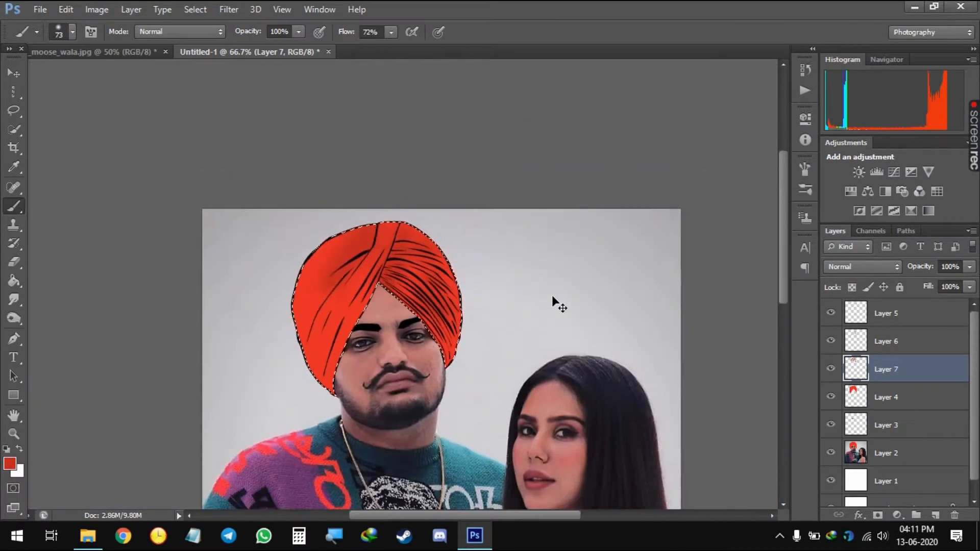
Clear the selection, merge the turban layers into one layer named TURBAN, and make Layer 3 active
{"action": "key", "text": "ctrl+d"}
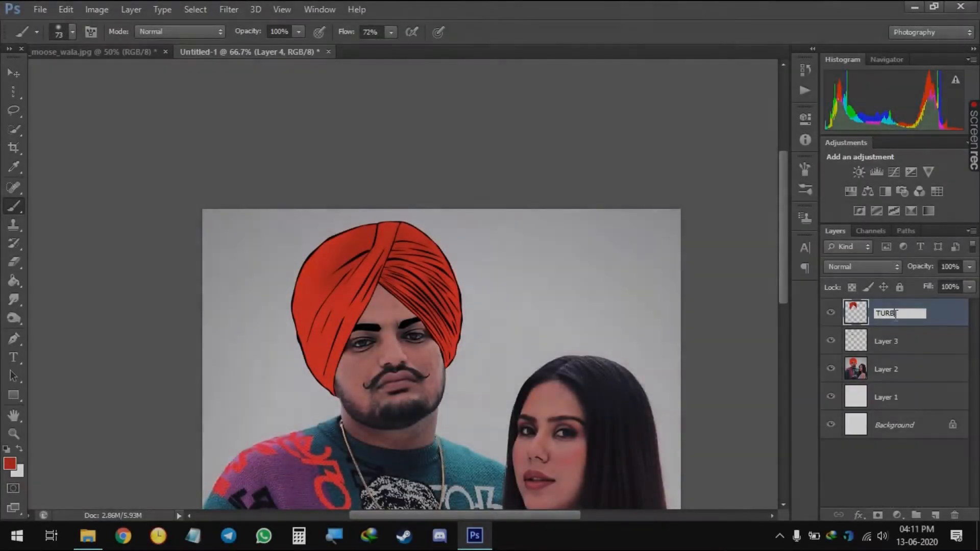
{"action": "type", "text": "AN"}
{"action": "left_click", "coordinate": [851, 348]}
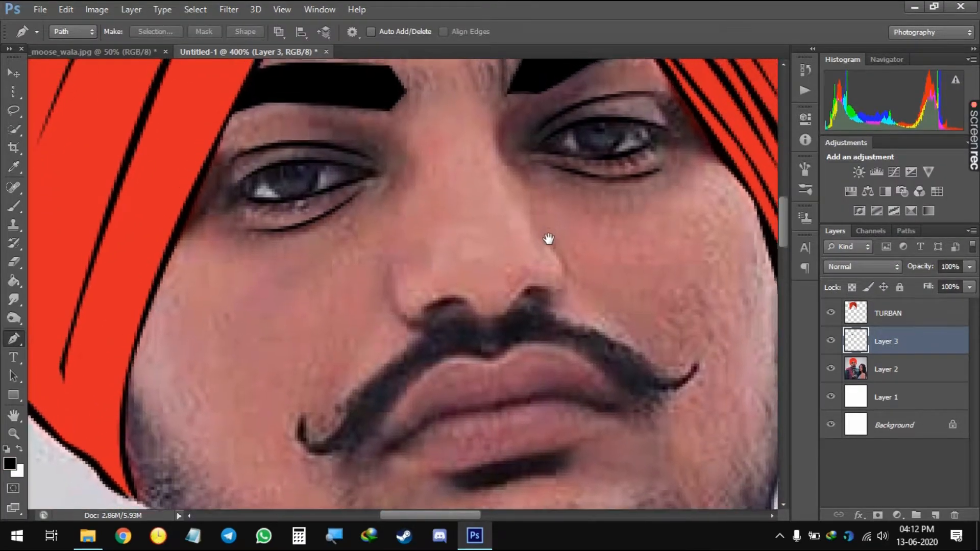
Trace the curved outer edge of the man's left-hand nostril on Layer 3 and stroke the path in black
{"action": "left_click_drag", "start_coordinate": [549, 239], "coordinate": [544, 233]}
{"action": "left_click", "coordinate": [385, 265]}
{"action": "left_click_drag", "start_coordinate": [416, 317], "coordinate": [445, 323]}
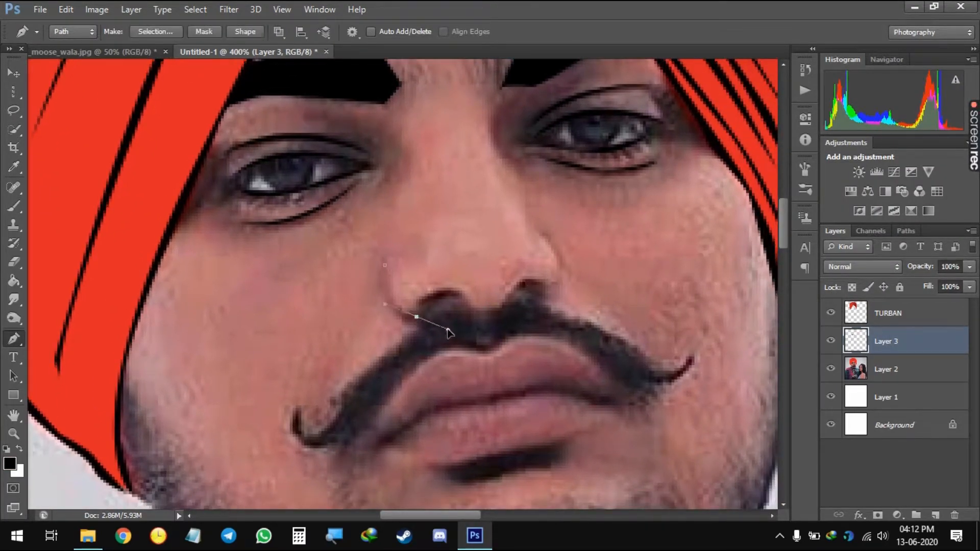
{"action": "right_click", "coordinate": [398, 192]}
{"action": "left_click", "coordinate": [449, 291]}
{"action": "key", "text": "Return"}
{"action": "key", "text": "Return"}
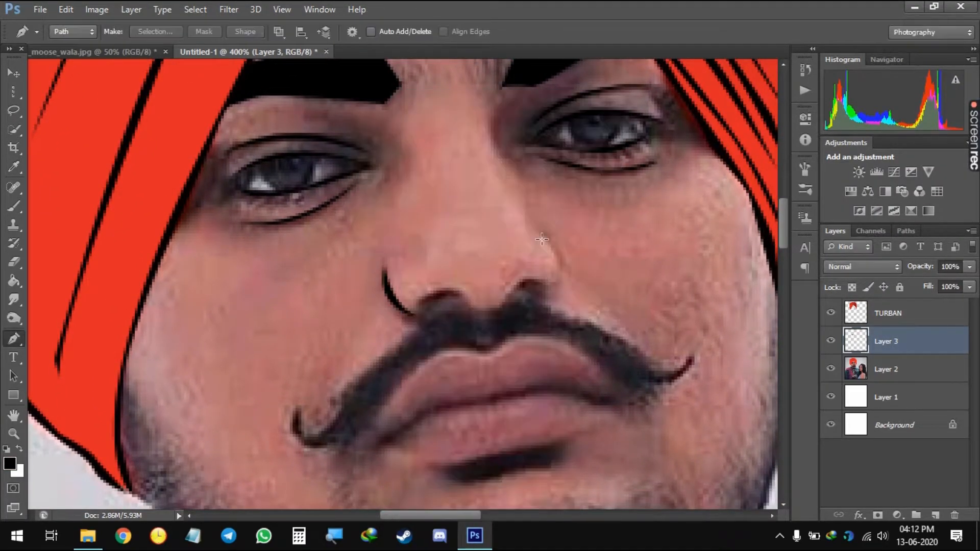
Trace the curved outer edge of the right-hand nostril and stroke the path in black
{"action": "left_click", "coordinate": [540, 237]}
{"action": "left_click_drag", "start_coordinate": [557, 285], "coordinate": [553, 309]}
{"action": "right_click", "coordinate": [506, 207]}
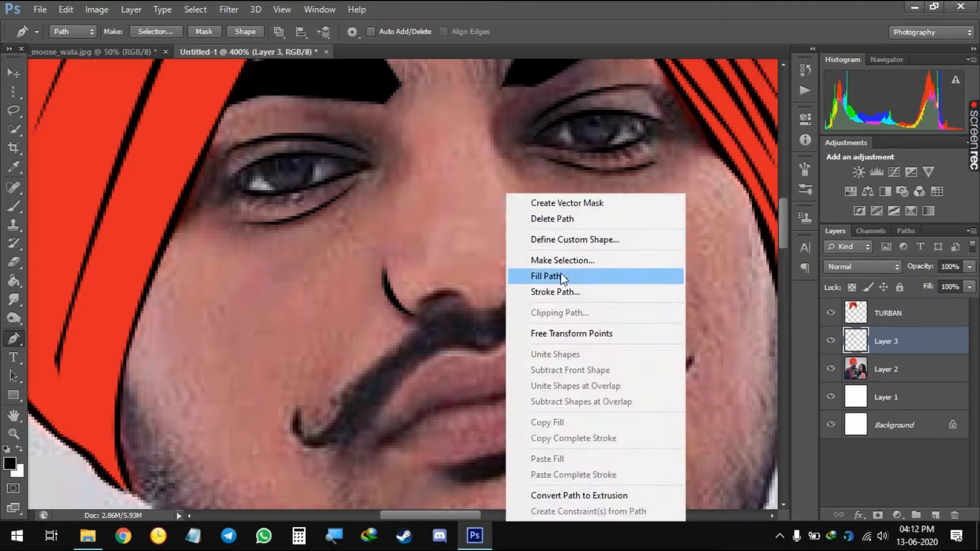
{"action": "left_click", "coordinate": [561, 291]}
{"action": "key", "text": "Return"}
{"action": "key", "text": "Return"}
Trace the wavy underside of the nose between the two nostril edges and stroke it in black
{"action": "left_click", "coordinate": [419, 302]}
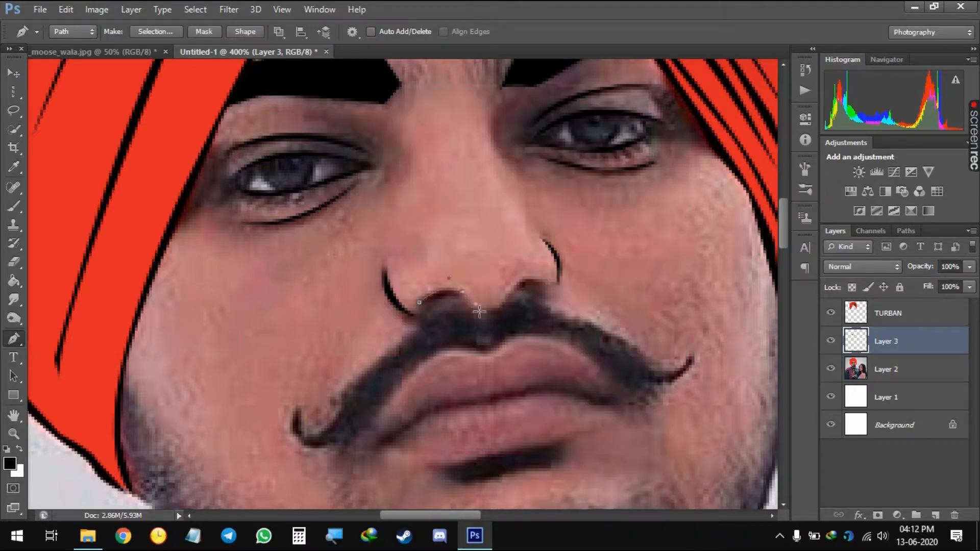
{"action": "left_click", "coordinate": [476, 307]}
{"action": "left_click", "coordinate": [496, 307]}
{"action": "left_click", "coordinate": [522, 282]}
{"action": "key", "text": "Return"}
Trace a closed shape over the left-hand nostril opening and fill it with black
{"action": "key", "text": "ctrl+plus"}
{"action": "left_click", "coordinate": [432, 301]}
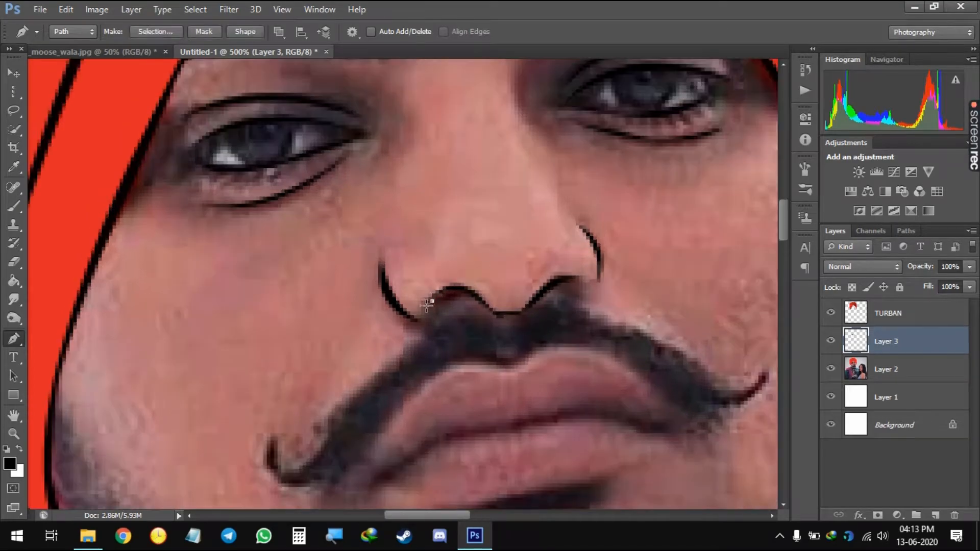
{"action": "left_click", "coordinate": [461, 289]}
{"action": "left_click", "coordinate": [432, 301]}
{"action": "right_click", "coordinate": [429, 305]}
{"action": "left_click", "coordinate": [498, 279]}
{"action": "key", "text": "Return"}
{"action": "key", "text": "Return"}
Trace a closed shape over the right-hand nostril opening and fill it with black
{"action": "left_click", "coordinate": [547, 290]}
{"action": "left_click", "coordinate": [586, 283]}
{"action": "left_click", "coordinate": [547, 290]}
{"action": "right_click", "coordinate": [549, 292]}
{"action": "left_click", "coordinate": [577, 284]}
{"action": "key", "text": "Return"}
{"action": "key", "text": "Return"}
Trace a tapered curve down the nose bridge below the right-hand eyebrow, fill it with black and check it without the photo
{"action": "key", "text": "ctrl+0"}
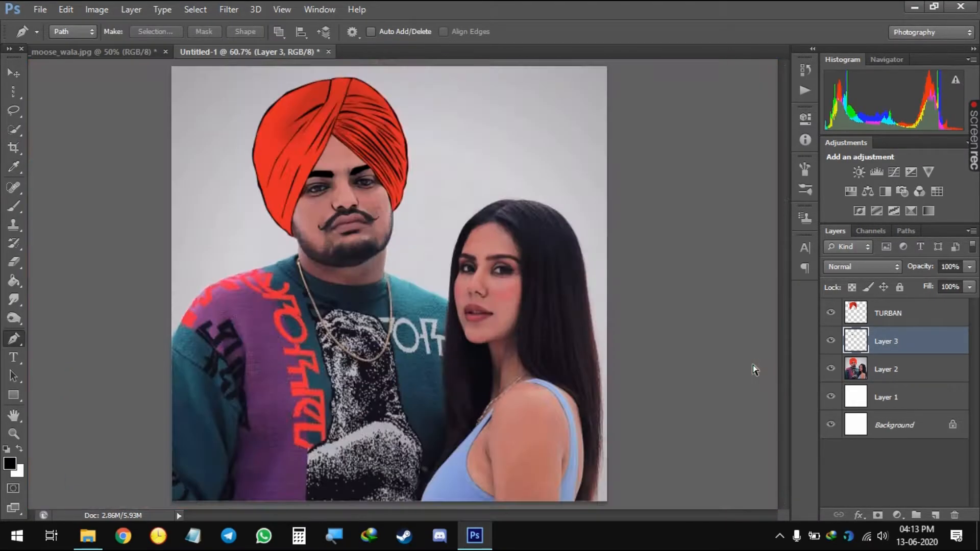
{"action": "key", "text": "ctrl+plus"}
{"action": "key", "text": "ctrl+plus"}
{"action": "key", "text": "ctrl+plus"}
{"action": "left_click_drag", "start_coordinate": [524, 356], "coordinate": [488, 536]}
{"action": "key", "text": "ctrl+plus"}
{"action": "key", "text": "ctrl+plus"}
{"action": "left_click_drag", "start_coordinate": [352, 193], "coordinate": [480, 357]}
{"action": "left_click", "coordinate": [399, 208]}
{"action": "left_click_drag", "start_coordinate": [414, 308], "coordinate": [429, 341]}
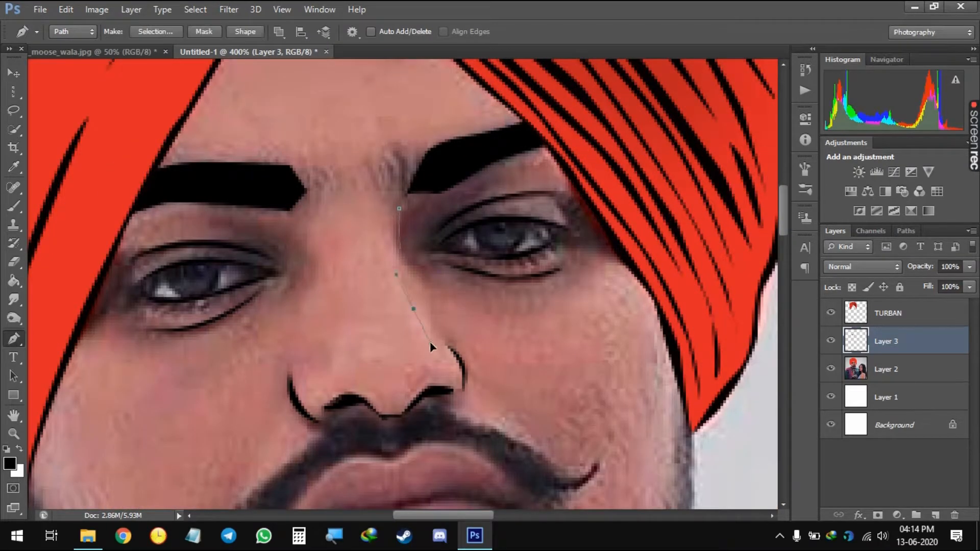
{"action": "left_click", "coordinate": [399, 208]}
{"action": "right_click", "coordinate": [400, 209]}
{"action": "left_click", "coordinate": [462, 258]}
{"action": "key", "text": "Return"}
{"action": "key", "text": "Return"}
{"action": "left_click", "coordinate": [830, 369]}
{"action": "left_click", "coordinate": [830, 369]}
Add a layer above the photo and trace a Pen path from the turban's left-hand tip down the neck and along the collar
{"action": "key", "text": "ctrl+minus"}
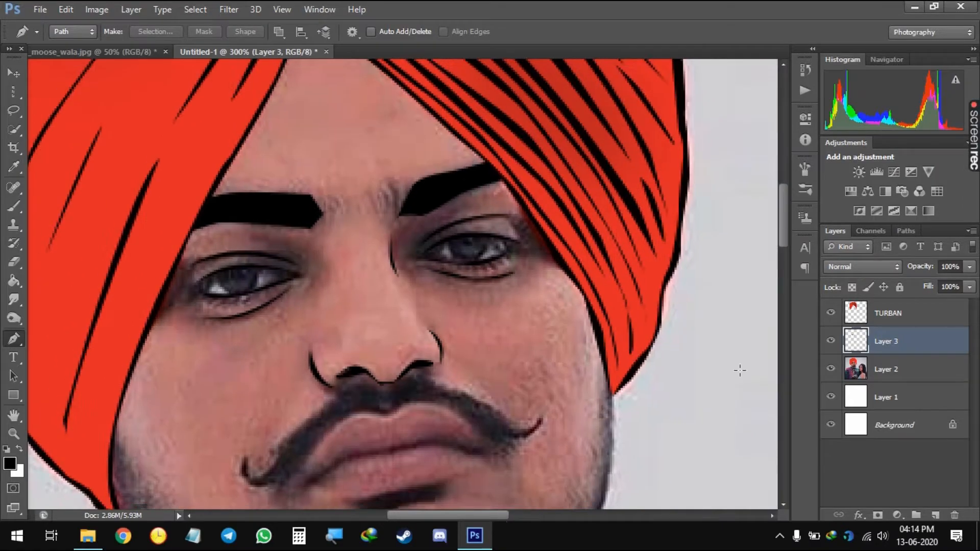
{"action": "left_click_drag", "start_coordinate": [391, 425], "coordinate": [397, 312]}
{"action": "left_click", "coordinate": [898, 368]}
{"action": "left_click", "coordinate": [935, 515]}
{"action": "left_click_drag", "start_coordinate": [358, 388], "coordinate": [402, 302]}
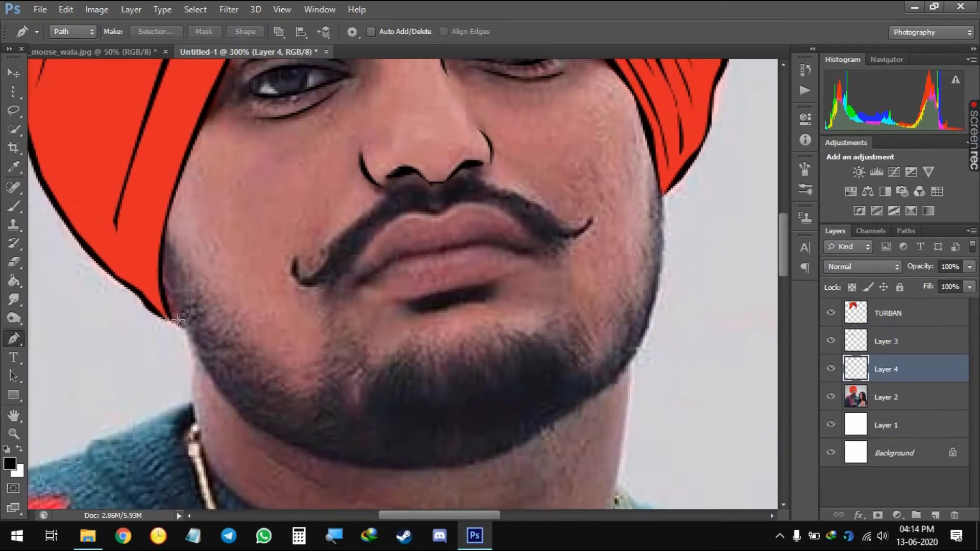
{"action": "left_click", "coordinate": [168, 319]}
{"action": "left_click_drag", "start_coordinate": [183, 325], "coordinate": [185, 332]}
{"action": "mouse_move", "coordinate": [205, 425]}
{"action": "left_mouse_down"}
{"action": "mouse_move", "coordinate": [200, 383]}
{"action": "mouse_move", "coordinate": [216, 433]}
{"action": "left_mouse_up"}
{"action": "left_click_drag", "start_coordinate": [257, 473], "coordinate": [114, 355]}
{"action": "left_click_drag", "start_coordinate": [236, 391], "coordinate": [267, 392]}
{"action": "left_click_drag", "start_coordinate": [412, 378], "coordinate": [437, 371]}
{"action": "left_click_drag", "start_coordinate": [442, 356], "coordinate": [445, 347]}
{"action": "left_click_drag", "start_coordinate": [446, 298], "coordinate": [455, 280]}
{"action": "left_click", "coordinate": [464, 185]}
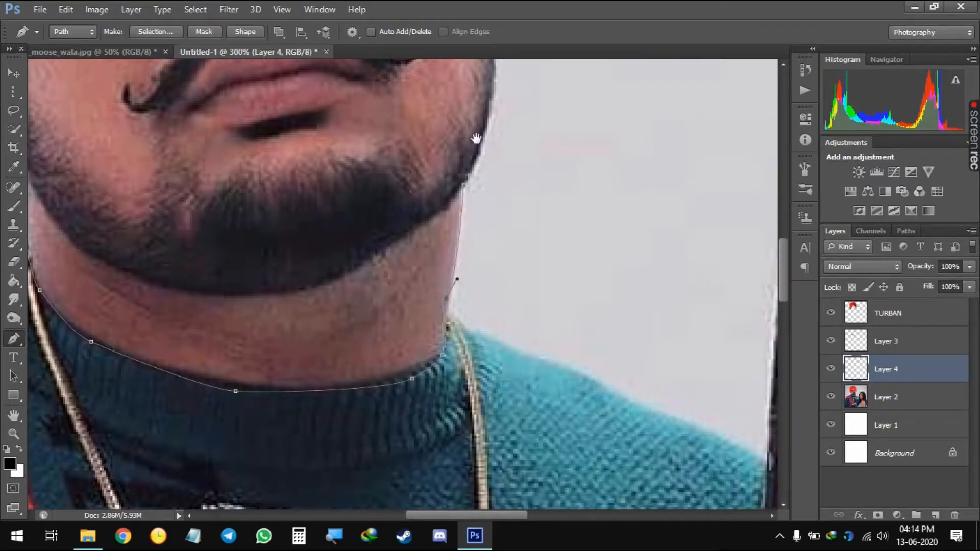
Continue the skin path up the right-hand jaw, pass it beneath the turban and close it at the left-hand tip
{"action": "left_click_drag", "start_coordinate": [477, 139], "coordinate": [409, 322]}
{"action": "left_click_drag", "start_coordinate": [418, 318], "coordinate": [422, 286]}
{"action": "left_click", "coordinate": [427, 209]}
{"action": "left_click_drag", "start_coordinate": [416, 163], "coordinate": [458, 381]}
{"action": "left_click_drag", "start_coordinate": [381, 171], "coordinate": [298, 94]}
{"action": "left_click_drag", "start_coordinate": [298, 94], "coordinate": [468, 345]}
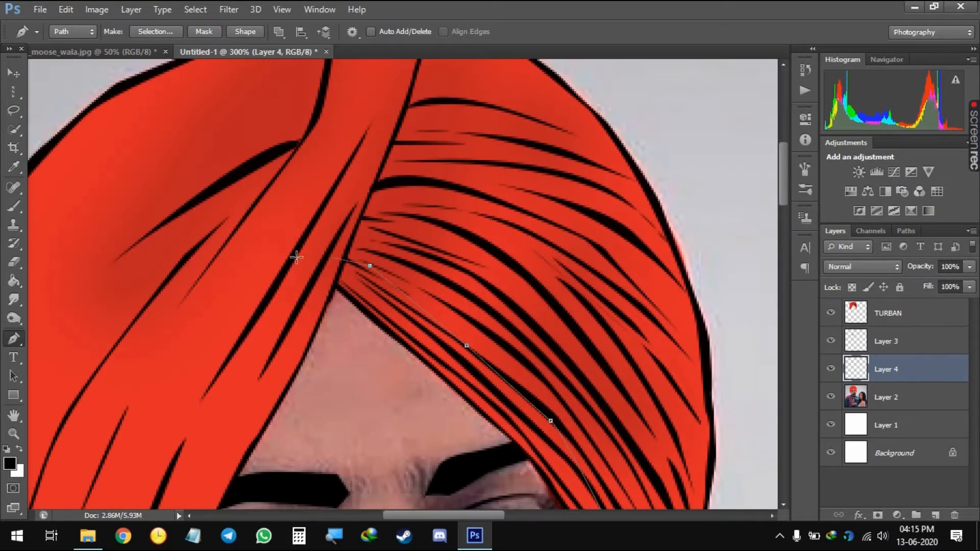
{"action": "left_click", "coordinate": [295, 255]}
{"action": "left_click_drag", "start_coordinate": [183, 449], "coordinate": [288, 204]}
{"action": "left_click_drag", "start_coordinate": [232, 437], "coordinate": [240, 269]}
{"action": "left_click", "coordinate": [267, 362]}
Sample the man's skin tone, lighten it slightly and fill the face and neck path with it
{"action": "left_click", "coordinate": [9, 464]}
{"action": "left_click_drag", "start_coordinate": [356, 269], "coordinate": [202, 453]}
{"action": "left_click", "coordinate": [202, 453]}
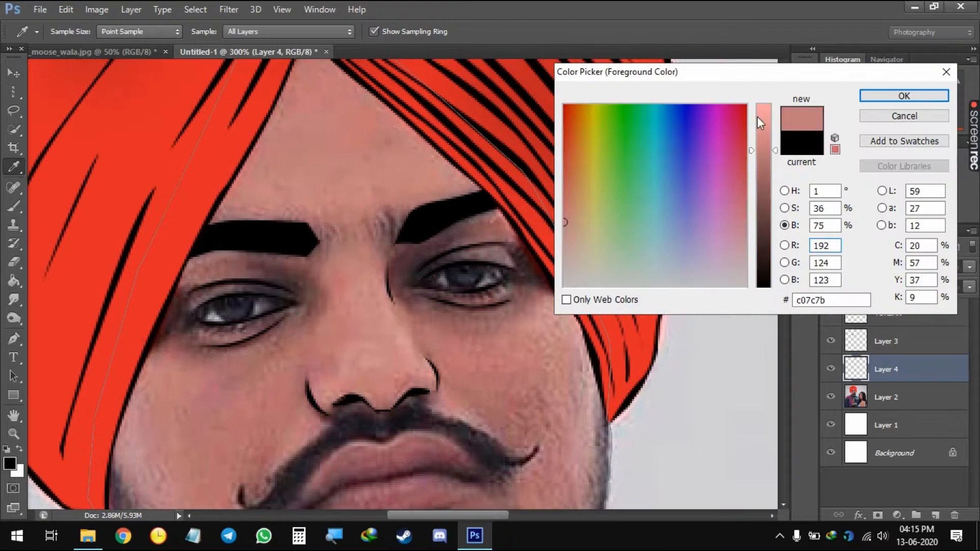
{"action": "left_click", "coordinate": [308, 164]}
{"action": "left_click", "coordinate": [154, 426]}
{"action": "key", "text": "Return"}
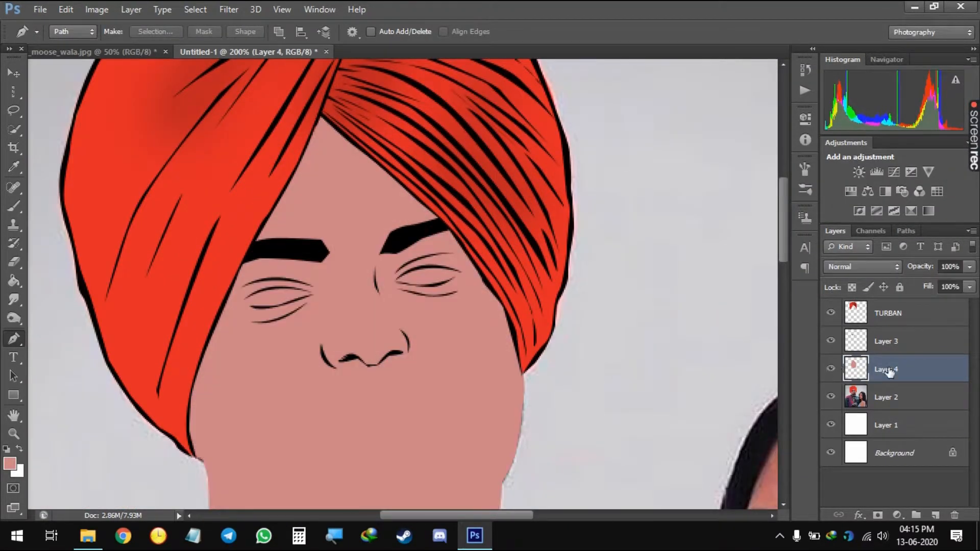
Add a layer above the skin fill, hide the skin layer and trace a closed path around the right-hand eye opening
{"action": "left_click", "coordinate": [935, 515]}
{"action": "left_click", "coordinate": [831, 396]}
{"action": "scroll", "coordinate": [393, 290], "scroll_direction": "up", "scroll_amount": 3}
{"action": "left_click", "coordinate": [19, 449]}
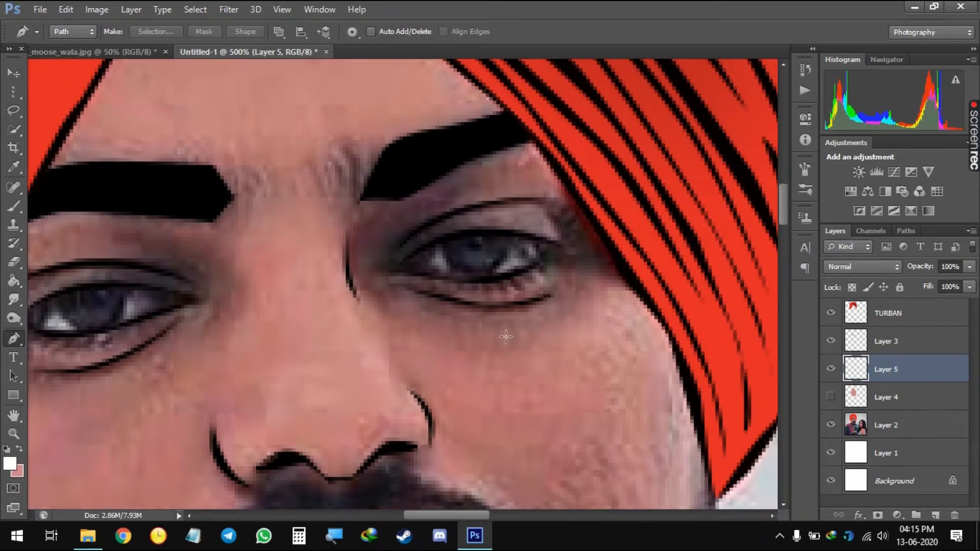
{"action": "left_click", "coordinate": [403, 263]}
{"action": "left_click", "coordinate": [396, 269]}
{"action": "left_click_drag", "start_coordinate": [453, 280], "coordinate": [468, 281]}
{"action": "left_click", "coordinate": [507, 277]}
{"action": "left_click", "coordinate": [553, 245]}
{"action": "left_click", "coordinate": [512, 233]}
{"action": "left_click", "coordinate": [487, 234]}
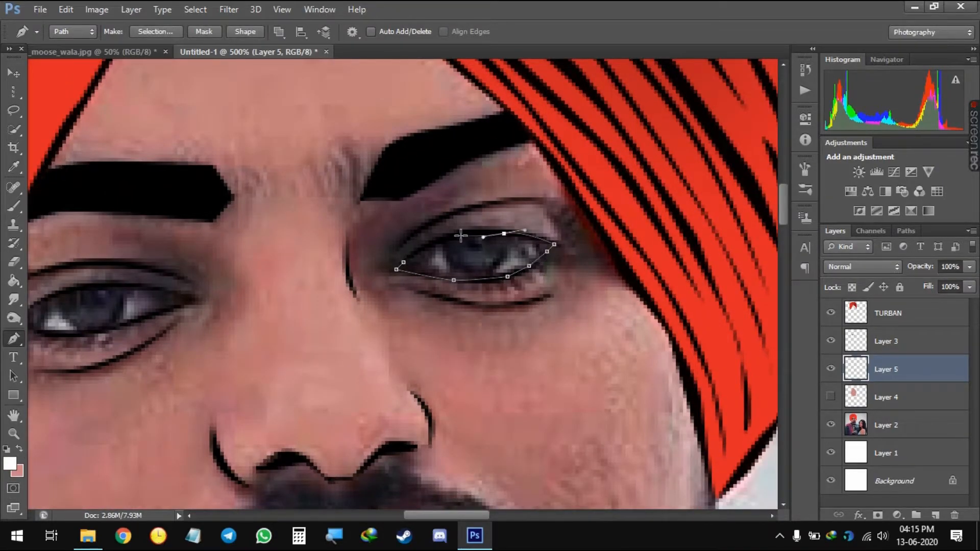
{"action": "left_click", "coordinate": [464, 234]}
{"action": "left_click", "coordinate": [433, 244]}
{"action": "left_click", "coordinate": [403, 262]}
Set the foreground colour to an off-white, fill the right-hand eye path with it and check it against the skin layer
{"action": "left_click", "coordinate": [10, 463]}
{"action": "left_click", "coordinate": [764, 113]}
{"action": "left_click", "coordinate": [903, 95]}
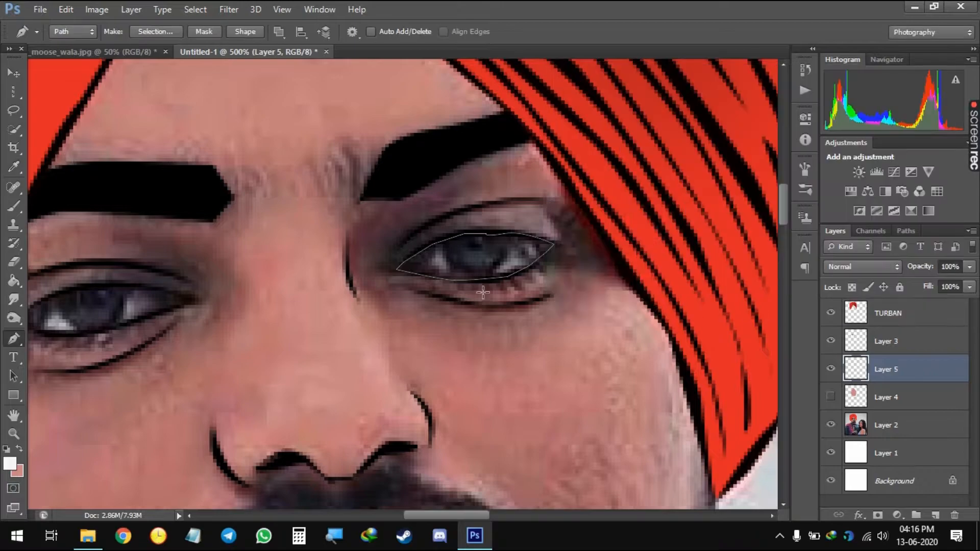
{"action": "right_click", "coordinate": [474, 255]}
{"action": "left_click", "coordinate": [505, 312]}
{"action": "key", "text": "Return"}
{"action": "key", "text": "Return"}
{"action": "left_click", "coordinate": [831, 396]}
{"action": "left_click", "coordinate": [831, 396]}
Trace a closed path around the left-hand eye opening and fill it with the same off-white
{"action": "left_click_drag", "start_coordinate": [247, 414], "coordinate": [519, 395]}
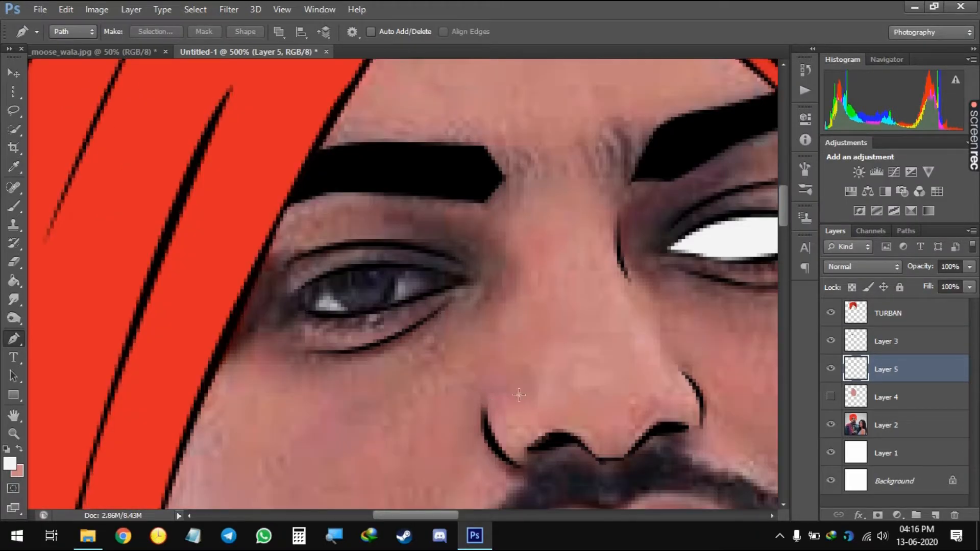
{"action": "left_click", "coordinate": [465, 278]}
{"action": "left_click_drag", "start_coordinate": [438, 293], "coordinate": [425, 295]}
{"action": "left_click", "coordinate": [388, 308]}
{"action": "left_click", "coordinate": [312, 283]}
{"action": "left_click", "coordinate": [333, 273]}
{"action": "left_click", "coordinate": [382, 267]}
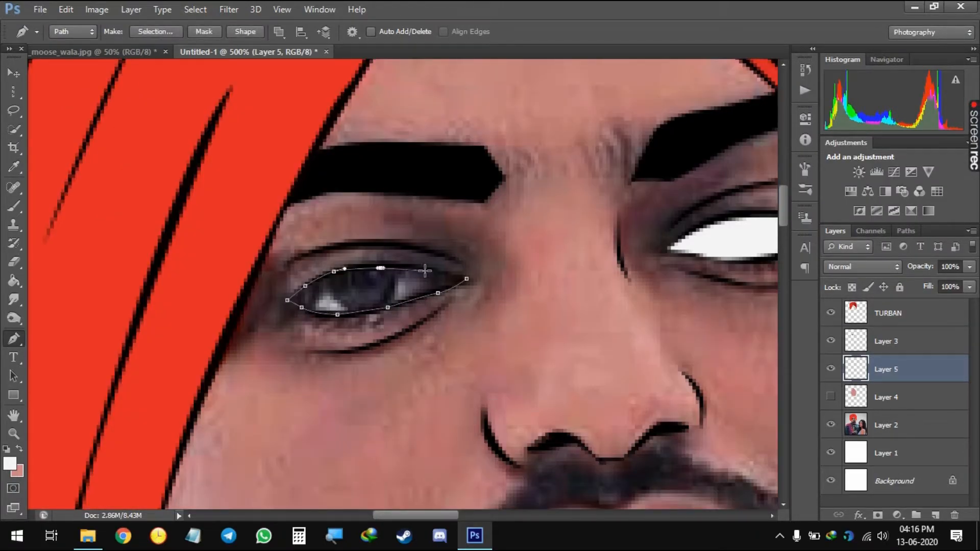
{"action": "left_click", "coordinate": [427, 271]}
{"action": "left_click", "coordinate": [466, 279]}
{"action": "right_click", "coordinate": [473, 287]}
{"action": "left_click", "coordinate": [487, 289]}
{"action": "key", "text": "Return"}
{"action": "key", "text": "Return"}
Compare both white eye shapes with the photo's eyes and with the flat skin layer
{"action": "left_click", "coordinate": [830, 369]}
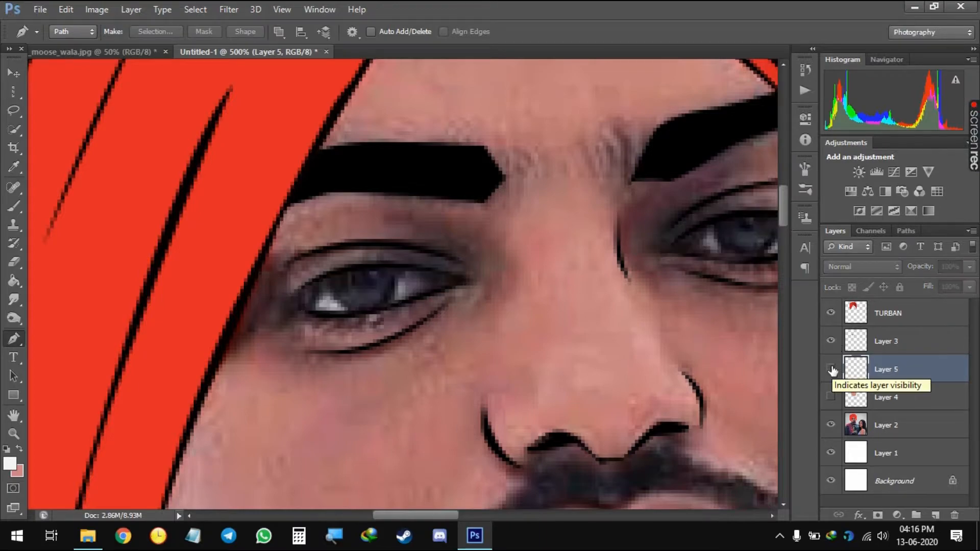
{"action": "left_click_drag", "start_coordinate": [578, 365], "coordinate": [431, 356]}
{"action": "left_click", "coordinate": [831, 369]}
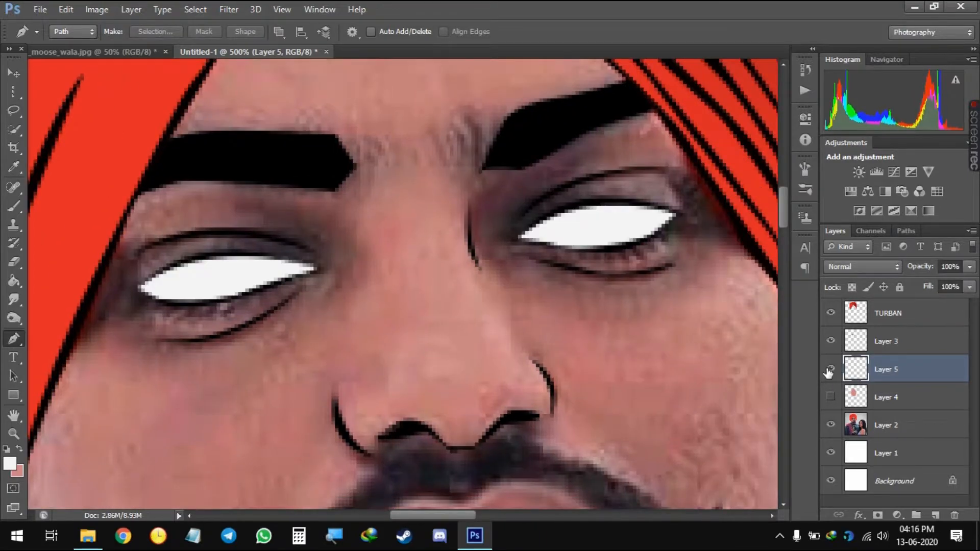
{"action": "left_click", "coordinate": [830, 396]}
{"action": "key", "text": "ctrl+minus"}
{"action": "key", "text": "ctrl+minus"}
{"action": "left_click", "coordinate": [831, 396]}
Hide the eye-white layer, add a new layer above it and size the brush to match the photo's irises
{"action": "left_click", "coordinate": [830, 369]}
{"action": "key", "text": "ctrl+plus"}
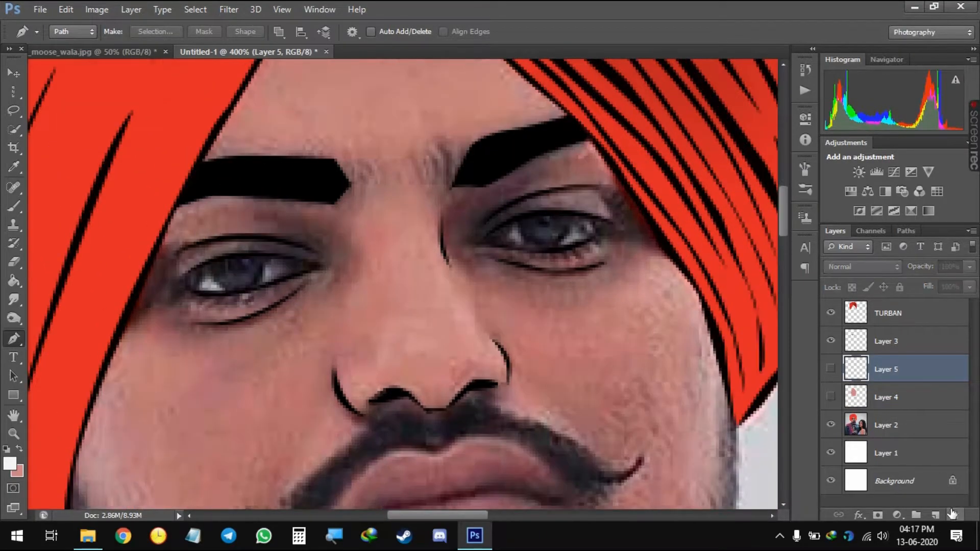
{"action": "left_click", "coordinate": [935, 514]}
{"action": "key", "text": "b"}
{"action": "mouse_move", "coordinate": [326, 301]}
{"action": "left_mouse_down"}
{"action": "mouse_move", "coordinate": [345, 312]}
{"action": "mouse_move", "coordinate": [322, 306]}
{"action": "left_mouse_up"}
{"action": "left_click_drag", "start_coordinate": [237, 271], "coordinate": [242, 277]}
Sample a dark blue-grey from the photo's left-hand iris as the foreground colour and paint both irises with it
{"action": "left_click", "coordinate": [9, 463]}
{"action": "left_click", "coordinate": [237, 278]}
{"action": "left_click", "coordinate": [224, 279]}
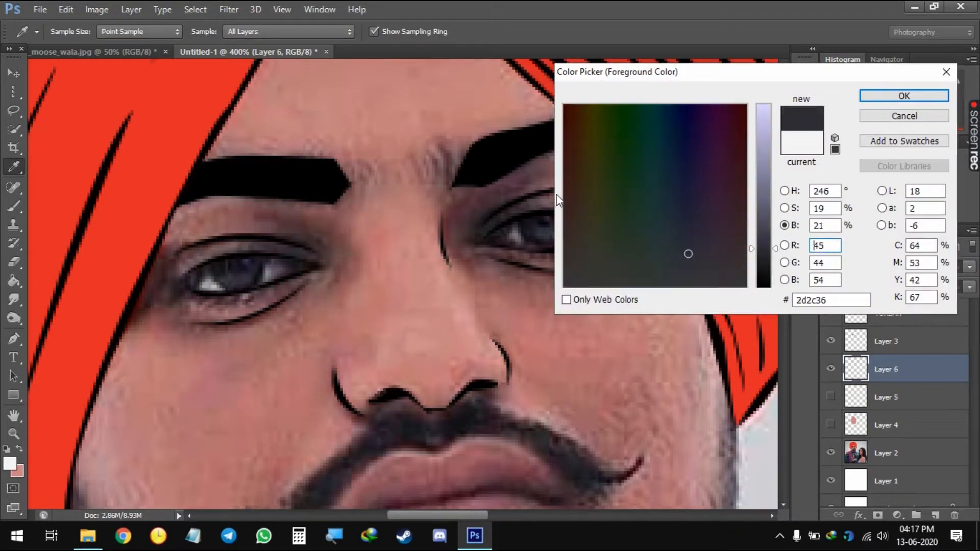
{"action": "left_click", "coordinate": [253, 288]}
{"action": "key", "text": "Return"}
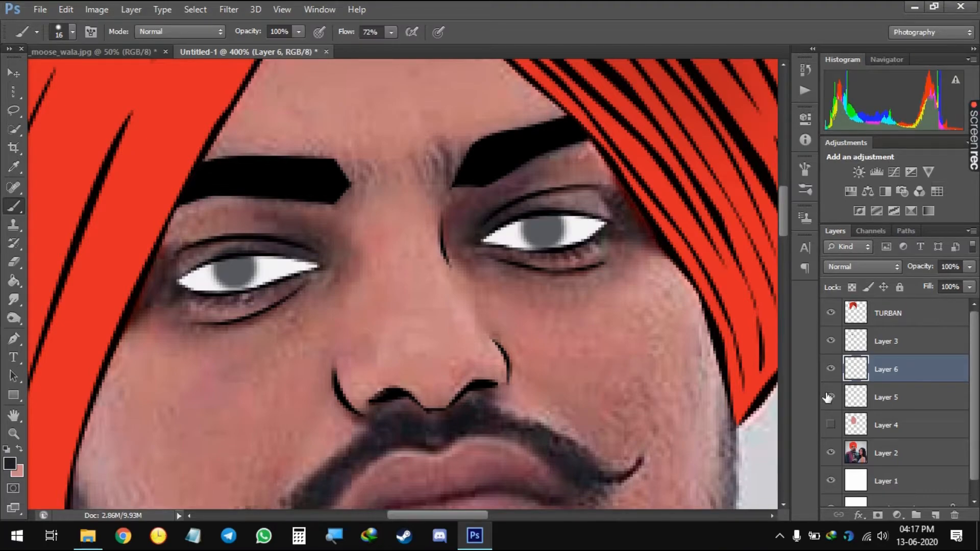
Set the brush to 18 px and 100% flow and repaint both irises as solid dark discs
{"action": "key", "text": "bracketright"}
{"action": "left_click", "coordinate": [830, 397]}
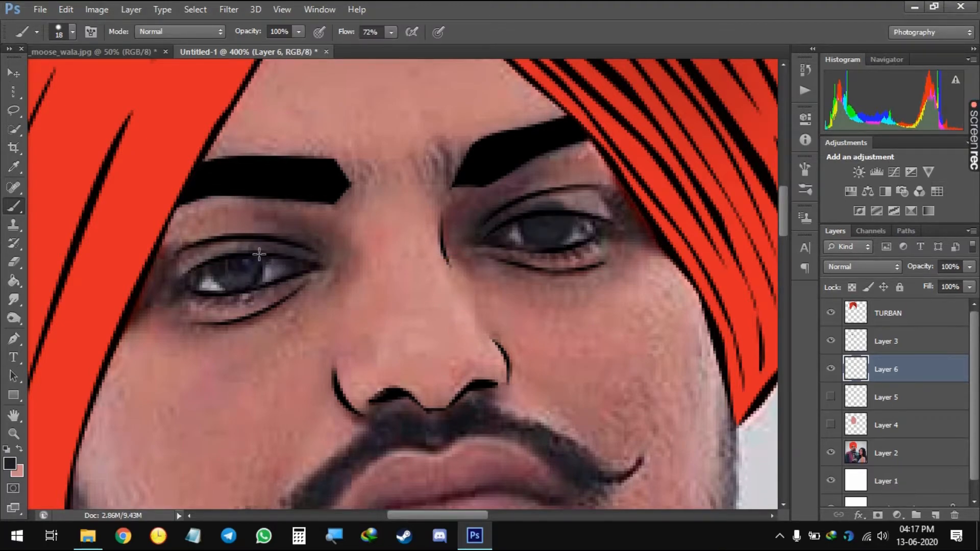
{"action": "left_click", "coordinate": [238, 268]}
{"action": "left_click", "coordinate": [830, 397]}
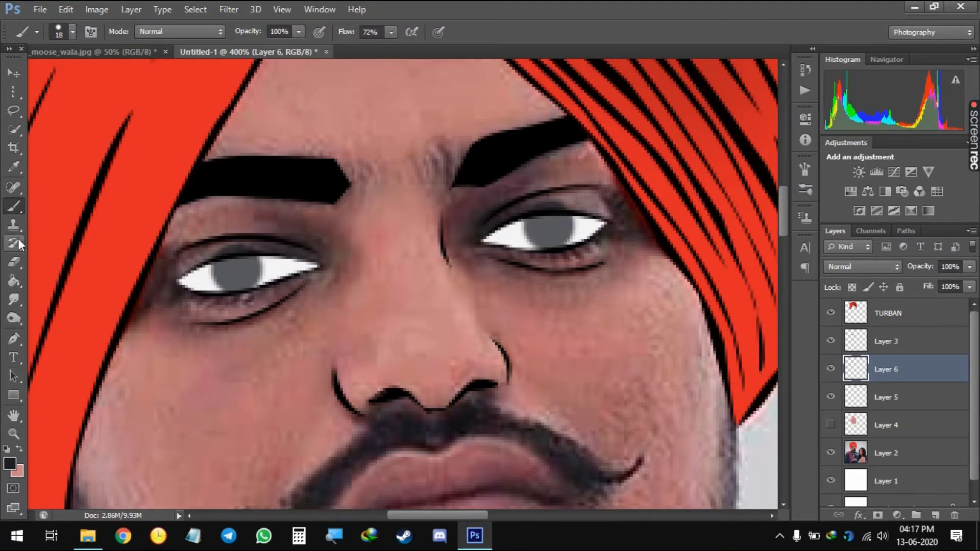
{"action": "left_click_drag", "start_coordinate": [346, 32], "coordinate": [364, 32]}
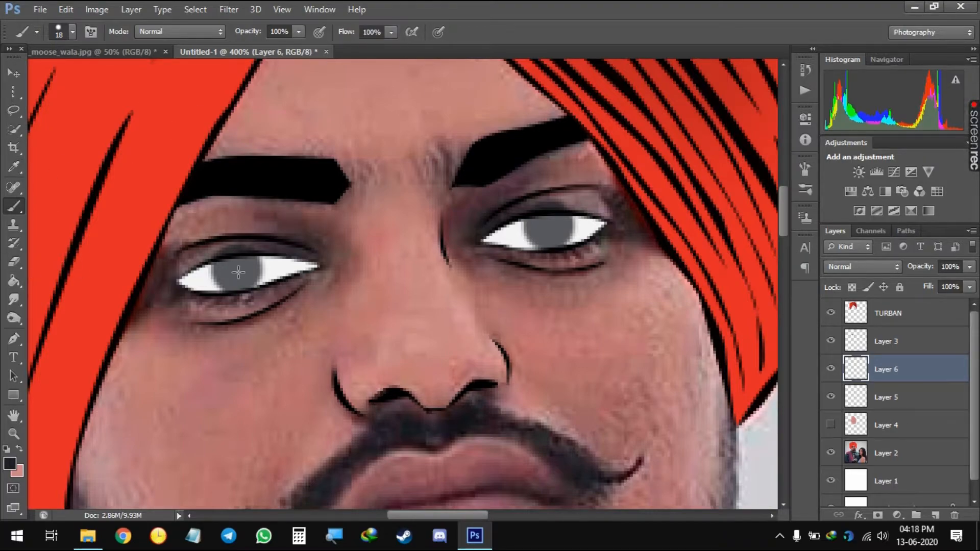
{"action": "left_click", "coordinate": [237, 270]}
{"action": "left_click", "coordinate": [547, 225]}
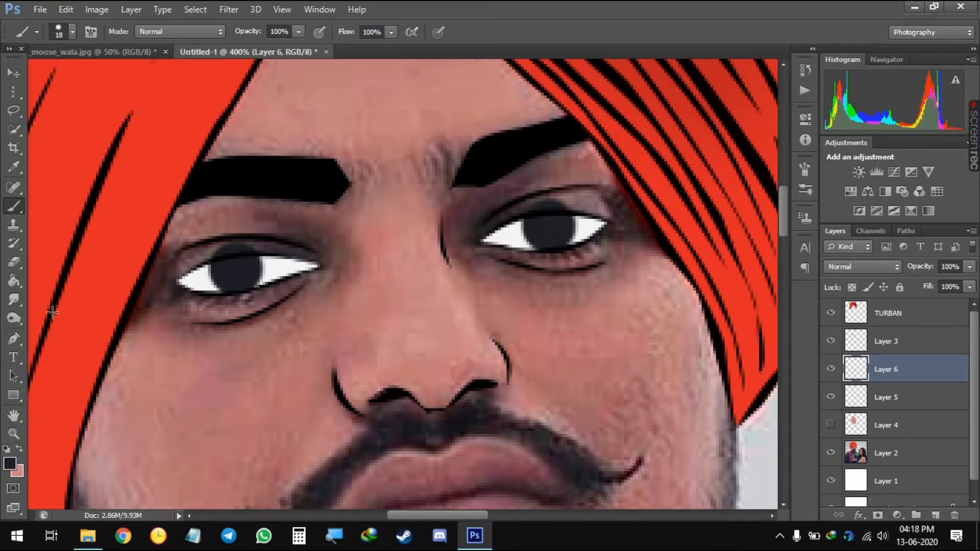
Erase the parts of both irises that spill over the upper eyelids and show the flat skin layer
{"action": "key", "text": "e"}
{"action": "mouse_move", "coordinate": [235, 213]}
{"action": "left_mouse_down"}
{"action": "mouse_move", "coordinate": [253, 283]}
{"action": "mouse_move", "coordinate": [287, 258]}
{"action": "left_mouse_up"}
{"action": "left_click_drag", "start_coordinate": [437, 329], "coordinate": [357, 352]}
{"action": "mouse_move", "coordinate": [274, 219]}
{"action": "left_mouse_down"}
{"action": "mouse_move", "coordinate": [201, 227]}
{"action": "mouse_move", "coordinate": [269, 232]}
{"action": "left_mouse_up"}
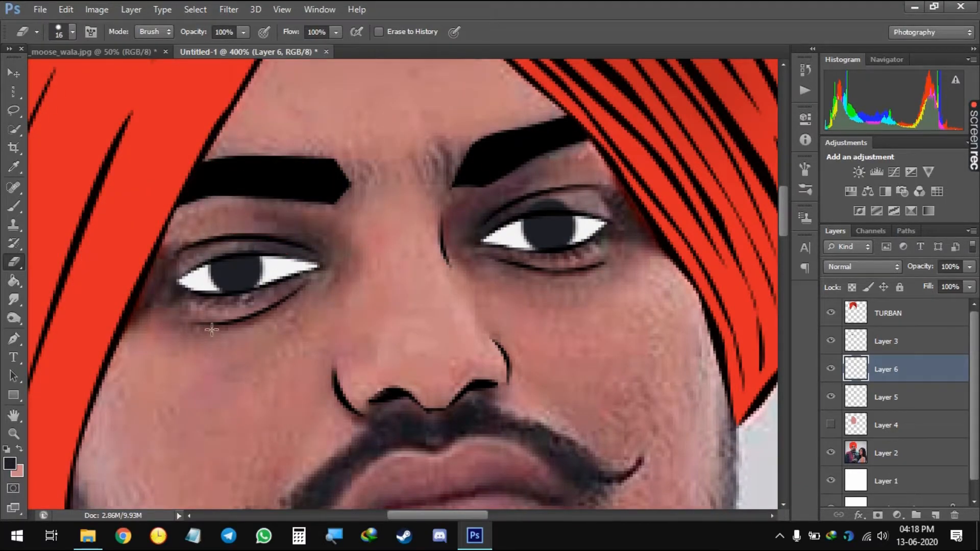
{"action": "left_click_drag", "start_coordinate": [528, 207], "coordinate": [566, 202]}
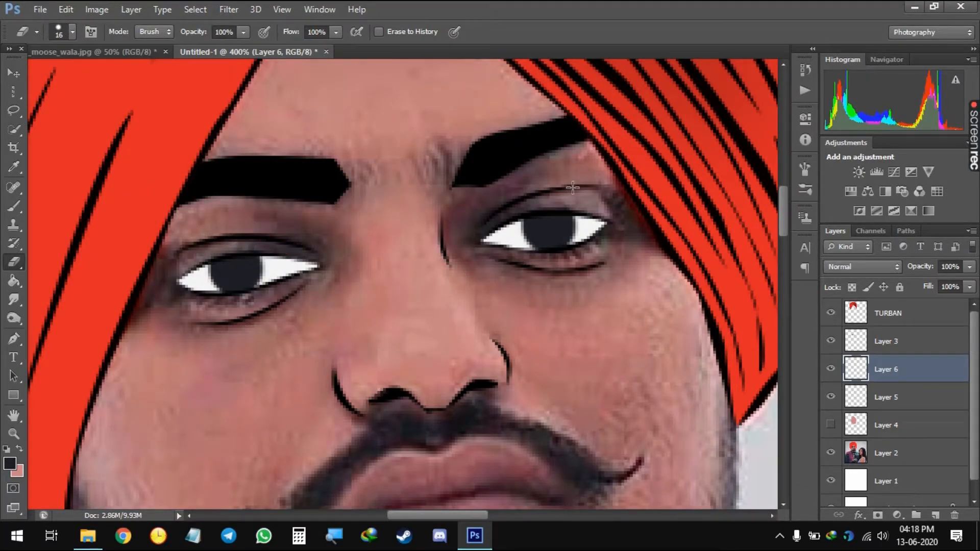
{"action": "left_click", "coordinate": [831, 426]}
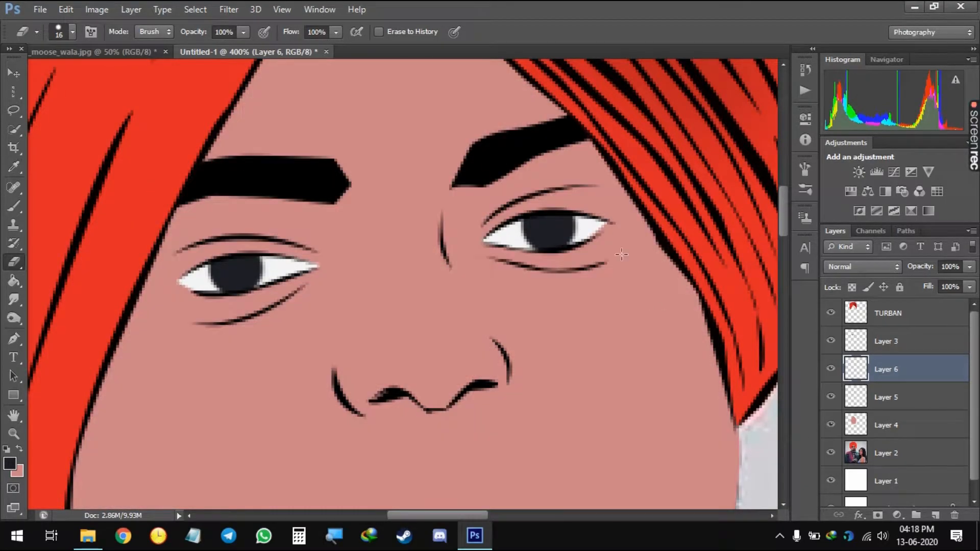
Set the foreground colour to black (000000) and paint a pupil in the centre of each iris with an 8 px brush
{"action": "left_click", "coordinate": [10, 463]}
{"action": "left_click_drag", "start_coordinate": [764, 275], "coordinate": [772, 298]}
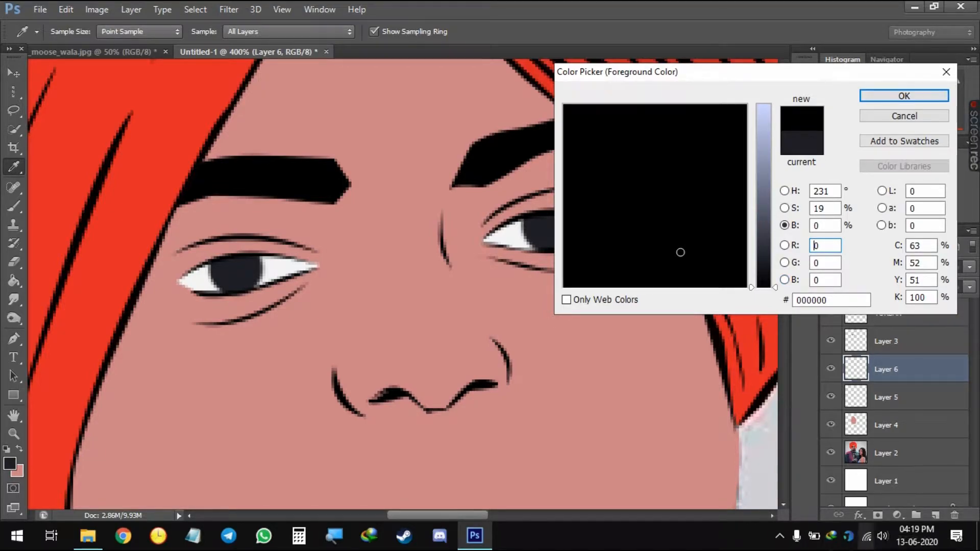
{"action": "key", "text": "Return"}
{"action": "right_click", "coordinate": [538, 226], "text": "alt"}
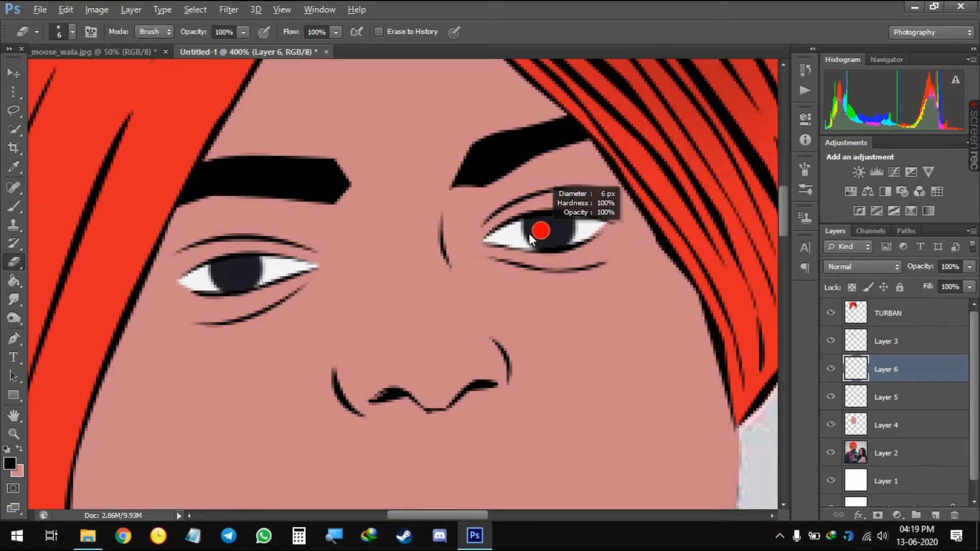
{"action": "key", "text": "b"}
{"action": "right_click", "coordinate": [498, 218], "text": "alt"}
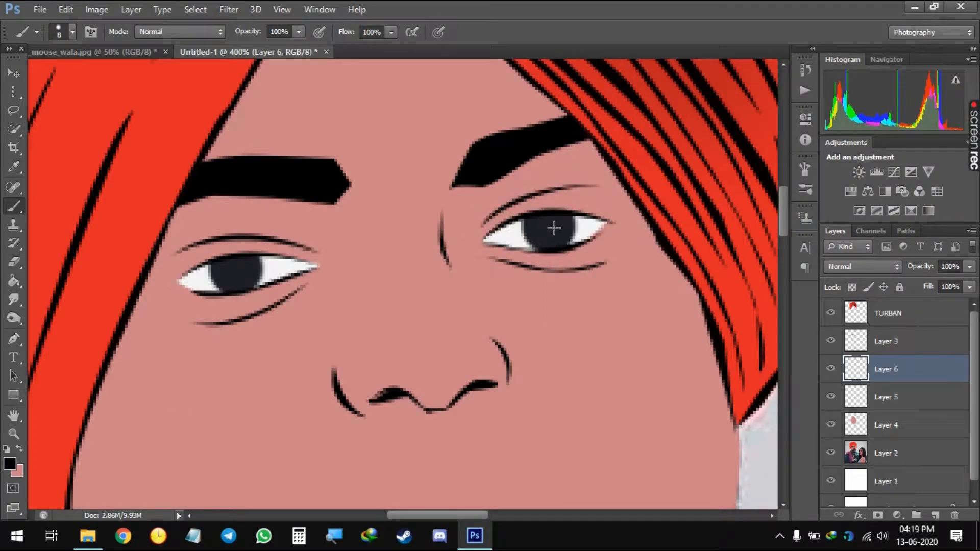
{"action": "left_click", "coordinate": [550, 228]}
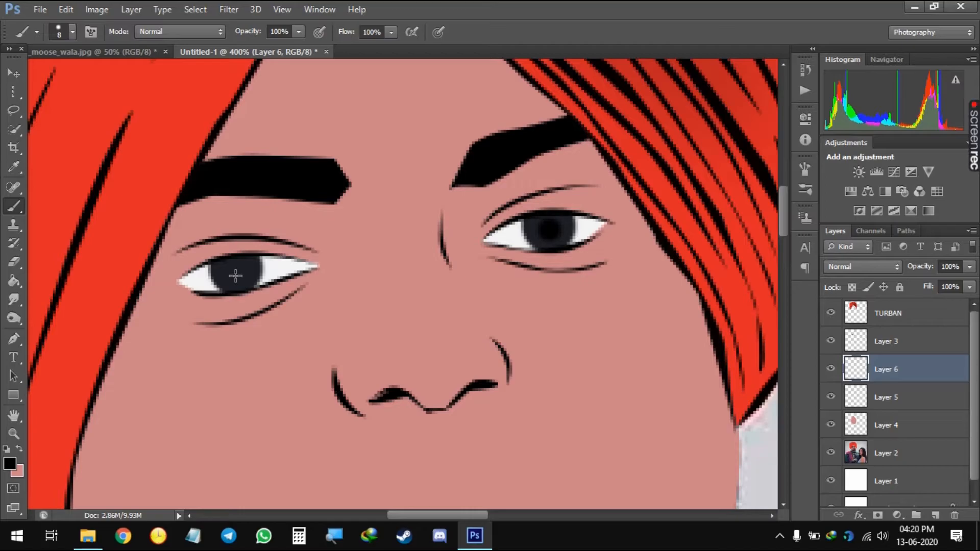
{"action": "left_click", "coordinate": [235, 276]}
{"action": "key", "text": "ctrl+minus"}
{"action": "key", "text": "ctrl+minus"}
{"action": "key", "text": "ctrl+minus"}
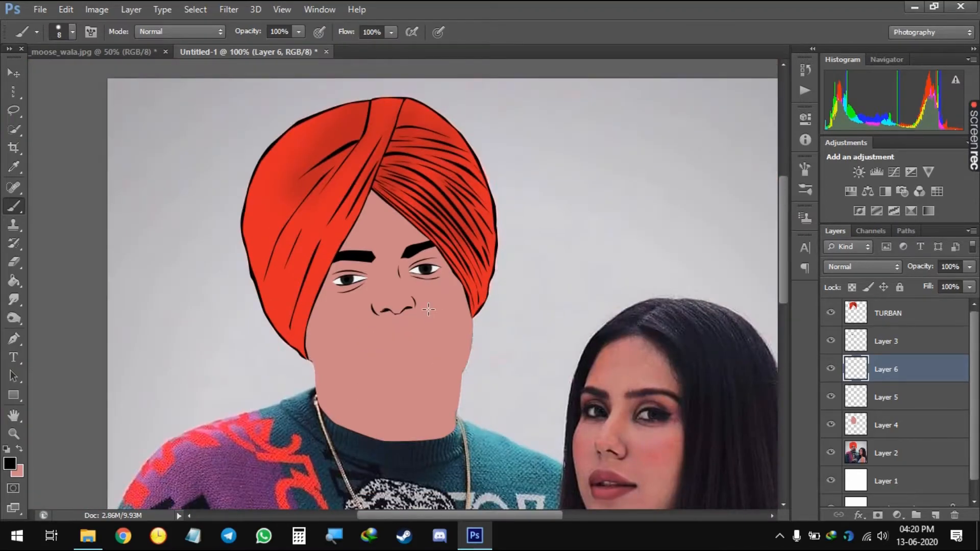
Set the foreground colour to pale blue-white (e5ebff) and dot a small highlight on each pupil with a 3 px brush
{"action": "left_click", "coordinate": [10, 464]}
{"action": "left_click", "coordinate": [678, 251]}
{"action": "left_click", "coordinate": [678, 269]}
{"action": "left_click", "coordinate": [914, 93]}
{"action": "key", "text": "ctrl+plus"}
{"action": "key", "text": "ctrl+plus"}
{"action": "key", "text": "ctrl+plus"}
{"action": "key", "text": "ctrl+plus"}
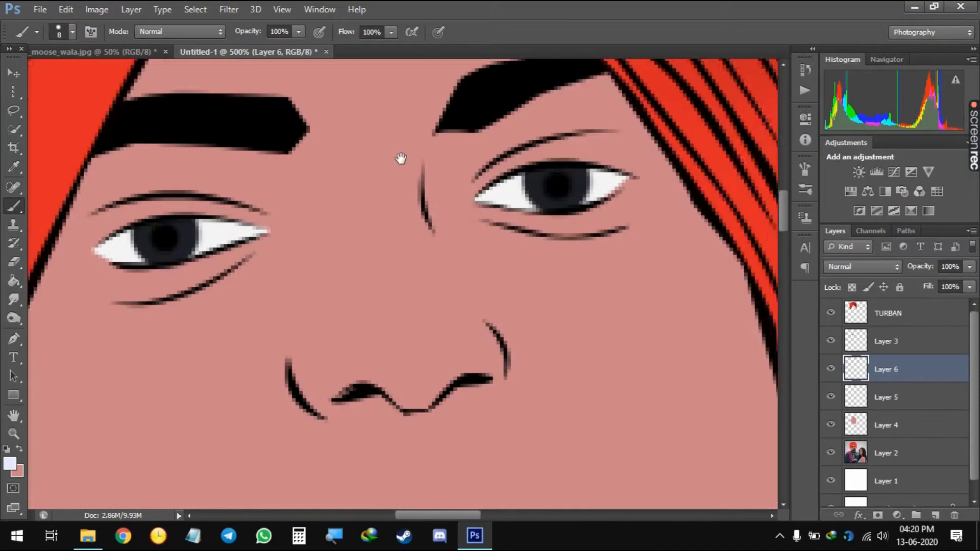
{"action": "left_click_drag", "start_coordinate": [400, 158], "coordinate": [462, 160]}
{"action": "right_click", "coordinate": [318, 233], "text": "alt"}
{"action": "left_click", "coordinate": [623, 175]}
{"action": "key", "text": "ctrl+minus"}
{"action": "key", "text": "ctrl+minus"}
{"action": "key", "text": "ctrl+minus"}
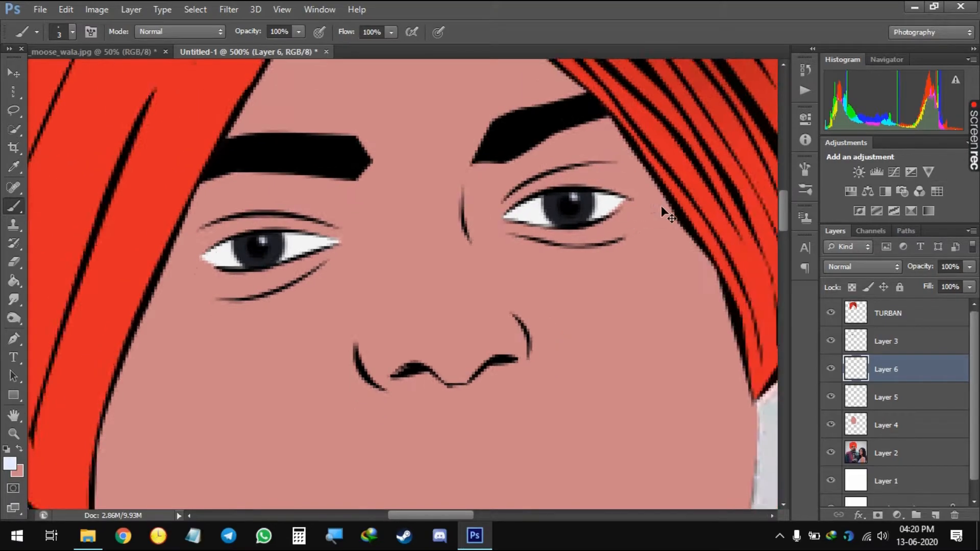
Hide the skin layer, load the eye-white layer's shapes as a selection and set the foreground colour to grey (9ca0ae)
{"action": "left_click", "coordinate": [830, 425]}
{"action": "left_click", "coordinate": [874, 398]}
{"action": "left_click", "coordinate": [857, 397], "text": "ctrl"}
{"action": "left_click", "coordinate": [9, 464]}
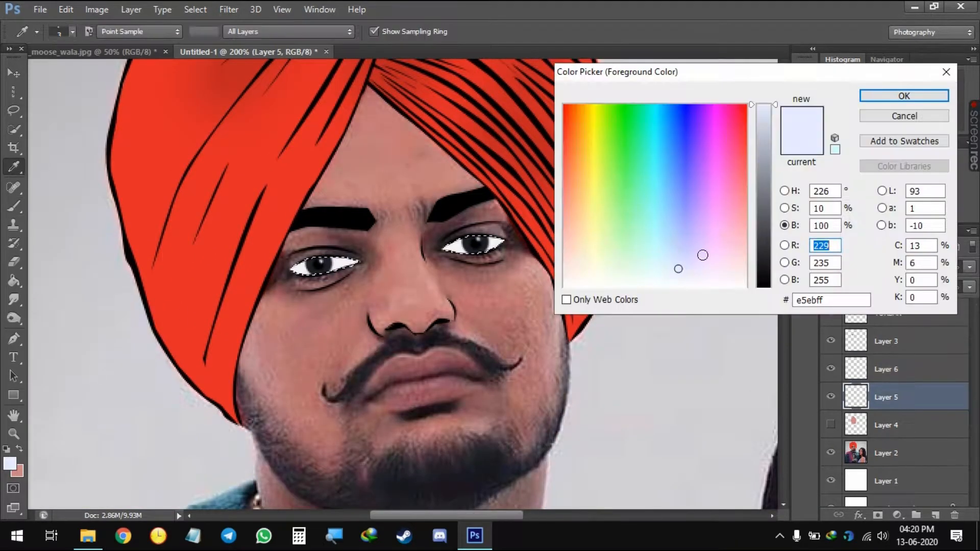
{"action": "left_click", "coordinate": [765, 161]}
{"action": "left_click", "coordinate": [903, 95]}
Shade the inner and outer corners of both eye whites with a soft grey brush of about 36 px, then deselect
{"action": "right_click", "coordinate": [473, 210], "text": "alt"}
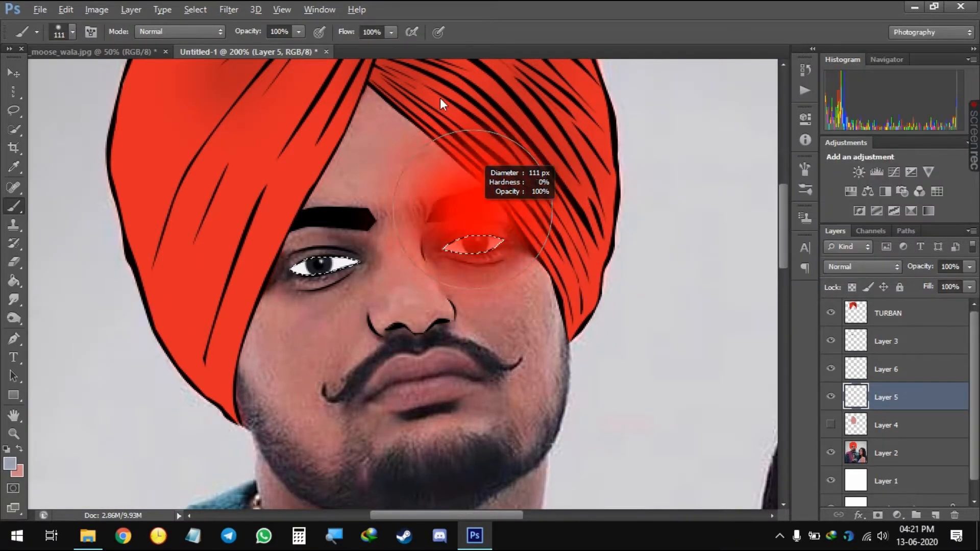
{"action": "key", "text": "ctrl+plus"}
{"action": "key", "text": "ctrl+plus"}
{"action": "left_click_drag", "start_coordinate": [653, 162], "coordinate": [621, 166]}
{"action": "right_click", "coordinate": [621, 166], "text": "alt"}
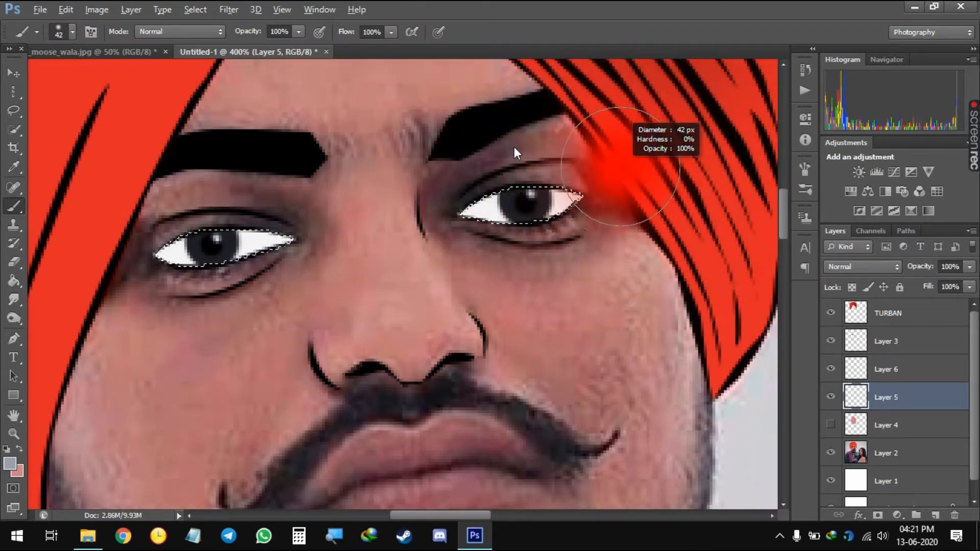
{"action": "left_click", "coordinate": [586, 203]}
{"action": "left_click", "coordinate": [467, 219]}
{"action": "left_click", "coordinate": [284, 245]}
{"action": "left_click", "coordinate": [177, 274]}
{"action": "key", "text": "ctrl+d"}
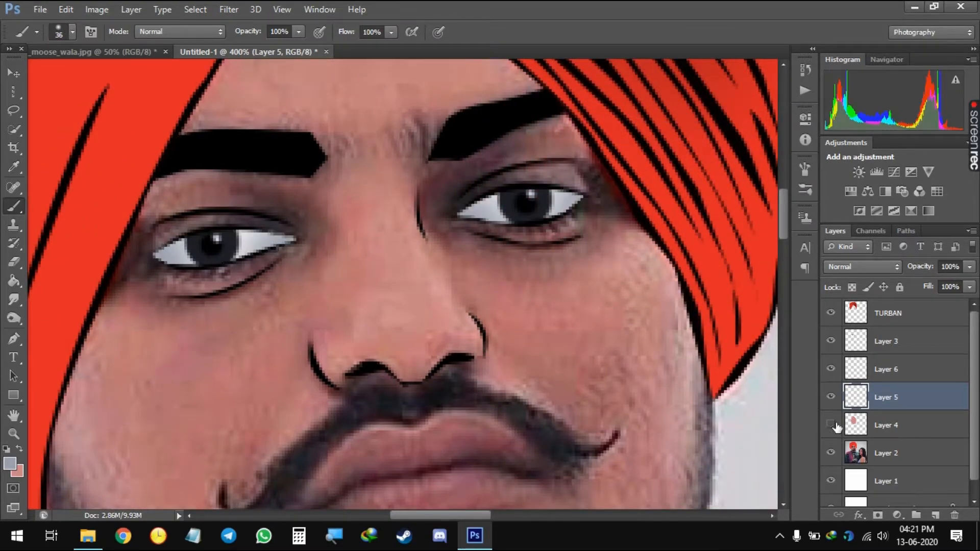
Check the shaded eyes against the flat skin and merge the iris layer down into the eye-white layer
{"action": "left_click", "coordinate": [830, 424]}
{"action": "key", "text": "ctrl+minus"}
{"action": "key", "text": "ctrl+minus"}
{"action": "key", "text": "ctrl+plus"}
{"action": "left_click", "coordinate": [831, 423]}
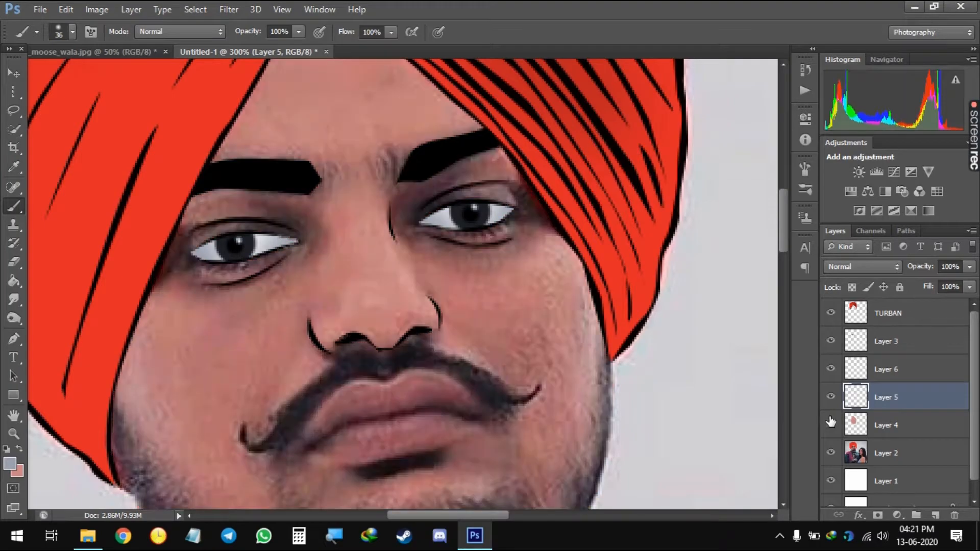
{"action": "left_click", "coordinate": [871, 376]}
{"action": "key", "text": "ctrl+e"}
{"action": "left_click", "coordinate": [830, 398]}
{"action": "left_click", "coordinate": [830, 398]}
Add a new layer just above the skin layer and trace a closed path around the outline of the lips
{"action": "left_click_drag", "start_coordinate": [664, 347], "coordinate": [709, 303]}
{"action": "left_click", "coordinate": [882, 407]}
{"action": "key", "text": "ctrl+shift+alt+n"}
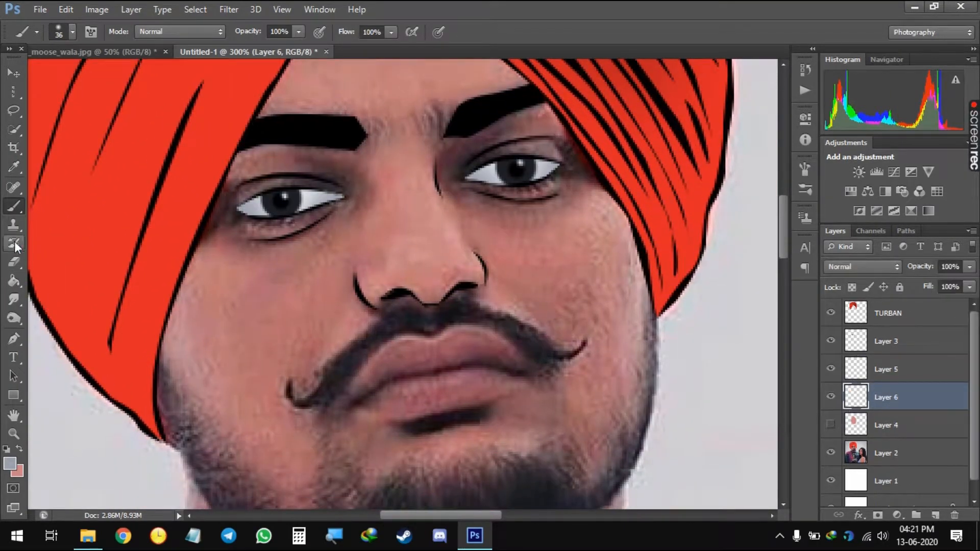
{"action": "key", "text": "p"}
{"action": "left_click", "coordinate": [348, 402]}
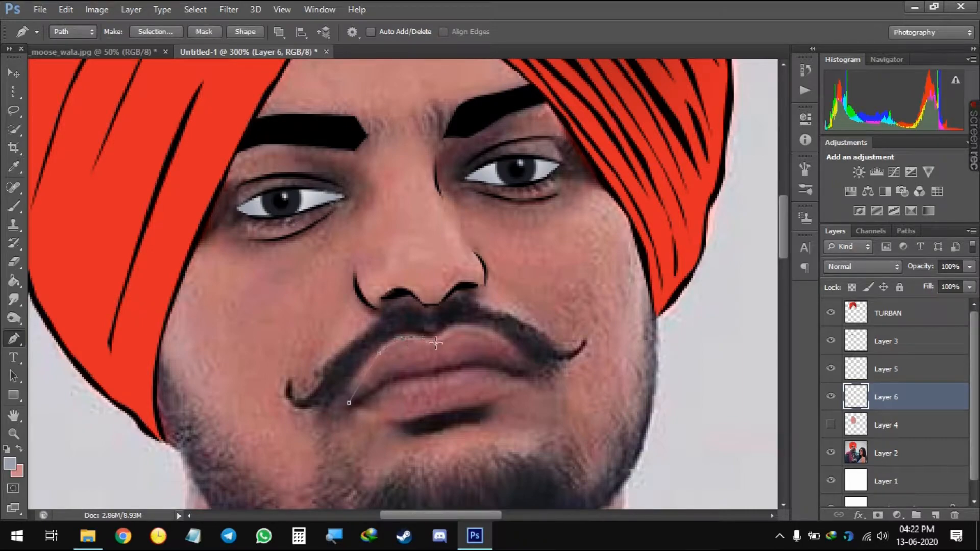
{"action": "left_click", "coordinate": [527, 367]}
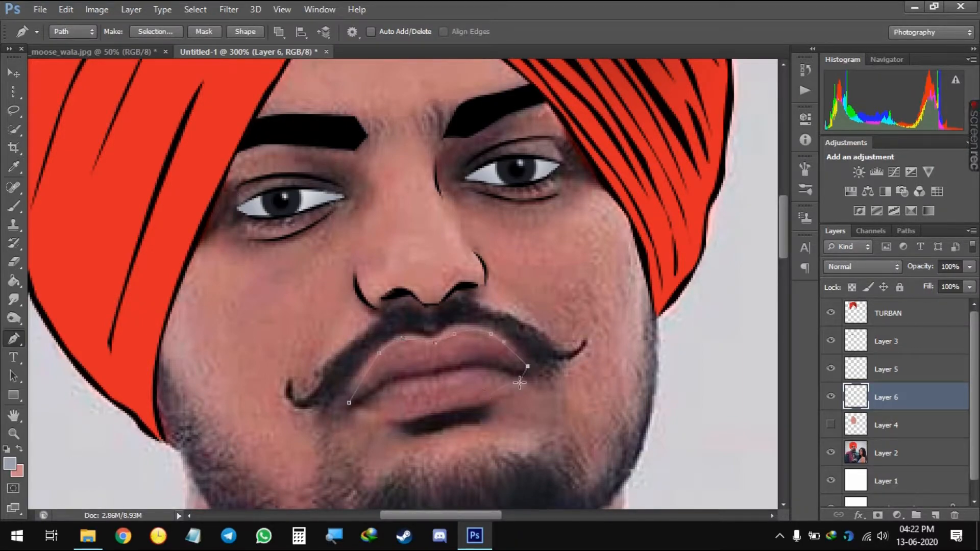
{"action": "left_click_drag", "start_coordinate": [401, 413], "coordinate": [356, 408]}
{"action": "key", "text": "ctrl+z"}
{"action": "left_click", "coordinate": [401, 414]}
{"action": "left_click", "coordinate": [348, 403]}
Sample the photo's lip colour as the foreground colour, fill the lip path with it and show the skin layer
{"action": "left_click", "coordinate": [10, 463]}
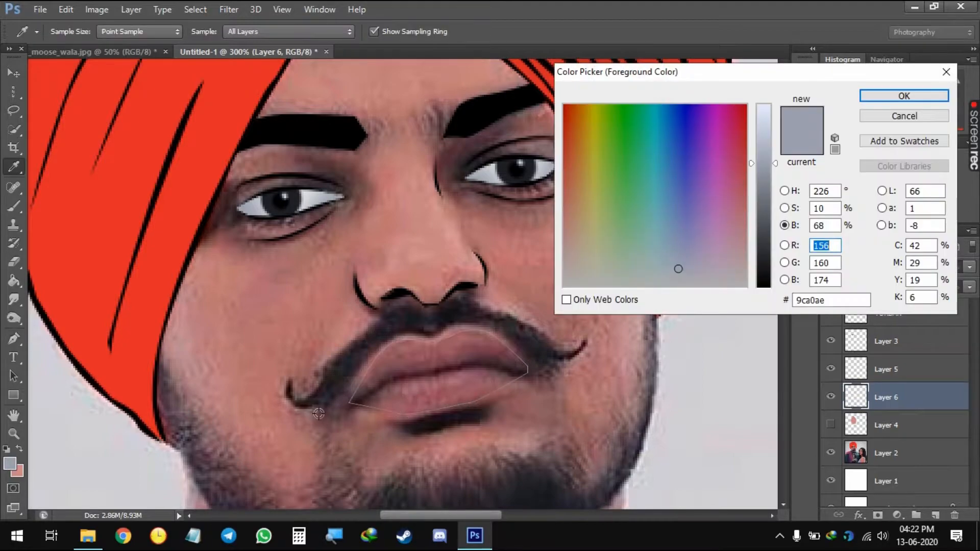
{"action": "left_click", "coordinate": [395, 370]}
{"action": "left_click", "coordinate": [903, 95]}
{"action": "right_click", "coordinate": [438, 367]}
{"action": "left_click", "coordinate": [472, 120]}
{"action": "left_click", "coordinate": [587, 127]}
{"action": "key", "text": "Return"}
{"action": "left_click", "coordinate": [828, 424]}
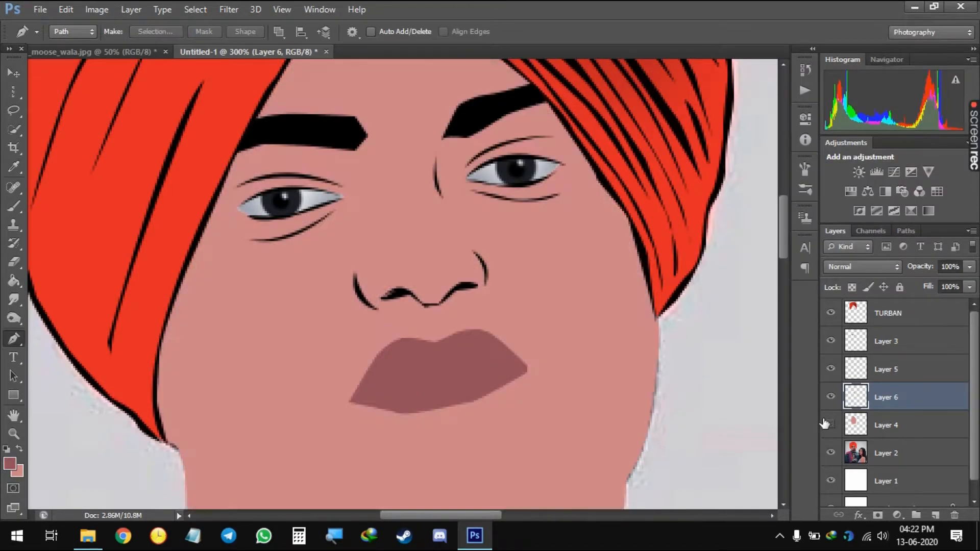
Hide the skin and lip fill layers, add a new layer and trace a thin closed path along the line between the lips
{"action": "left_click", "coordinate": [828, 424]}
{"action": "left_click", "coordinate": [830, 396]}
{"action": "left_click", "coordinate": [936, 515]}
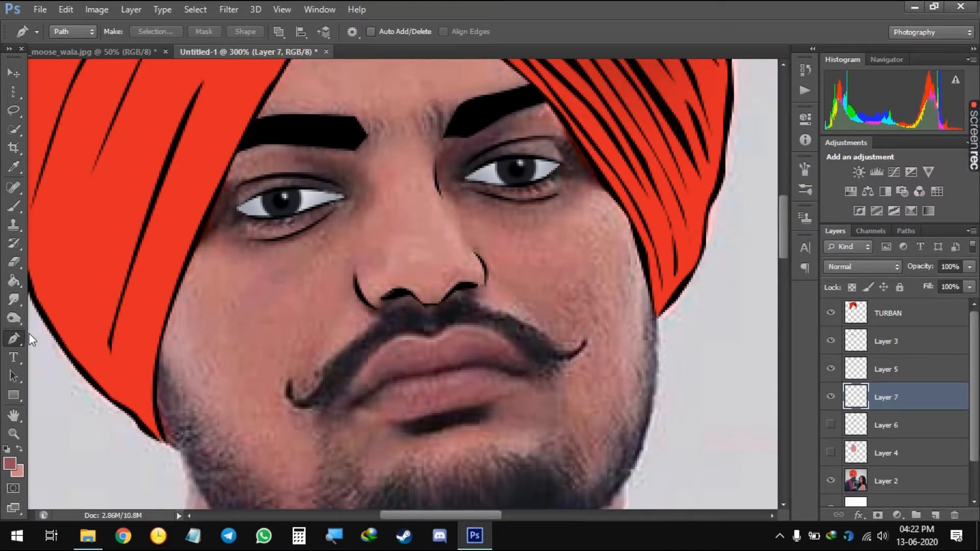
{"action": "left_click", "coordinate": [351, 407]}
{"action": "left_click", "coordinate": [379, 383]}
{"action": "left_click", "coordinate": [412, 370]}
{"action": "left_click", "coordinate": [448, 367]}
{"action": "left_click", "coordinate": [462, 362]}
{"action": "left_click", "coordinate": [490, 362]}
{"action": "left_click", "coordinate": [518, 371]}
{"action": "left_click", "coordinate": [527, 372]}
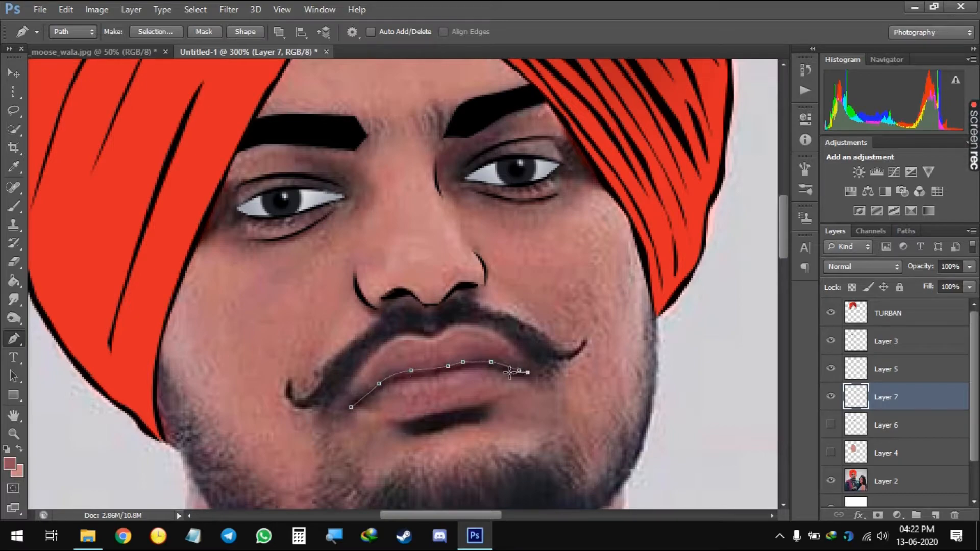
{"action": "left_click", "coordinate": [497, 370]}
{"action": "left_click", "coordinate": [462, 372]}
{"action": "left_click", "coordinate": [419, 379]}
{"action": "left_click", "coordinate": [389, 386]}
{"action": "left_click", "coordinate": [360, 407]}
{"action": "left_click", "coordinate": [351, 407]}
Set the foreground colour to near-black (0a0506), fill the mouth-line path with it and check it over the lip fill
{"action": "left_click", "coordinate": [9, 463]}
{"action": "left_click", "coordinate": [764, 280]}
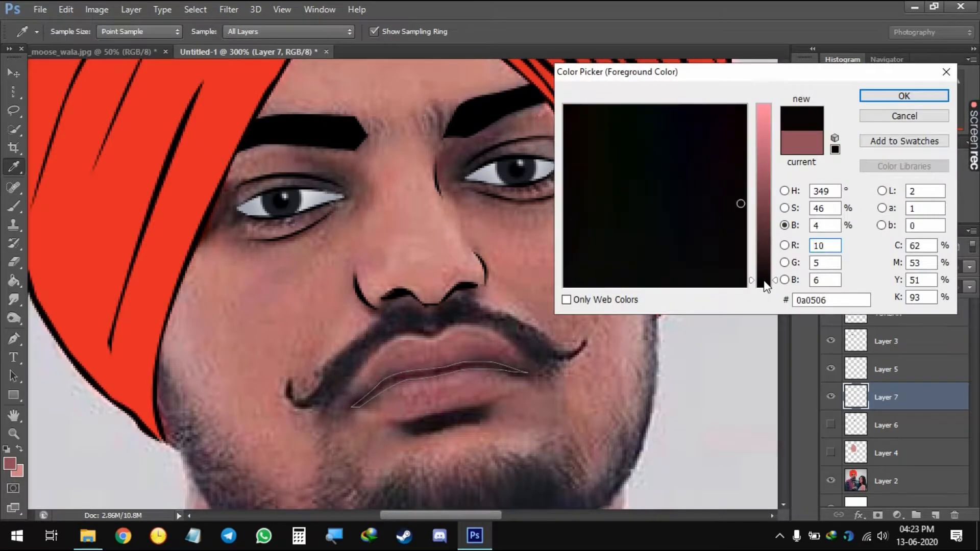
{"action": "key", "text": "Return"}
{"action": "right_click", "coordinate": [556, 350]}
{"action": "left_click", "coordinate": [618, 104]}
{"action": "key", "text": "Return"}
{"action": "key", "text": "Return"}
{"action": "left_click", "coordinate": [830, 424]}
{"action": "left_click", "coordinate": [830, 452]}
{"action": "left_click_drag", "start_coordinate": [925, 266], "coordinate": [911, 288]}
{"action": "key", "text": "ctrl+minus"}
{"action": "key", "text": "ctrl+minus"}
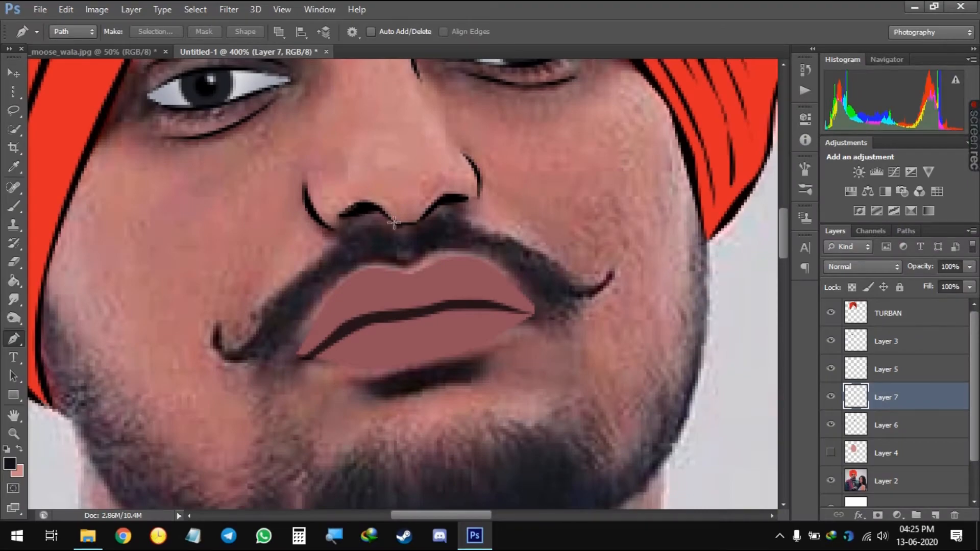
Trace a closed path around the moustache out to both curled tips and try to fill it with the near-black foreground colour
{"action": "left_click", "coordinate": [394, 223]}
{"action": "left_click_drag", "start_coordinate": [342, 236], "coordinate": [309, 262]}
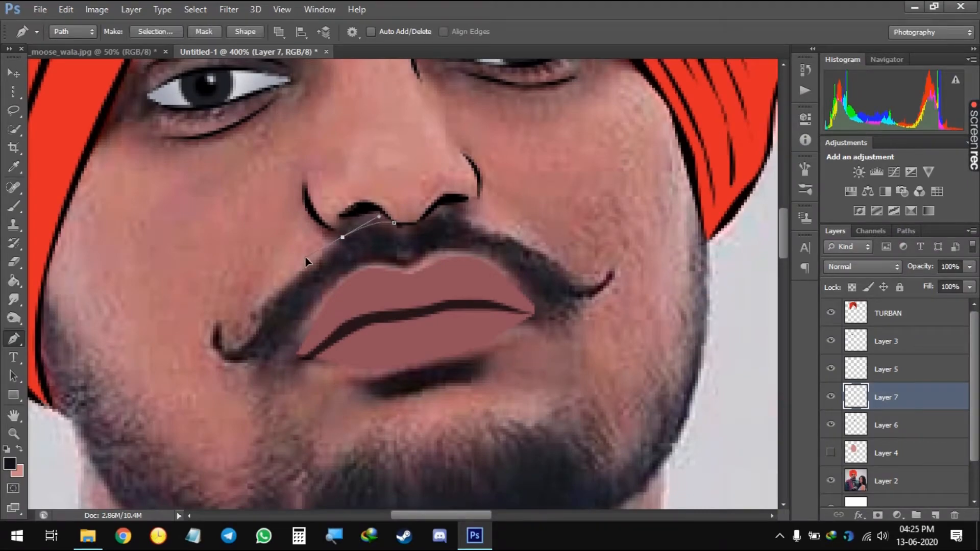
{"action": "left_click", "coordinate": [267, 309]}
{"action": "left_click_drag", "start_coordinate": [224, 328], "coordinate": [331, 297]}
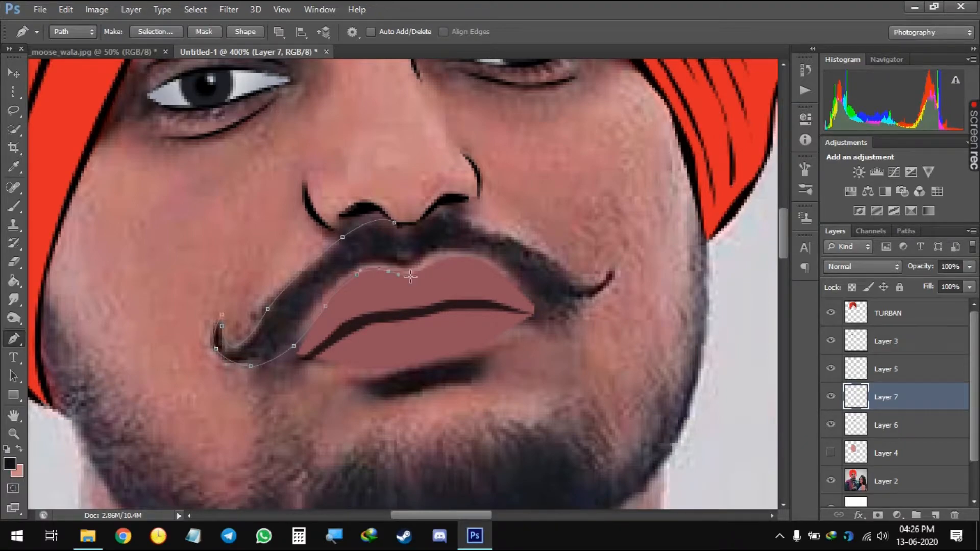
{"action": "left_click_drag", "start_coordinate": [410, 276], "coordinate": [458, 258]}
{"action": "left_click", "coordinate": [522, 294]}
{"action": "left_click_drag", "start_coordinate": [552, 308], "coordinate": [558, 309]}
{"action": "left_click_drag", "start_coordinate": [615, 277], "coordinate": [626, 246]}
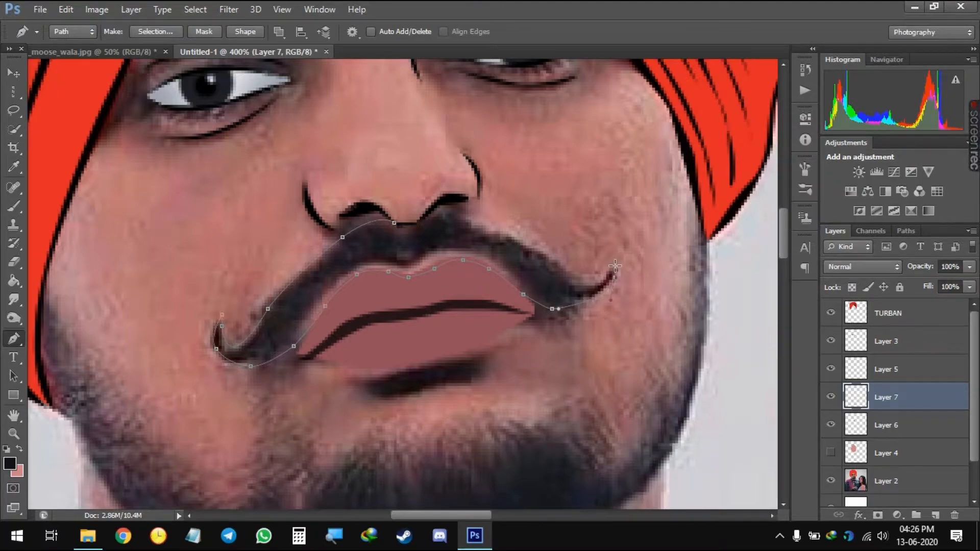
{"action": "left_click", "coordinate": [614, 266]}
{"action": "left_click_drag", "start_coordinate": [590, 289], "coordinate": [580, 287]}
{"action": "left_click_drag", "start_coordinate": [529, 247], "coordinate": [438, 214]}
{"action": "right_click", "coordinate": [399, 224]}
{"action": "left_click", "coordinate": [452, 260]}
{"action": "key", "text": "Return"}
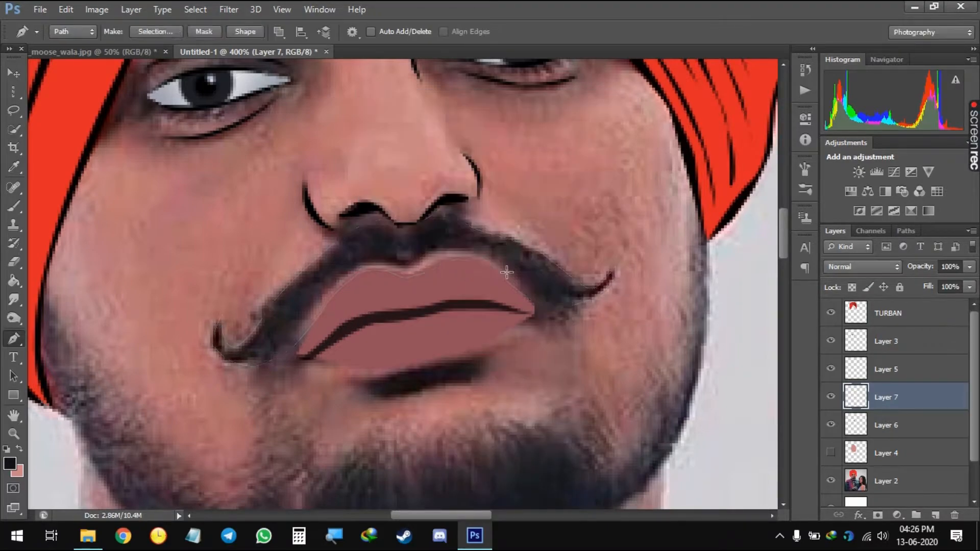
Fill the moustache shape with the near-black foreground colour, drop the selection and show the skin layer
{"action": "key", "text": "alt+BackSpace"}
{"action": "key", "text": "ctrl+d"}
{"action": "left_click", "coordinate": [829, 453]}
{"action": "key", "text": "ctrl+minus"}
{"action": "key", "text": "ctrl+minus"}
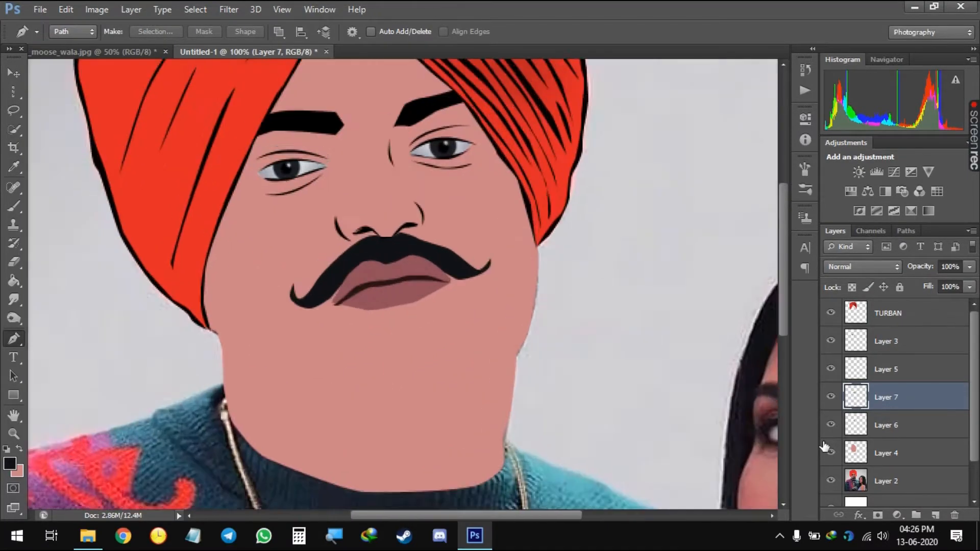
Hide the skin layer and trace a closed path around the beard, along the jaw up to both turban edges and back along its jagged upper edge
{"action": "left_click", "coordinate": [830, 452]}
{"action": "key", "text": "ctrl+plus"}
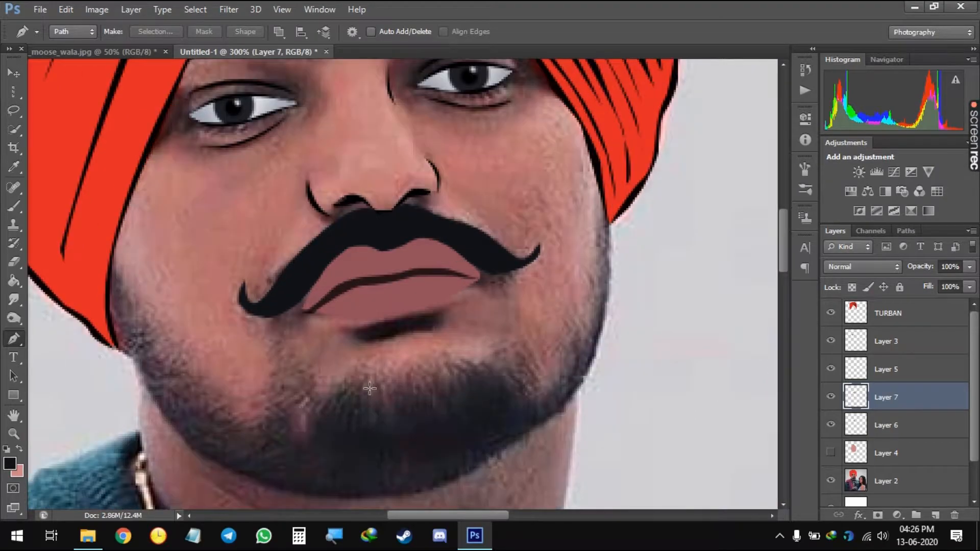
{"action": "left_click", "coordinate": [124, 353]}
{"action": "left_click", "coordinate": [132, 359]}
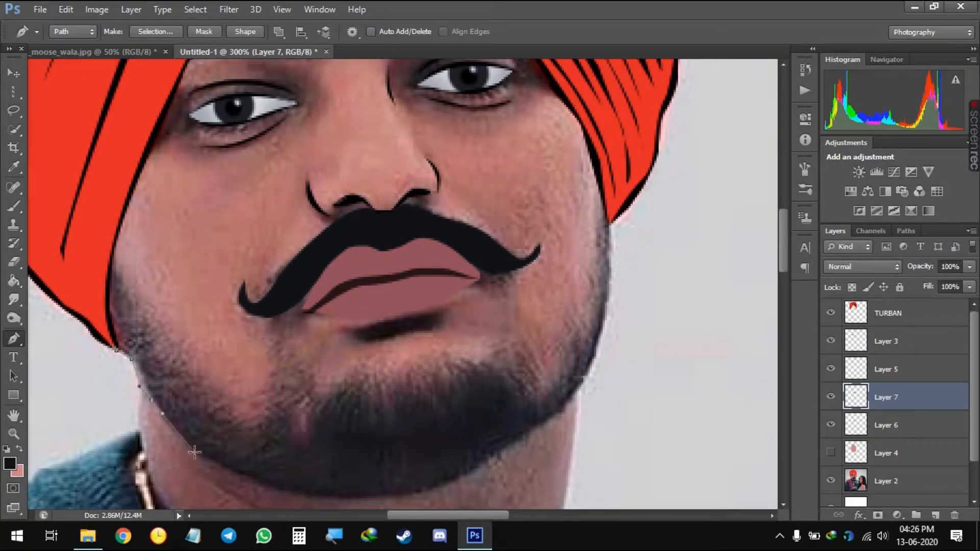
{"action": "left_click", "coordinate": [224, 468]}
{"action": "left_click_drag", "start_coordinate": [325, 498], "coordinate": [329, 498]}
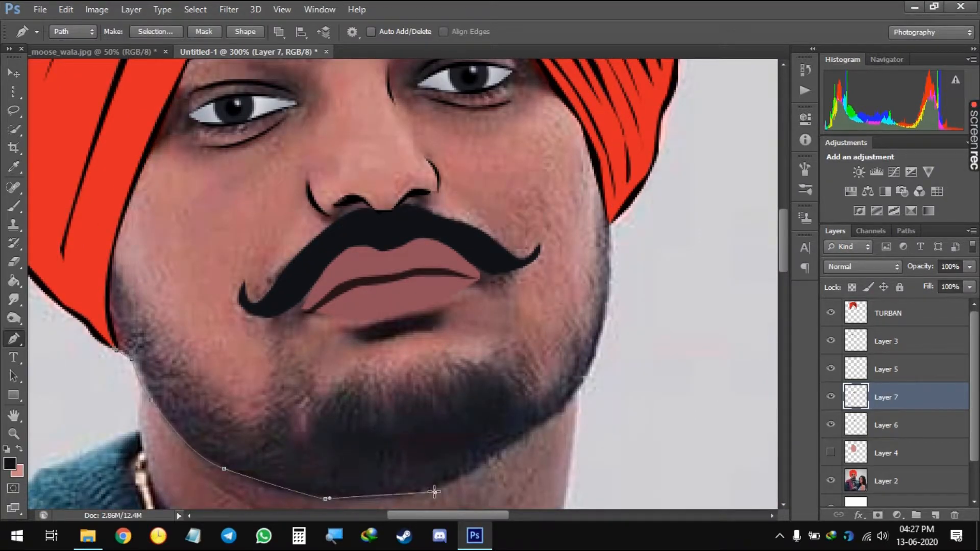
{"action": "left_click_drag", "start_coordinate": [433, 491], "coordinate": [442, 488]}
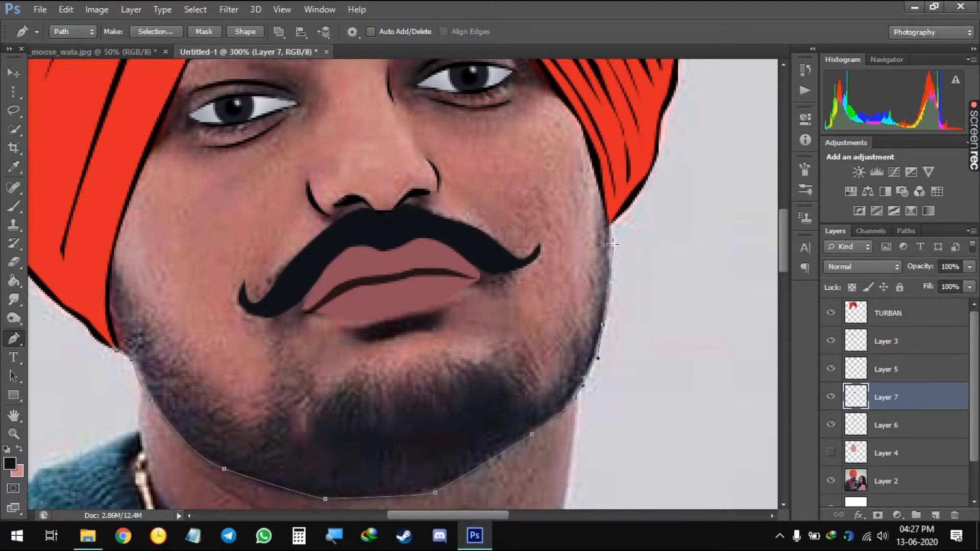
{"action": "left_click", "coordinate": [603, 197]}
{"action": "left_click_drag", "start_coordinate": [543, 361], "coordinate": [495, 348]}
{"action": "left_click_drag", "start_coordinate": [234, 406], "coordinate": [220, 393]}
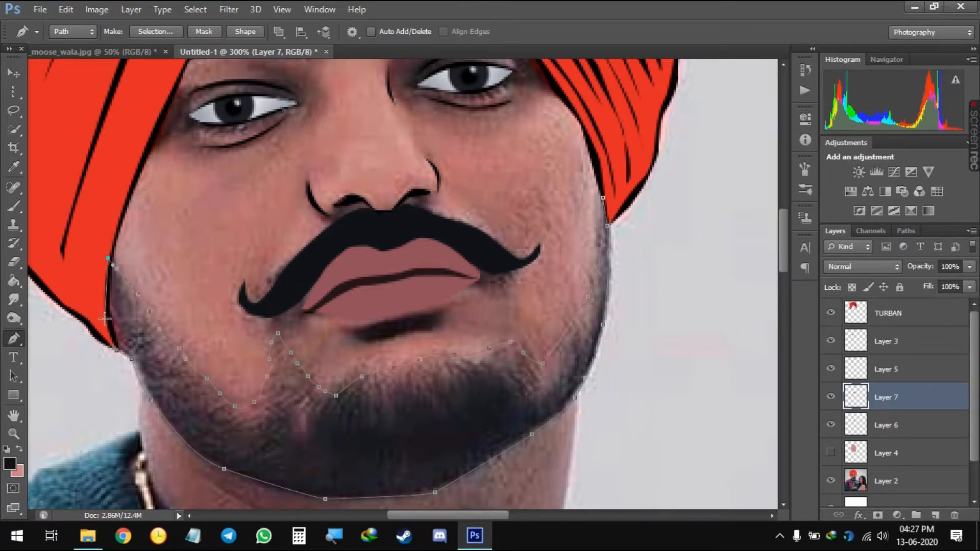
{"action": "left_click", "coordinate": [114, 352]}
Fill the beard path with the near-black foreground colour and show the skin layer to check it
{"action": "right_click", "coordinate": [114, 357]}
{"action": "left_click", "coordinate": [170, 99]}
{"action": "left_click", "coordinate": [586, 125]}
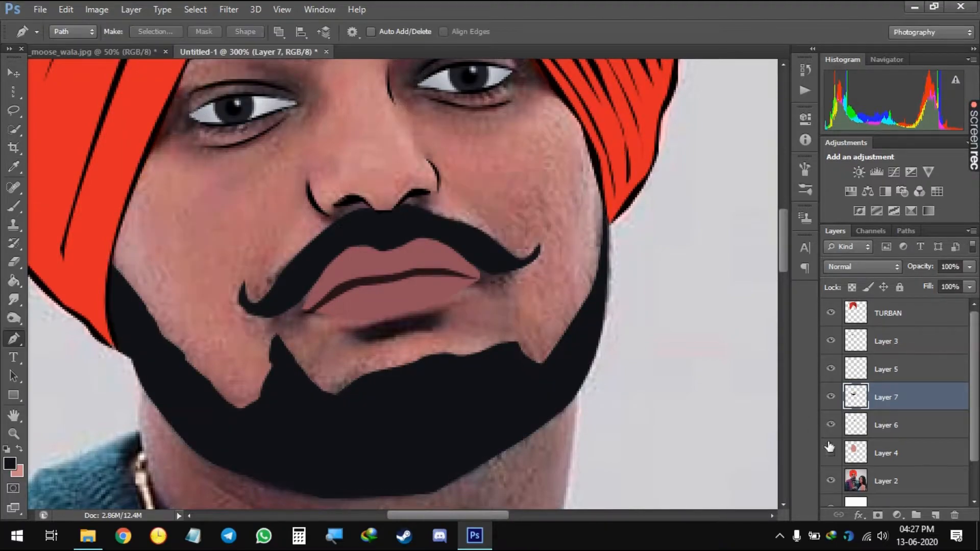
{"action": "left_click", "coordinate": [830, 453]}
Hide the skin layer and trace a small closed path around the dark hair patch beneath the lower lip
{"action": "left_click", "coordinate": [830, 452]}
{"action": "left_click", "coordinate": [352, 326]}
{"action": "key", "text": "ctrl+z"}
{"action": "left_click", "coordinate": [342, 323]}
{"action": "left_click_drag", "start_coordinate": [424, 311], "coordinate": [435, 309]}
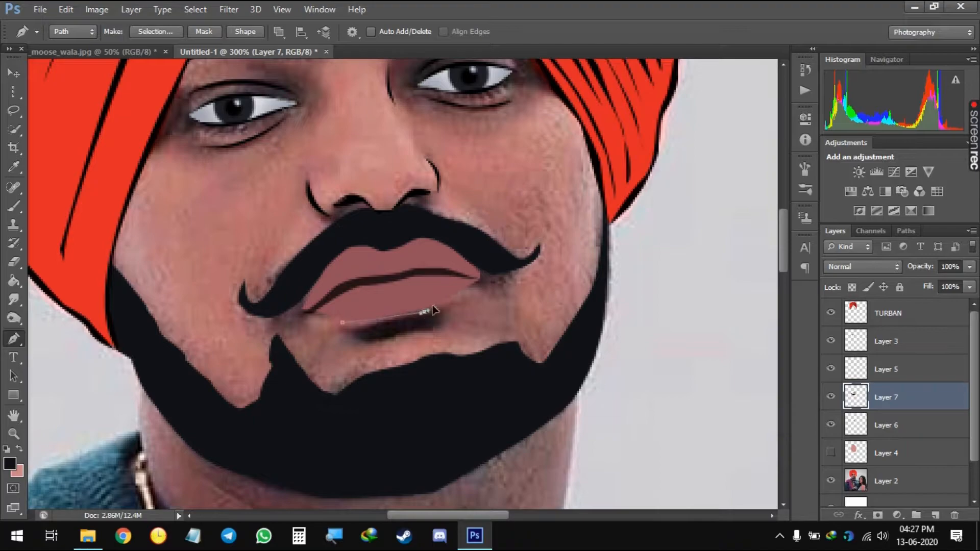
{"action": "left_click", "coordinate": [437, 303]}
{"action": "left_click", "coordinate": [434, 330]}
{"action": "left_click_drag", "start_coordinate": [393, 336], "coordinate": [376, 339]}
{"action": "left_click", "coordinate": [359, 343]}
{"action": "left_click", "coordinate": [343, 322]}
Fill the path beneath the lower lip with the near-black foreground colour and clear the path
{"action": "right_click", "coordinate": [343, 324]}
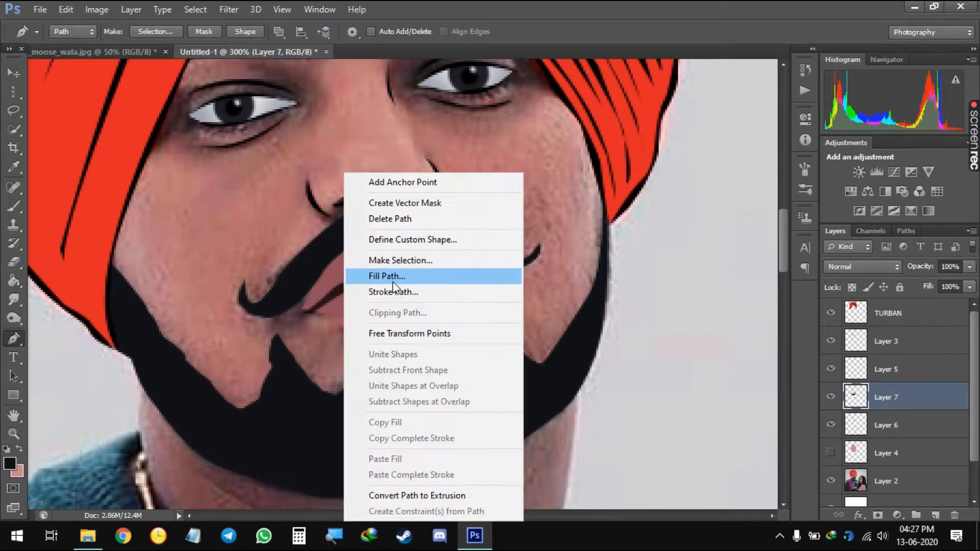
{"action": "left_click", "coordinate": [391, 277]}
{"action": "key", "text": "Return"}
{"action": "key", "text": "Return"}
Trace a pointed tuft on the beard's upper edge below the right mouth corner, fill it near-black and show the skin layer
{"action": "left_click", "coordinate": [493, 348]}
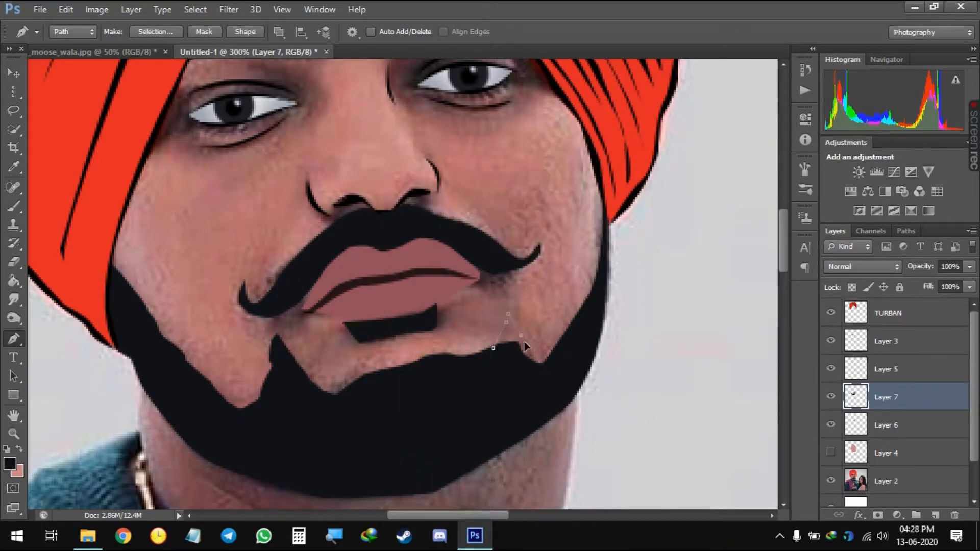
{"action": "left_click_drag", "start_coordinate": [533, 363], "coordinate": [541, 365]}
{"action": "left_click", "coordinate": [493, 350]}
{"action": "right_click", "coordinate": [493, 350]}
{"action": "left_click", "coordinate": [558, 103]}
{"action": "key", "text": "Return"}
{"action": "key", "text": "Return"}
{"action": "left_click", "coordinate": [828, 456]}
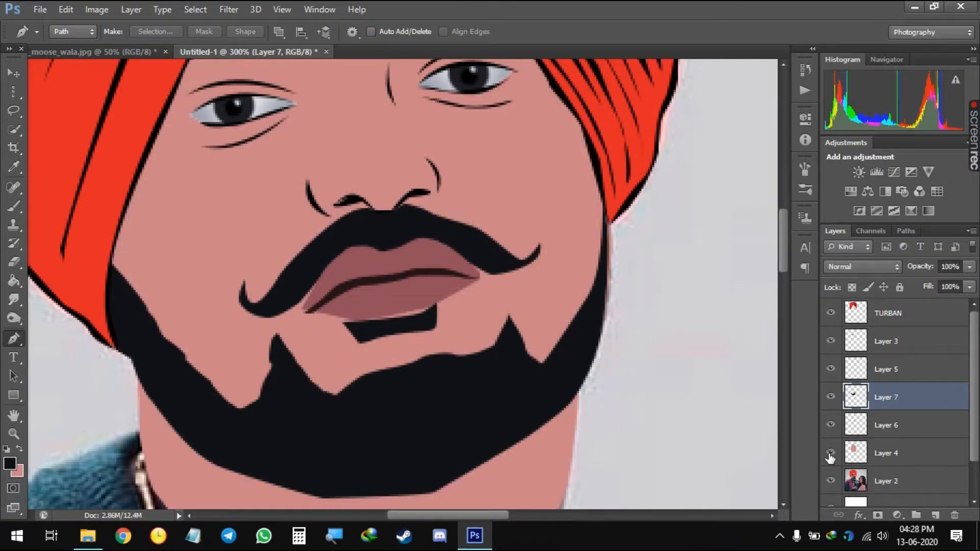
Set up a soft 31 px eraser with 96% flow and soften the beard's edge along the left cheek
{"action": "left_click", "coordinate": [15, 261]}
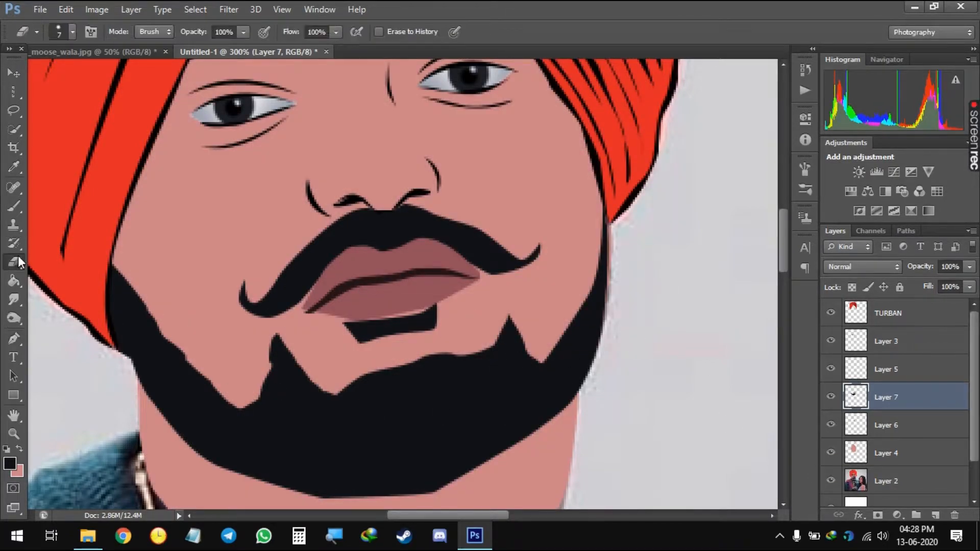
{"action": "mouse_move", "coordinate": [198, 218]}
{"action": "left_mouse_down"}
{"action": "mouse_move", "coordinate": [240, 213]}
{"action": "mouse_move", "coordinate": [289, 334]}
{"action": "mouse_move", "coordinate": [246, 62]}
{"action": "left_mouse_up"}
{"action": "left_click_drag", "start_coordinate": [292, 34], "coordinate": [289, 35]}
{"action": "left_click", "coordinate": [145, 248]}
{"action": "key", "text": "ctrl+z"}
{"action": "left_click", "coordinate": [149, 246]}
{"action": "key", "text": "ctrl+z"}
{"action": "left_click_drag", "start_coordinate": [179, 238], "coordinate": [156, 249]}
{"action": "mouse_move", "coordinate": [134, 258]}
{"action": "left_mouse_down"}
{"action": "mouse_move", "coordinate": [170, 300]}
{"action": "mouse_move", "coordinate": [165, 310]}
{"action": "mouse_move", "coordinate": [216, 360]}
{"action": "mouse_move", "coordinate": [178, 329]}
{"action": "mouse_move", "coordinate": [234, 362]}
{"action": "mouse_move", "coordinate": [324, 323]}
{"action": "left_mouse_up"}
{"action": "key", "text": "ctrl+z"}
{"action": "key", "text": "ctrl+alt+z"}
Softly erase the beard's upper edge across the chin, the moustache's underside and the patch beneath the lip
{"action": "key", "text": "ctrl+plus"}
{"action": "key", "text": "ctrl+plus"}
{"action": "left_click", "coordinate": [287, 347]}
{"action": "key", "text": "ctrl+z"}
{"action": "left_click", "coordinate": [290, 369]}
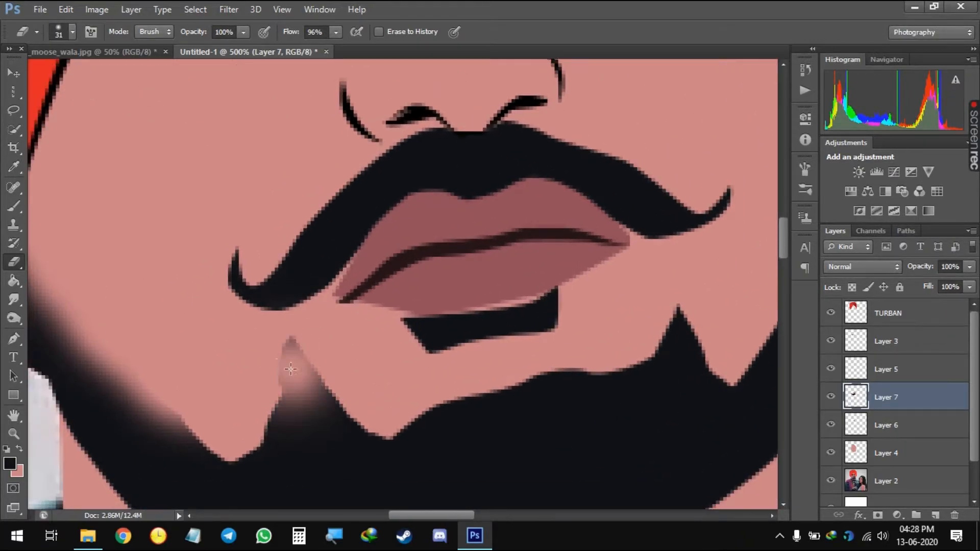
{"action": "mouse_move", "coordinate": [290, 369]}
{"action": "left_mouse_down"}
{"action": "mouse_move", "coordinate": [240, 373]}
{"action": "mouse_move", "coordinate": [214, 414]}
{"action": "mouse_move", "coordinate": [242, 430]}
{"action": "mouse_move", "coordinate": [328, 379]}
{"action": "mouse_move", "coordinate": [389, 392]}
{"action": "mouse_move", "coordinate": [504, 375]}
{"action": "mouse_move", "coordinate": [451, 374]}
{"action": "mouse_move", "coordinate": [620, 330]}
{"action": "mouse_move", "coordinate": [677, 285]}
{"action": "mouse_move", "coordinate": [666, 311]}
{"action": "mouse_move", "coordinate": [714, 319]}
{"action": "left_mouse_up"}
Soften the remaining beard edge from the right tuft up the cheek to the turban with the eraser
{"action": "scroll", "coordinate": [567, 331], "scroll_direction": "right", "scroll_amount": 2}
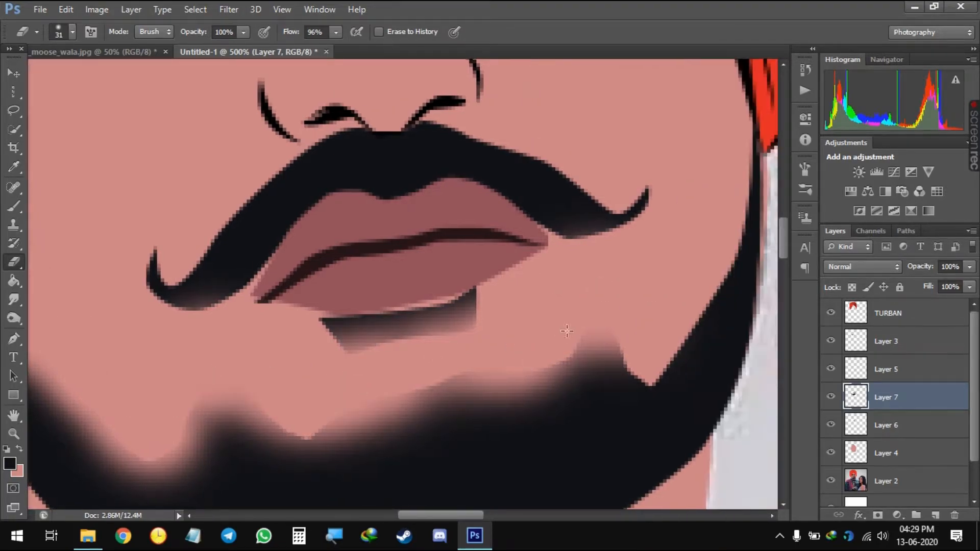
{"action": "left_click_drag", "start_coordinate": [567, 331], "coordinate": [623, 315]}
{"action": "left_click_drag", "start_coordinate": [432, 377], "coordinate": [270, 424]}
{"action": "mouse_move", "coordinate": [514, 312]}
{"action": "left_mouse_down"}
{"action": "mouse_move", "coordinate": [380, 342]}
{"action": "mouse_move", "coordinate": [392, 341]}
{"action": "left_mouse_up"}
{"action": "mouse_move", "coordinate": [528, 400]}
{"action": "left_mouse_down"}
{"action": "mouse_move", "coordinate": [520, 378]}
{"action": "mouse_move", "coordinate": [562, 328]}
{"action": "mouse_move", "coordinate": [589, 206]}
{"action": "mouse_move", "coordinate": [582, 181]}
{"action": "left_mouse_up"}
Lower the beard layer's fill to 82% and compare the beard with the photo by toggling the skin layer
{"action": "key", "text": "ctrl+minus"}
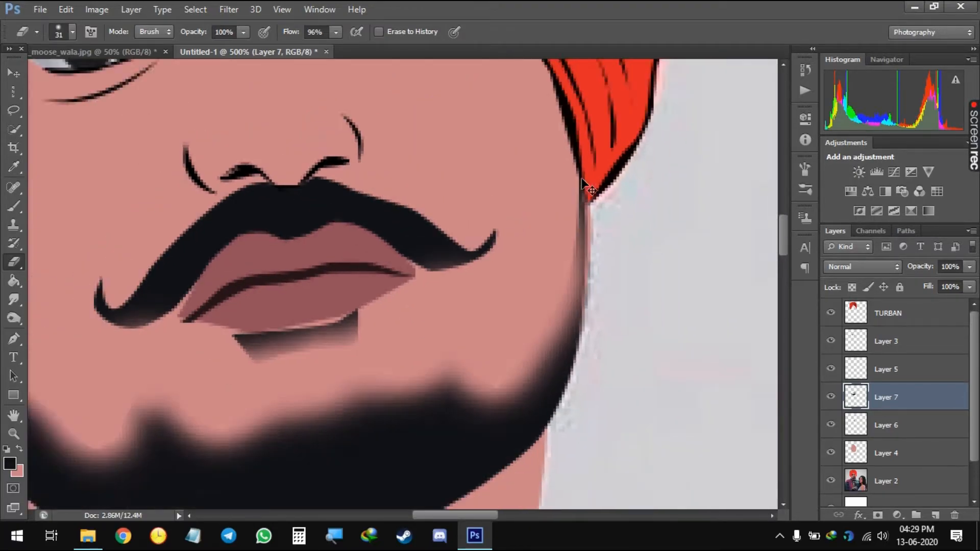
{"action": "key", "text": "ctrl+minus"}
{"action": "key", "text": "ctrl+minus"}
{"action": "key", "text": "ctrl+minus"}
{"action": "left_click_drag", "start_coordinate": [927, 286], "coordinate": [919, 294]}
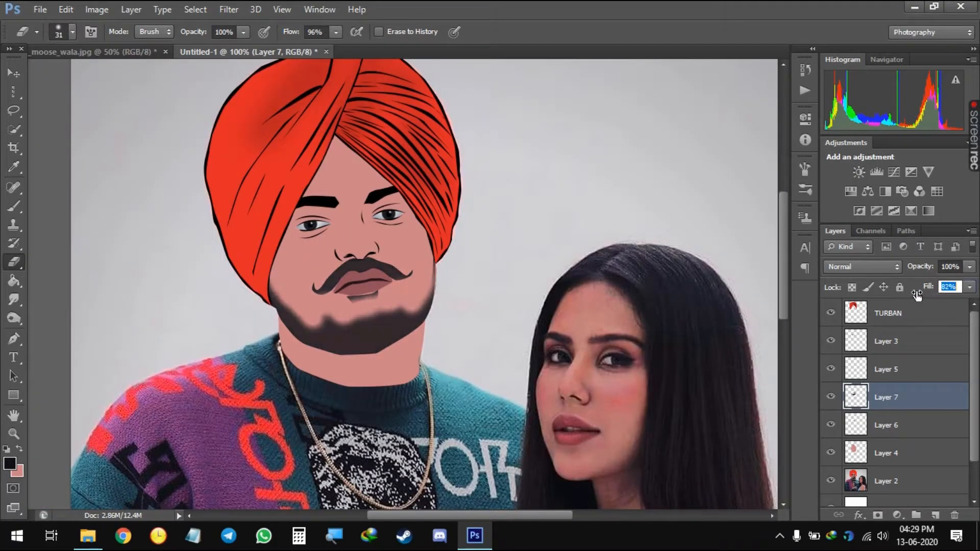
{"action": "left_click", "coordinate": [831, 452]}
{"action": "left_click", "coordinate": [830, 452]}
{"action": "left_click", "coordinate": [830, 453]}
{"action": "left_click", "coordinate": [831, 453]}
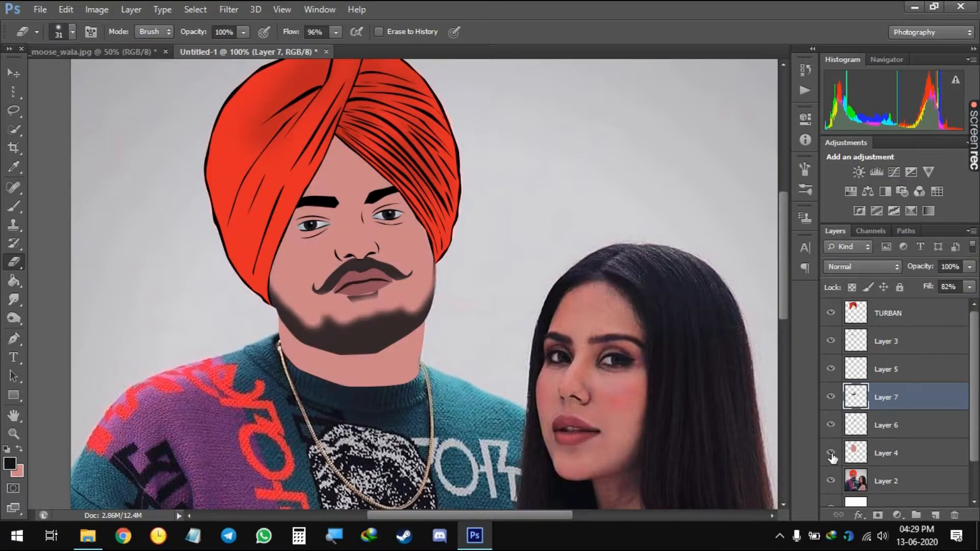
{"action": "left_click", "coordinate": [831, 452]}
{"action": "left_click", "coordinate": [830, 452]}
Raise the beard layer's fill to 94%, comparing the beard with the photo through the skin layer's visibility
{"action": "key", "text": "ctrl+minus"}
{"action": "left_click_drag", "start_coordinate": [926, 287], "coordinate": [932, 287]}
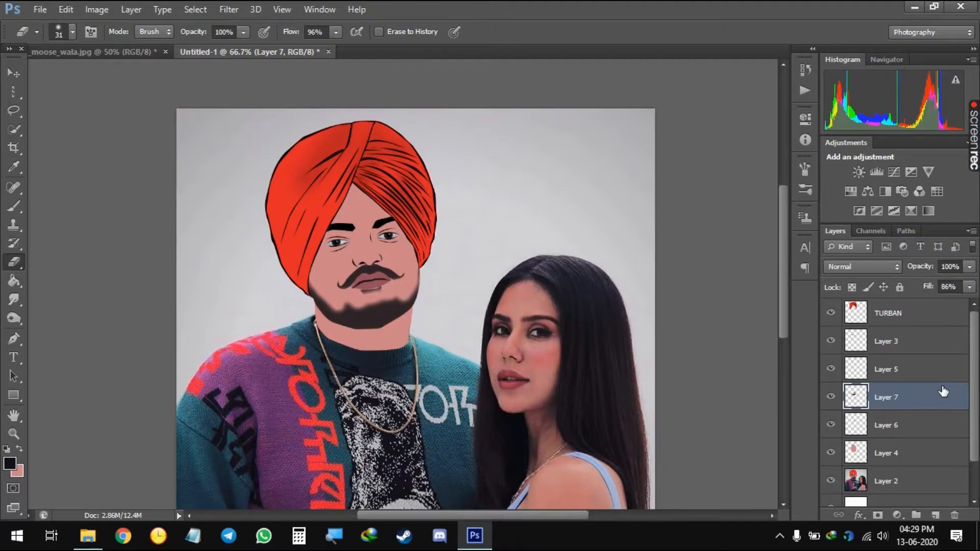
{"action": "left_click", "coordinate": [830, 452]}
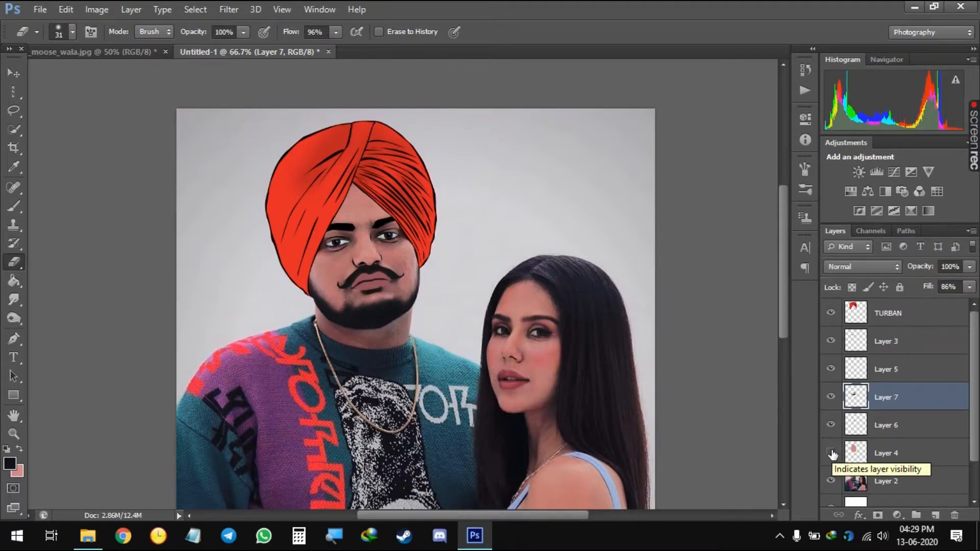
{"action": "left_click", "coordinate": [831, 453]}
{"action": "scroll", "coordinate": [772, 382], "scroll_direction": "down", "scroll_amount": 2}
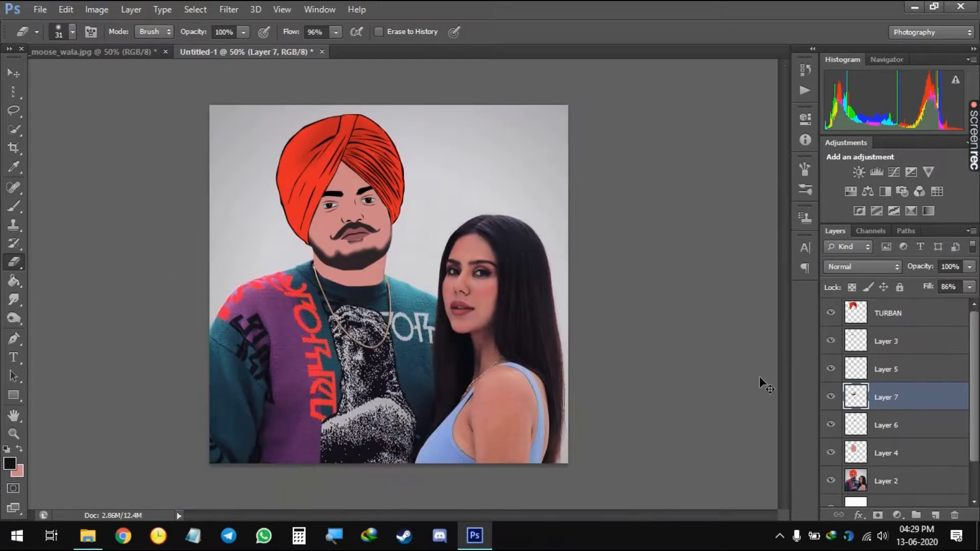
{"action": "scroll", "coordinate": [773, 382], "scroll_direction": "up", "scroll_amount": 2}
{"action": "left_click_drag", "start_coordinate": [926, 287], "coordinate": [931, 289]}
Fade the outer corners of the dark patch beneath the lower lip with the soft eraser
{"action": "scroll", "coordinate": [222, 229], "scroll_direction": "up", "scroll_amount": 4}
{"action": "left_click_drag", "start_coordinate": [222, 229], "coordinate": [271, 295]}
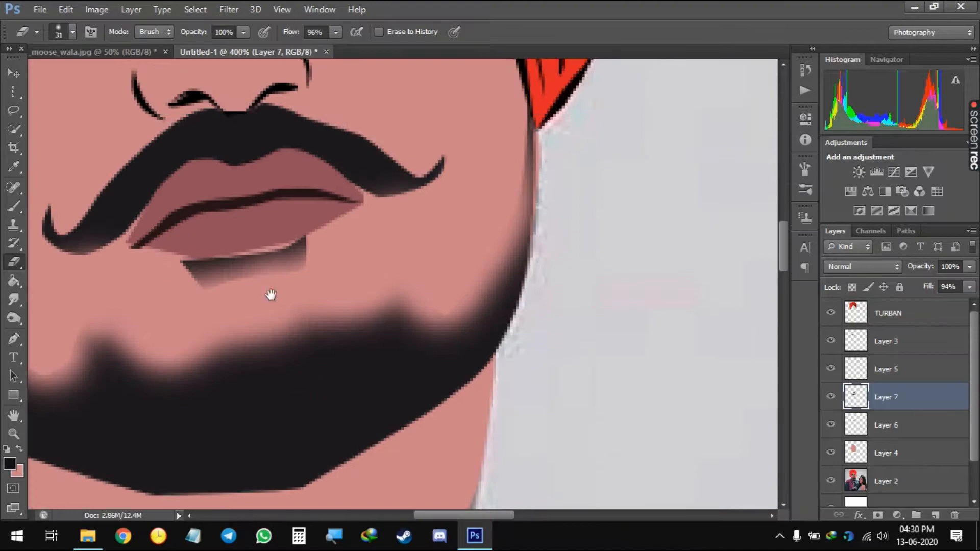
{"action": "left_click", "coordinate": [323, 236]}
{"action": "left_click", "coordinate": [174, 266]}
{"action": "left_click", "coordinate": [173, 280]}
{"action": "left_click", "coordinate": [183, 297]}
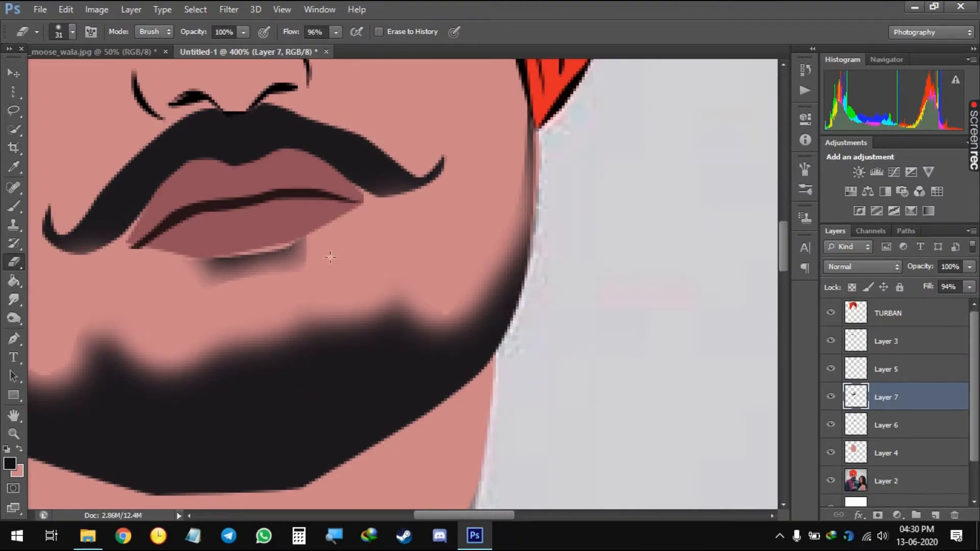
{"action": "left_click", "coordinate": [328, 256]}
Enlarge the eraser to 61 px and smooth the corner of the beard's lower edge under the chin
{"action": "key", "text": "ctrl+minus"}
{"action": "key", "text": "ctrl+minus"}
{"action": "key", "text": "ctrl+minus"}
{"action": "key", "text": "ctrl+minus"}
{"action": "key", "text": "ctrl+plus"}
{"action": "key", "text": "ctrl+plus"}
{"action": "key", "text": "ctrl+plus"}
{"action": "left_click_drag", "start_coordinate": [353, 268], "coordinate": [433, 190]}
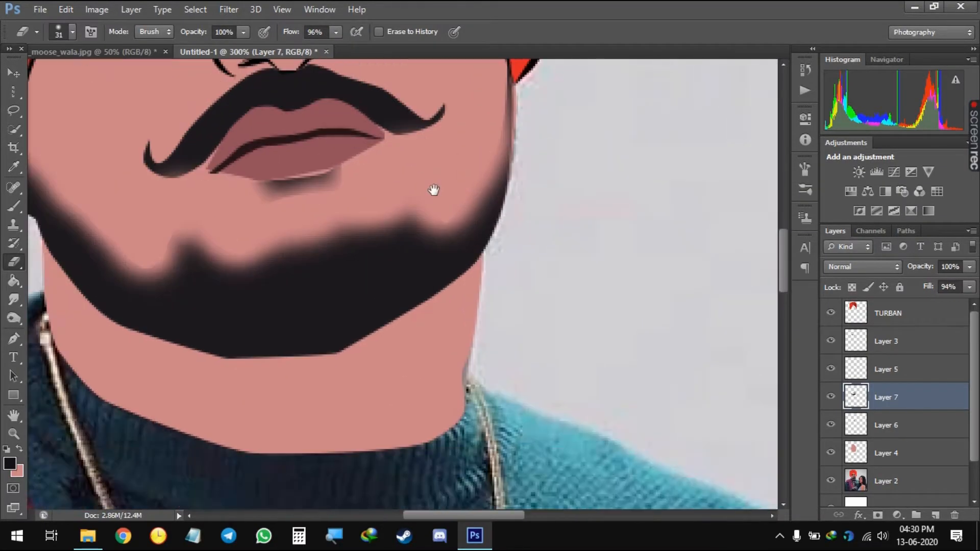
{"action": "mouse_move", "coordinate": [335, 415]}
{"action": "left_mouse_down"}
{"action": "mouse_move", "coordinate": [367, 444]}
{"action": "mouse_move", "coordinate": [374, 509]}
{"action": "left_mouse_up"}
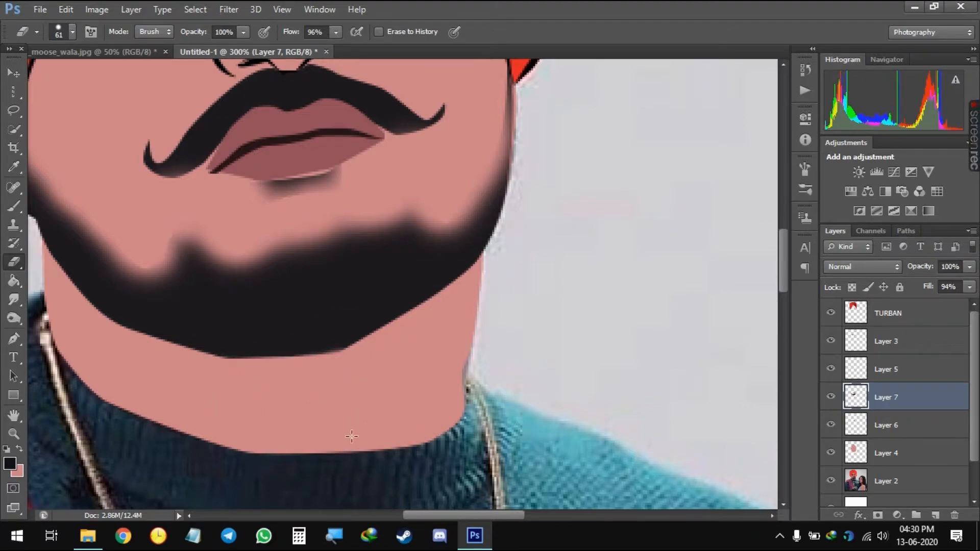
{"action": "key", "text": "ctrl+minus"}
{"action": "key", "text": "ctrl+minus"}
{"action": "key", "text": "ctrl+minus"}
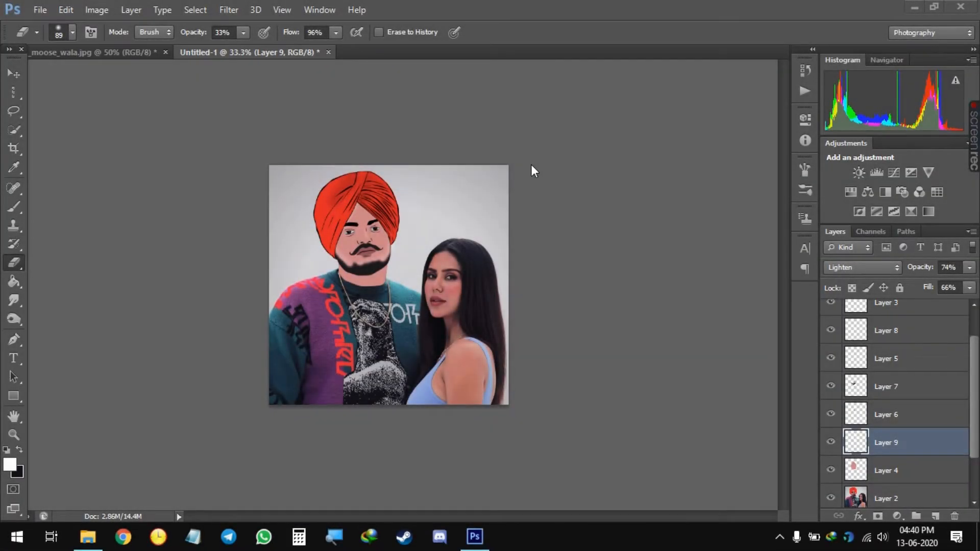
Merge the TURBAN layer down through Layer 3, Layer 8, Layer 5 and Layer 7
{"action": "key", "text": "ctrl+plus"}
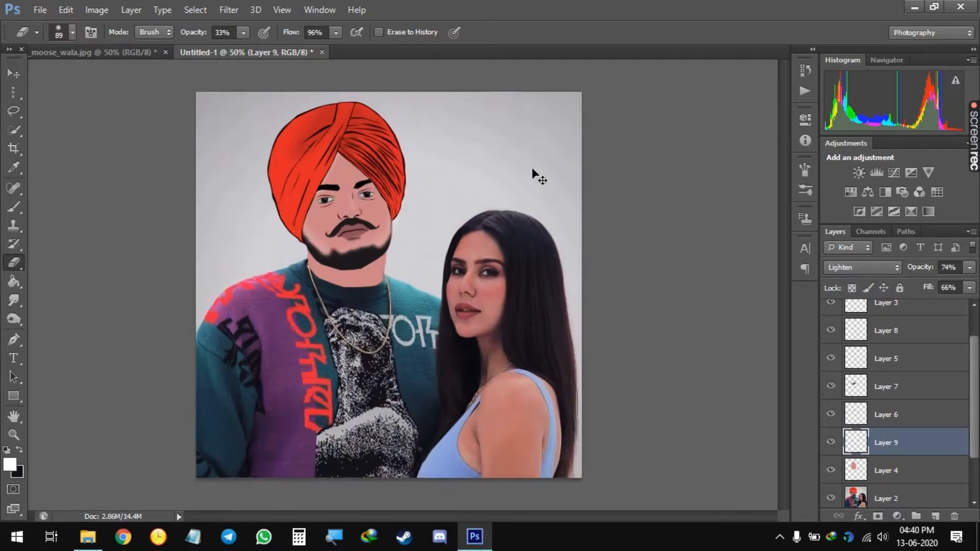
{"action": "key", "text": "ctrl+plus"}
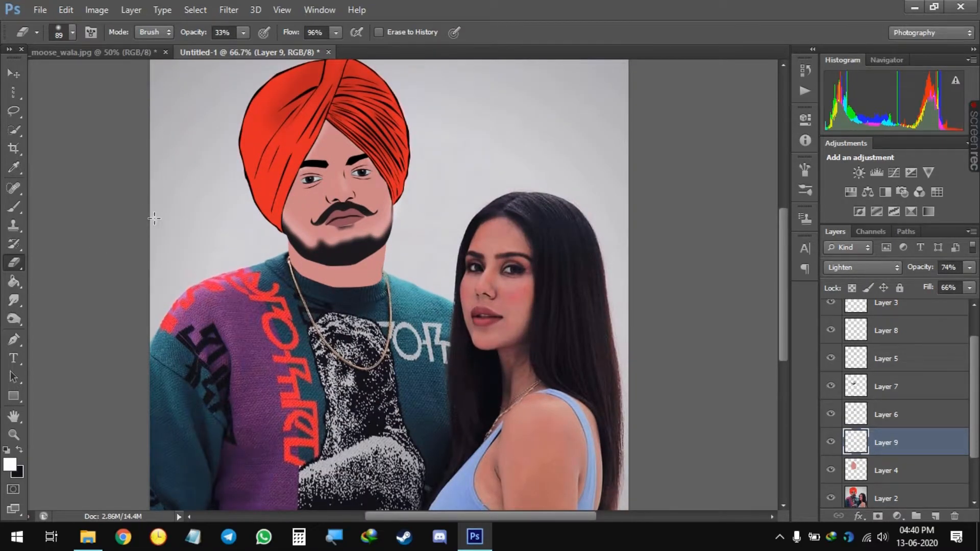
{"action": "scroll", "coordinate": [893, 403], "scroll_direction": "up", "scroll_amount": 2}
{"action": "left_click", "coordinate": [919, 321]}
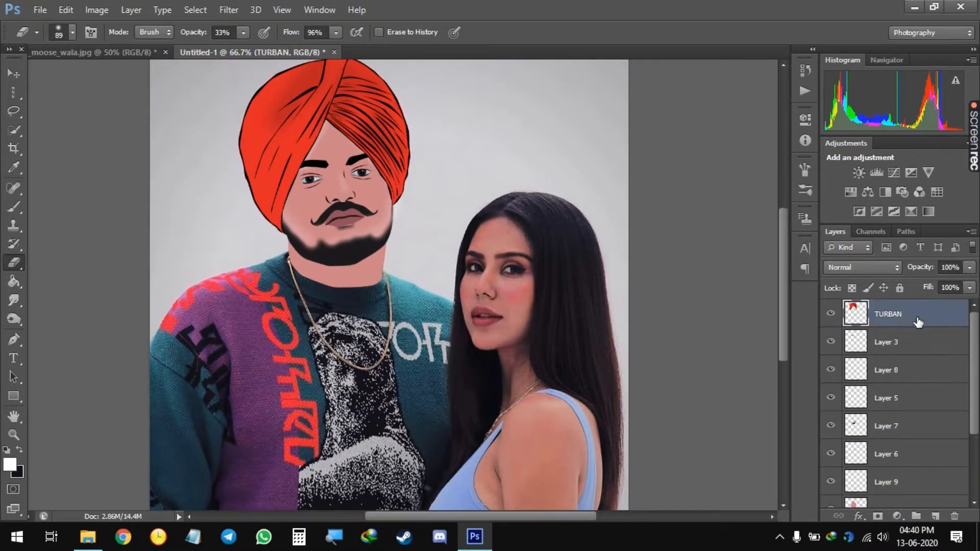
{"action": "key", "text": "ctrl+e"}
{"action": "key", "text": "ctrl+e"}
{"action": "key", "text": "ctrl+e"}
{"action": "key", "text": "ctrl+e"}
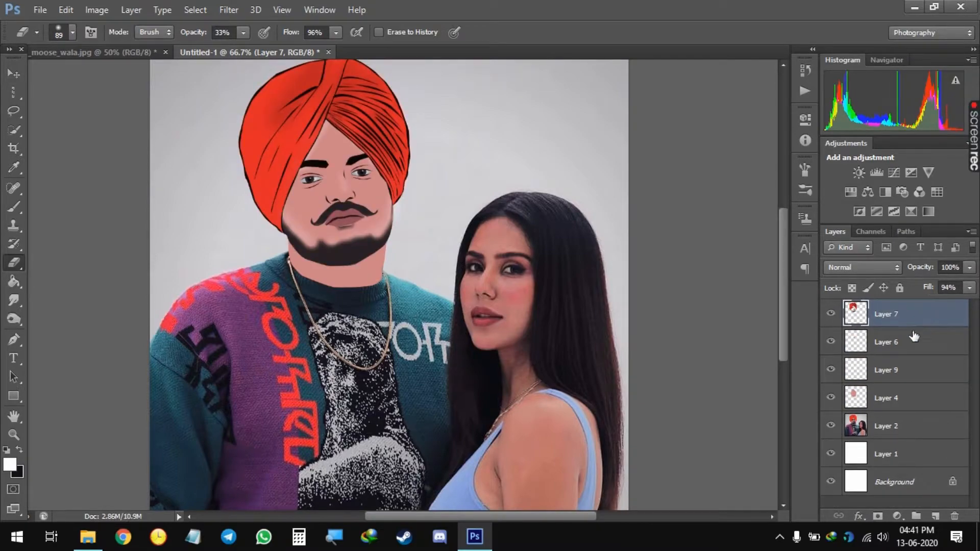
Merge Layer 9, Layer 6 and Layer 7 down into Layer 4 and toggle it to compare the artwork with the photo
{"action": "left_click", "coordinate": [892, 375]}
{"action": "key", "text": "ctrl+e"}
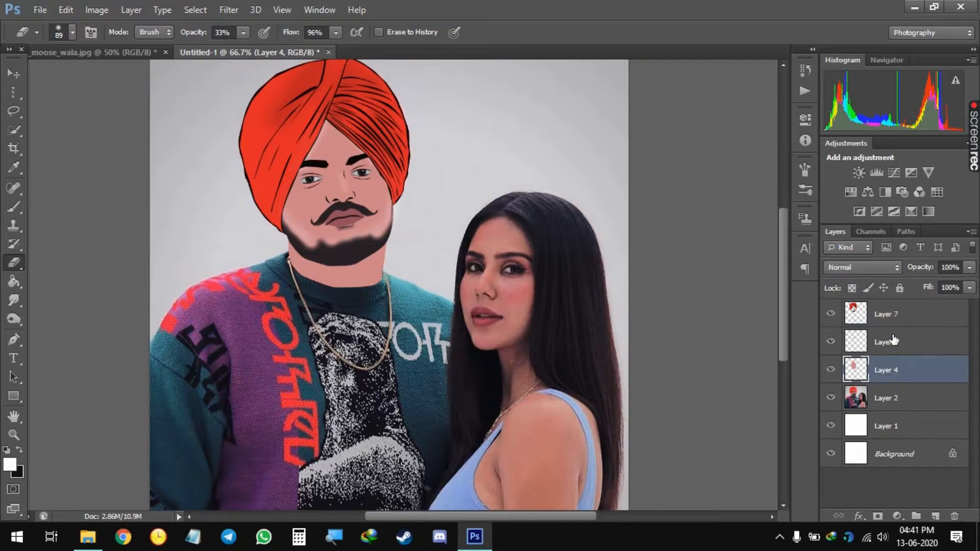
{"action": "left_click", "coordinate": [893, 340]}
{"action": "key", "text": "ctrl+e"}
{"action": "left_click", "coordinate": [888, 318]}
{"action": "key", "text": "ctrl+e"}
{"action": "left_click", "coordinate": [831, 316]}
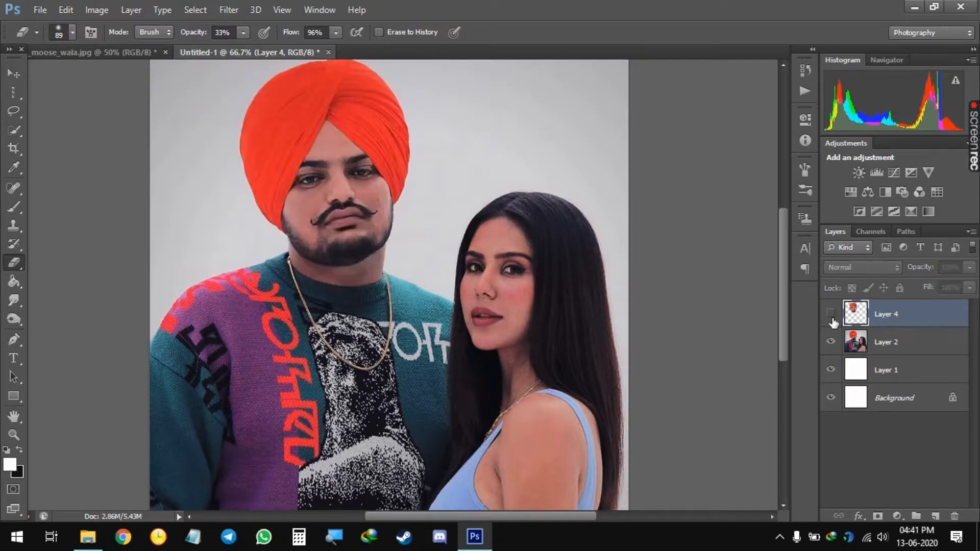
{"action": "left_click", "coordinate": [831, 317]}
{"action": "left_click", "coordinate": [831, 317]}
{"action": "left_click", "coordinate": [832, 317]}
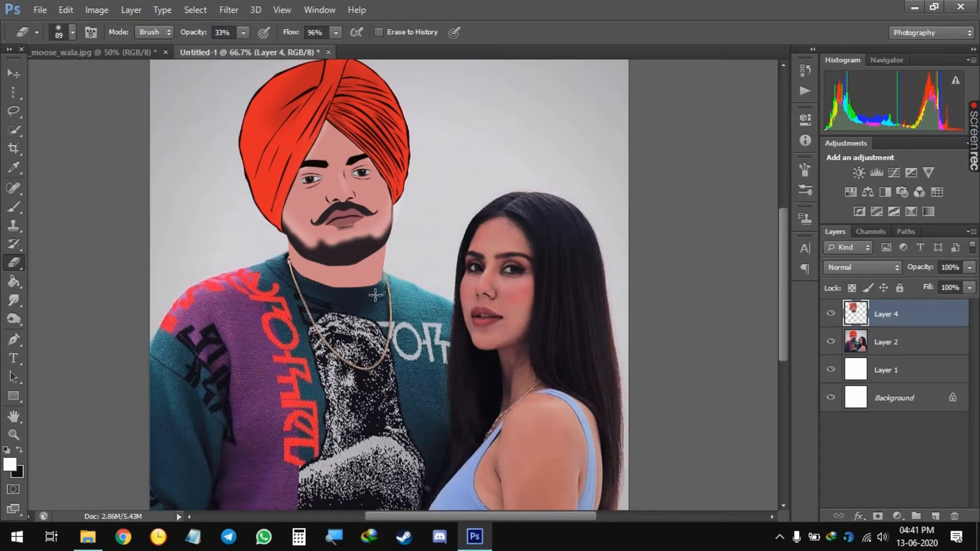
Add a new layer and start a Pen path around the woman's hair, from the hairline down the face edge to beneath the chin
{"action": "left_click", "coordinate": [936, 514]}
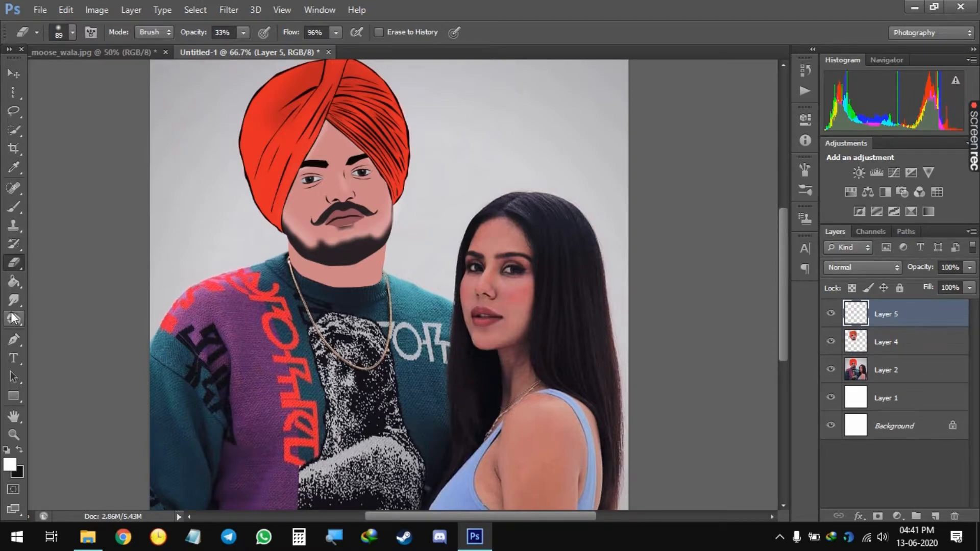
{"action": "left_click", "coordinate": [14, 340]}
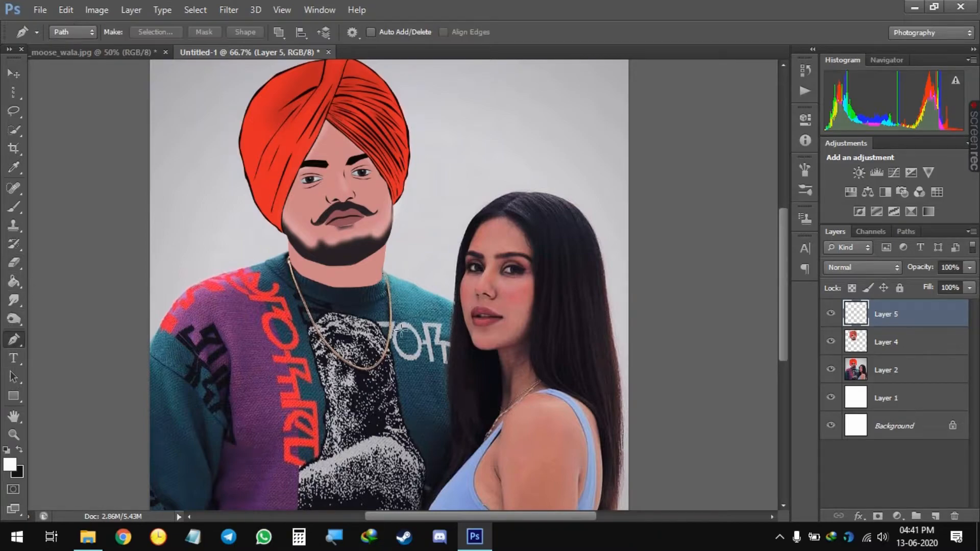
{"action": "scroll", "coordinate": [401, 330], "scroll_direction": "up", "scroll_amount": 4}
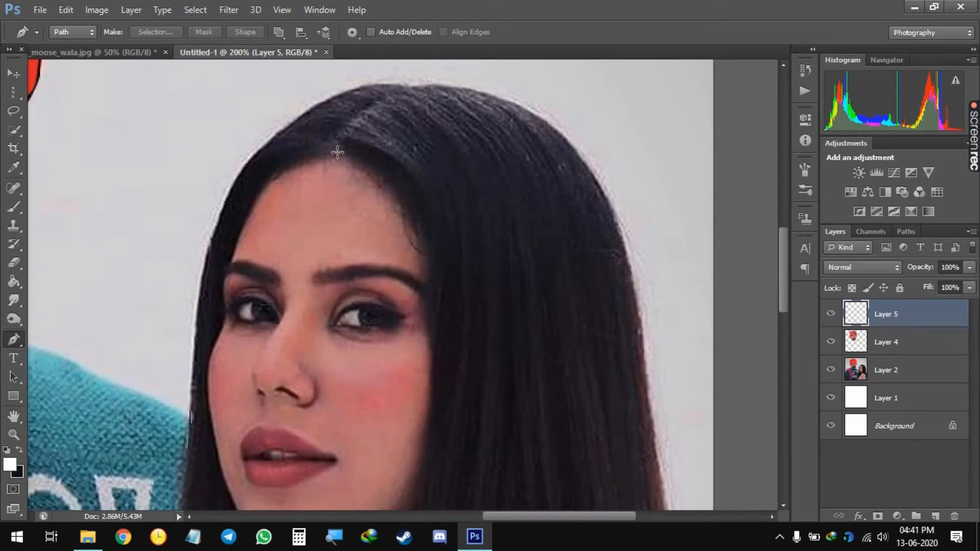
{"action": "left_click", "coordinate": [336, 150]}
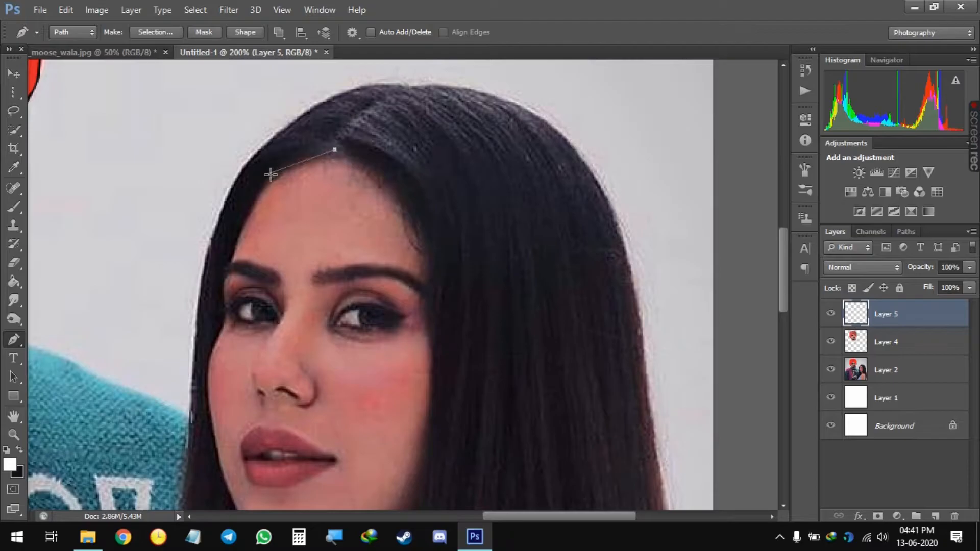
{"action": "key", "text": "ctrl+z"}
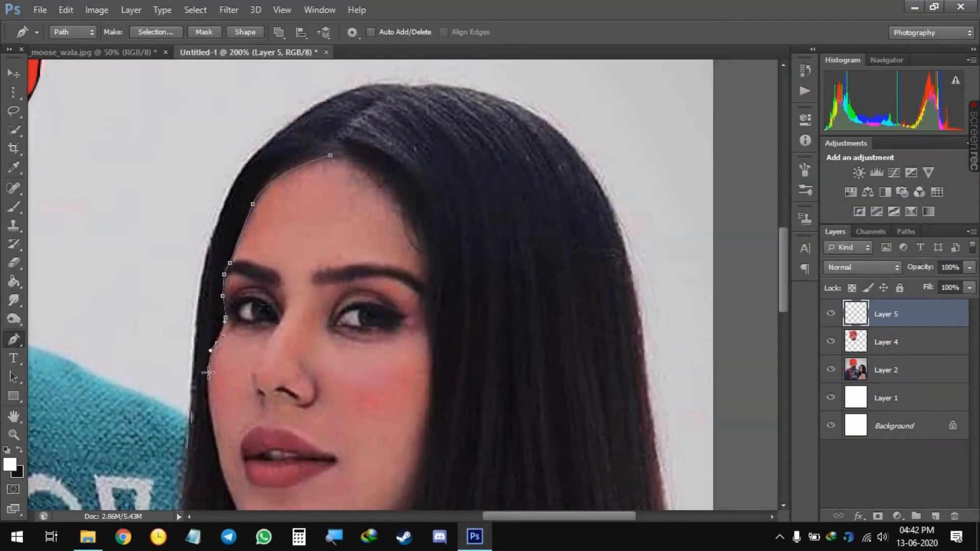
{"action": "left_click_drag", "start_coordinate": [212, 430], "coordinate": [214, 439]}
{"action": "left_click_drag", "start_coordinate": [224, 473], "coordinate": [225, 338]}
{"action": "left_click", "coordinate": [228, 355]}
{"action": "left_click", "coordinate": [238, 381]}
{"action": "left_click", "coordinate": [251, 410]}
{"action": "left_click_drag", "start_coordinate": [260, 397], "coordinate": [209, 182]}
{"action": "left_click", "coordinate": [218, 208]}
{"action": "left_click", "coordinate": [254, 207]}
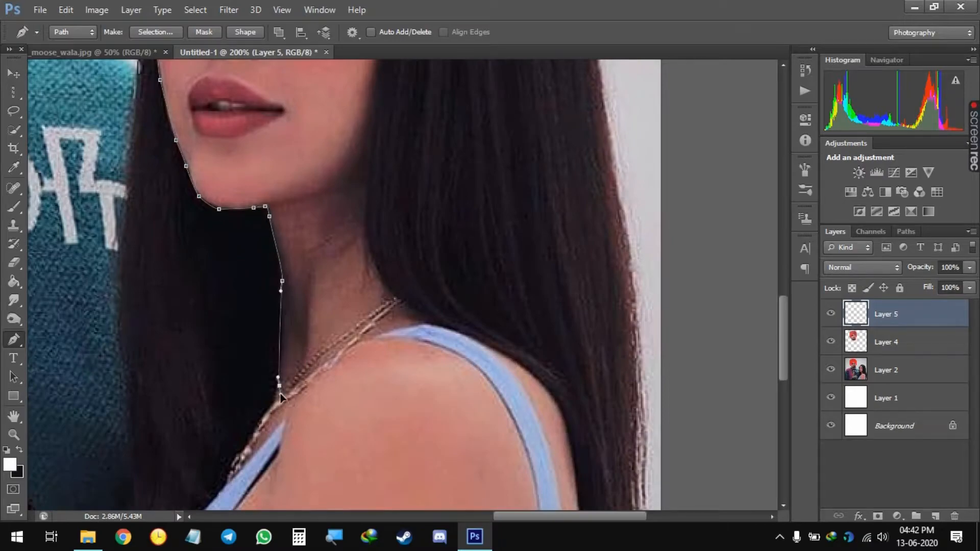
Continue the hair path down the front of the neck and along the necklace and blue top to the image's lower edge
{"action": "left_click_drag", "start_coordinate": [283, 341], "coordinate": [277, 385]}
{"action": "left_click", "coordinate": [271, 403]}
{"action": "left_click", "coordinate": [260, 423]}
{"action": "left_click_drag", "start_coordinate": [234, 439], "coordinate": [255, 291]}
{"action": "left_click", "coordinate": [252, 315]}
{"action": "left_click", "coordinate": [239, 344]}
{"action": "left_click", "coordinate": [180, 409]}
{"action": "left_click_drag", "start_coordinate": [182, 413], "coordinate": [226, 286]}
{"action": "left_click_drag", "start_coordinate": [130, 401], "coordinate": [125, 412]}
{"action": "left_click", "coordinate": [112, 456]}
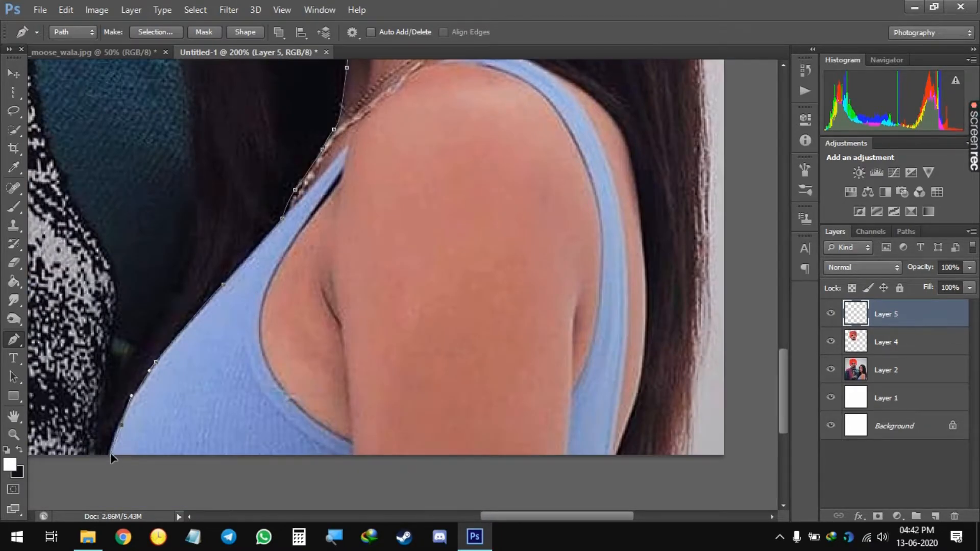
{"action": "left_click", "coordinate": [98, 473]}
Trace the hair's outer contour from the image's lower edge up past the sweater to the side of the head
{"action": "left_click_drag", "start_coordinate": [195, 237], "coordinate": [234, 450]}
{"action": "left_click_drag", "start_coordinate": [230, 352], "coordinate": [230, 338]}
{"action": "left_click_drag", "start_coordinate": [222, 132], "coordinate": [229, 88]}
{"action": "left_click_drag", "start_coordinate": [230, 88], "coordinate": [234, 421]}
{"action": "left_click_drag", "start_coordinate": [247, 296], "coordinate": [246, 278]}
{"action": "left_click_drag", "start_coordinate": [260, 170], "coordinate": [282, 105]}
{"action": "left_click_drag", "start_coordinate": [324, 67], "coordinate": [337, 113]}
{"action": "left_click_drag", "start_coordinate": [338, 112], "coordinate": [287, 171]}
Carry the hair path over the crown and down the outer contour of the long hair behind her shoulder
{"action": "left_click", "coordinate": [327, 141]}
{"action": "left_click", "coordinate": [394, 119]}
{"action": "left_click_drag", "start_coordinate": [473, 121], "coordinate": [483, 121]}
{"action": "left_click_drag", "start_coordinate": [565, 156], "coordinate": [584, 174]}
{"action": "left_click", "coordinate": [636, 269]}
{"action": "left_click_drag", "start_coordinate": [675, 485], "coordinate": [426, 175]}
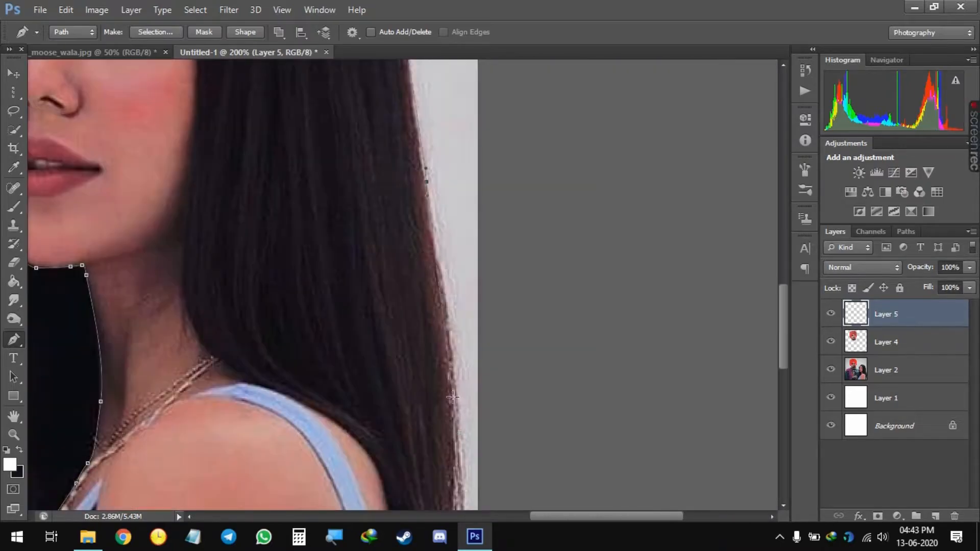
{"action": "left_click_drag", "start_coordinate": [462, 449], "coordinate": [407, 209]}
{"action": "left_click_drag", "start_coordinate": [406, 209], "coordinate": [405, 225]}
{"action": "left_click_drag", "start_coordinate": [398, 443], "coordinate": [422, 253]}
Complete the hair path up along the arm, shoulder, neck and far cheek, closing it at the hairline
{"action": "left_click", "coordinate": [338, 357]}
{"action": "left_click_drag", "start_coordinate": [363, 285], "coordinate": [365, 275]}
{"action": "left_click_drag", "start_coordinate": [369, 171], "coordinate": [368, 163]}
{"action": "left_click_drag", "start_coordinate": [259, 71], "coordinate": [426, 416]}
{"action": "left_click_drag", "start_coordinate": [323, 296], "coordinate": [321, 284]}
{"action": "left_click_drag", "start_coordinate": [331, 175], "coordinate": [328, 136]}
{"action": "left_click_drag", "start_coordinate": [328, 136], "coordinate": [339, 300]}
{"action": "left_click_drag", "start_coordinate": [350, 180], "coordinate": [345, 156]}
{"action": "left_click_drag", "start_coordinate": [337, 116], "coordinate": [397, 229]}
{"action": "left_click_drag", "start_coordinate": [407, 189], "coordinate": [394, 169]}
{"action": "left_click", "coordinate": [307, 141]}
Swap the foreground and background colours, fill the closed hair path with the near-black colour and dismiss the path
{"action": "left_click", "coordinate": [19, 450]}
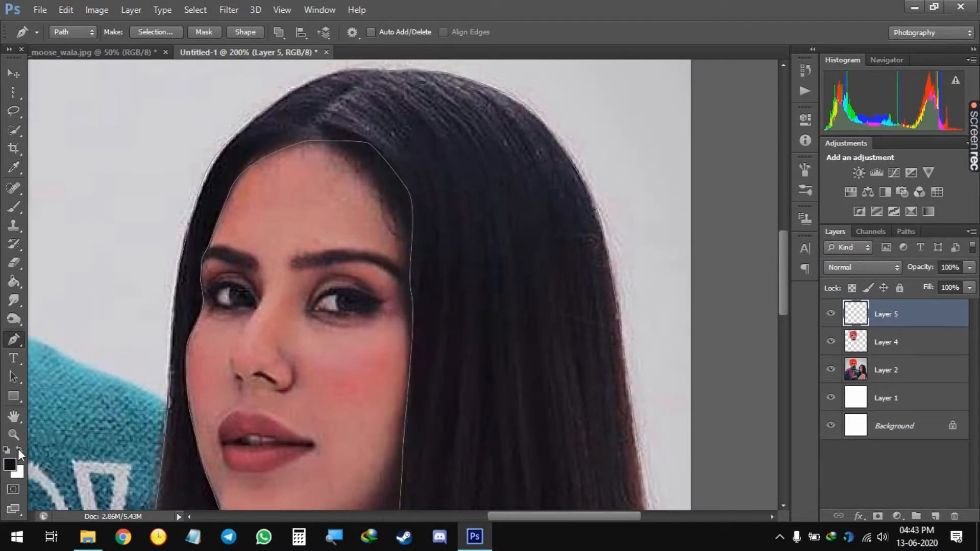
{"action": "right_click", "coordinate": [428, 214]}
{"action": "left_click", "coordinate": [454, 276]}
{"action": "key", "text": "Return"}
{"action": "key", "text": "Return"}
{"action": "key", "text": "ctrl+minus"}
{"action": "key", "text": "ctrl+minus"}
{"action": "key", "text": "ctrl+minus"}
{"action": "key", "text": "ctrl+plus"}
{"action": "key", "text": "ctrl+plus"}
{"action": "key", "text": "ctrl+plus"}
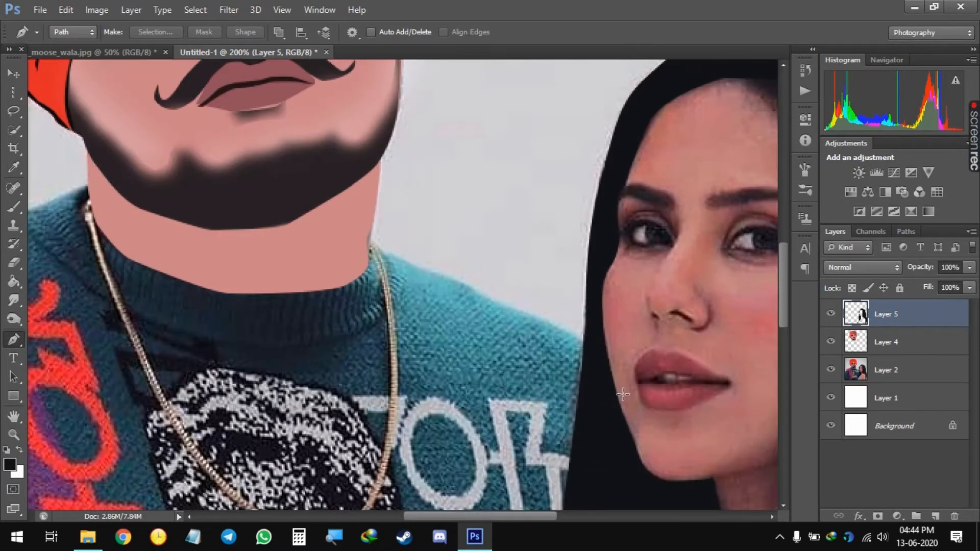
Add an empty layer beneath the artwork and quick-select the woman's face, neck and shoulder on photo Layer 2, subtracting excess from the selection
{"action": "left_click", "coordinate": [839, 372]}
{"action": "key", "text": "ctrl+shift+alt+n"}
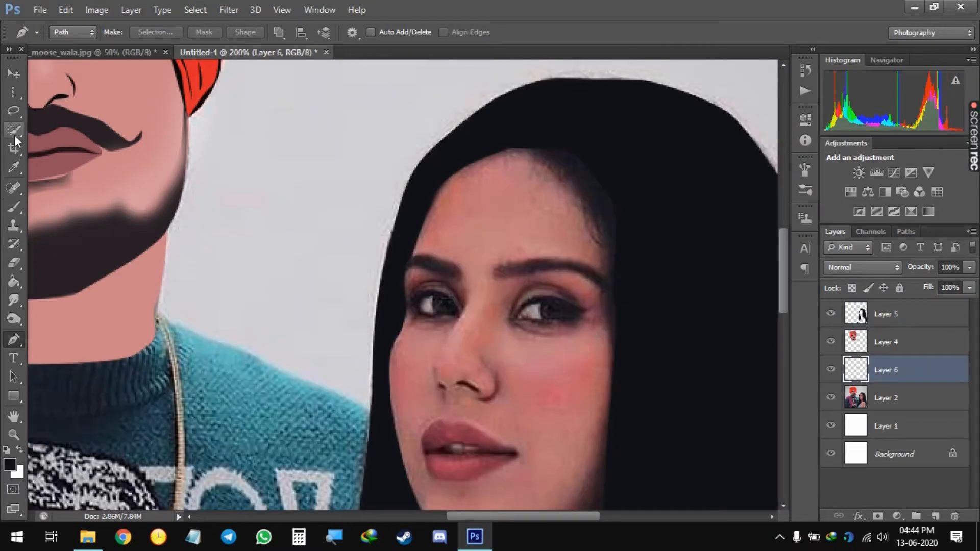
{"action": "left_click", "coordinate": [14, 131]}
{"action": "left_click", "coordinate": [886, 398]}
{"action": "mouse_move", "coordinate": [473, 205]}
{"action": "left_mouse_down"}
{"action": "mouse_move", "coordinate": [485, 342]}
{"action": "mouse_move", "coordinate": [475, 403]}
{"action": "left_mouse_up"}
{"action": "left_click_drag", "start_coordinate": [581, 326], "coordinate": [557, 332]}
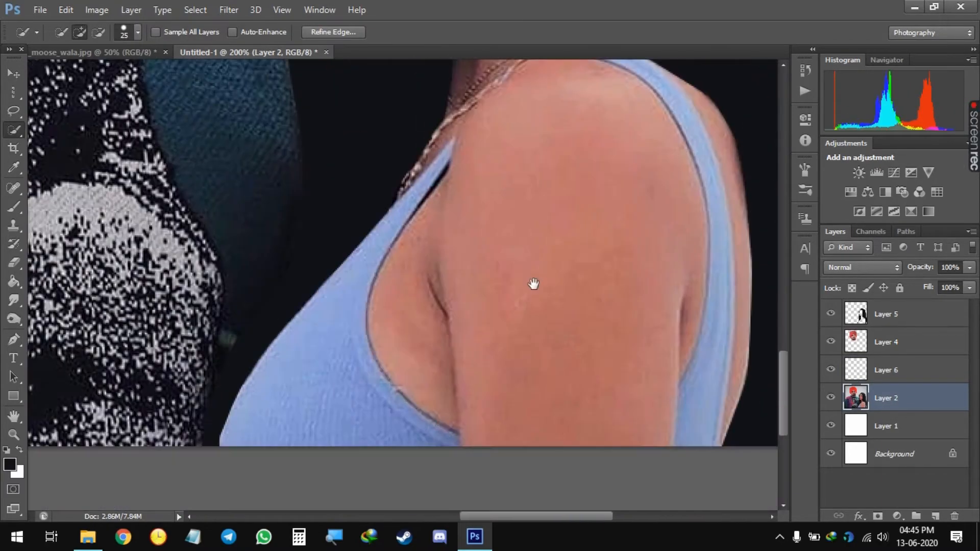
{"action": "left_click_drag", "start_coordinate": [531, 284], "coordinate": [552, 389]}
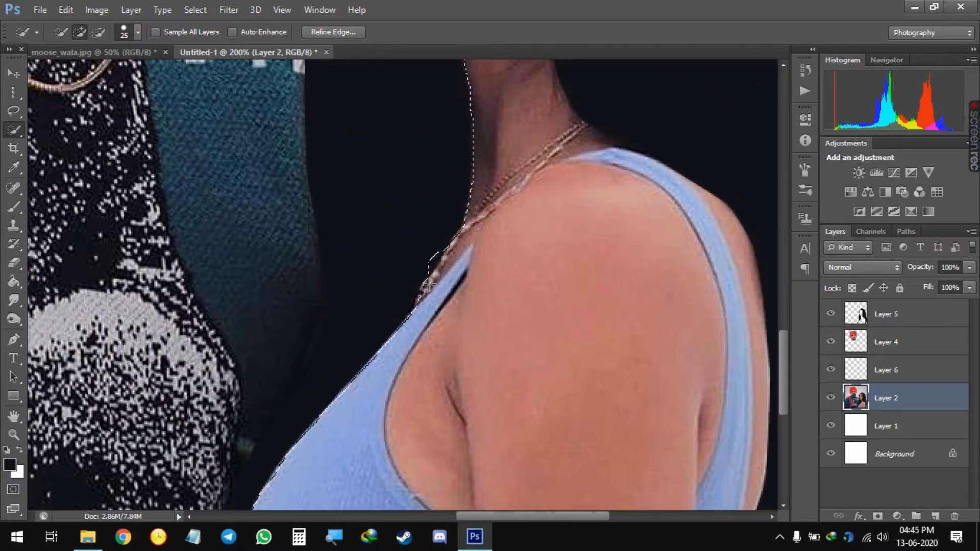
{"action": "mouse_move", "coordinate": [535, 186]}
{"action": "left_mouse_down"}
{"action": "mouse_move", "coordinate": [518, 490]}
{"action": "mouse_move", "coordinate": [554, 73]}
{"action": "left_mouse_up"}
{"action": "mouse_move", "coordinate": [440, 204]}
{"action": "left_mouse_down"}
{"action": "mouse_move", "coordinate": [362, 414]}
{"action": "mouse_move", "coordinate": [396, 245]}
{"action": "mouse_move", "coordinate": [434, 505]}
{"action": "left_mouse_up"}
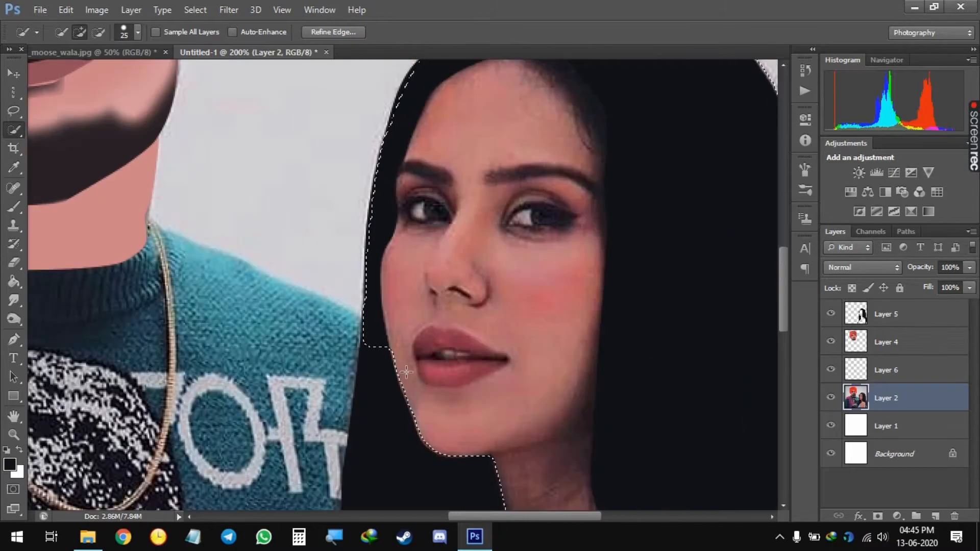
{"action": "left_click", "coordinate": [362, 396], "text": "alt"}
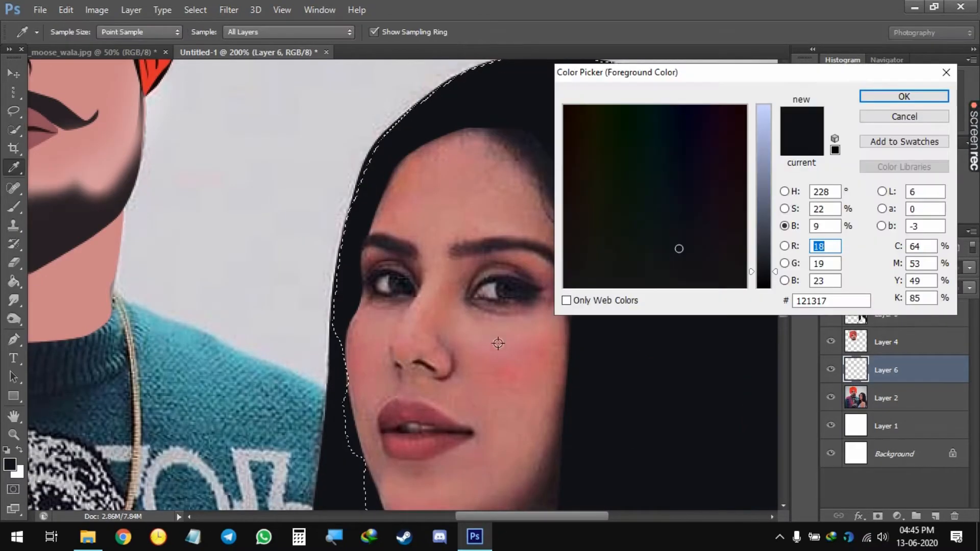
Sample a pink skin tone as the foreground colour, fill the selection with it on Layer 6 and deselect
{"action": "left_click", "coordinate": [499, 343]}
{"action": "left_click", "coordinate": [478, 298]}
{"action": "left_click", "coordinate": [903, 97]}
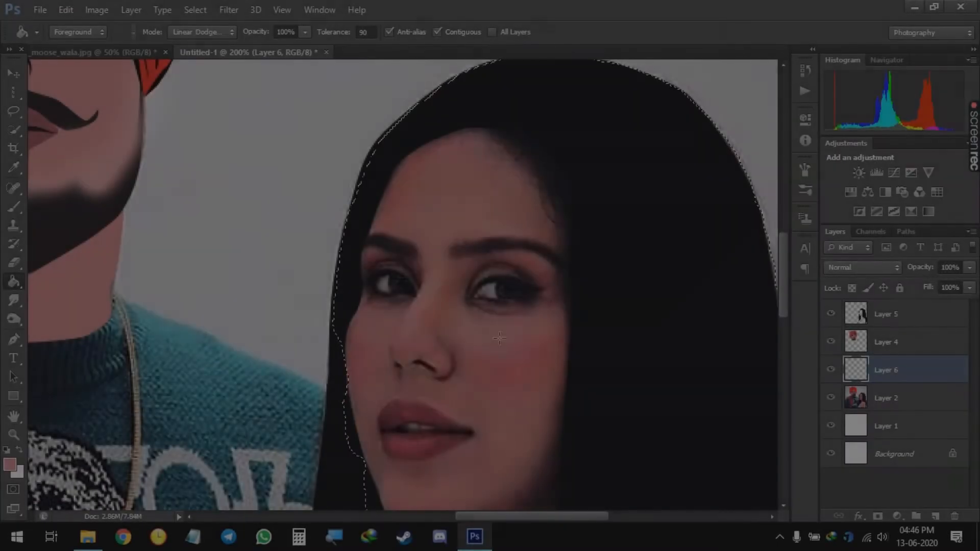
{"action": "left_click", "coordinate": [499, 337]}
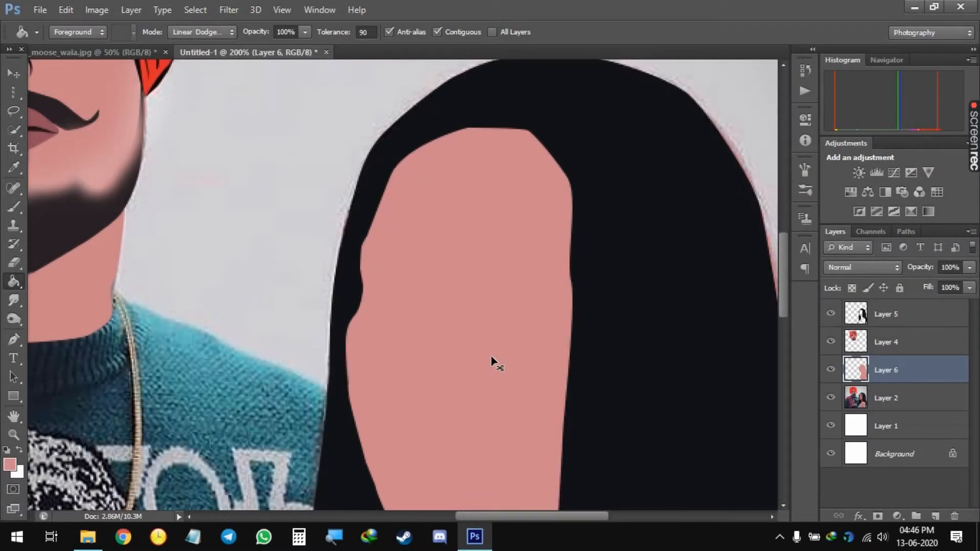
{"action": "key", "text": "ctrl+minus"}
{"action": "key", "text": "ctrl+minus"}
{"action": "key", "text": "ctrl+d"}
{"action": "key", "text": "ctrl+minus"}
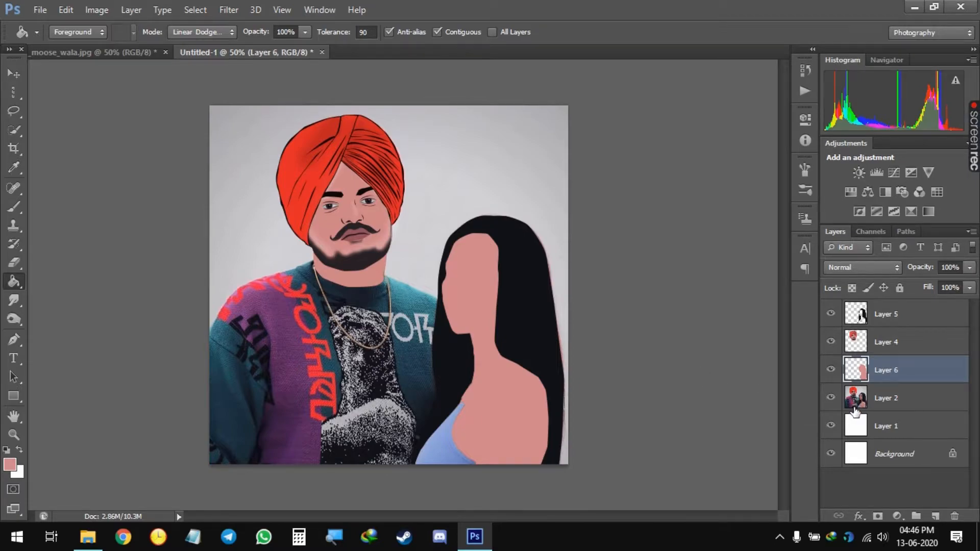
Hide the flat skin layer and outline the woman's near eyebrow with a closed Pen path on a new layer
{"action": "left_click", "coordinate": [831, 369]}
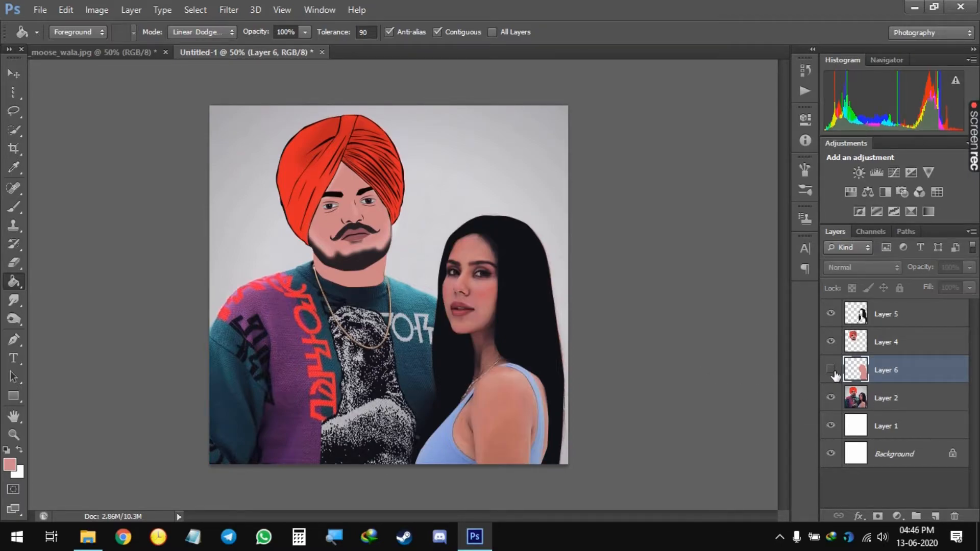
{"action": "left_click", "coordinate": [935, 516]}
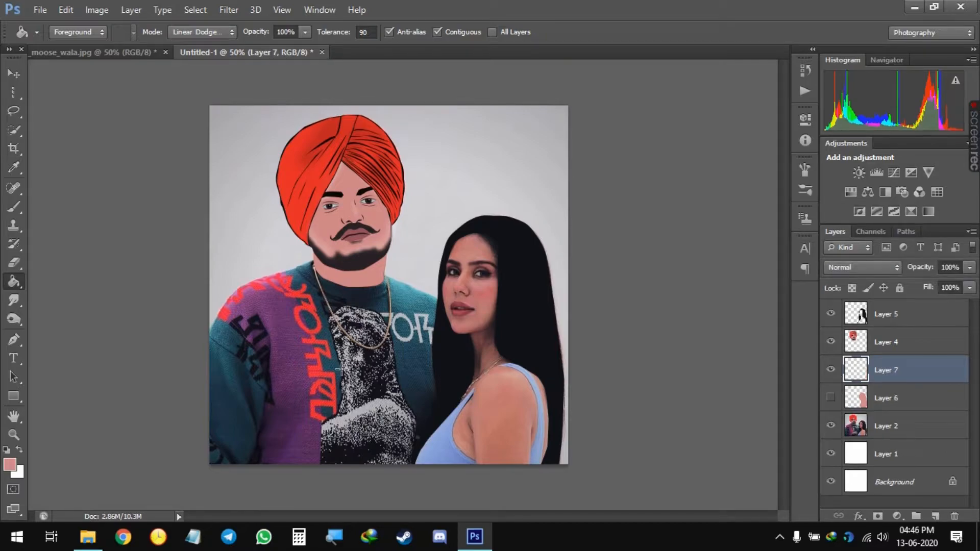
{"action": "key", "text": "ctrl+plus"}
{"action": "key", "text": "ctrl+plus"}
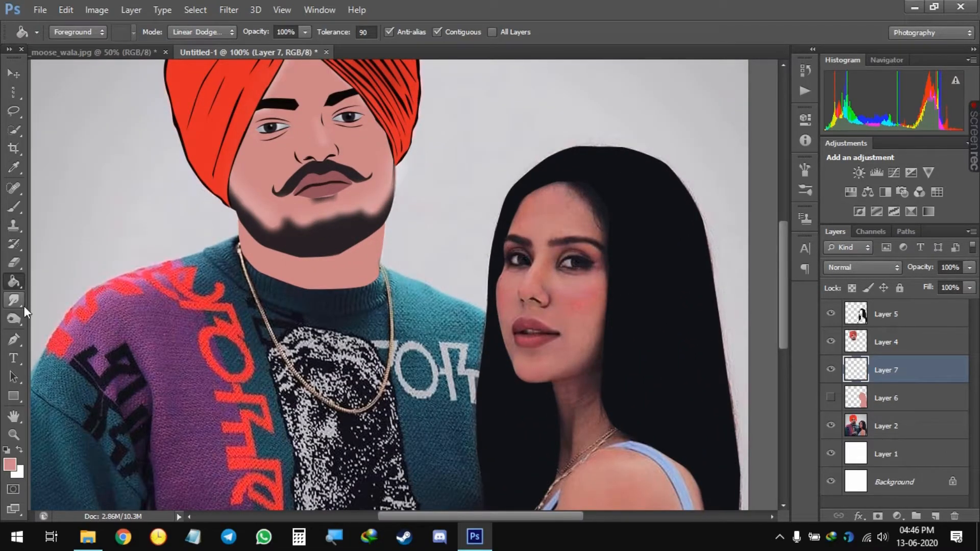
{"action": "left_click", "coordinate": [13, 339]}
{"action": "scroll", "coordinate": [393, 349], "scroll_direction": "up", "scroll_amount": 2}
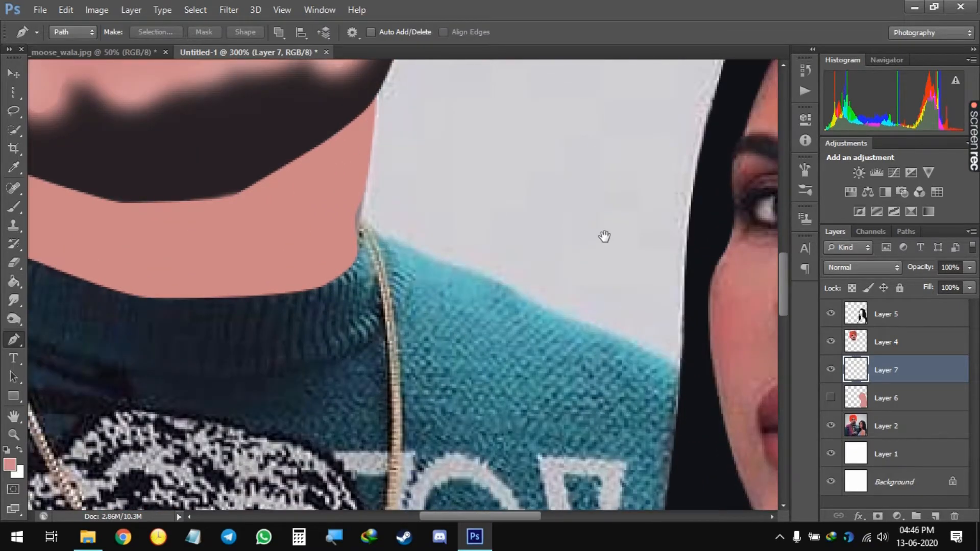
{"action": "left_click_drag", "start_coordinate": [604, 236], "coordinate": [258, 351]}
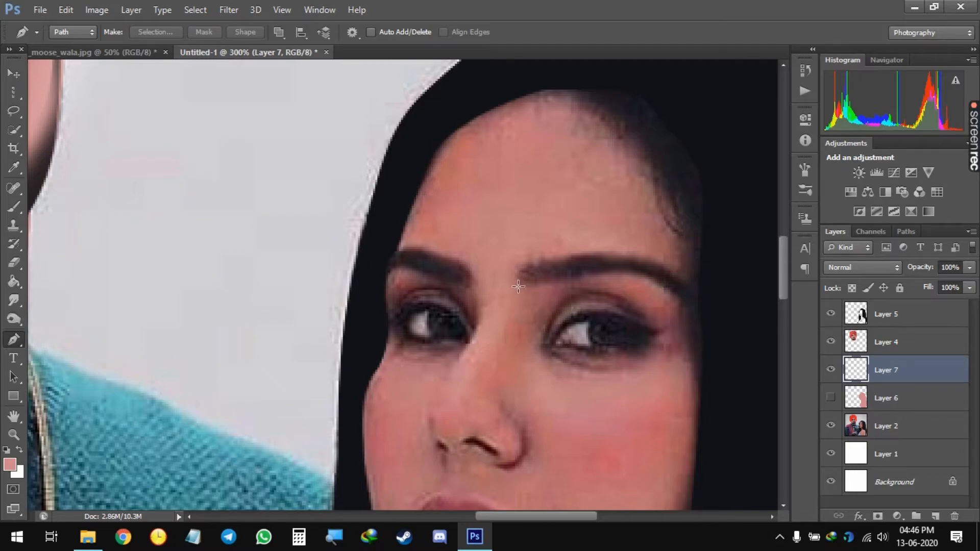
{"action": "left_click_drag", "start_coordinate": [517, 287], "coordinate": [527, 265]}
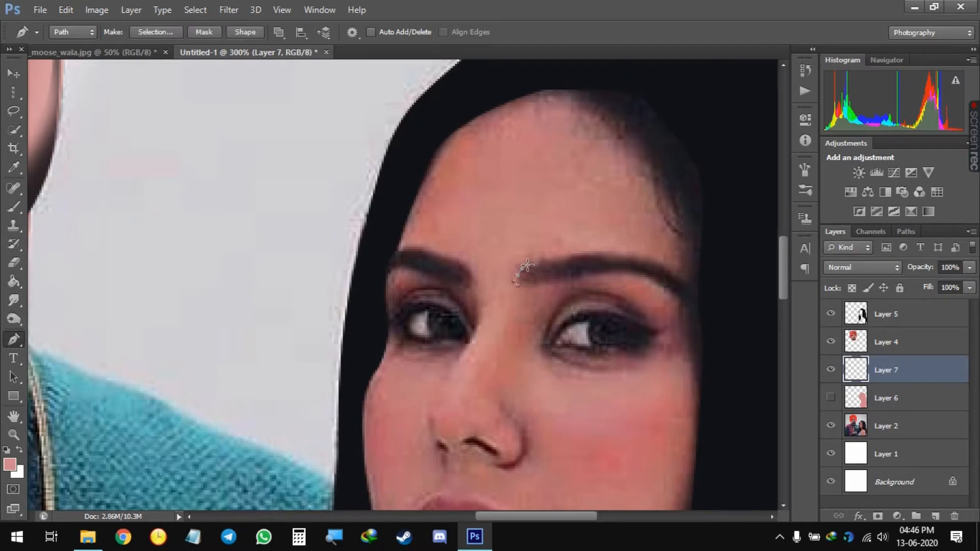
{"action": "left_click_drag", "start_coordinate": [627, 270], "coordinate": [592, 276]}
{"action": "right_click", "coordinate": [516, 290]}
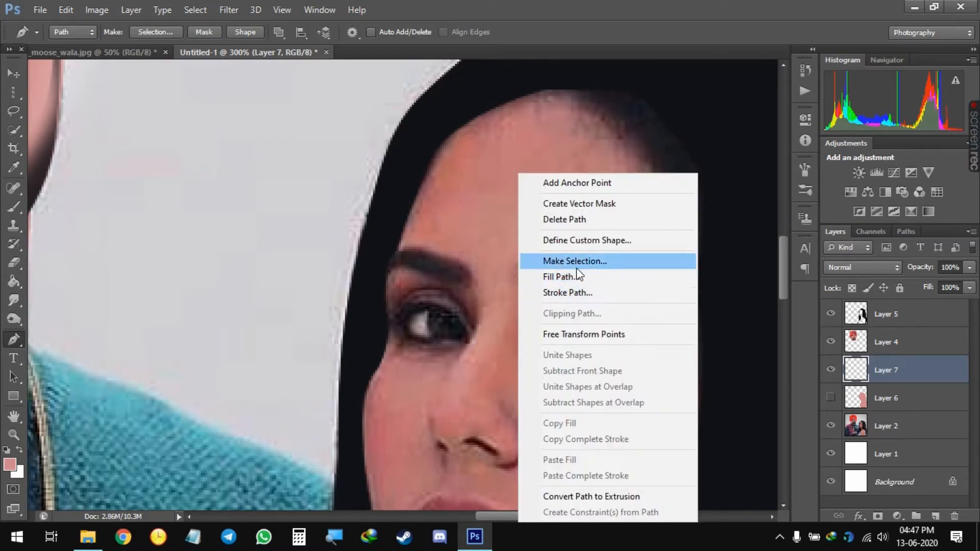
{"action": "left_click", "coordinate": [571, 276]}
{"action": "key", "text": "Return"}
{"action": "key", "text": "ctrl+z"}
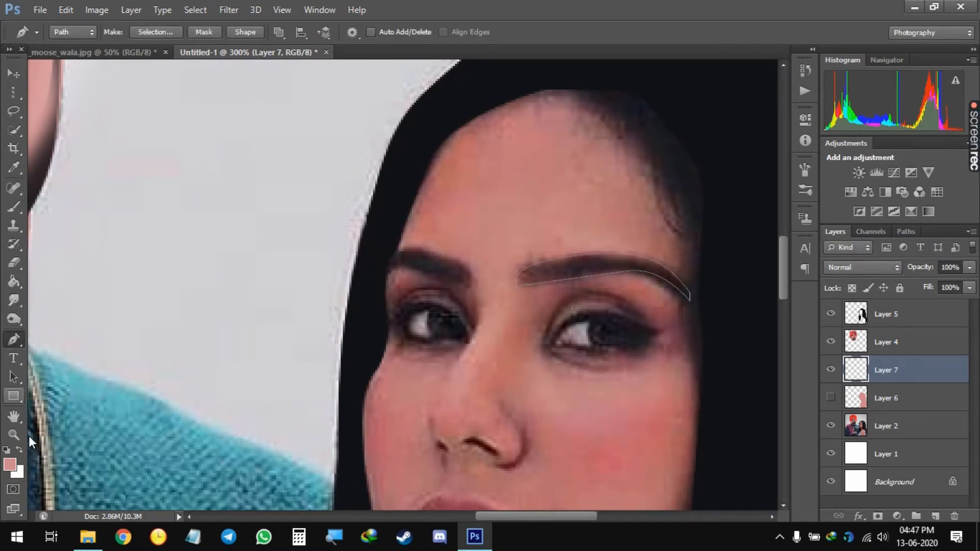
Set the foreground colour to black (000000) and fill the eyebrow path with it
{"action": "left_click", "coordinate": [12, 464]}
{"action": "left_click", "coordinate": [763, 288]}
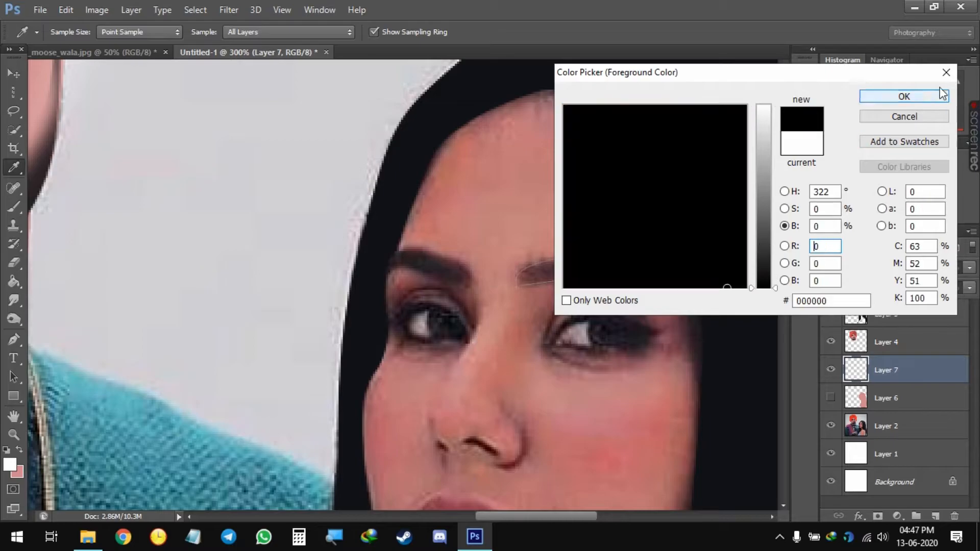
{"action": "left_click", "coordinate": [938, 94]}
{"action": "right_click", "coordinate": [575, 263]}
{"action": "left_click", "coordinate": [617, 275]}
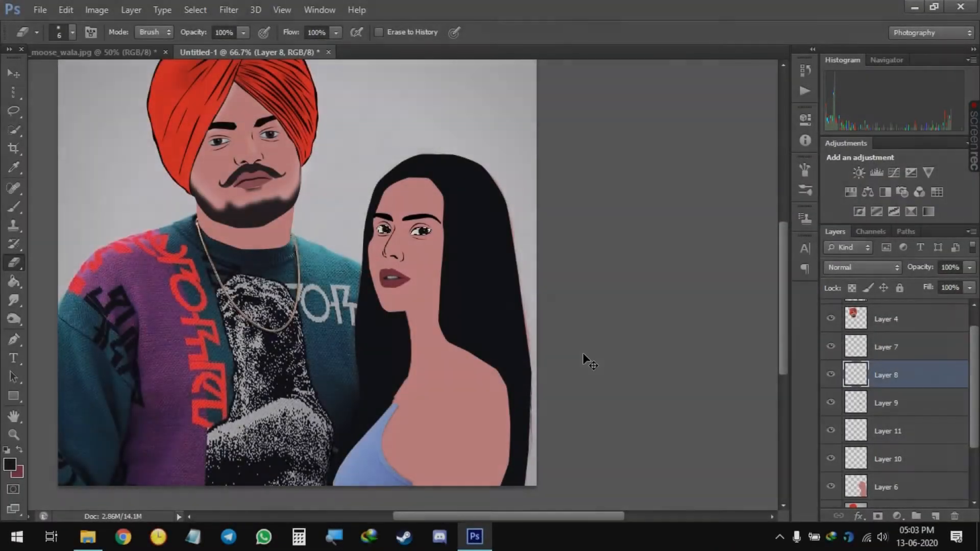
Shade the corners of both eye whites on Layer 8 with a soft 18 px dark brush at 30% opacity and clear the selection
{"action": "scroll", "coordinate": [585, 356], "scroll_direction": "up", "scroll_amount": 4}
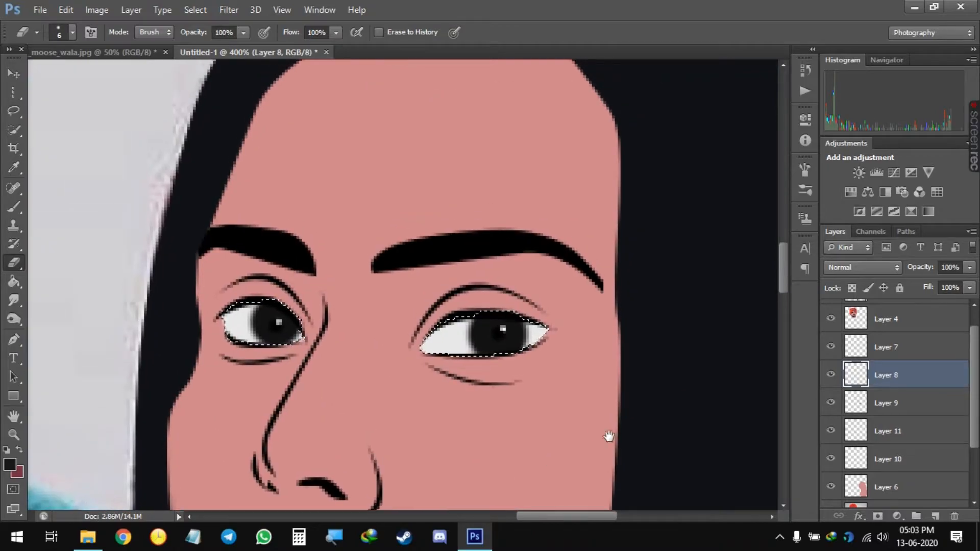
{"action": "left_click", "coordinate": [14, 207]}
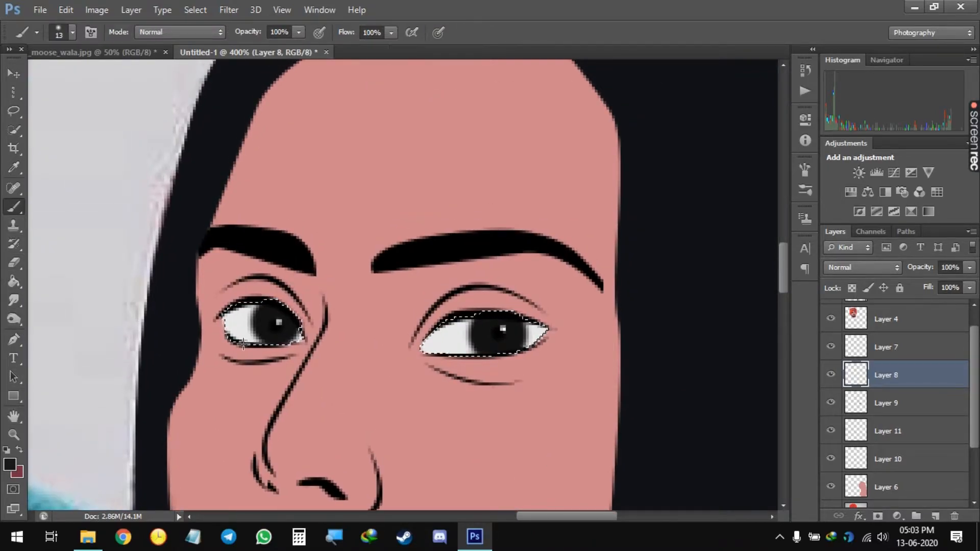
{"action": "right_click", "coordinate": [203, 331], "text": "alt"}
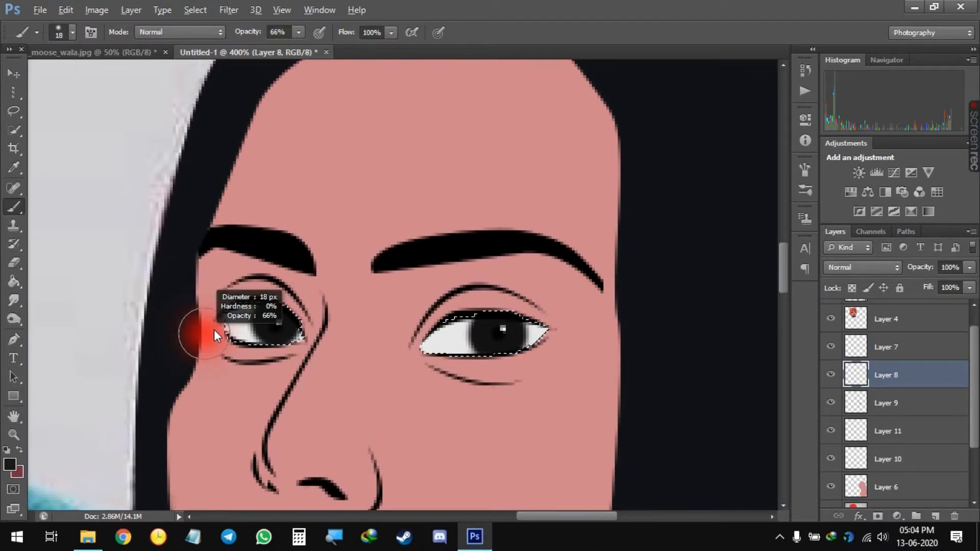
{"action": "left_click", "coordinate": [219, 330]}
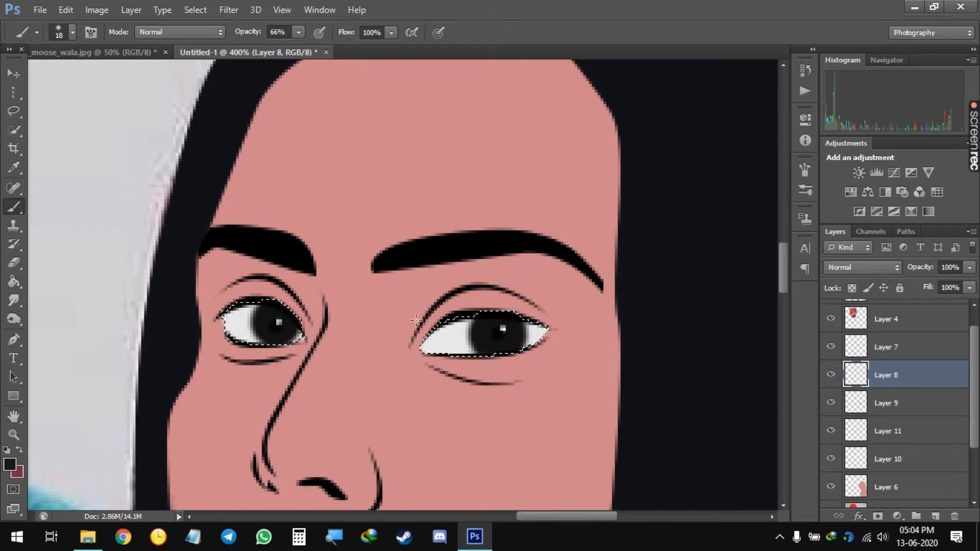
{"action": "left_click", "coordinate": [250, 33]}
{"action": "left_click_drag", "start_coordinate": [232, 47], "coordinate": [228, 48]}
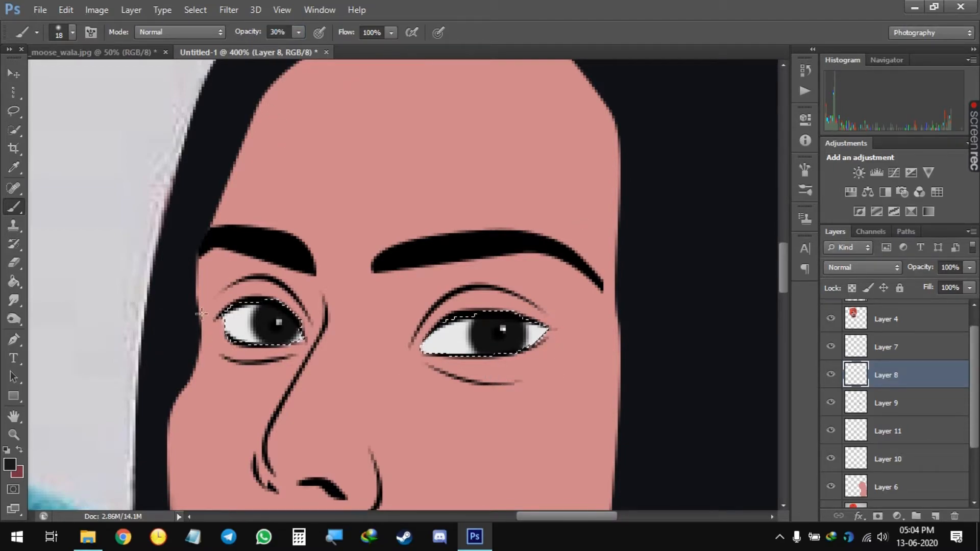
{"action": "left_click", "coordinate": [225, 326]}
{"action": "left_click", "coordinate": [551, 333]}
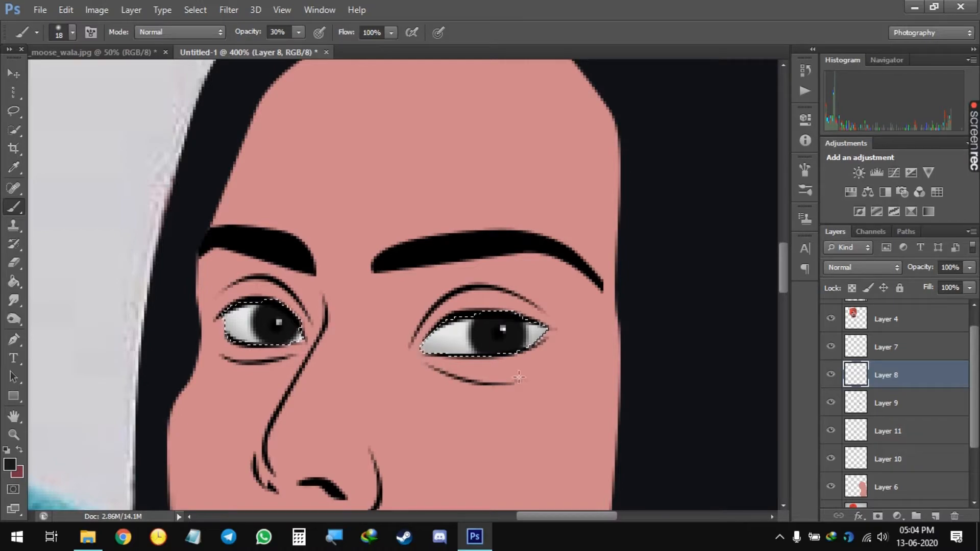
{"action": "key", "text": "ctrl+d"}
{"action": "left_click", "coordinate": [902, 352]}
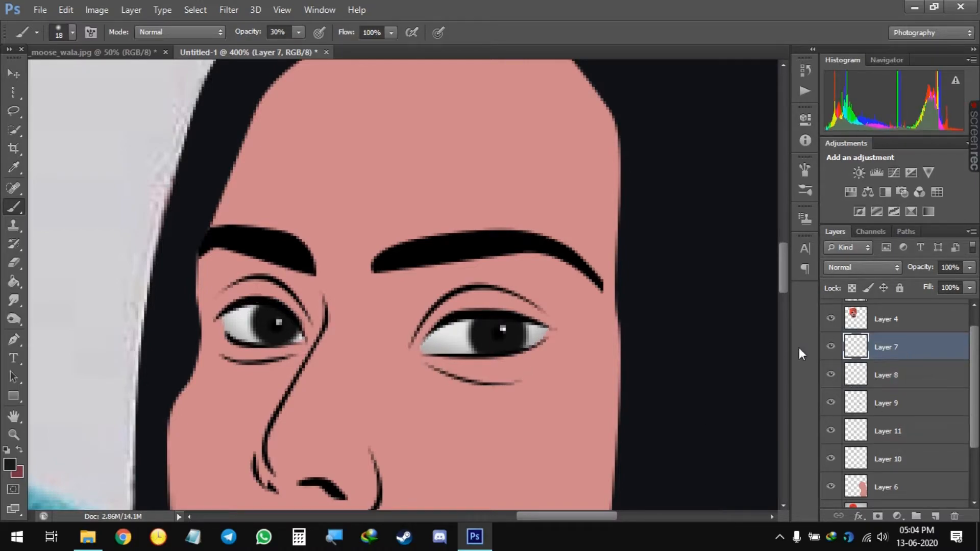
Merge the woman's facial-feature layers from Layer 7 down through Layer 10 into one layer and check it by toggling its visibility
{"action": "left_click", "coordinate": [830, 347]}
{"action": "left_click", "coordinate": [831, 347]}
{"action": "key", "text": "ctrl+e"}
{"action": "key", "text": "ctrl+e"}
{"action": "key", "text": "ctrl+e"}
{"action": "key", "text": "ctrl+e"}
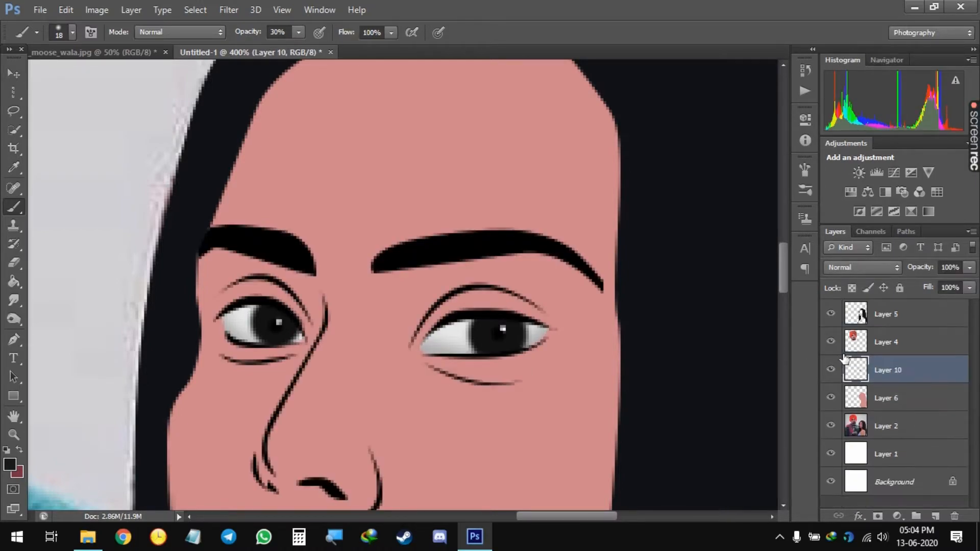
{"action": "key", "text": "ctrl+minus"}
{"action": "key", "text": "ctrl+minus"}
{"action": "key", "text": "ctrl+minus"}
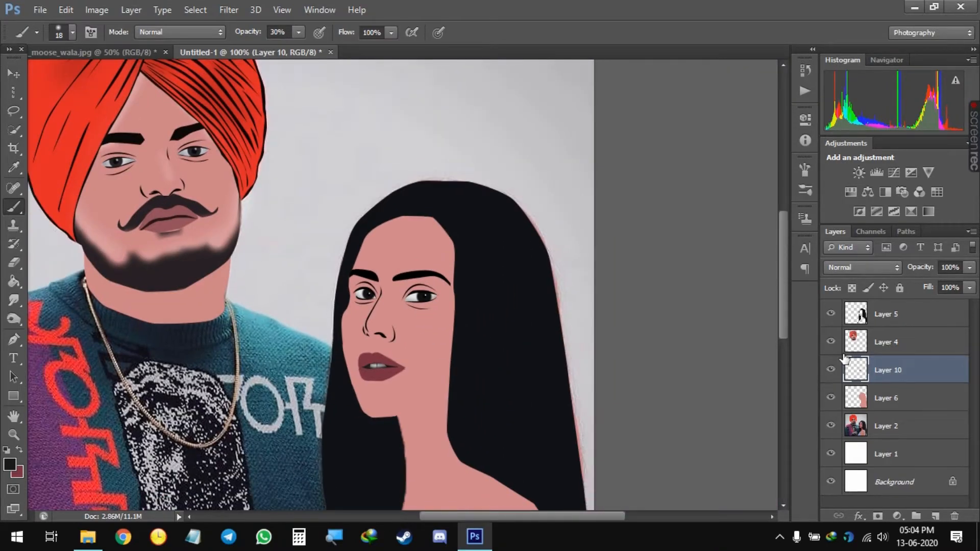
{"action": "left_click", "coordinate": [831, 370]}
{"action": "left_click", "coordinate": [831, 370]}
Hide the flat skin layer, add a new layer above it and sample cheek colour be686e from the photo as the foreground colour
{"action": "left_click", "coordinate": [831, 398]}
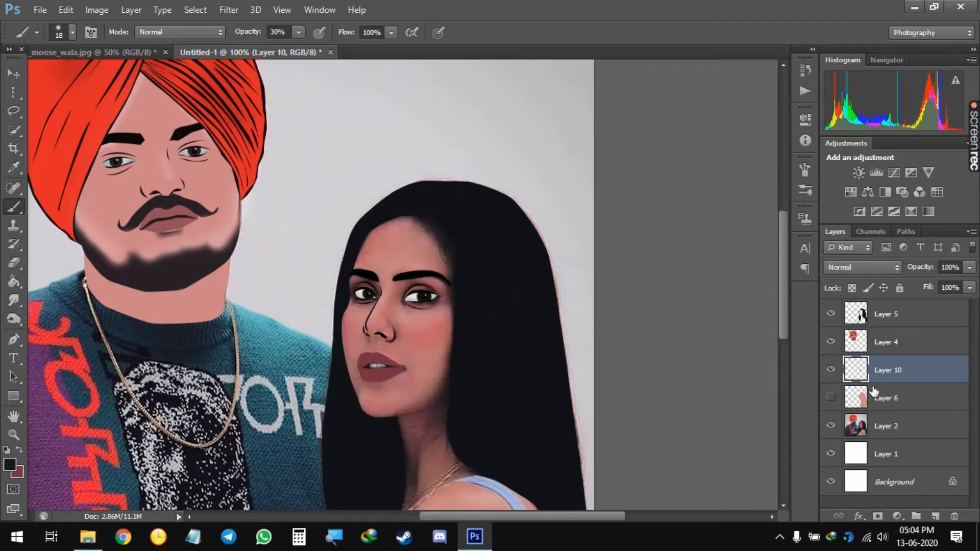
{"action": "left_click", "coordinate": [886, 390]}
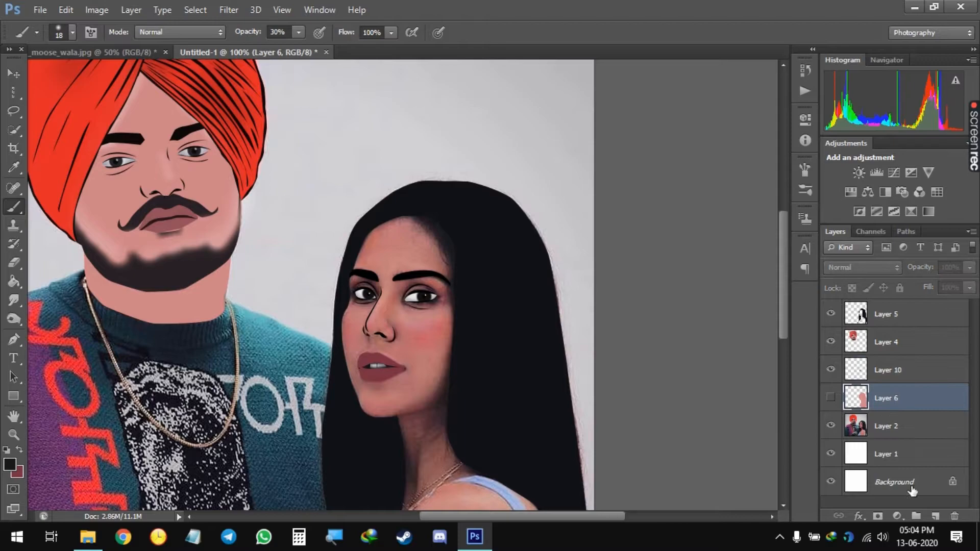
{"action": "left_click", "coordinate": [935, 516]}
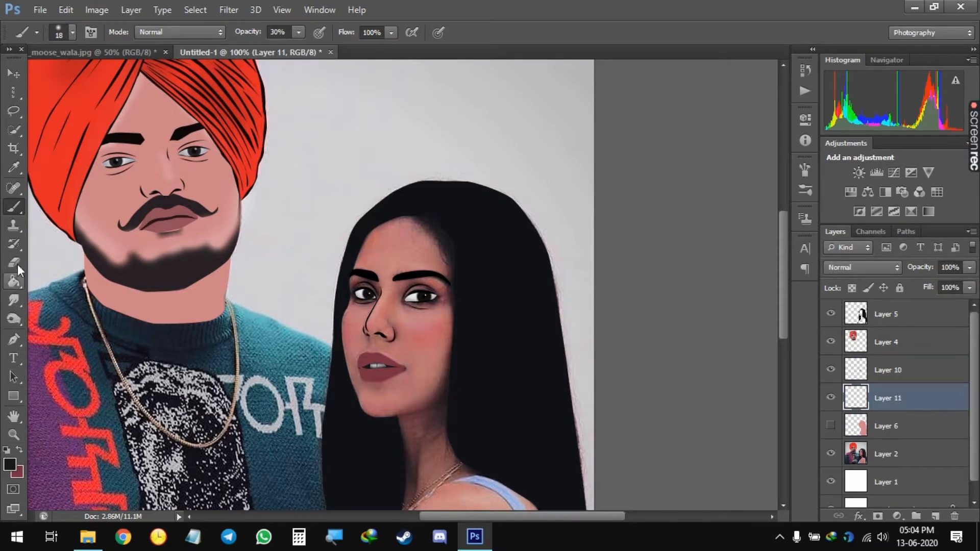
{"action": "key", "text": "p"}
{"action": "left_click", "coordinate": [14, 465]}
{"action": "left_click", "coordinate": [432, 333]}
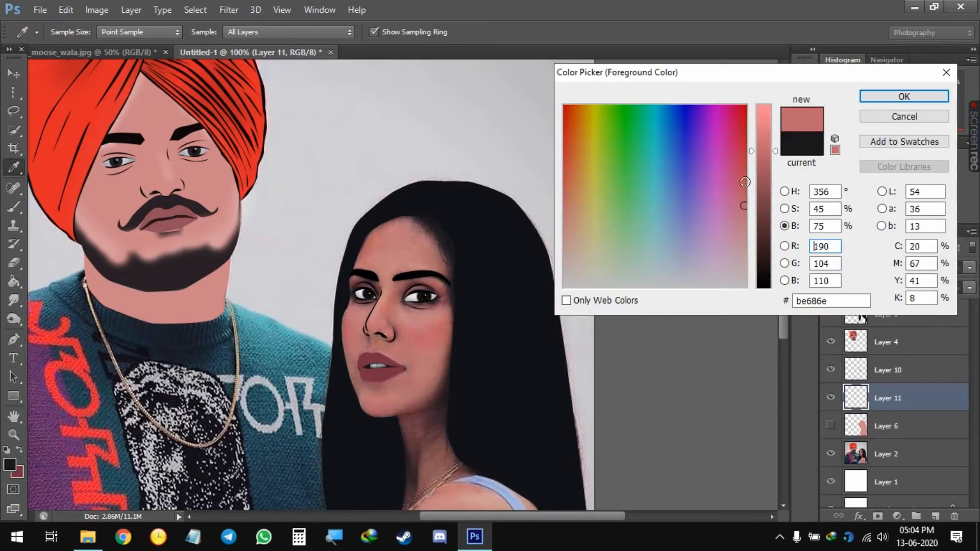
{"action": "left_click", "coordinate": [875, 96]}
Outline a blush shape on the woman's near cheek with a closed Pen path and fill it with the foreground colour at 100% opacity
{"action": "scroll", "coordinate": [455, 290], "scroll_direction": "up", "scroll_amount": 2}
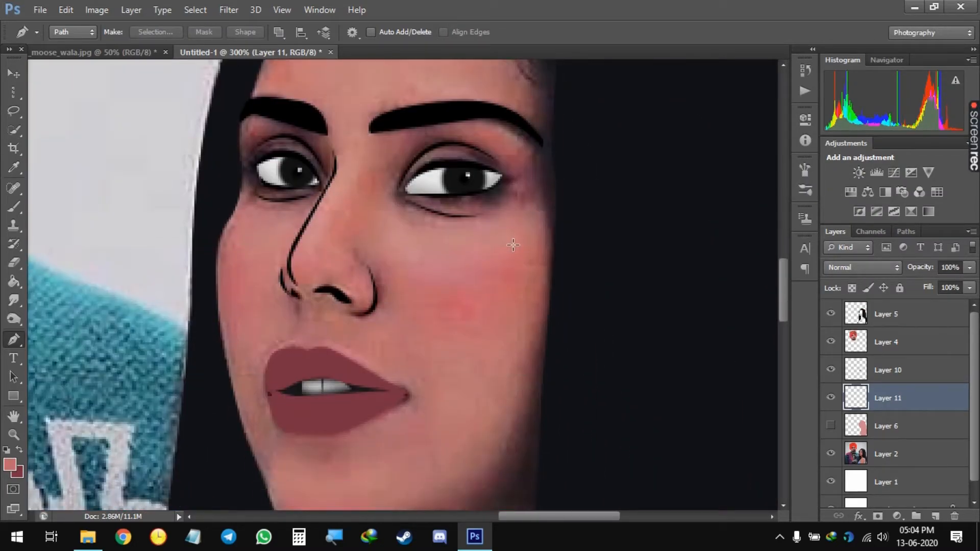
{"action": "left_click", "coordinate": [514, 246]}
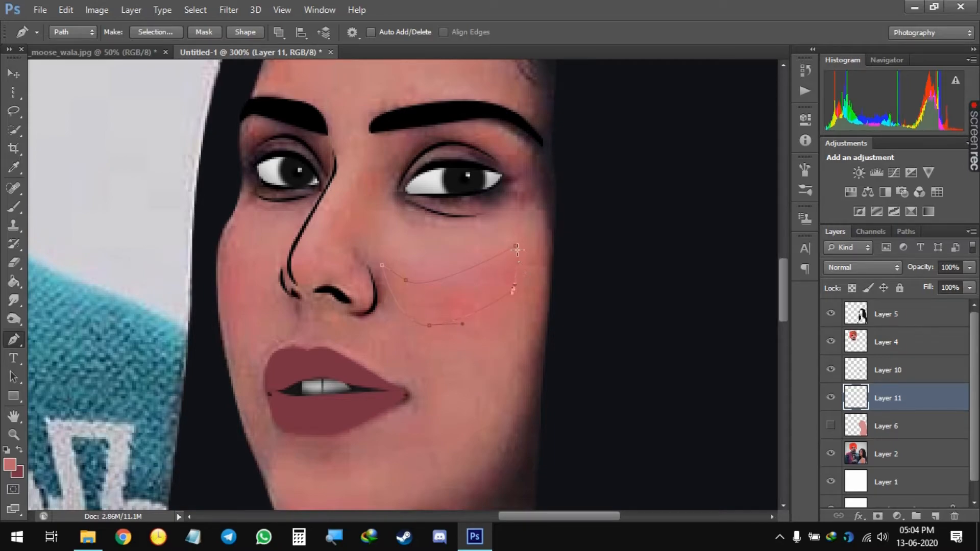
{"action": "right_click", "coordinate": [308, 281]}
{"action": "left_click", "coordinate": [357, 280]}
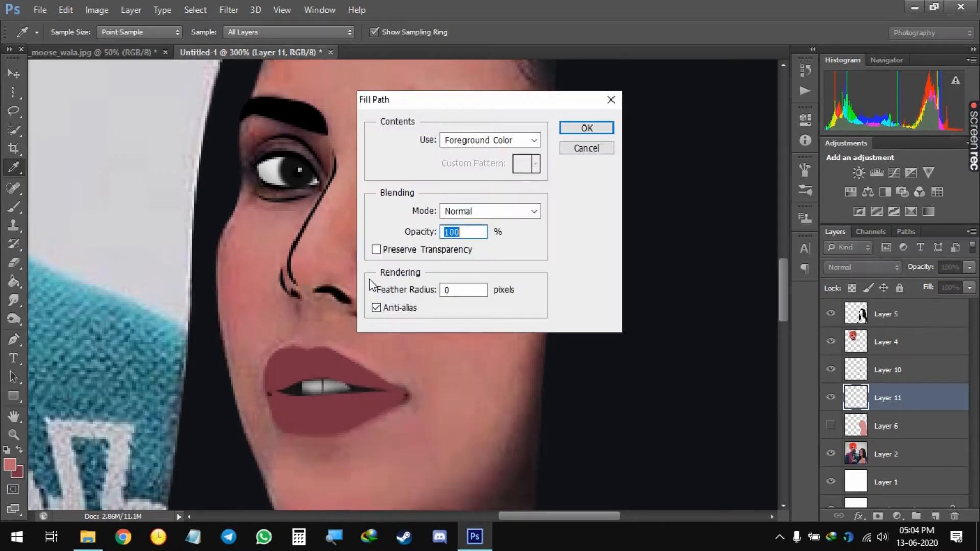
{"action": "key", "text": "Return"}
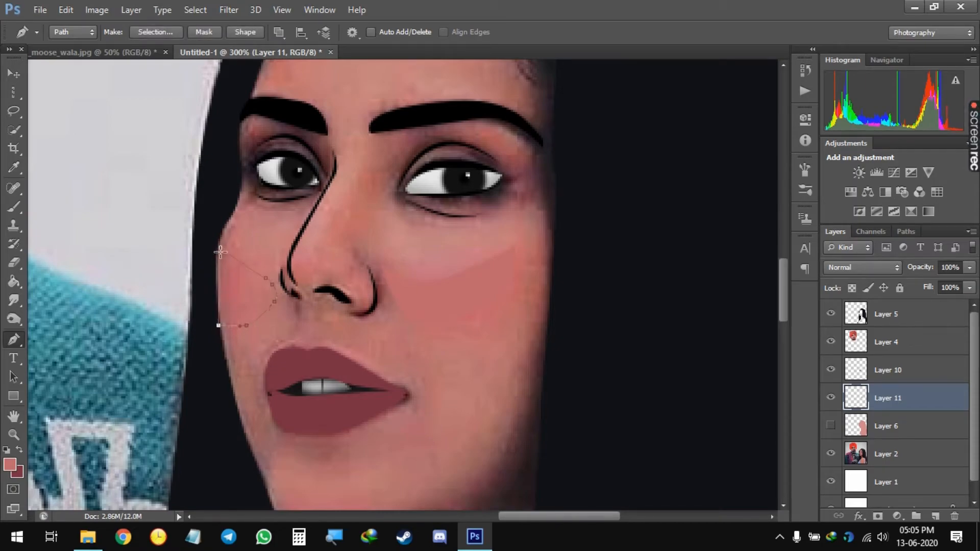
Fill the closed Pen path on the far cheek with the same blush colour, clear the path and show the flat skin layer
{"action": "right_click", "coordinate": [225, 250]}
{"action": "left_click", "coordinate": [280, 277]}
{"action": "key", "text": "Return"}
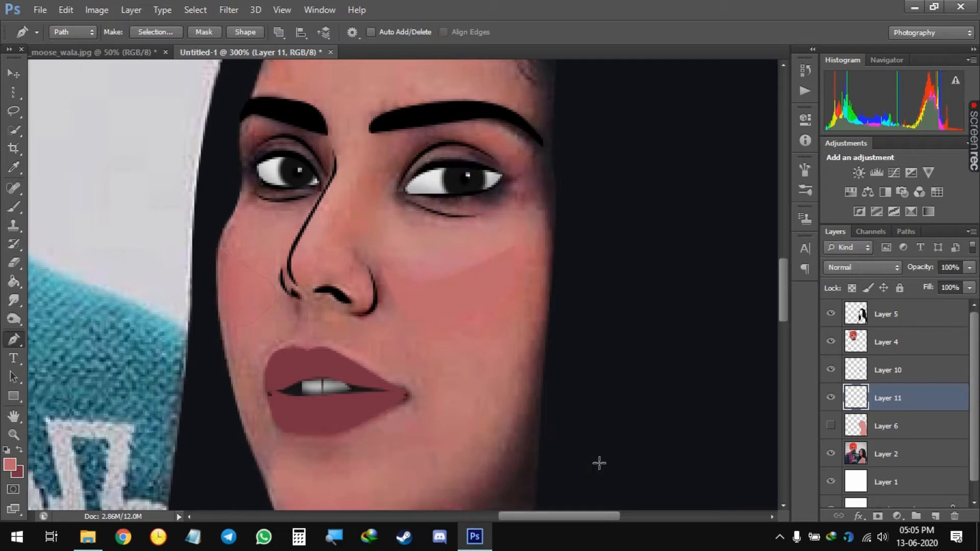
{"action": "key", "text": "Return"}
{"action": "left_click", "coordinate": [830, 424]}
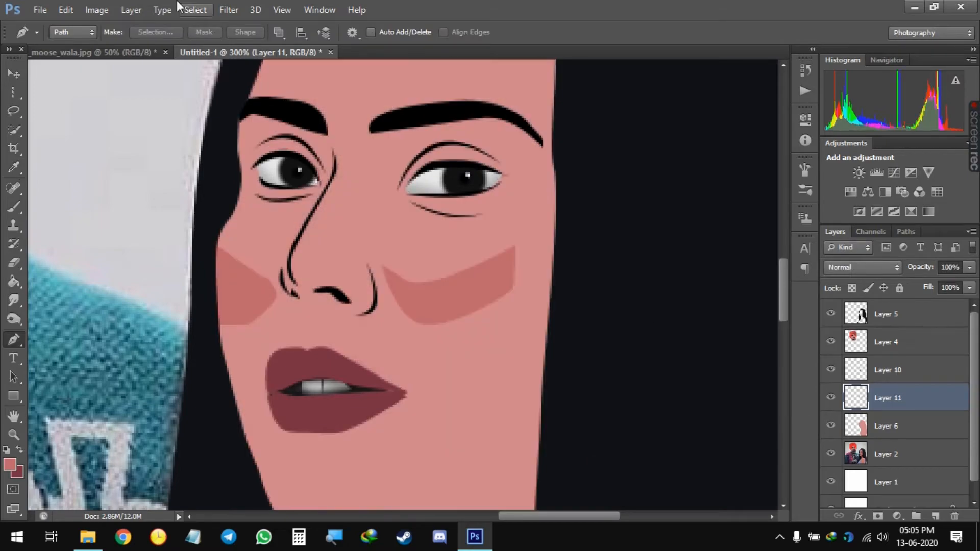
Soften both cheek blush shapes with a Gaussian Blur of 5.7 pixels radius
{"action": "left_click", "coordinate": [227, 9]}
{"action": "mouse_move", "coordinate": [234, 97]}
{"action": "left_click", "coordinate": [380, 189]}
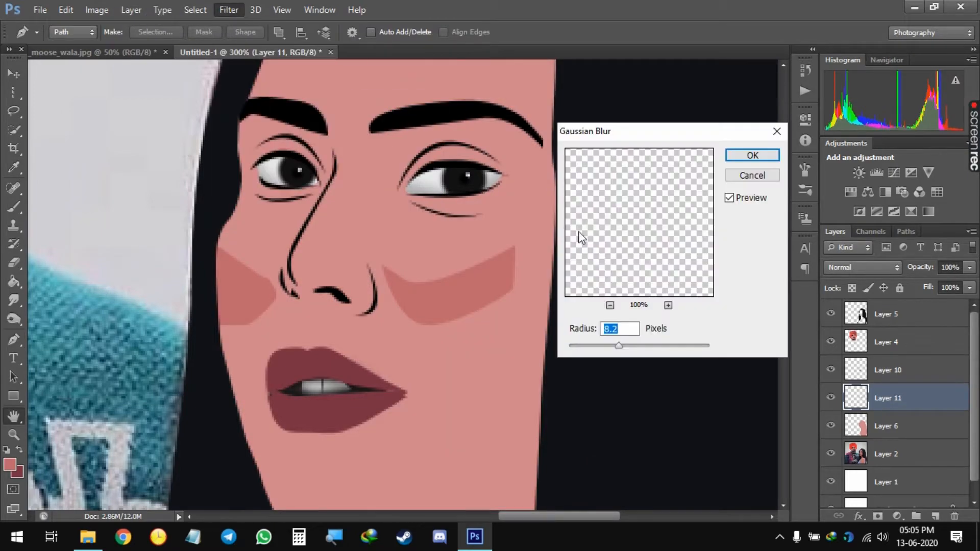
{"action": "left_click_drag", "start_coordinate": [616, 350], "coordinate": [610, 347]}
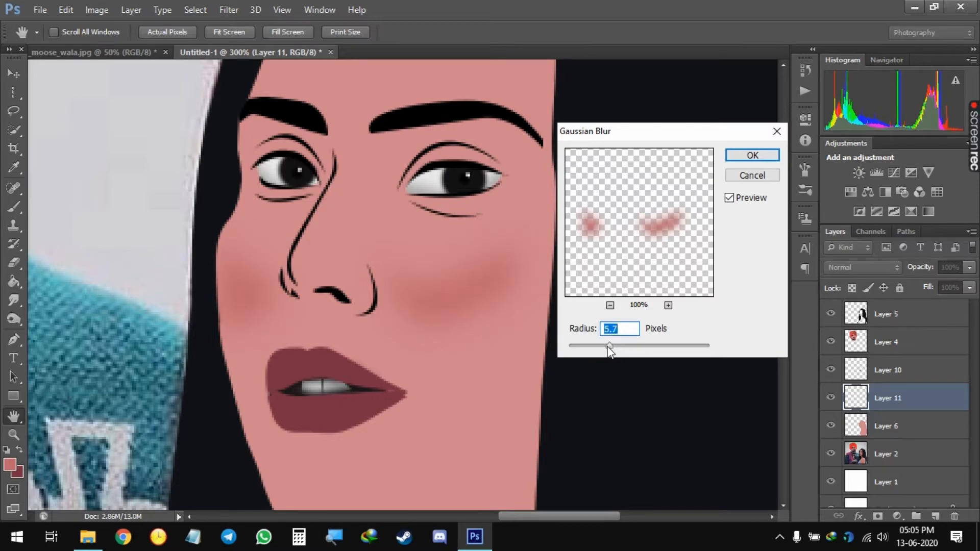
{"action": "left_click", "coordinate": [752, 156]}
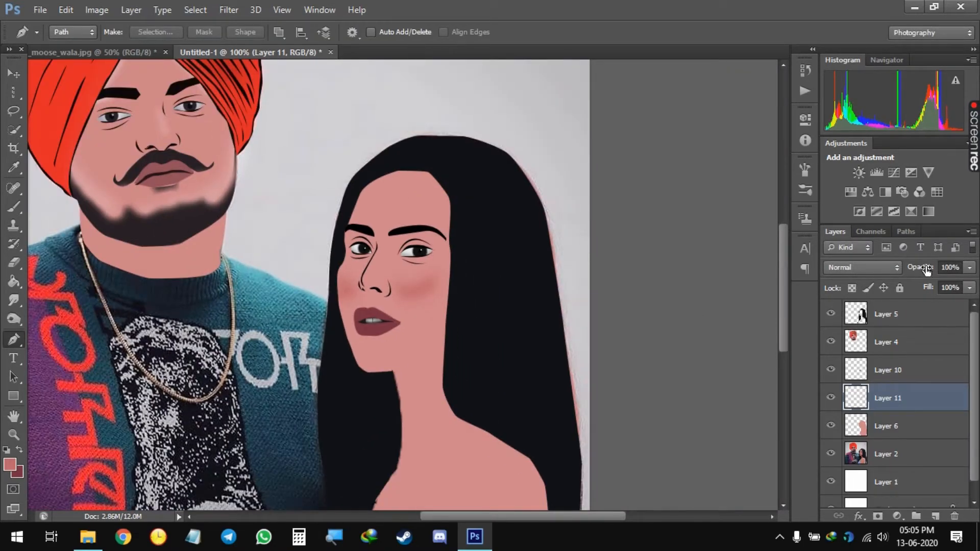
Reduce the blush layer's opacity to 84% and its fill to 86%, and hide the flat skin layer
{"action": "left_click_drag", "start_coordinate": [922, 267], "coordinate": [917, 293]}
{"action": "left_click", "coordinate": [830, 425]}
{"action": "left_click", "coordinate": [831, 426]}
{"action": "left_click", "coordinate": [831, 425]}
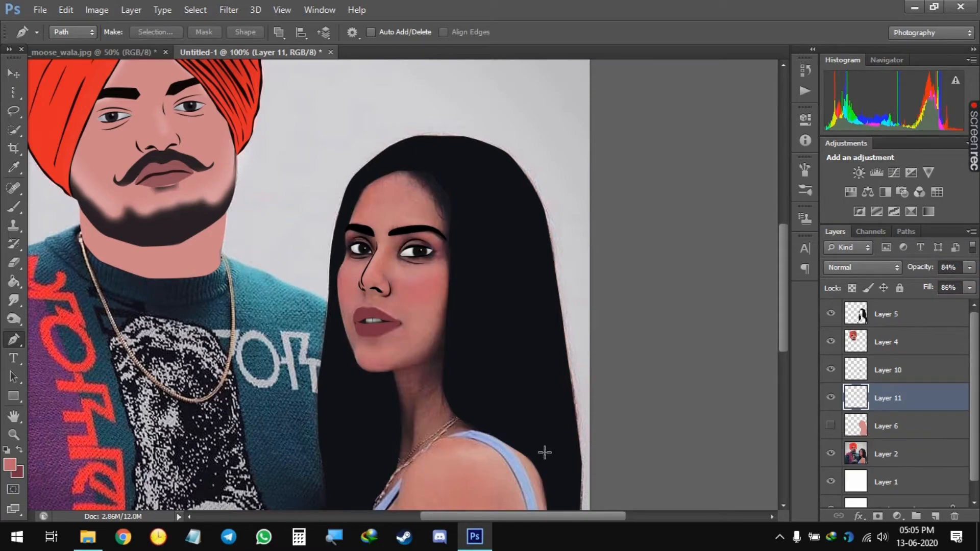
Add a new layer above Layer 10 and set the foreground colour to black (000000)
{"action": "key", "text": "ctrl+plus"}
{"action": "left_click", "coordinate": [902, 377]}
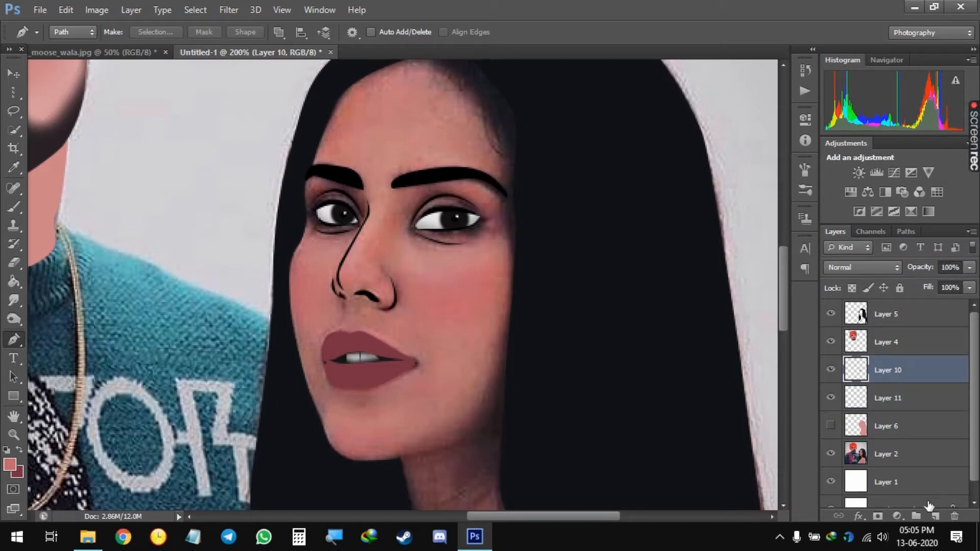
{"action": "left_click", "coordinate": [934, 515]}
{"action": "left_click", "coordinate": [10, 464]}
{"action": "left_click_drag", "start_coordinate": [768, 261], "coordinate": [773, 290]}
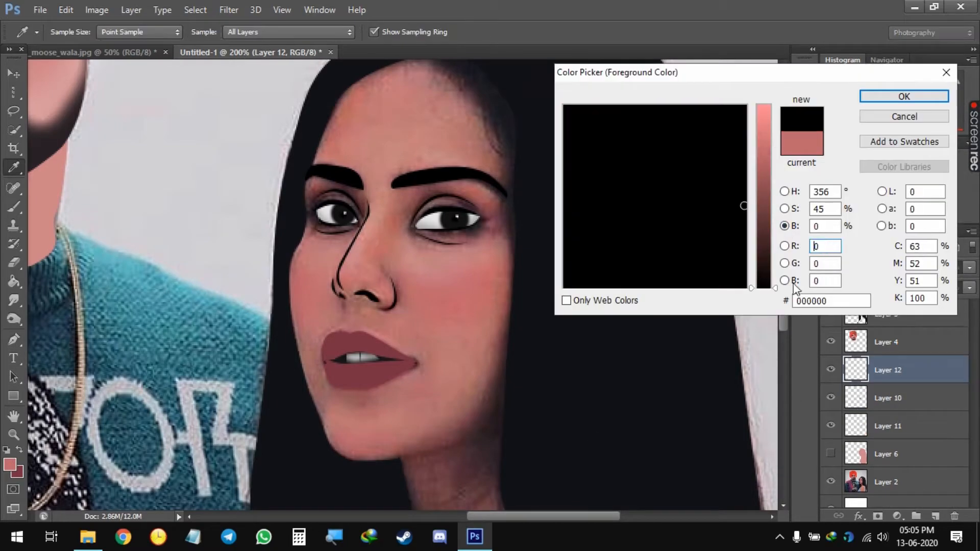
{"action": "left_click", "coordinate": [903, 97]}
Trace the far edge of the woman's face with the Pen tool from the hairline past the brow and eye towards the cheek
{"action": "key", "text": "ctrl+plus"}
{"action": "key", "text": "space"}
{"action": "left_click_drag", "start_coordinate": [603, 250], "coordinate": [694, 267]}
{"action": "key", "text": "ctrl+plus"}
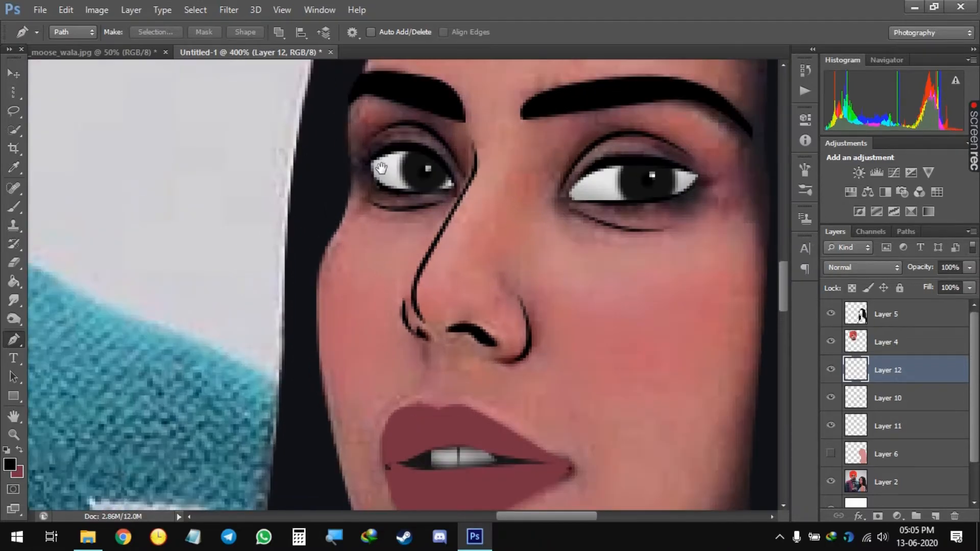
{"action": "scroll", "coordinate": [398, 219], "scroll_direction": "up", "scroll_amount": 5}
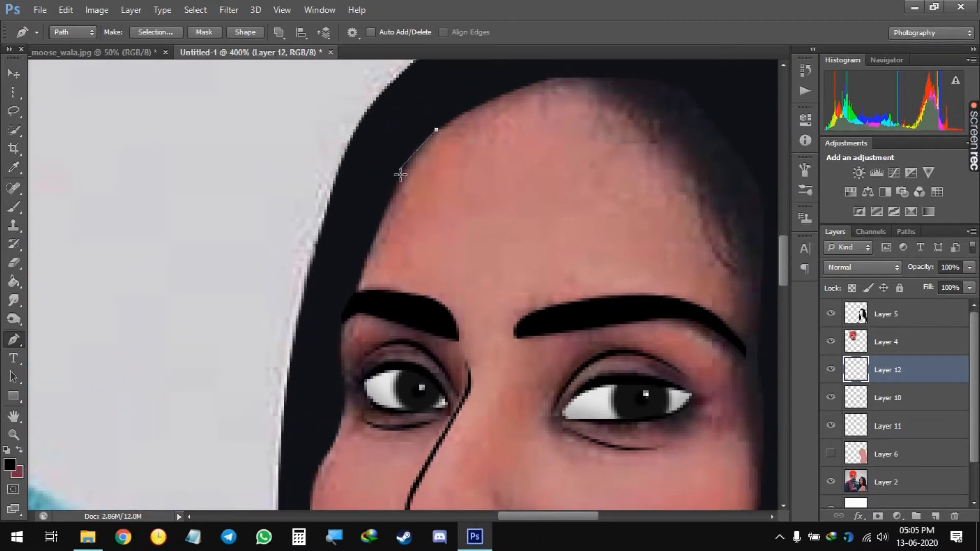
{"action": "left_click_drag", "start_coordinate": [355, 301], "coordinate": [346, 315]}
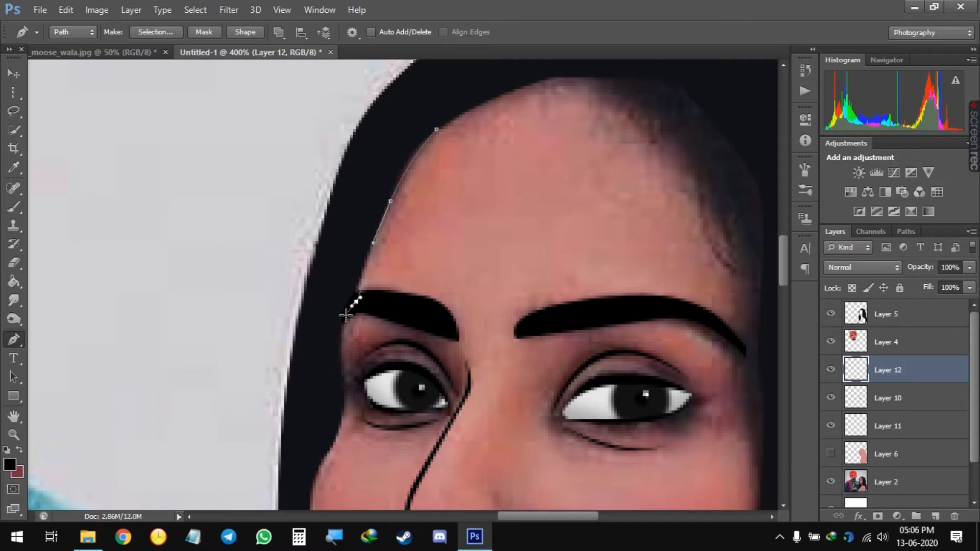
{"action": "left_click", "coordinate": [348, 310]}
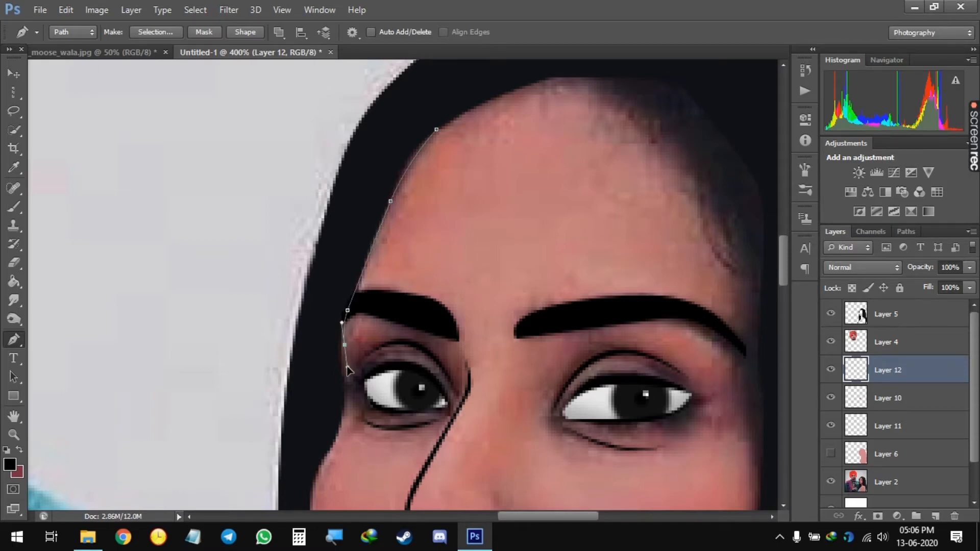
{"action": "left_click_drag", "start_coordinate": [348, 369], "coordinate": [344, 371]}
{"action": "key", "text": "ctrl+z"}
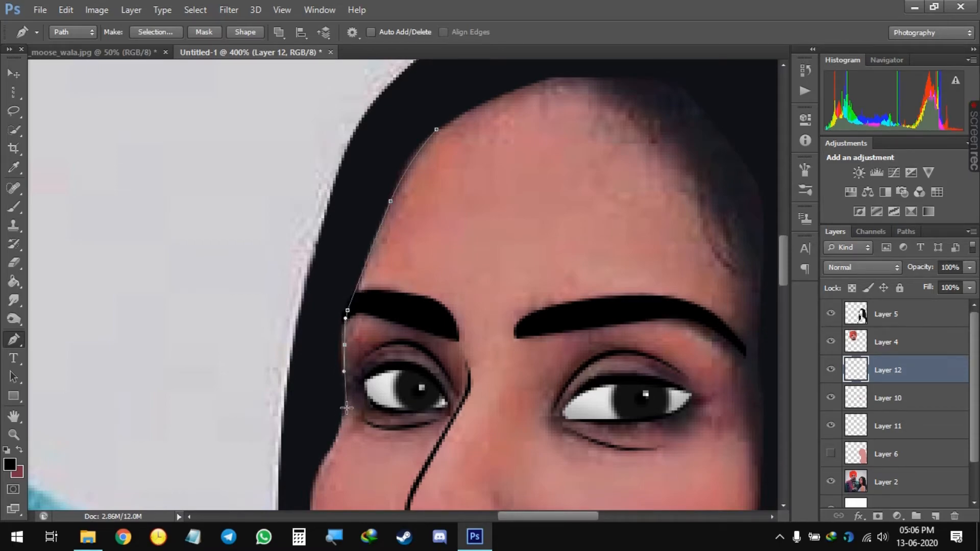
{"action": "left_click_drag", "start_coordinate": [317, 470], "coordinate": [333, 450]}
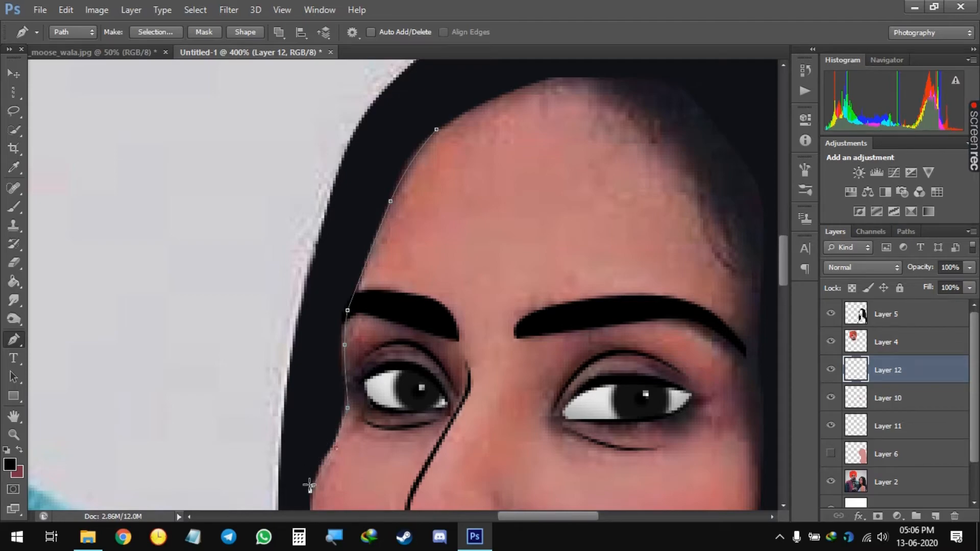
Close the face-edge path back up to the hairline as a thin sliver, fill it with black and show the flat skin layer
{"action": "left_click_drag", "start_coordinate": [339, 366], "coordinate": [356, 283]}
{"action": "key", "text": "ctrl+z"}
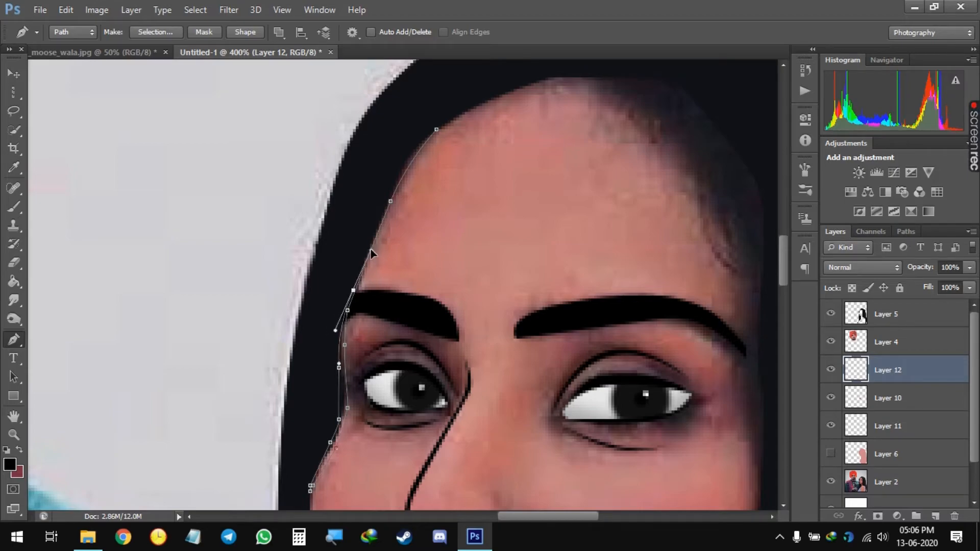
{"action": "key", "text": "ctrl+alt+z"}
{"action": "left_click_drag", "start_coordinate": [342, 309], "coordinate": [350, 290]}
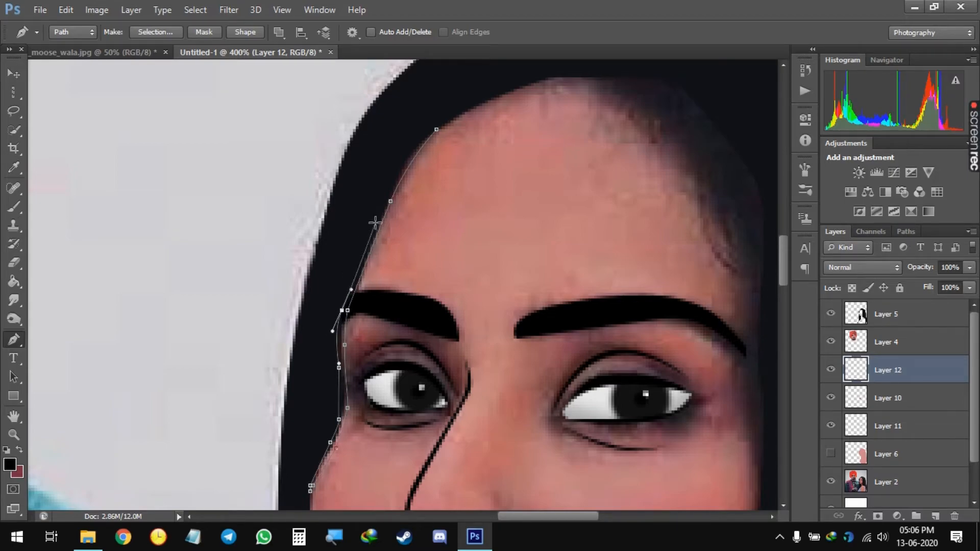
{"action": "left_click_drag", "start_coordinate": [376, 221], "coordinate": [380, 215]}
{"action": "left_click_drag", "start_coordinate": [436, 130], "coordinate": [456, 128]}
{"action": "right_click", "coordinate": [457, 127]}
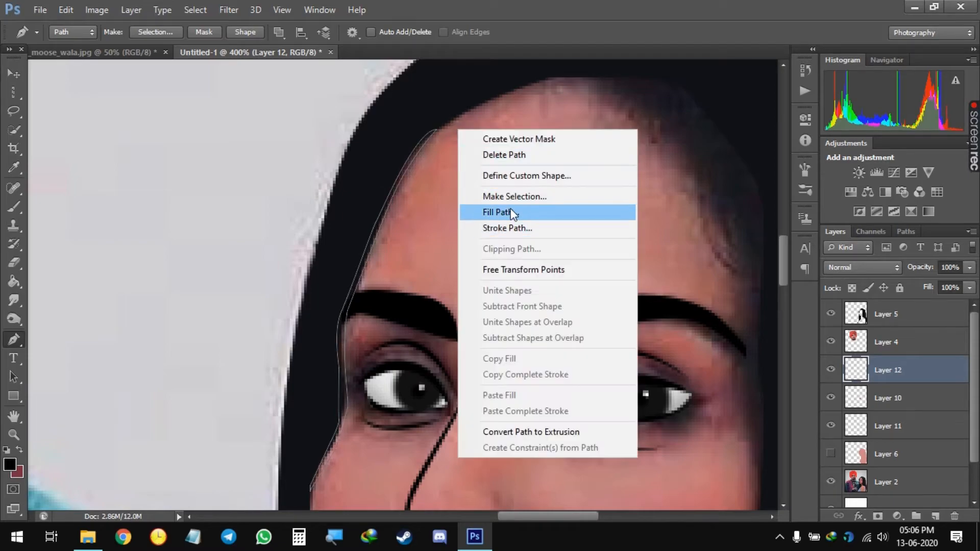
{"action": "left_click", "coordinate": [489, 153]}
{"action": "left_click", "coordinate": [831, 453]}
Outline a small area at the corner of the far cheek with a closed Pen path and fill it with black
{"action": "left_click_drag", "start_coordinate": [448, 396], "coordinate": [461, 203]}
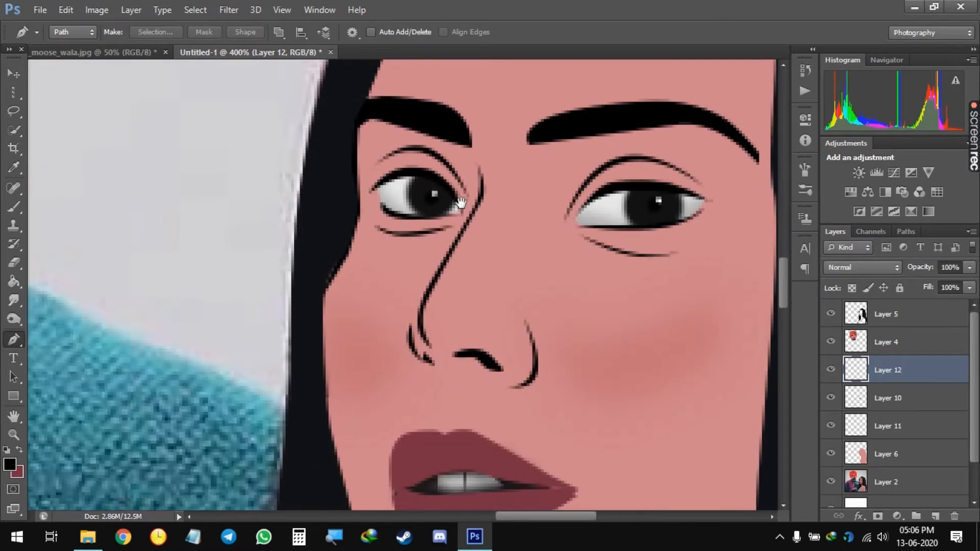
{"action": "left_click", "coordinate": [337, 267]}
{"action": "right_click", "coordinate": [336, 267]}
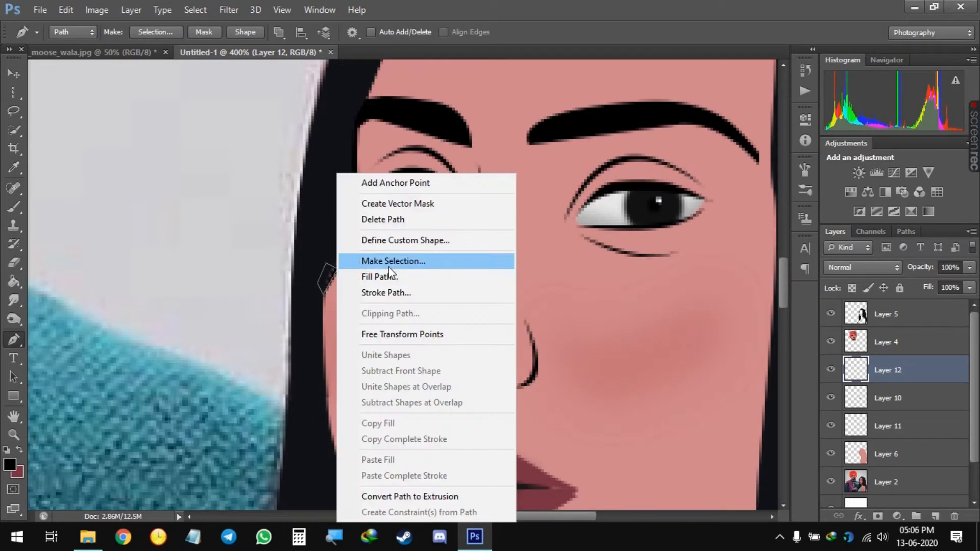
{"action": "left_click", "coordinate": [383, 278]}
{"action": "key", "text": "Return"}
Outline the lower far edge of the face from cheek to chin with a thin closed Pen path and fill it with black
{"action": "left_click_drag", "start_coordinate": [408, 332], "coordinate": [381, 257]}
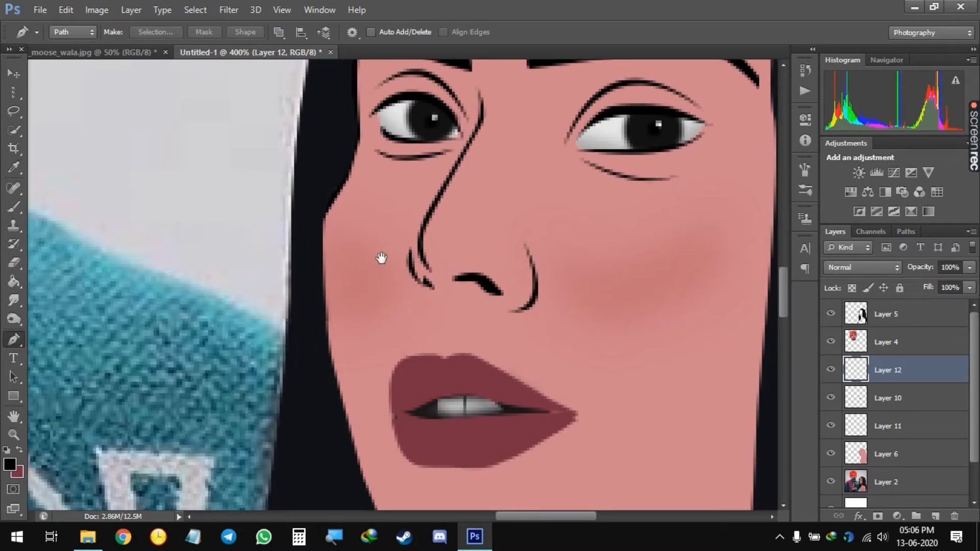
{"action": "left_click_drag", "start_coordinate": [333, 352], "coordinate": [335, 368]}
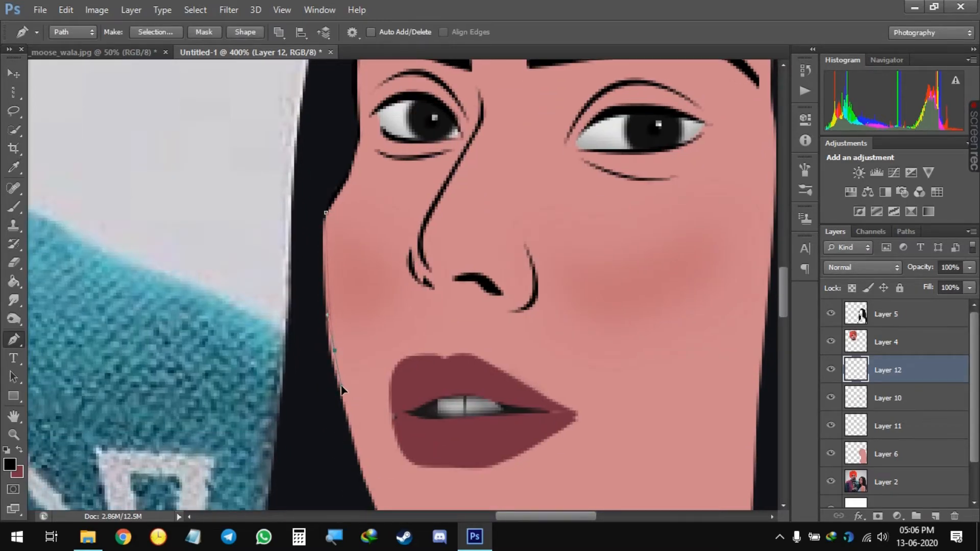
{"action": "left_click_drag", "start_coordinate": [370, 487], "coordinate": [370, 343]}
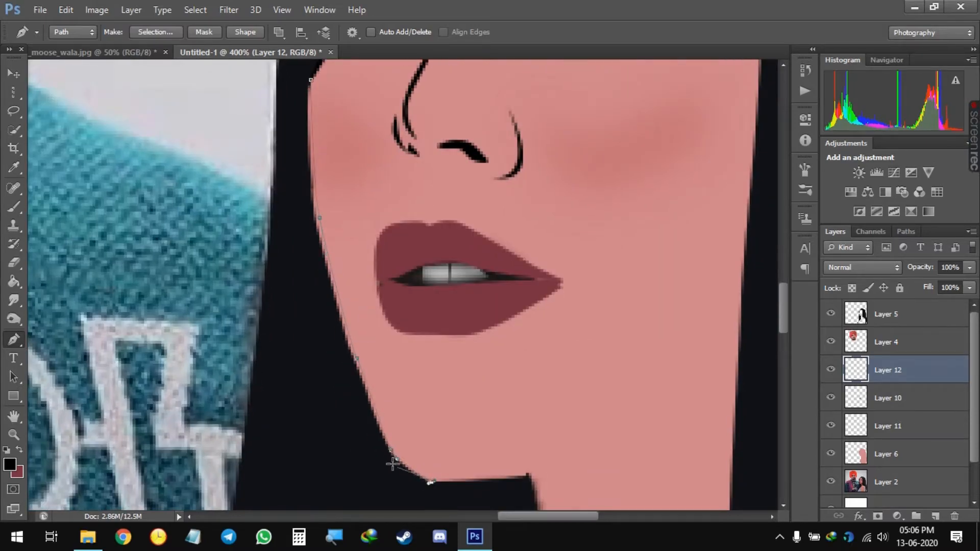
{"action": "left_click_drag", "start_coordinate": [351, 381], "coordinate": [341, 357]}
{"action": "left_click_drag", "start_coordinate": [319, 286], "coordinate": [313, 252]}
{"action": "left_click_drag", "start_coordinate": [296, 185], "coordinate": [306, 259]}
{"action": "left_click", "coordinate": [306, 202]}
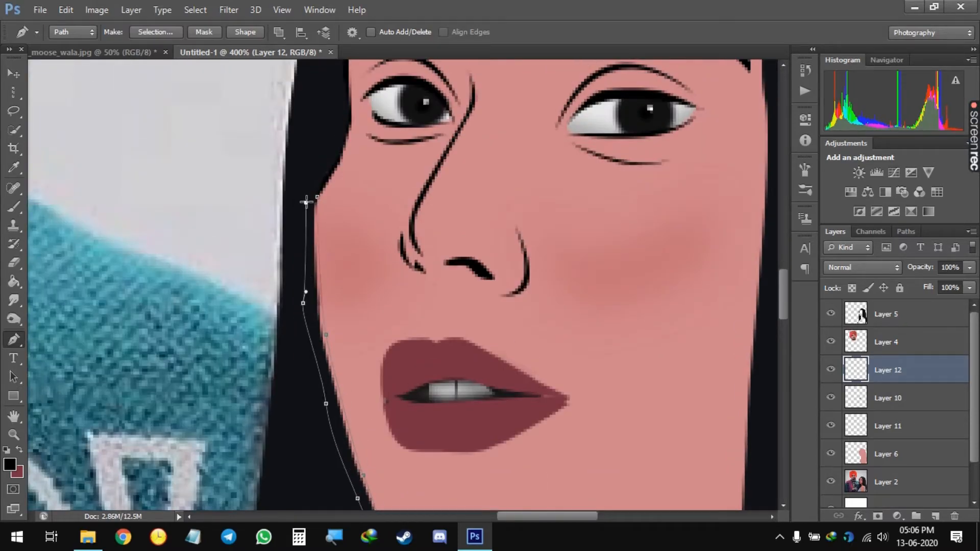
{"action": "right_click", "coordinate": [321, 204]}
{"action": "left_click", "coordinate": [369, 276]}
{"action": "key", "text": "Return"}
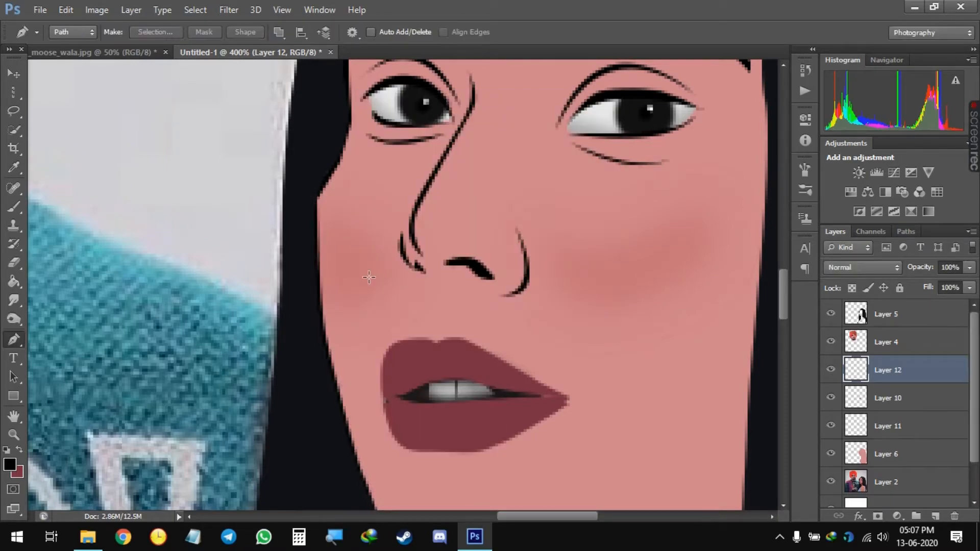
Restore the lower face-edge path by stepping back and fill it with black again
{"action": "left_click", "coordinate": [328, 185]}
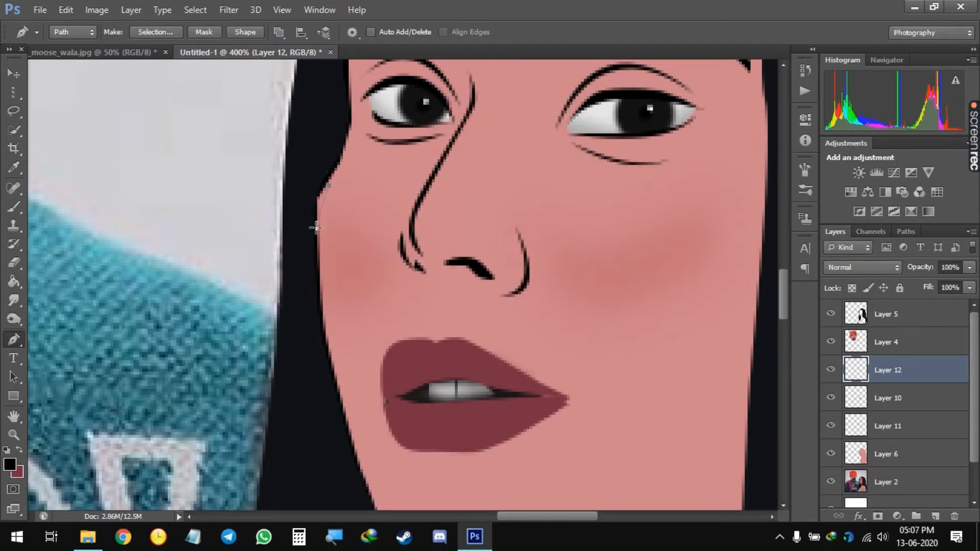
{"action": "key", "text": "ctrl+alt+z"}
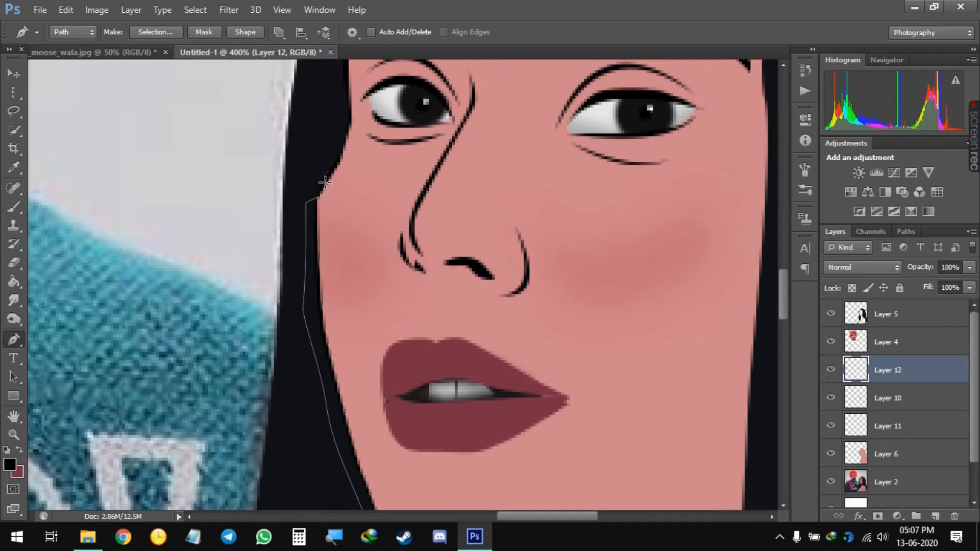
{"action": "right_click", "coordinate": [324, 181]}
{"action": "left_click", "coordinate": [363, 263]}
{"action": "key", "text": "Return"}
{"action": "key", "text": "Return"}
Outline the small corner at the woman's far cheek with a closed Pen path and fill it with black
{"action": "left_click", "coordinate": [323, 185]}
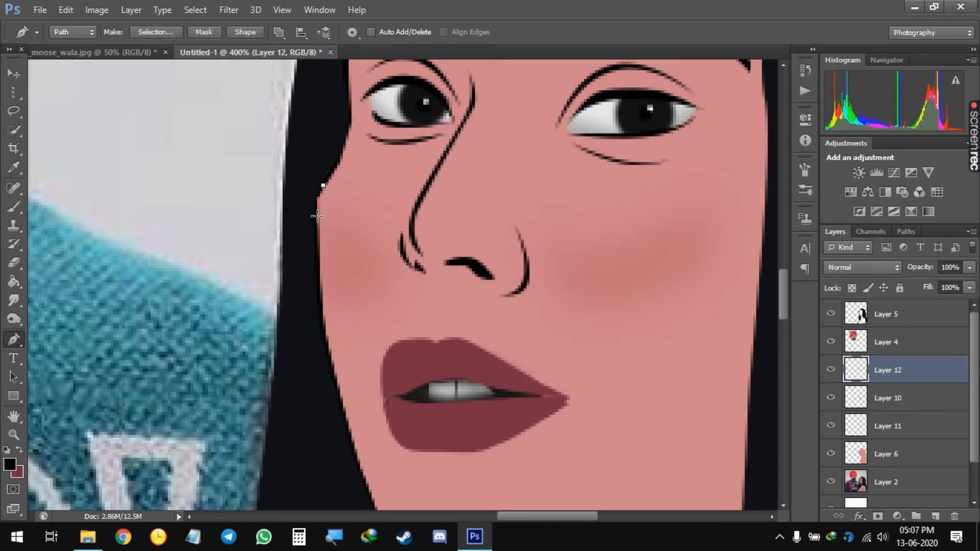
{"action": "right_click", "coordinate": [326, 173]}
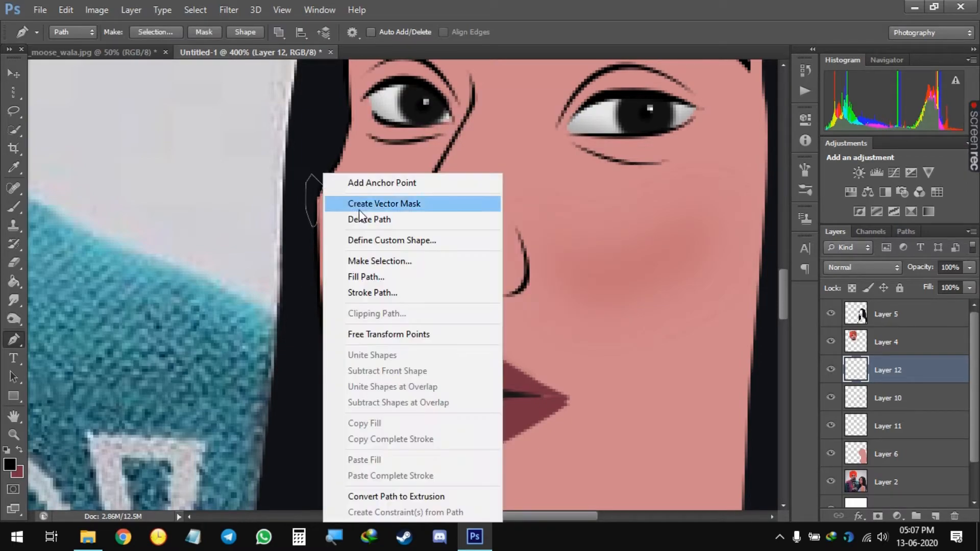
{"action": "left_click", "coordinate": [391, 274]}
{"action": "key", "text": "Return"}
{"action": "key", "text": "Return"}
{"action": "scroll", "coordinate": [391, 277], "scroll_direction": "down", "scroll_amount": 2}
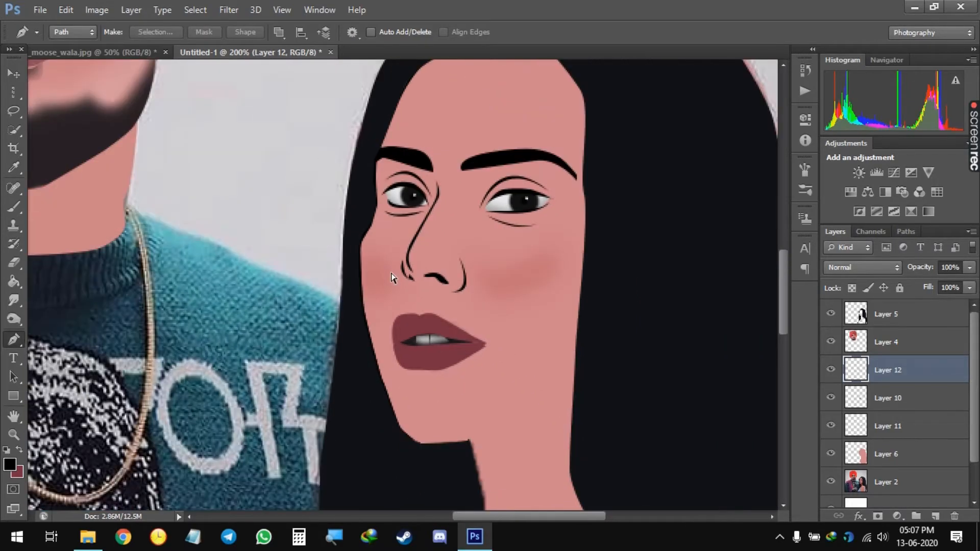
Hide the flat skin layer, Layer 6, and start a Pen path along the underside of the woman's chin
{"action": "left_click", "coordinate": [830, 453]}
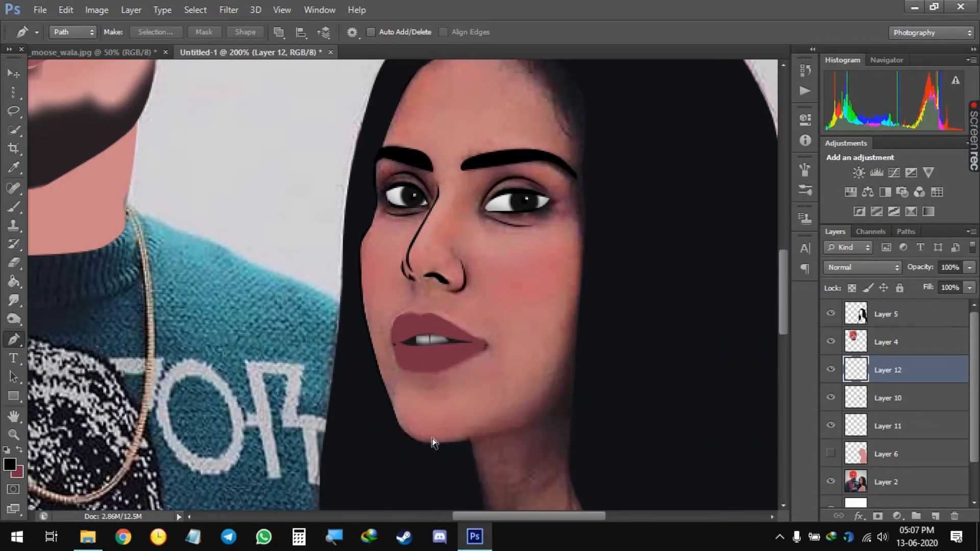
{"action": "scroll", "coordinate": [432, 442], "scroll_direction": "up", "scroll_amount": 1}
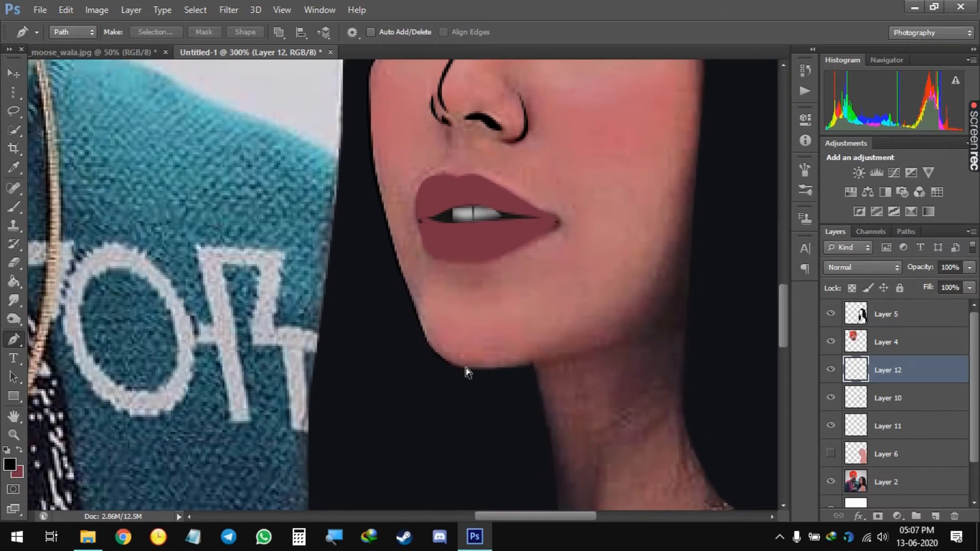
{"action": "scroll", "coordinate": [464, 369], "scroll_direction": "up", "scroll_amount": 1}
{"action": "scroll", "coordinate": [467, 368], "scroll_direction": "up", "scroll_amount": 1}
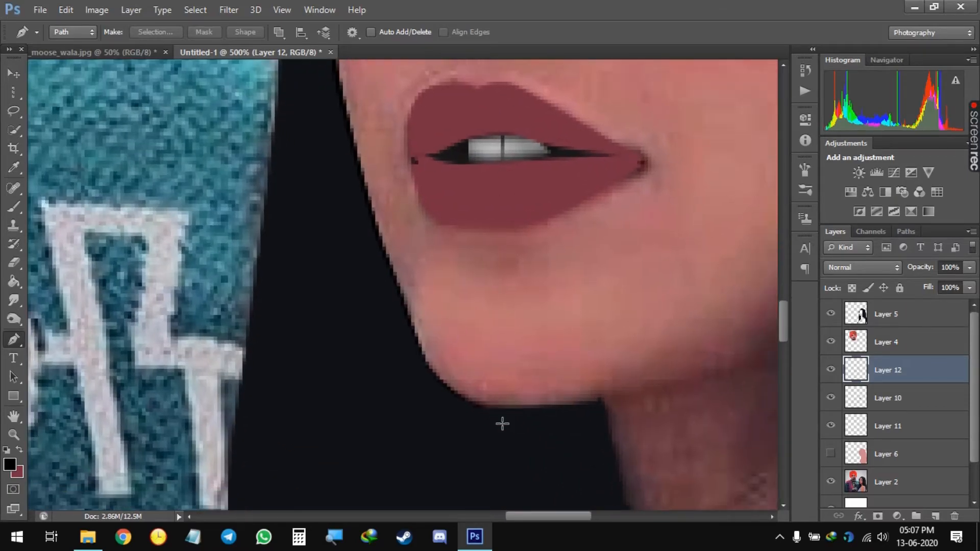
{"action": "left_click", "coordinate": [478, 405]}
{"action": "left_click_drag", "start_coordinate": [637, 395], "coordinate": [674, 391]}
{"action": "left_click_drag", "start_coordinate": [697, 367], "coordinate": [523, 382]}
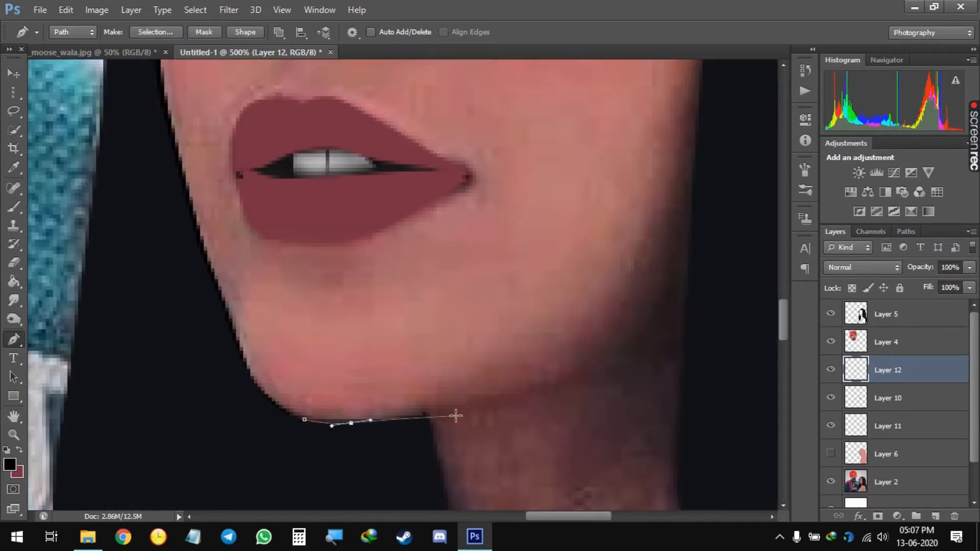
{"action": "left_click_drag", "start_coordinate": [634, 337], "coordinate": [642, 328]}
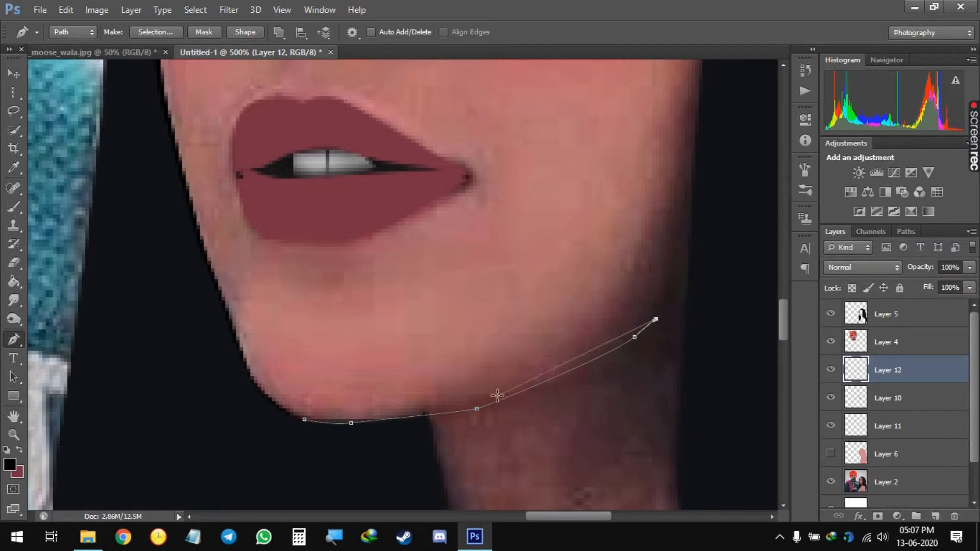
{"action": "key", "text": "ctrl+alt+z"}
{"action": "key", "text": "ctrl+alt+z"}
Curve the path along the jawline towards the hair, close it back to the chin as a thin sliver and fill it with black
{"action": "left_click_drag", "start_coordinate": [641, 333], "coordinate": [714, 267]}
{"action": "left_click", "coordinate": [642, 333], "text": "alt"}
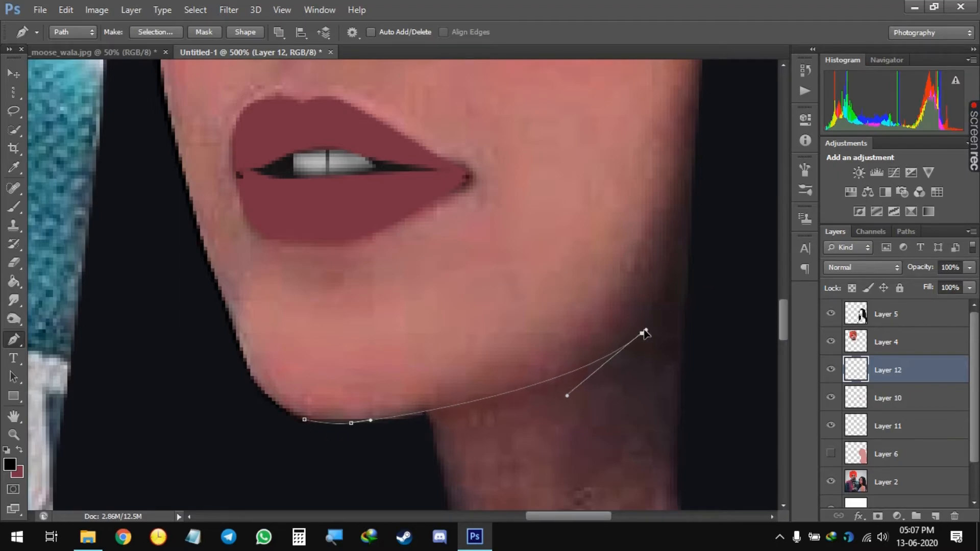
{"action": "left_click_drag", "start_coordinate": [505, 384], "coordinate": [426, 408]}
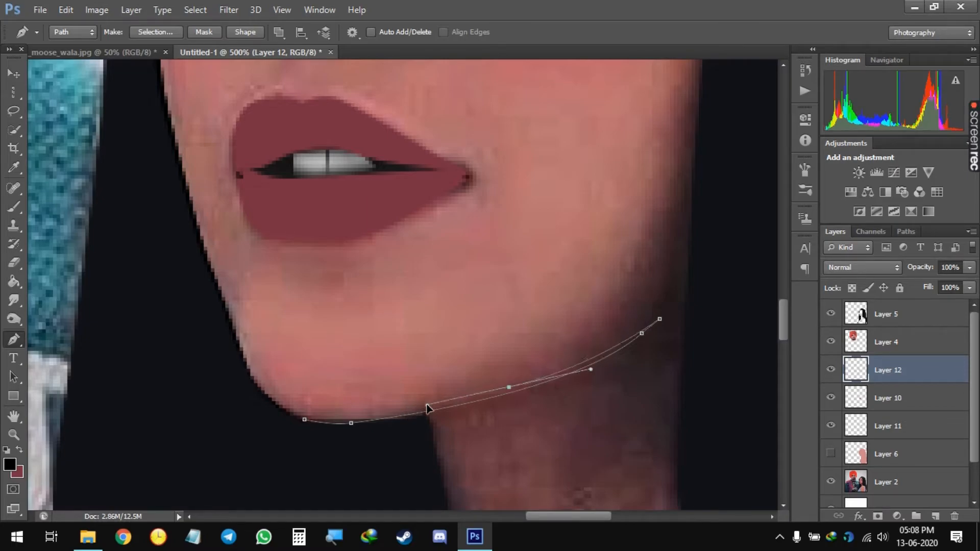
{"action": "right_click", "coordinate": [304, 423]}
{"action": "left_click", "coordinate": [378, 184]}
{"action": "key", "text": "Return"}
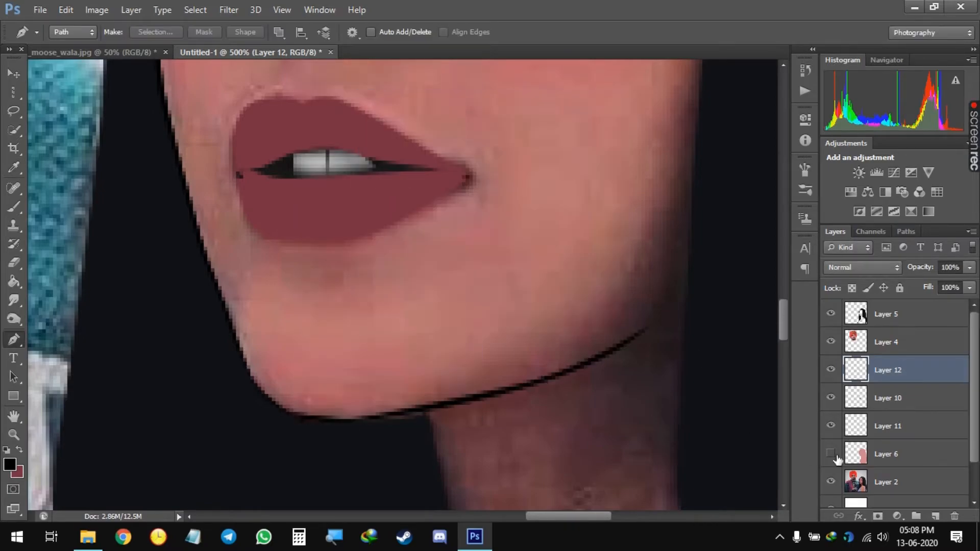
Show the flat skin layer, Layer 6, again to view the jawline against the whole portrait
{"action": "left_click", "coordinate": [829, 453]}
{"action": "key", "text": "ctrl+minus"}
{"action": "key", "text": "ctrl+minus"}
{"action": "key", "text": "ctrl+minus"}
{"action": "key", "text": "ctrl+minus"}
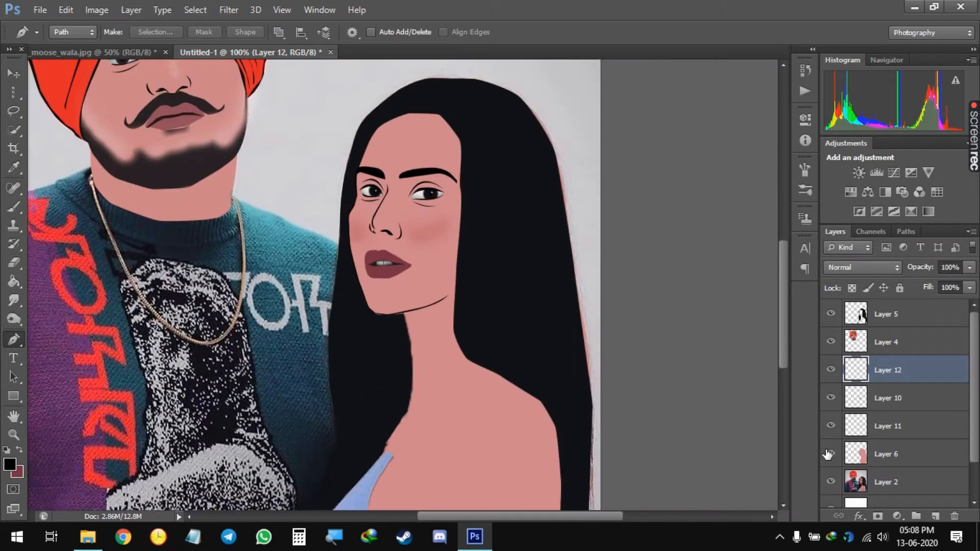
Outline a thin closed Pen path under the chin where it meets the jawline and fill it with black
{"action": "key", "text": "ctrl+plus"}
{"action": "key", "text": "ctrl+plus"}
{"action": "key", "text": "ctrl+plus"}
{"action": "key", "text": "ctrl+plus"}
{"action": "left_click_drag", "start_coordinate": [643, 447], "coordinate": [599, 312]}
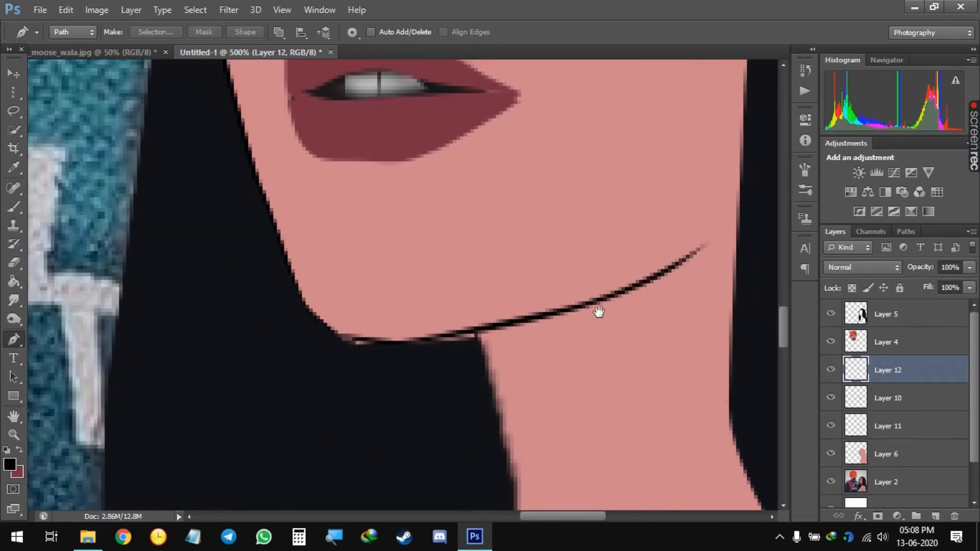
{"action": "left_click_drag", "start_coordinate": [489, 335], "coordinate": [624, 301]}
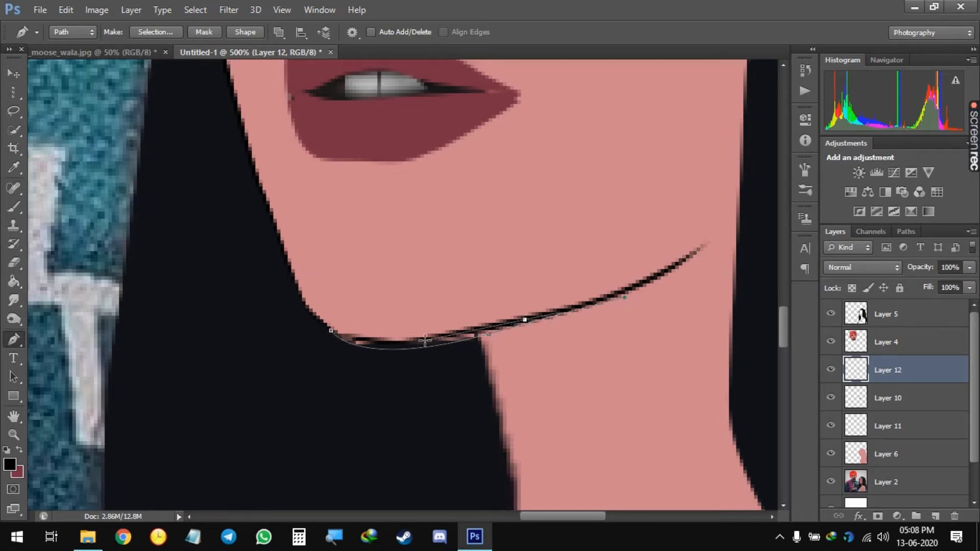
{"action": "right_click", "coordinate": [315, 321]}
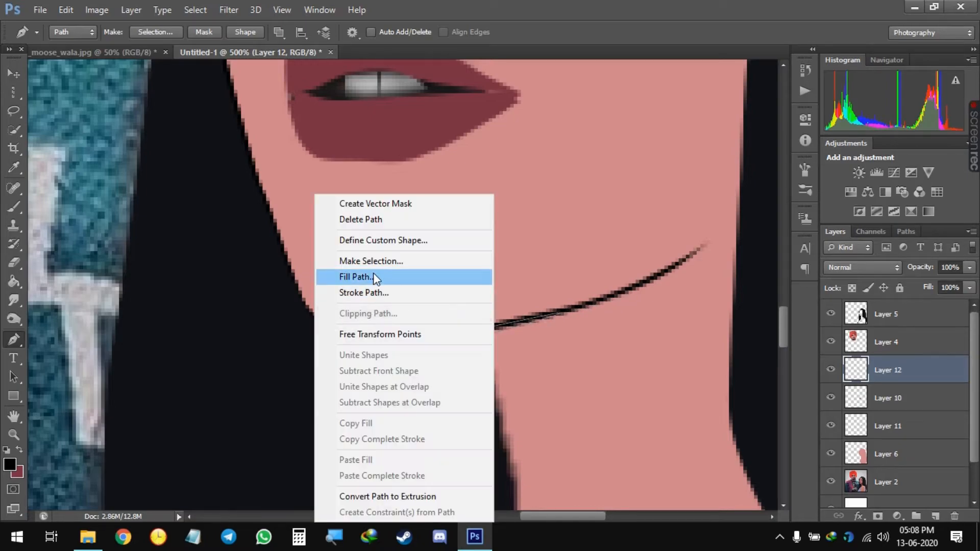
{"action": "left_click", "coordinate": [372, 278]}
Compare the jawline with and without the flat skin layer and leave Layer 6 hidden
{"action": "left_click", "coordinate": [831, 453]}
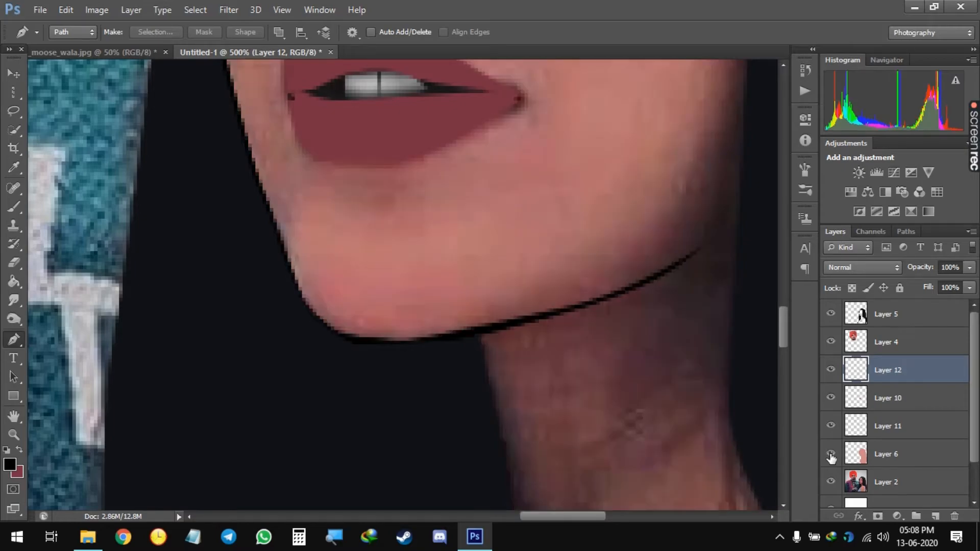
{"action": "left_click", "coordinate": [830, 454]}
{"action": "left_click_drag", "start_coordinate": [628, 260], "coordinate": [547, 531]}
{"action": "key", "text": "ctrl+minus"}
{"action": "key", "text": "ctrl+minus"}
{"action": "key", "text": "ctrl+minus"}
{"action": "key", "text": "ctrl+minus"}
{"action": "key", "text": "ctrl+minus"}
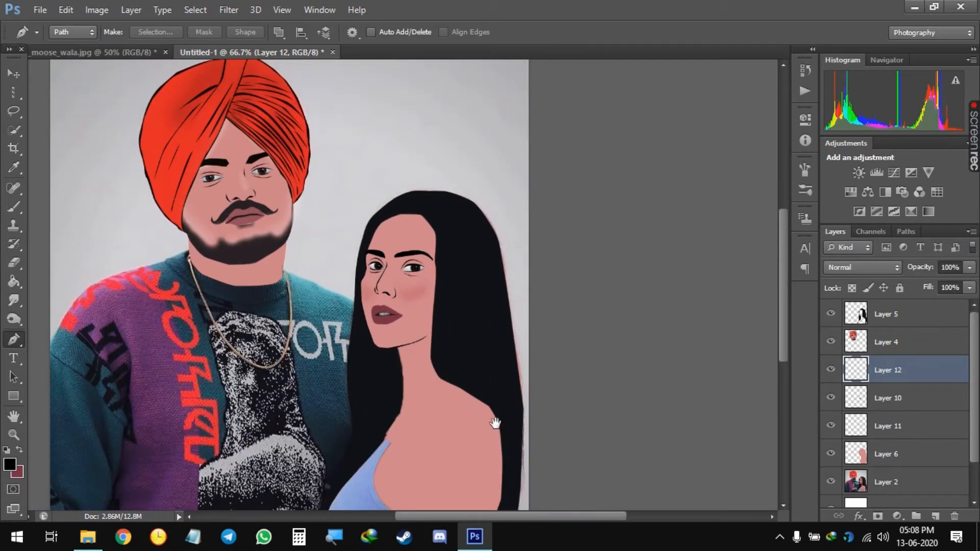
{"action": "left_click_drag", "start_coordinate": [495, 422], "coordinate": [544, 319]}
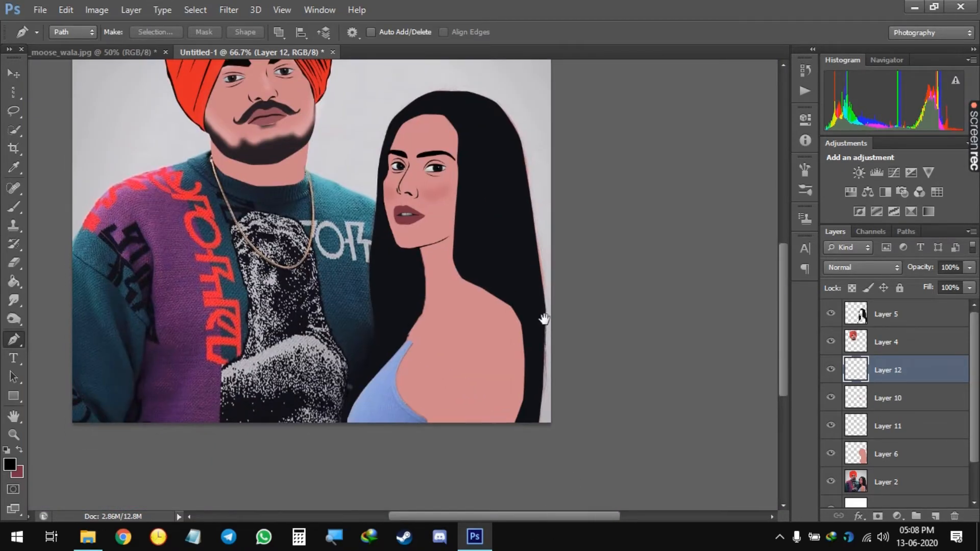
{"action": "left_click", "coordinate": [830, 454]}
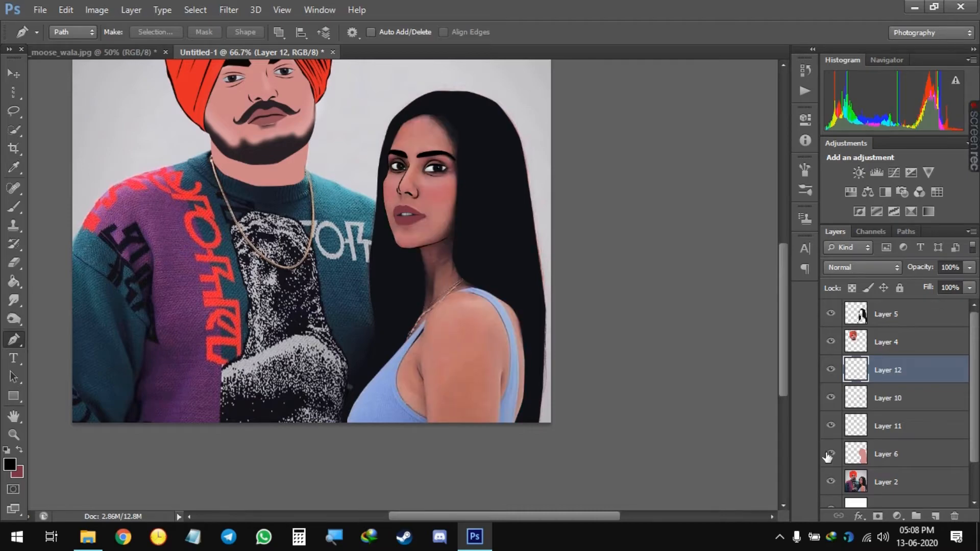
{"action": "key", "text": "ctrl+plus"}
{"action": "key", "text": "ctrl+plus"}
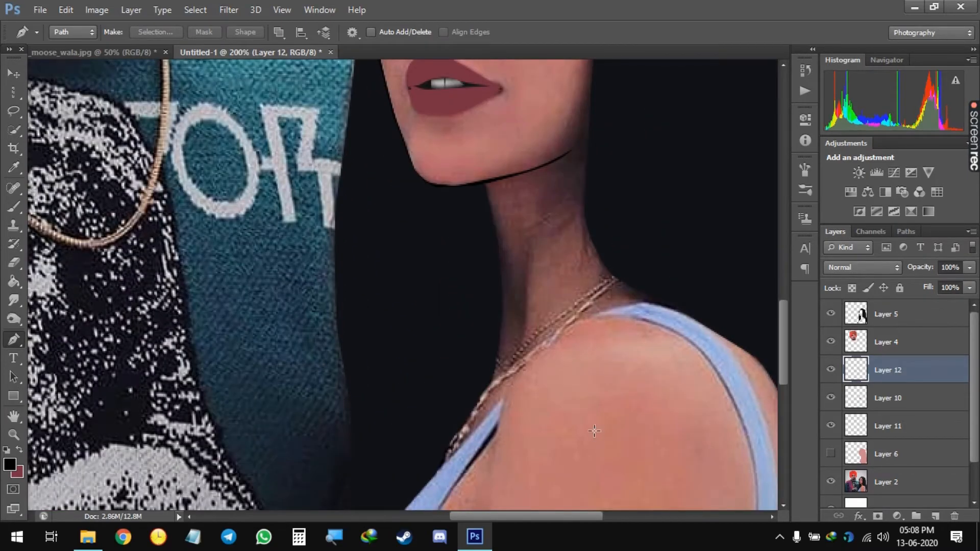
{"action": "key", "text": "ctrl+plus"}
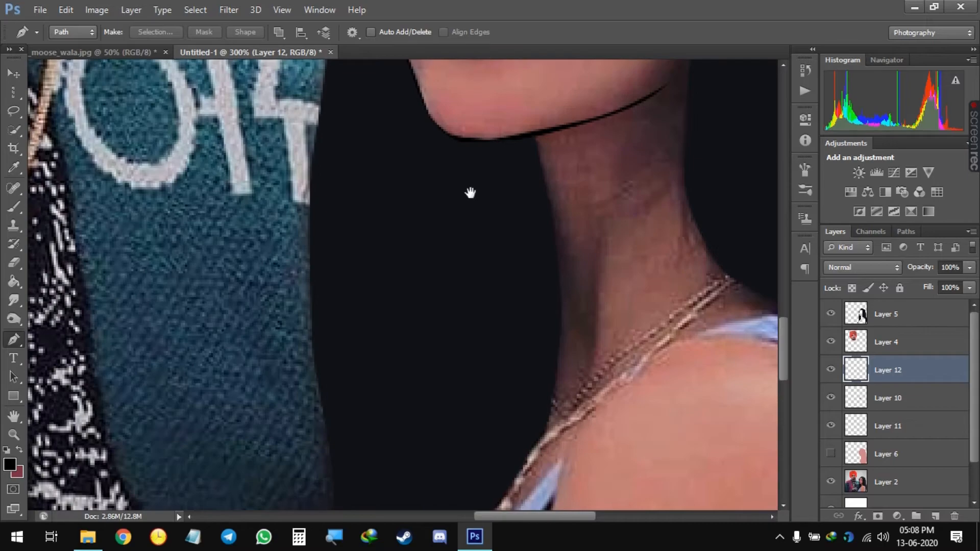
{"action": "left_click_drag", "start_coordinate": [470, 192], "coordinate": [463, 196]}
{"action": "left_click", "coordinate": [524, 138]}
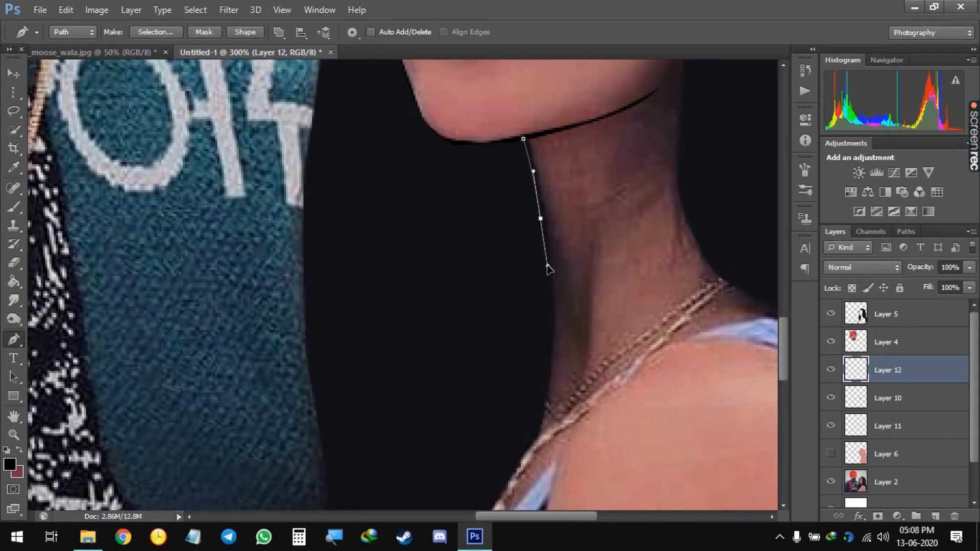
{"action": "key", "text": "Escape"}
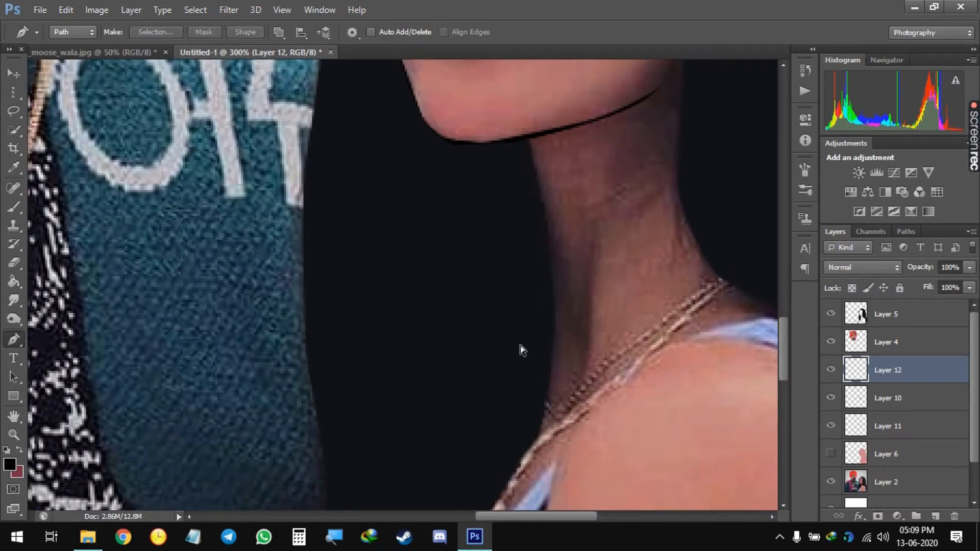
{"action": "key", "text": "ctrl+minus"}
{"action": "key", "text": "ctrl+minus"}
{"action": "key", "text": "ctrl+minus"}
{"action": "key", "text": "ctrl+minus"}
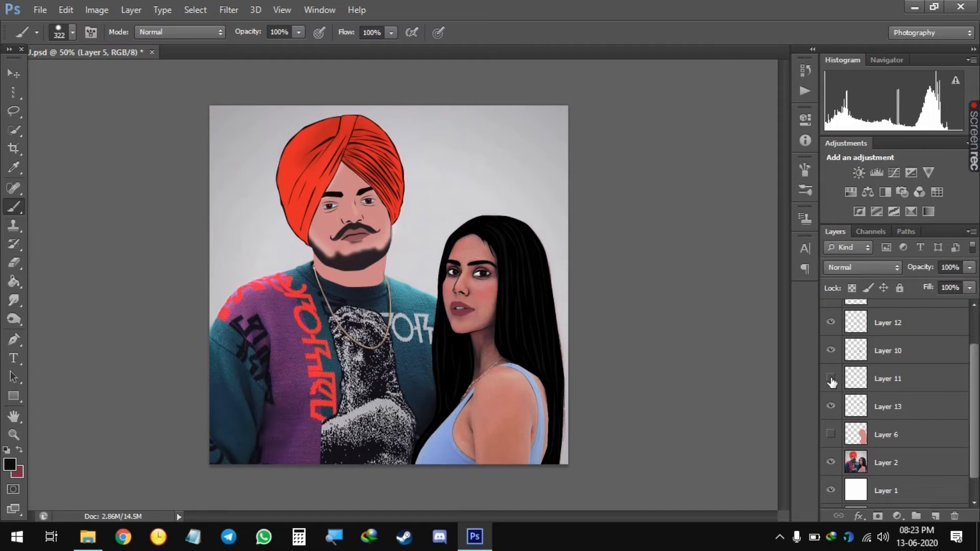
Check which features Layer 10 holds, and merge Layers 12, 10 and 11 down into Layer 13
{"action": "left_click", "coordinate": [831, 351]}
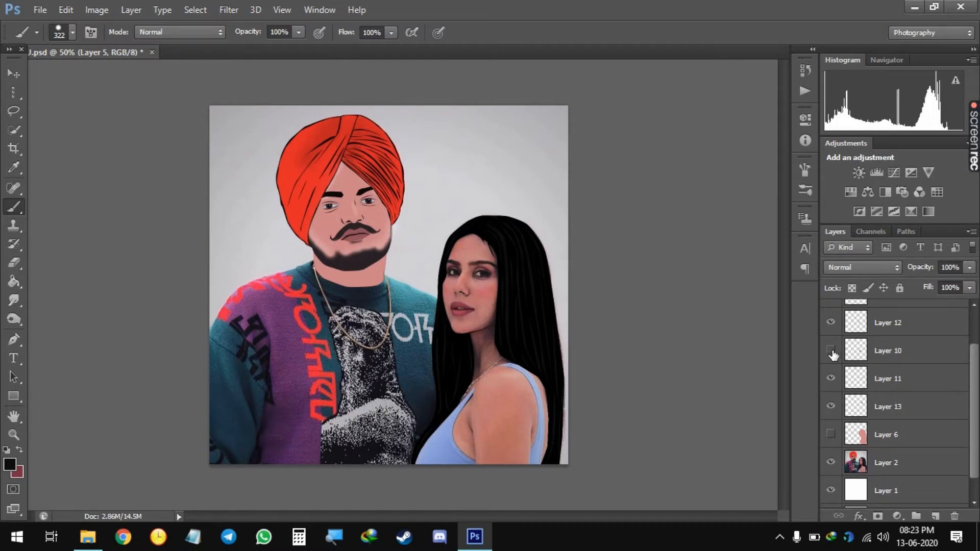
{"action": "left_click", "coordinate": [830, 351]}
{"action": "scroll", "coordinate": [832, 353], "scroll_direction": "up", "scroll_amount": 1}
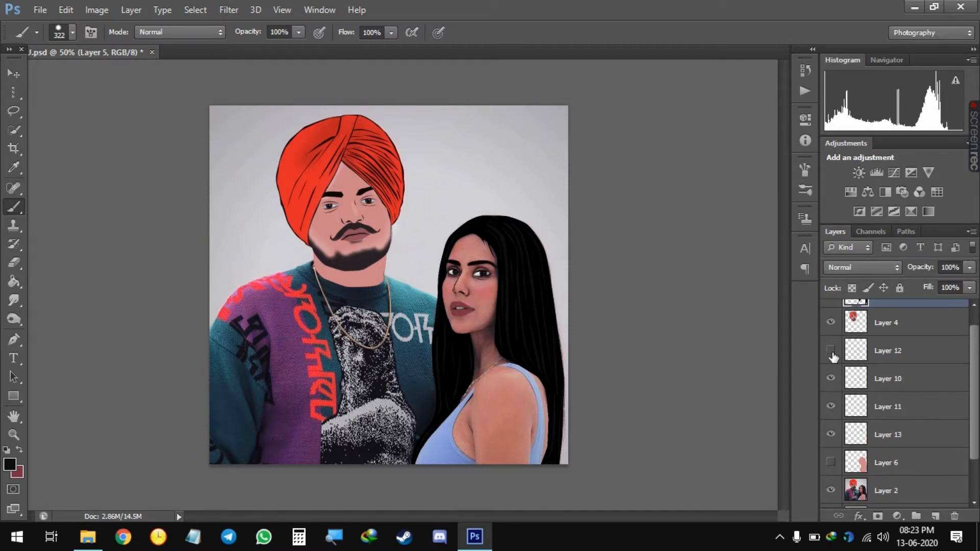
{"action": "left_click", "coordinate": [883, 359]}
{"action": "key", "text": "ctrl+e"}
{"action": "key", "text": "ctrl+e"}
{"action": "key", "text": "ctrl+e"}
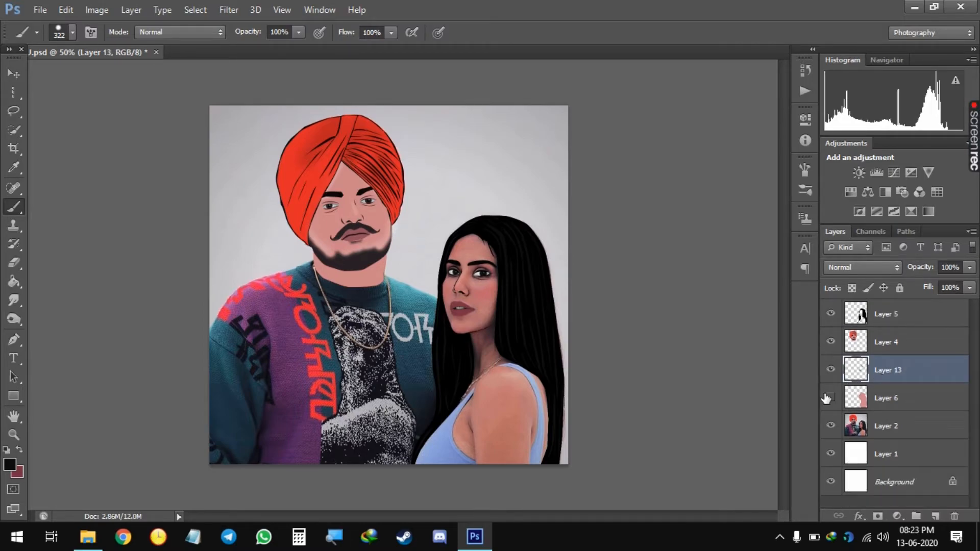
Check the flat skin layer's visibility, leave it hidden and add a new layer directly above Layer 6
{"action": "left_click", "coordinate": [830, 397]}
{"action": "left_click", "coordinate": [830, 397]}
{"action": "left_click", "coordinate": [898, 398]}
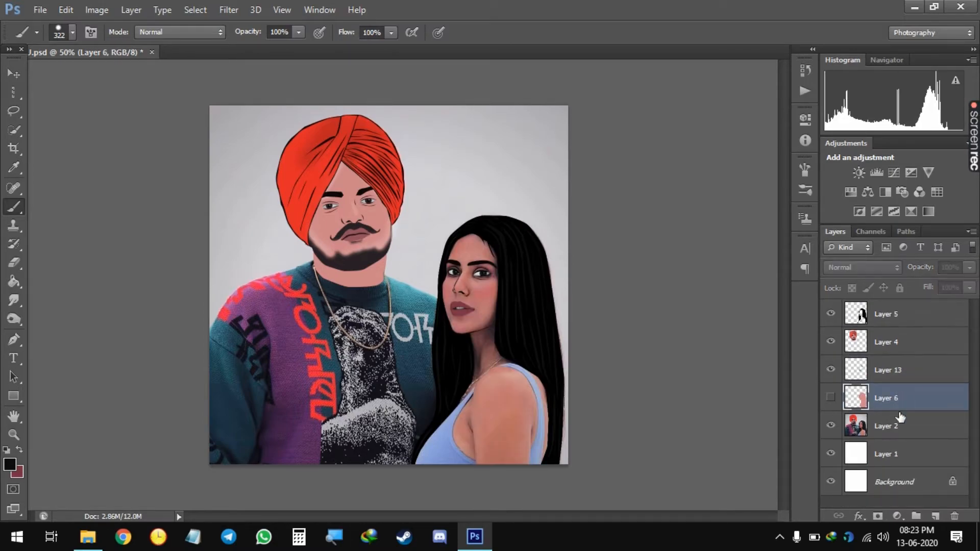
{"action": "left_click", "coordinate": [932, 515]}
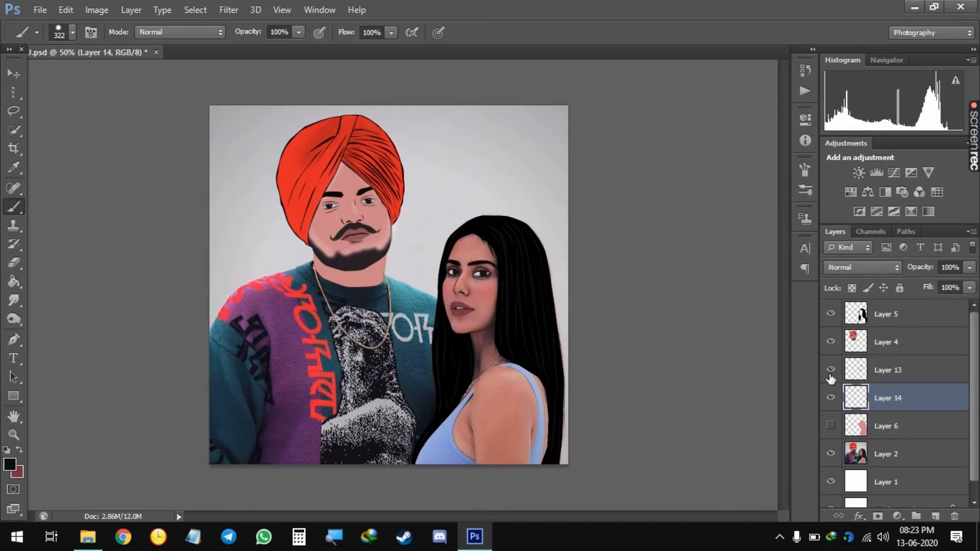
Trace a thin closed Pen path along the woman's neck edge, from below the chin down to the top's strap
{"action": "key", "text": "ctrl+plus"}
{"action": "key", "text": "ctrl+plus"}
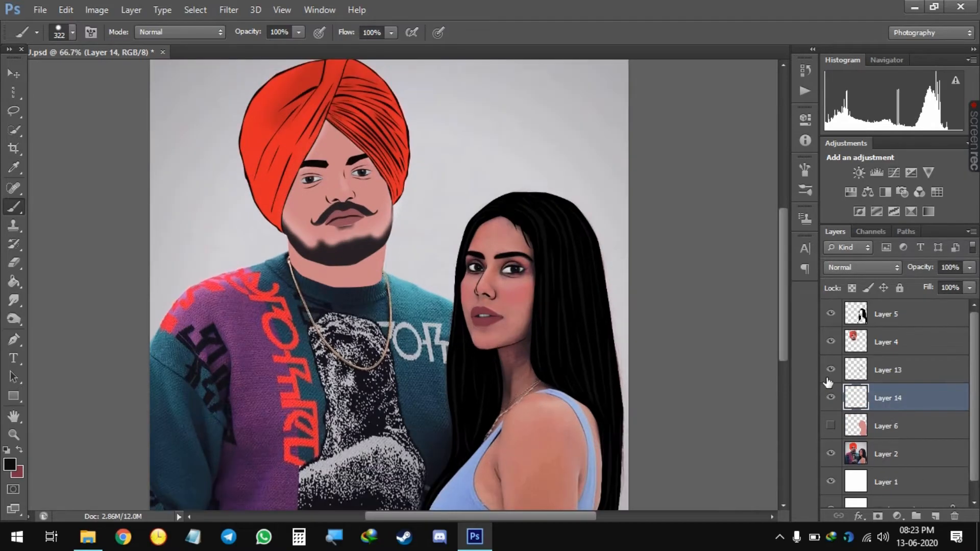
{"action": "scroll", "coordinate": [588, 357], "scroll_direction": "up", "scroll_amount": 1}
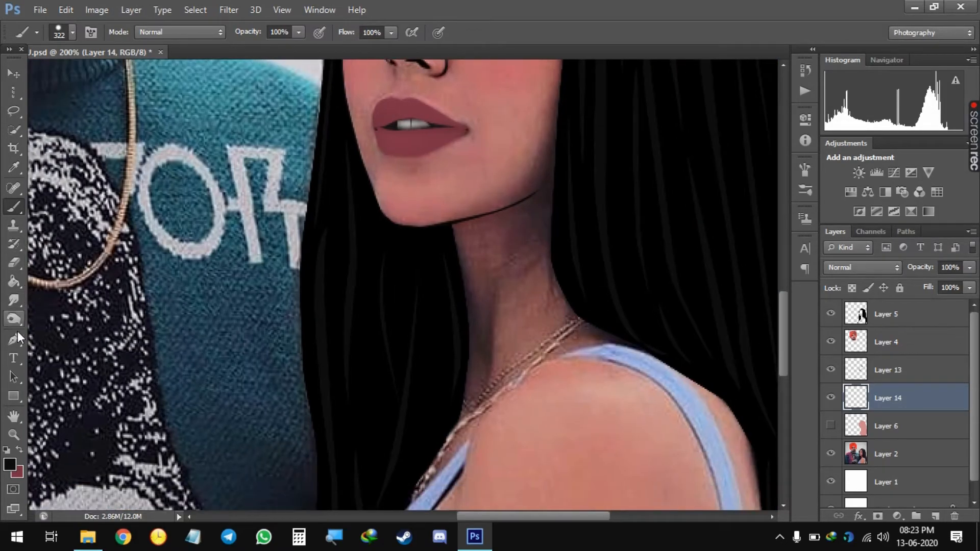
{"action": "left_click", "coordinate": [15, 338]}
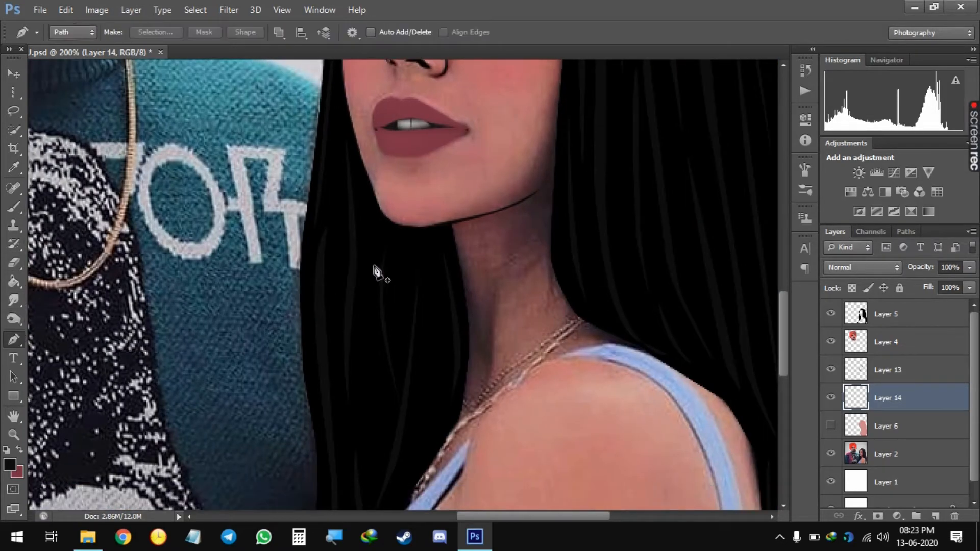
{"action": "left_click_drag", "start_coordinate": [467, 308], "coordinate": [466, 319]}
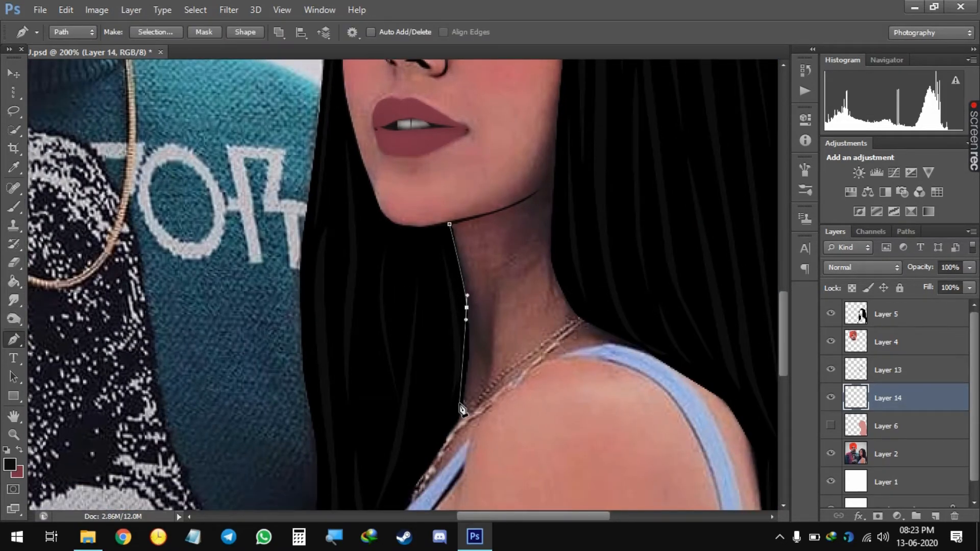
{"action": "left_click", "coordinate": [409, 497]}
{"action": "left_click_drag", "start_coordinate": [414, 478], "coordinate": [424, 326]}
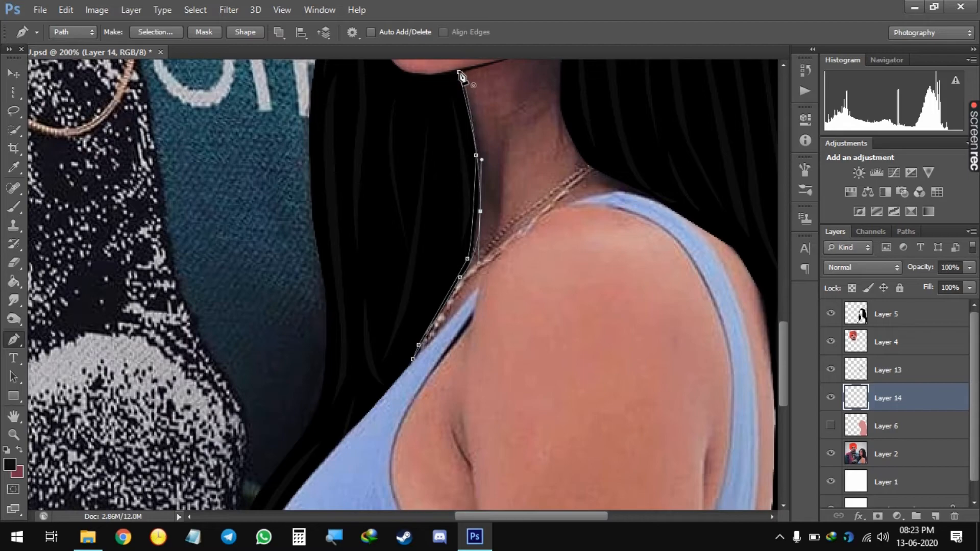
{"action": "left_click_drag", "start_coordinate": [459, 72], "coordinate": [424, 77]}
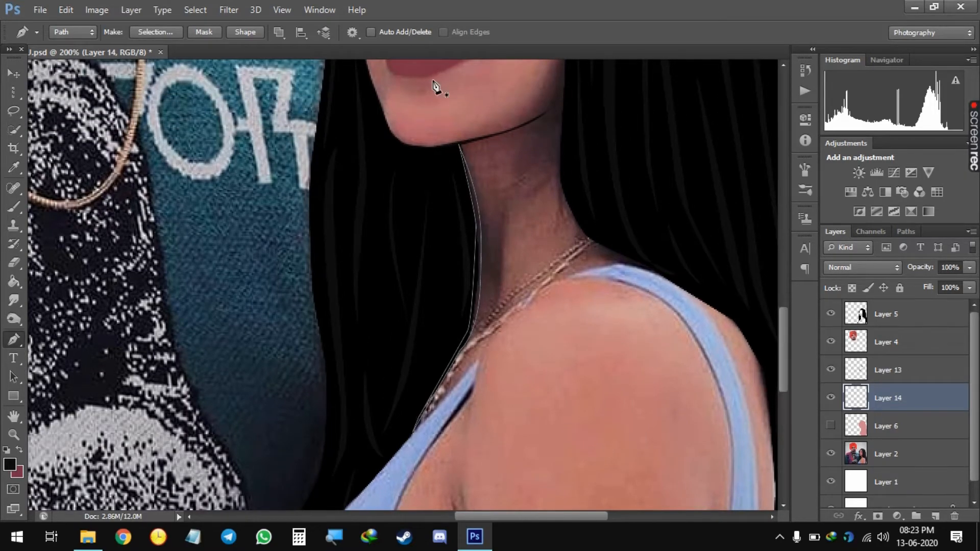
Keep black as the foreground colour and fill the neck path with it on Layer 14
{"action": "right_click", "coordinate": [435, 84]}
{"action": "left_click", "coordinate": [493, 165]}
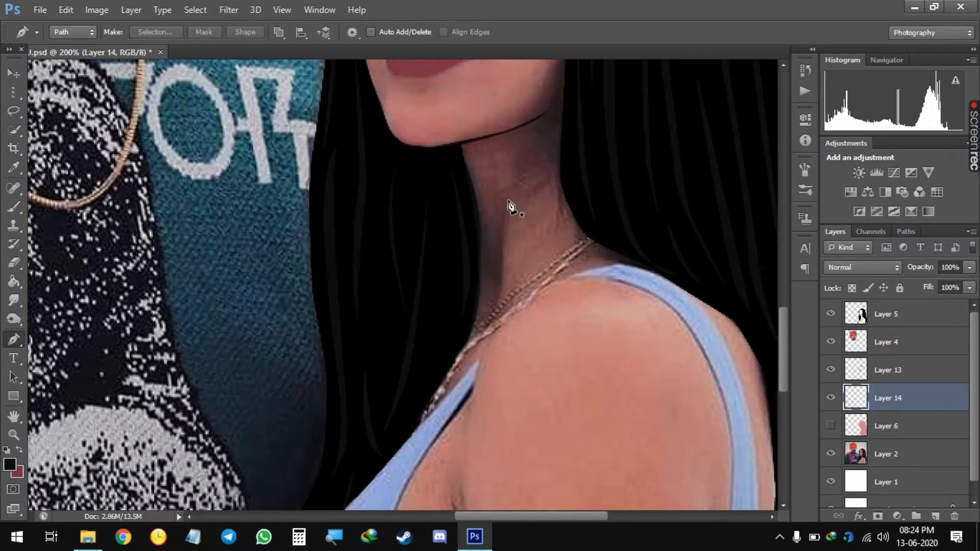
{"action": "key", "text": "ctrl+z"}
{"action": "left_click", "coordinate": [9, 464]}
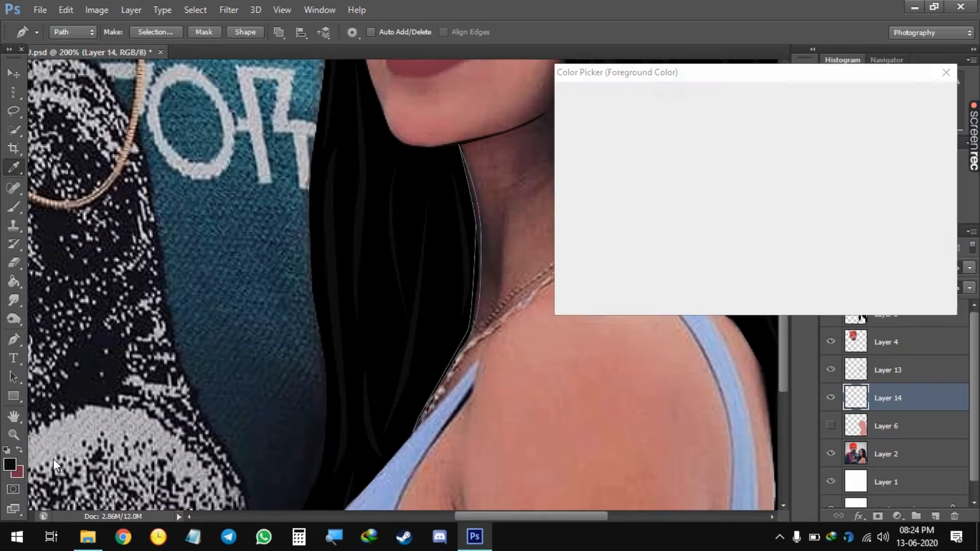
{"action": "key", "text": "Return"}
{"action": "key", "text": "p"}
{"action": "right_click", "coordinate": [516, 194]}
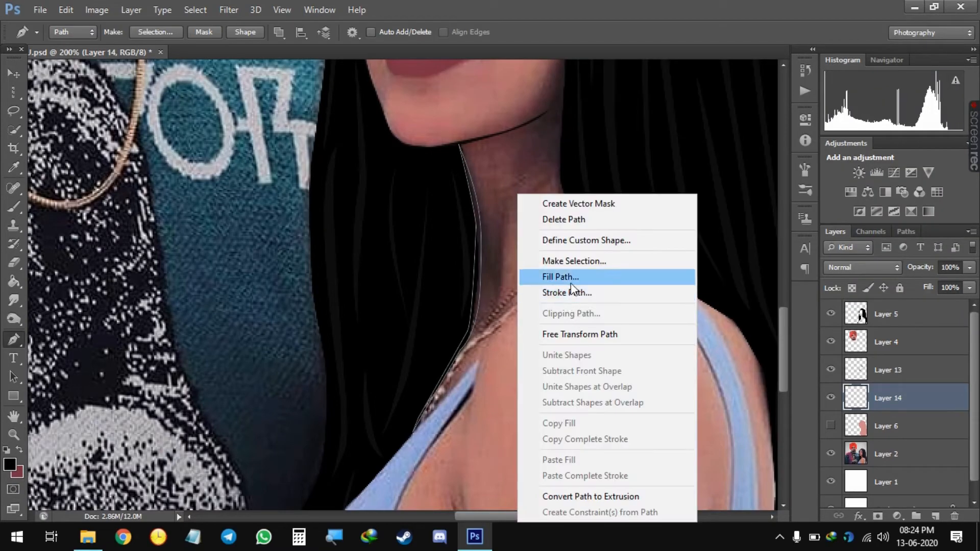
{"action": "left_click", "coordinate": [571, 279]}
Start a Pen path along the inner edge of the woman's arm, from the strap down to the armpit crease
{"action": "left_click_drag", "start_coordinate": [593, 195], "coordinate": [514, 299]}
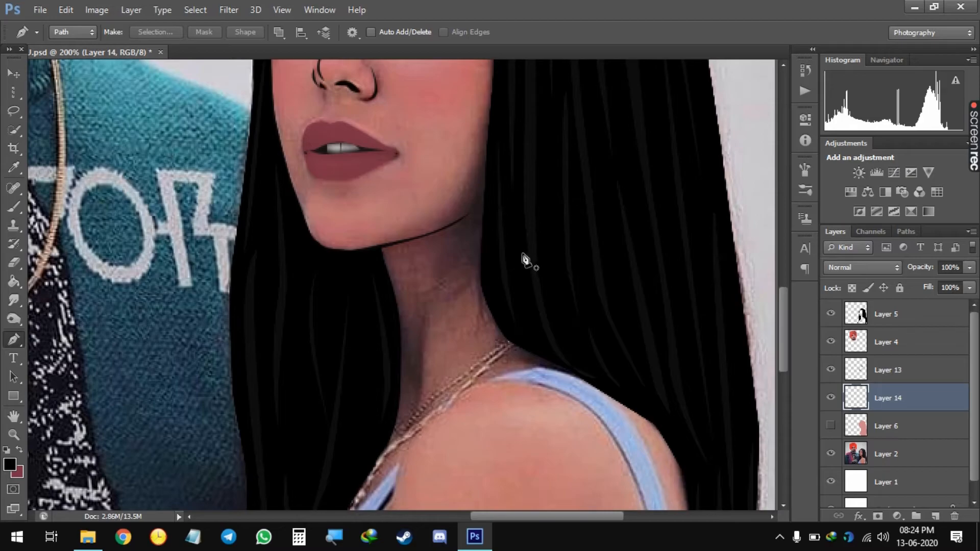
{"action": "key", "text": "ctrl+minus"}
{"action": "key", "text": "ctrl+plus"}
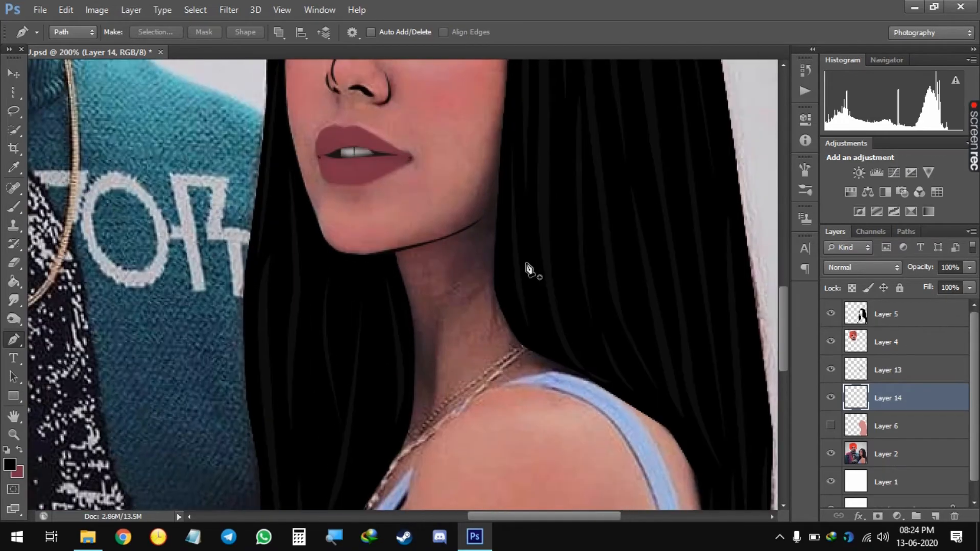
{"action": "left_click_drag", "start_coordinate": [455, 250], "coordinate": [413, 247]}
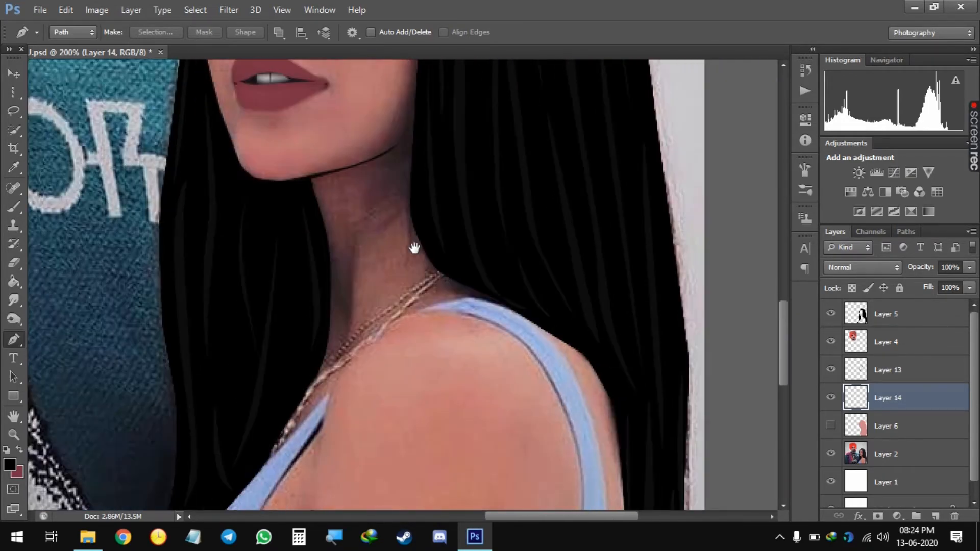
{"action": "left_click_drag", "start_coordinate": [386, 383], "coordinate": [457, 220]}
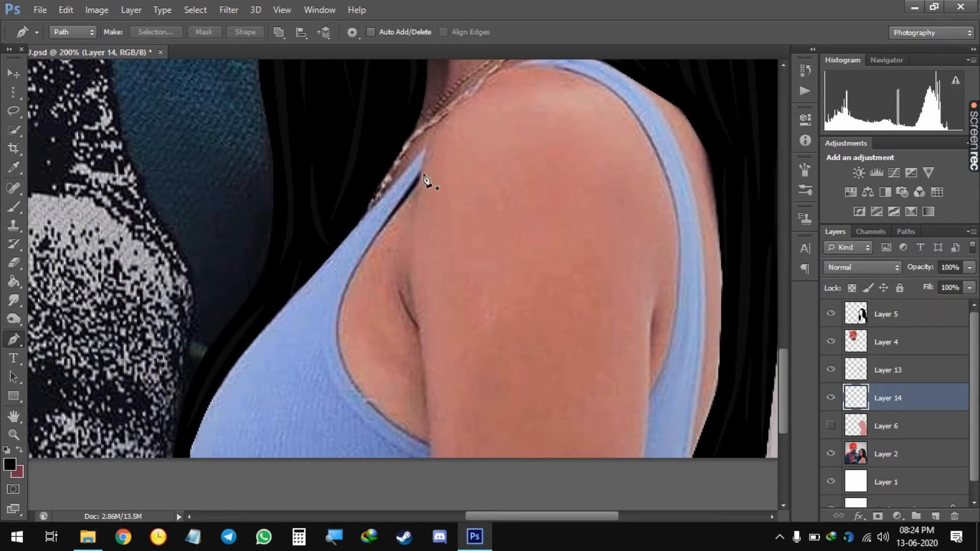
{"action": "left_click", "coordinate": [424, 145]}
{"action": "left_click_drag", "start_coordinate": [420, 289], "coordinate": [423, 321]}
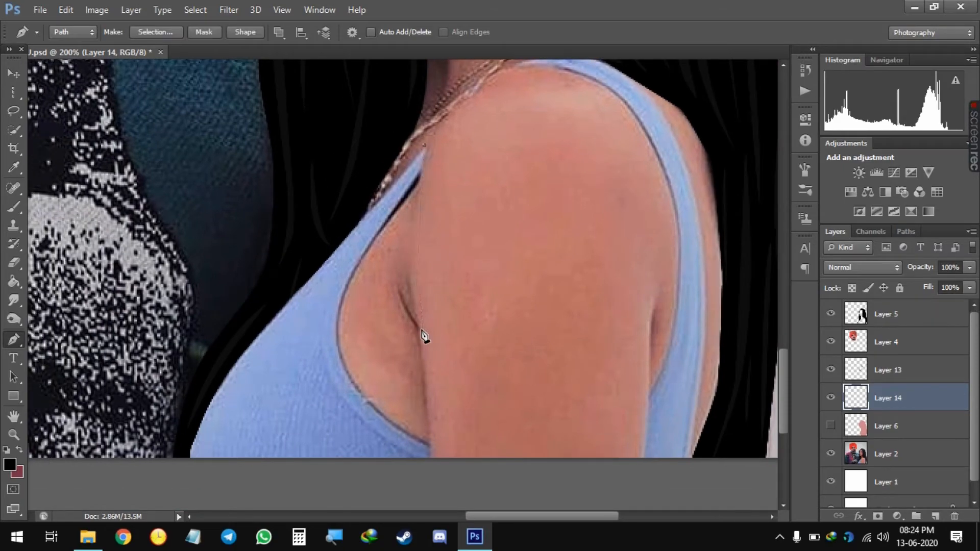
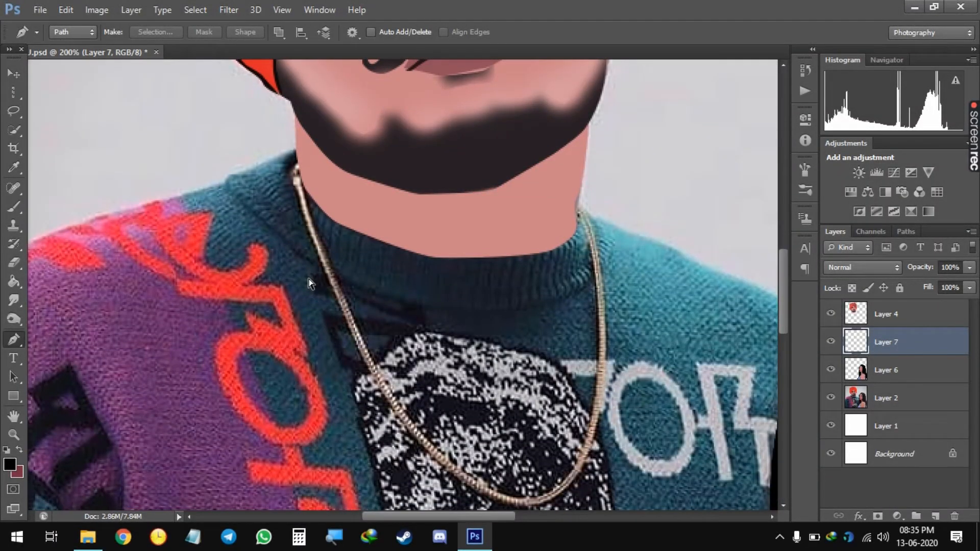
Select the man's whole sweater on Layer 2 with the Quick Selection tool
{"action": "key", "text": "ctrl+minus"}
{"action": "key", "text": "ctrl+minus"}
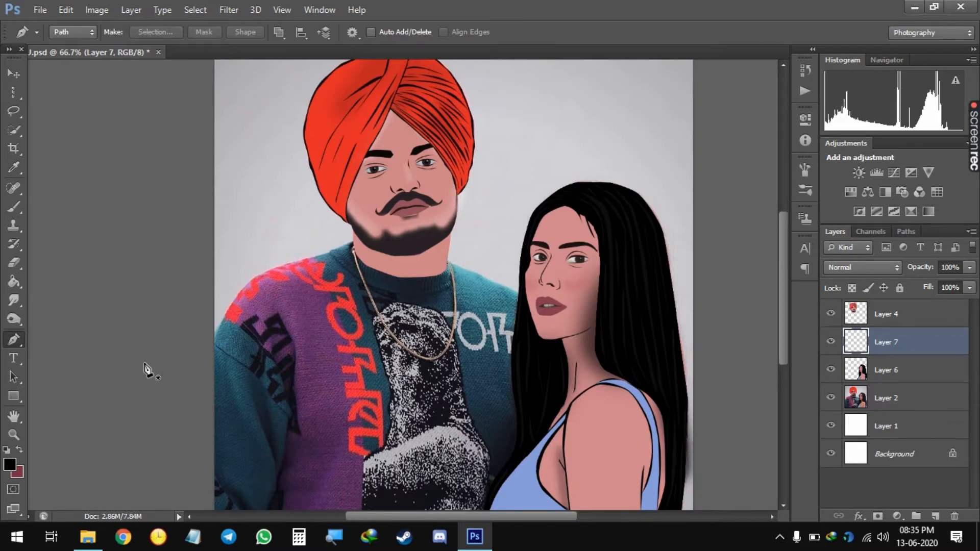
{"action": "left_click", "coordinate": [901, 404]}
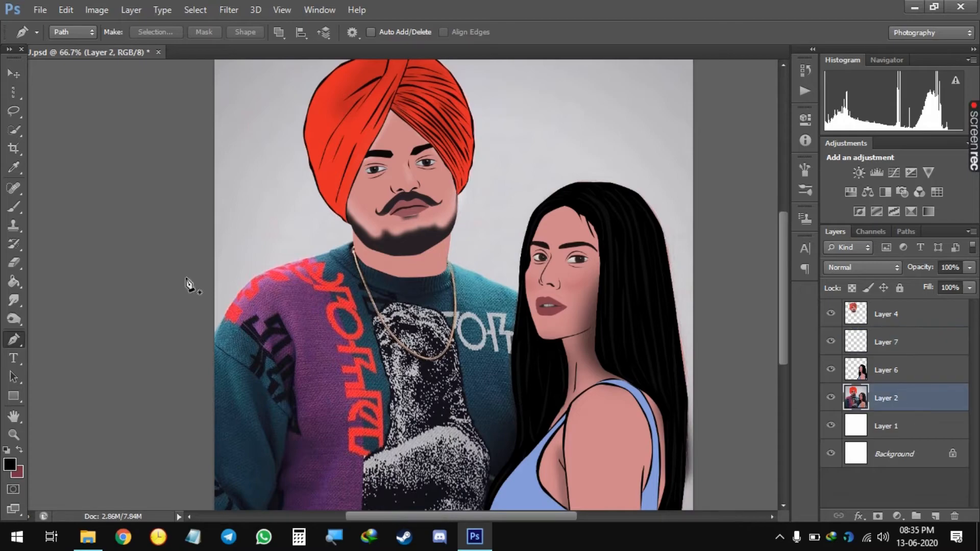
{"action": "left_click", "coordinate": [13, 130]}
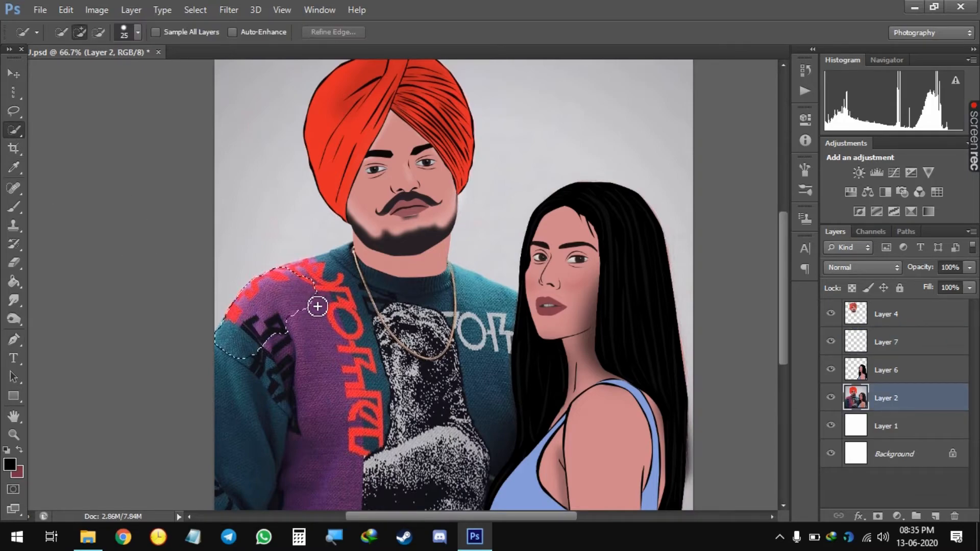
{"action": "mouse_move", "coordinate": [317, 306]}
{"action": "left_mouse_down"}
{"action": "mouse_move", "coordinate": [343, 392]}
{"action": "mouse_move", "coordinate": [298, 357]}
{"action": "mouse_move", "coordinate": [256, 479]}
{"action": "mouse_move", "coordinate": [393, 467]}
{"action": "mouse_move", "coordinate": [385, 428]}
{"action": "mouse_move", "coordinate": [482, 455]}
{"action": "left_mouse_up"}
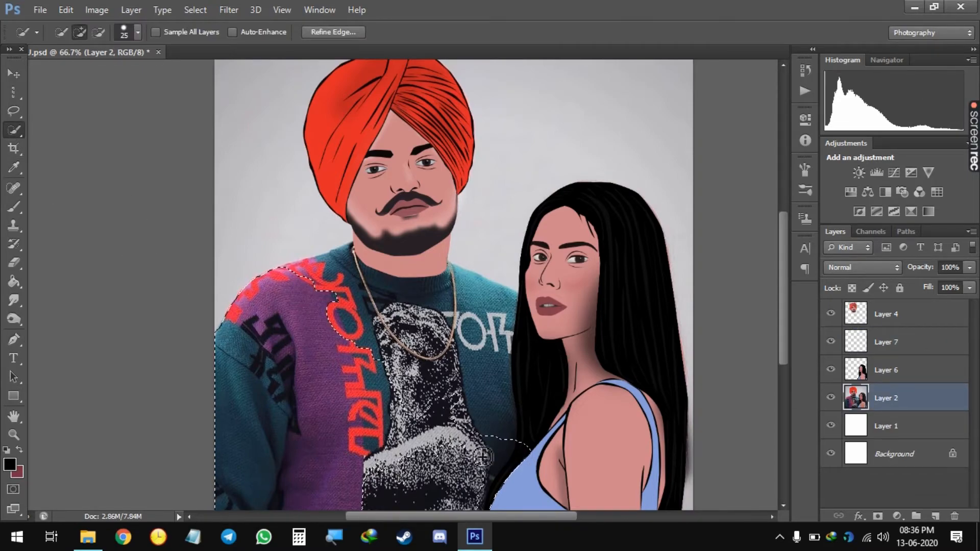
{"action": "key", "text": "ctrl+z"}
{"action": "mouse_move", "coordinate": [412, 415]}
{"action": "left_mouse_down"}
{"action": "mouse_move", "coordinate": [463, 404]}
{"action": "mouse_move", "coordinate": [435, 469]}
{"action": "left_mouse_up"}
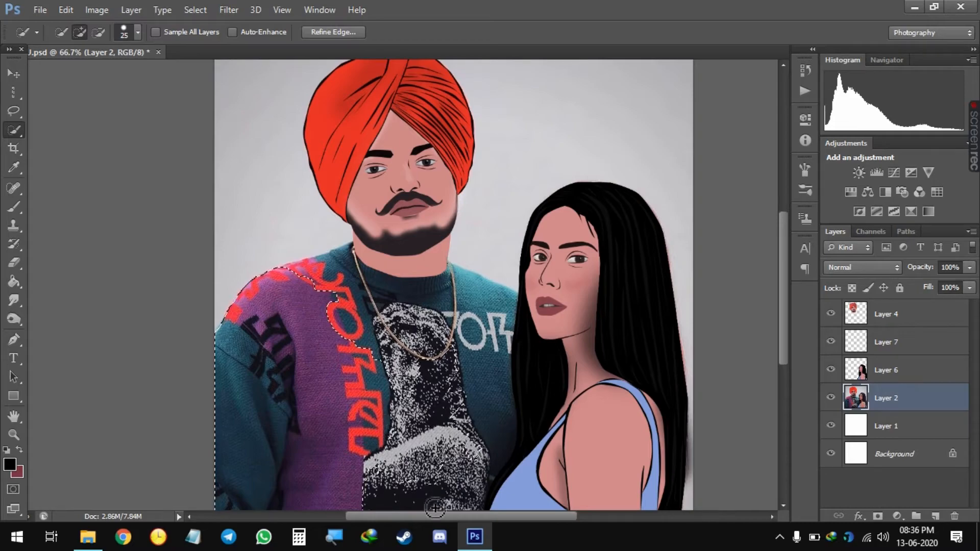
{"action": "mouse_move", "coordinate": [436, 509]}
{"action": "left_mouse_down"}
{"action": "mouse_move", "coordinate": [344, 312]}
{"action": "mouse_move", "coordinate": [432, 333]}
{"action": "mouse_move", "coordinate": [358, 335]}
{"action": "mouse_move", "coordinate": [269, 214]}
{"action": "mouse_move", "coordinate": [274, 250]}
{"action": "mouse_move", "coordinate": [272, 202]}
{"action": "mouse_move", "coordinate": [363, 220]}
{"action": "mouse_move", "coordinate": [403, 246]}
{"action": "mouse_move", "coordinate": [411, 368]}
{"action": "mouse_move", "coordinate": [373, 192]}
{"action": "left_mouse_up"}
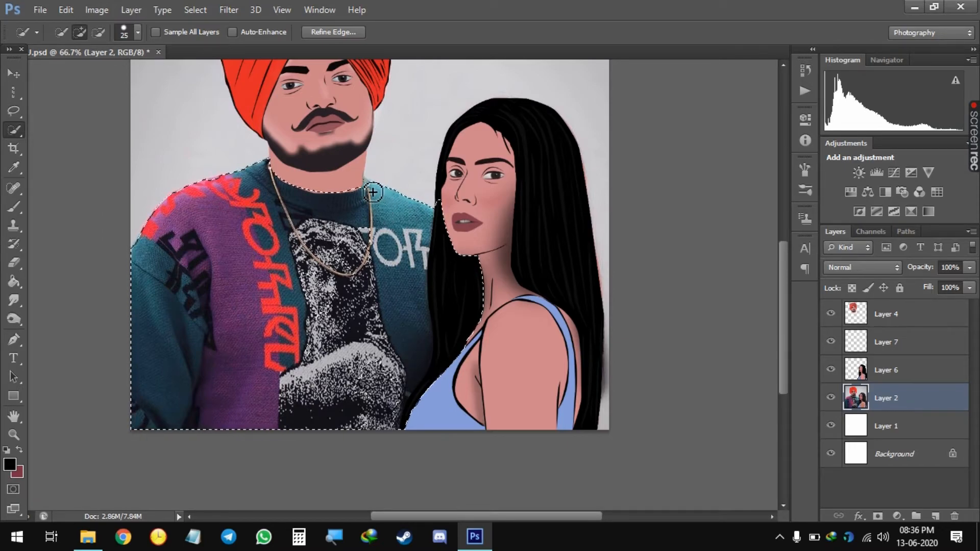
Refine the sweater selection around the collar and subtract the man's neck from it
{"action": "key", "text": "ctrl+plus"}
{"action": "key", "text": "ctrl+plus"}
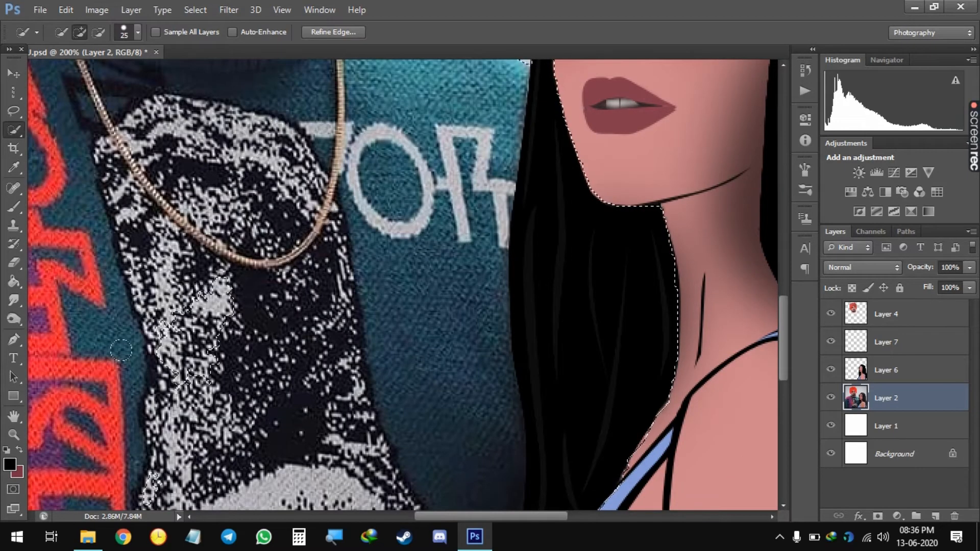
{"action": "left_click_drag", "start_coordinate": [322, 133], "coordinate": [378, 440]}
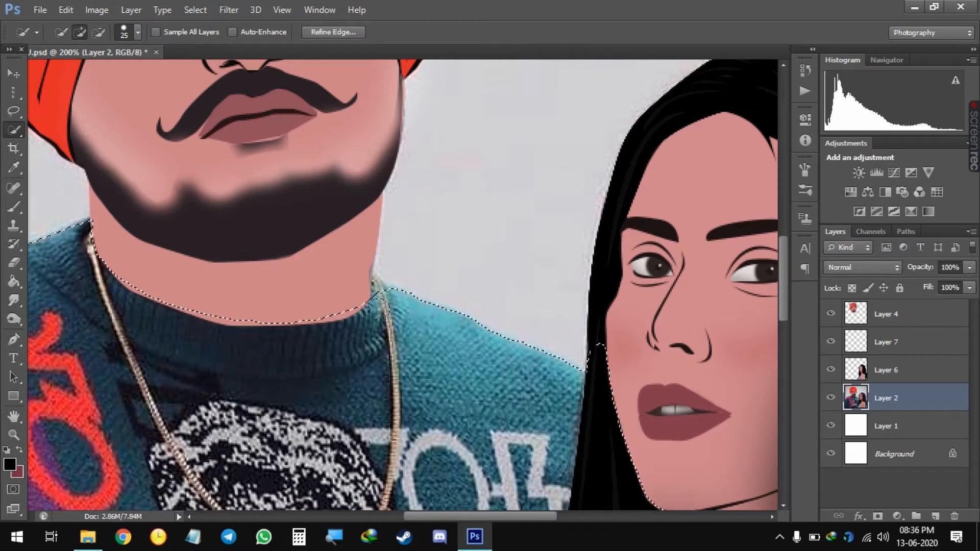
{"action": "left_click", "coordinate": [362, 293]}
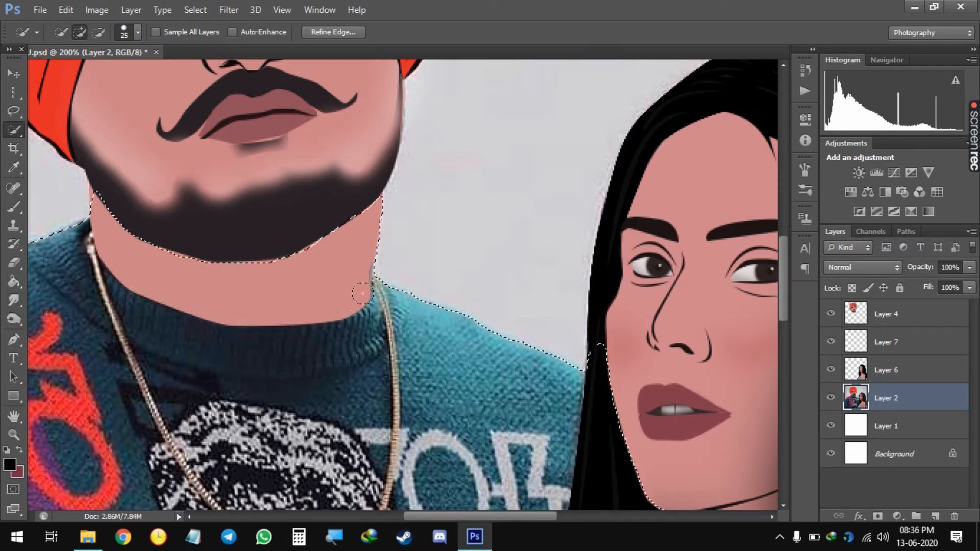
{"action": "left_click", "coordinate": [368, 222], "text": "alt"}
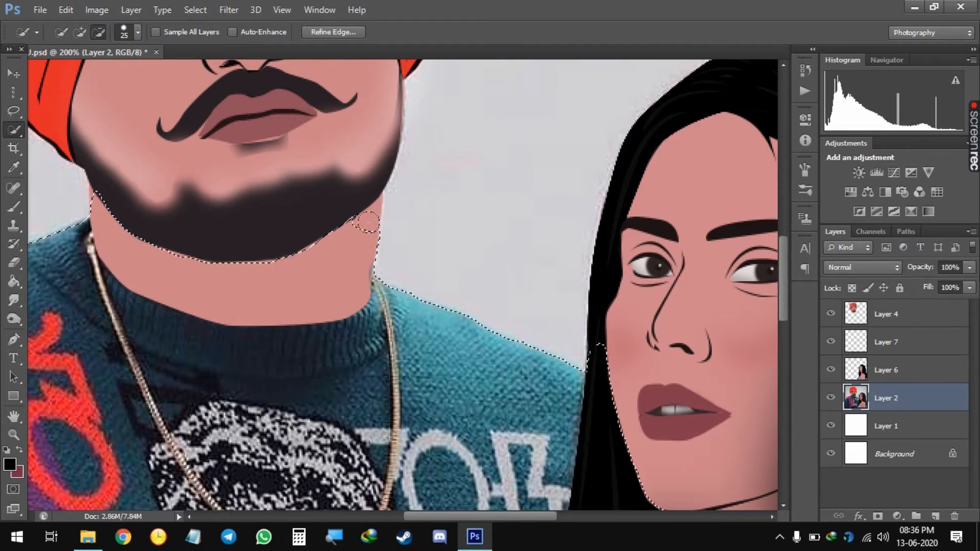
{"action": "mouse_move", "coordinate": [368, 222]}
{"action": "left_mouse_down"}
{"action": "mouse_move", "coordinate": [321, 230]}
{"action": "mouse_move", "coordinate": [319, 250]}
{"action": "mouse_move", "coordinate": [290, 261]}
{"action": "mouse_move", "coordinate": [220, 253]}
{"action": "mouse_move", "coordinate": [136, 209]}
{"action": "left_mouse_up"}
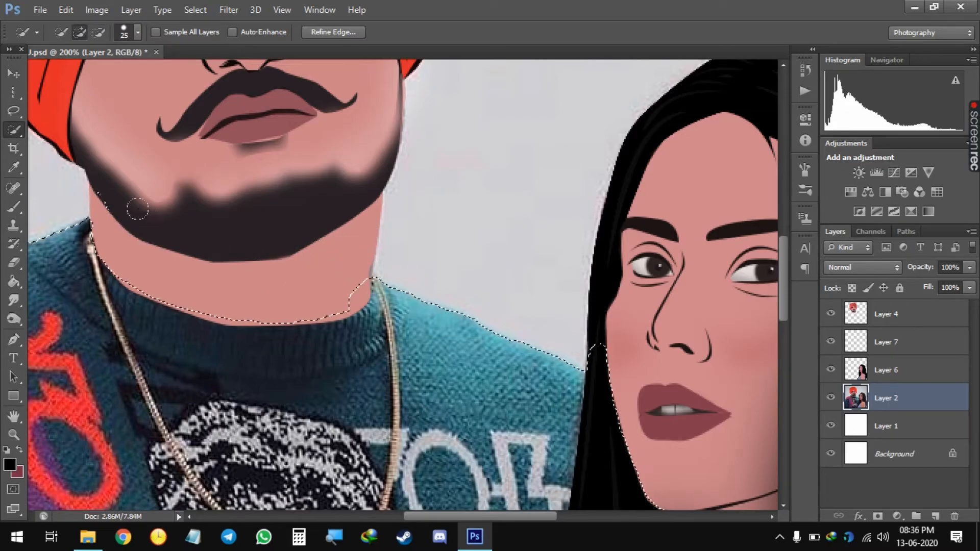
{"action": "left_click_drag", "start_coordinate": [196, 235], "coordinate": [473, 151]}
Add the missed patches of the speckled print to the sweater selection and check its edge beside the woman's hair
{"action": "left_click_drag", "start_coordinate": [141, 271], "coordinate": [273, 328]}
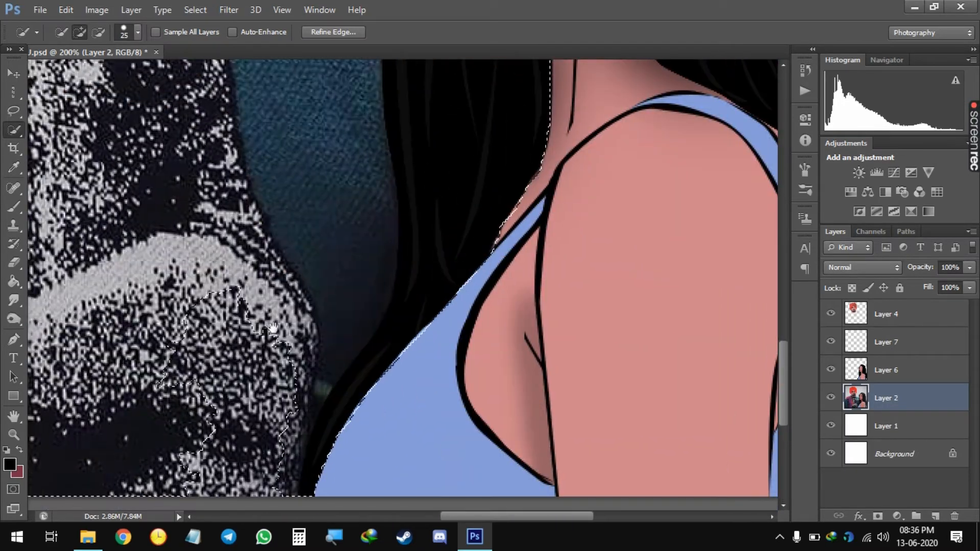
{"action": "left_click_drag", "start_coordinate": [156, 412], "coordinate": [471, 395]}
{"action": "left_click_drag", "start_coordinate": [593, 114], "coordinate": [428, 393]}
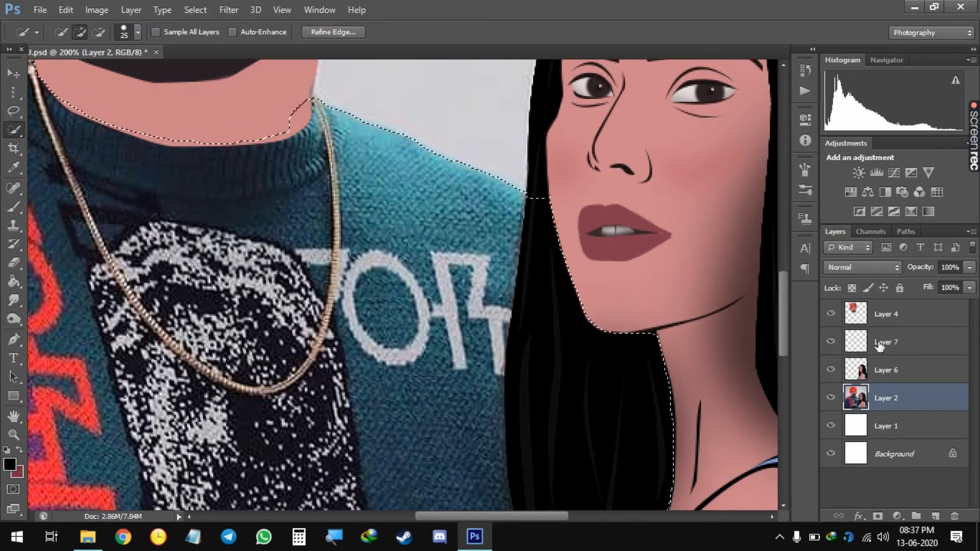
Move Layer 6 to the top of the layer stack and set the foreground colour to the sweater's teal, 3a8187
{"action": "left_click_drag", "start_coordinate": [883, 369], "coordinate": [886, 302]}
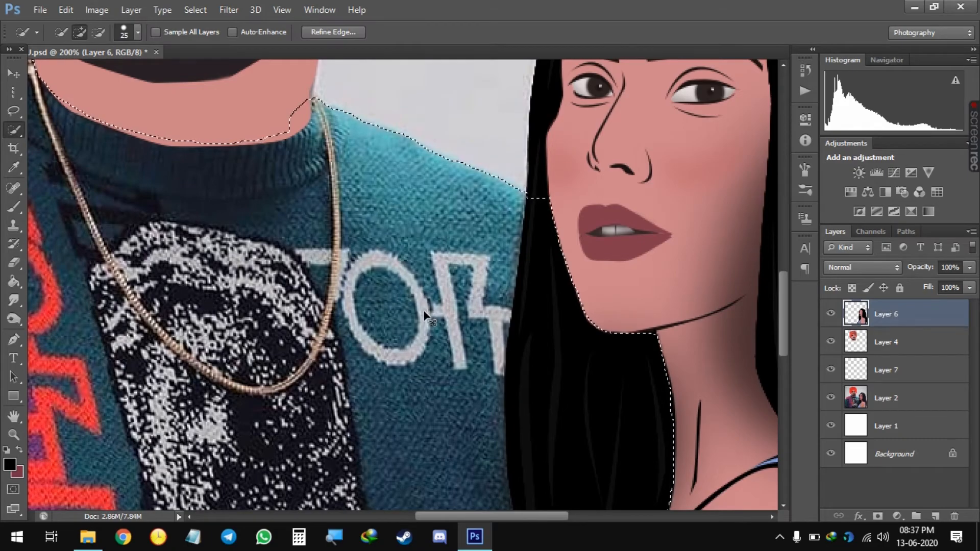
{"action": "key", "text": "ctrl+0"}
{"action": "left_click", "coordinate": [9, 464]}
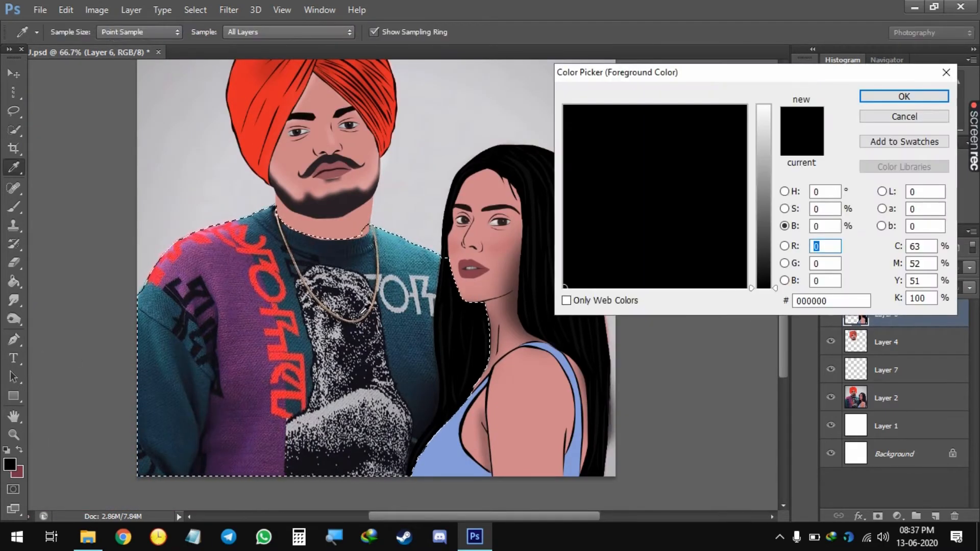
{"action": "left_click", "coordinate": [407, 258]}
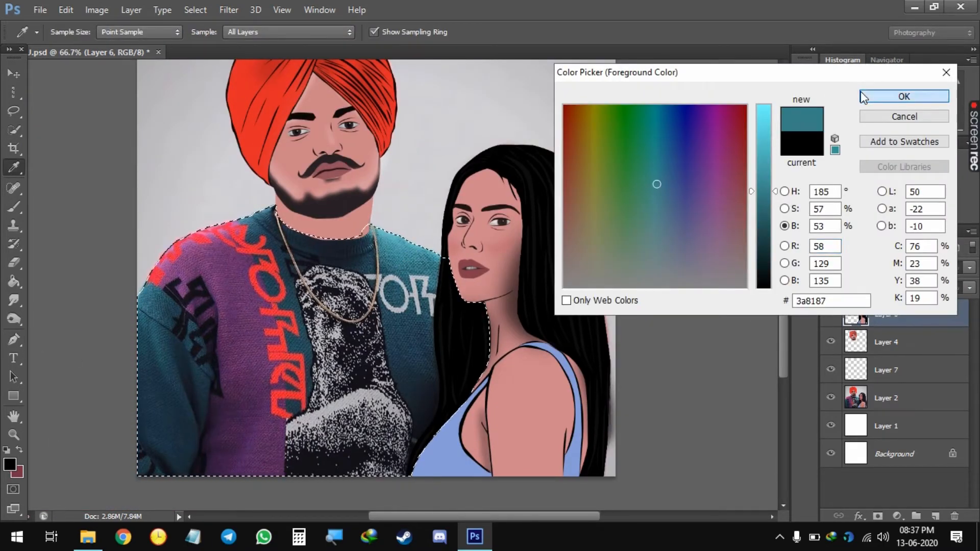
{"action": "left_click", "coordinate": [904, 96]}
Try filling the sweater selection with teal on Layer 6 using the Paint Bucket, and undo the fills
{"action": "key", "text": "g"}
{"action": "left_click", "coordinate": [305, 347]}
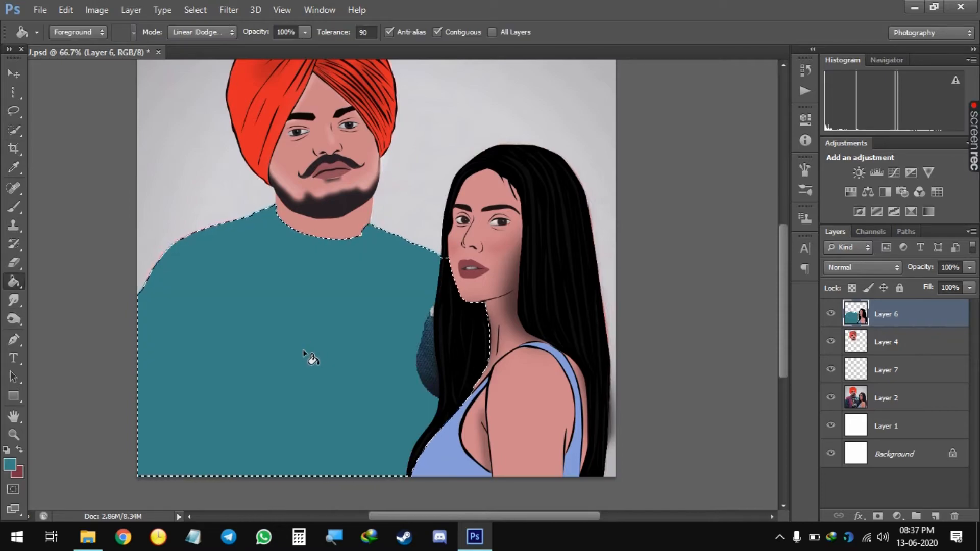
{"action": "key", "text": "ctrl+z"}
{"action": "key", "text": "ctrl+z"}
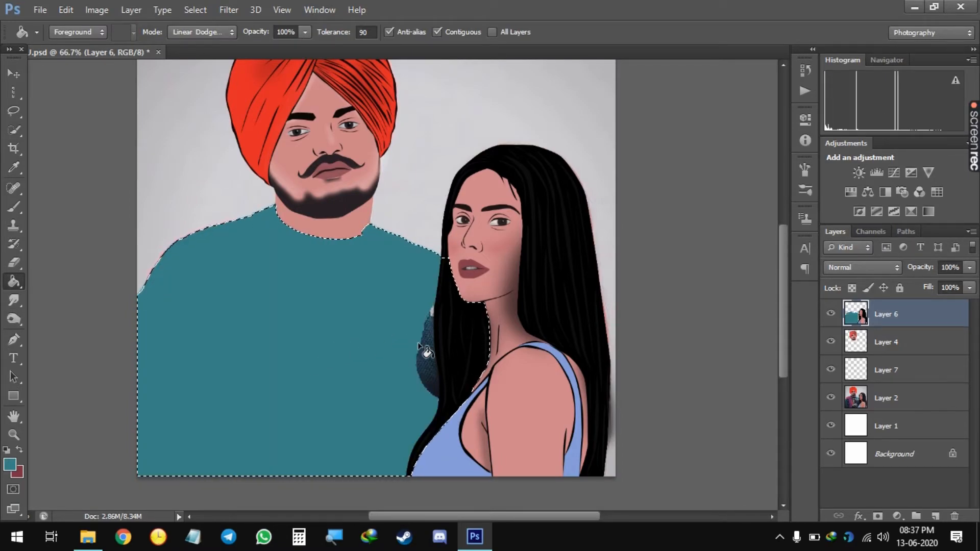
{"action": "left_click", "coordinate": [417, 346]}
{"action": "key", "text": "ctrl+alt+z"}
{"action": "key", "text": "ctrl+alt+z"}
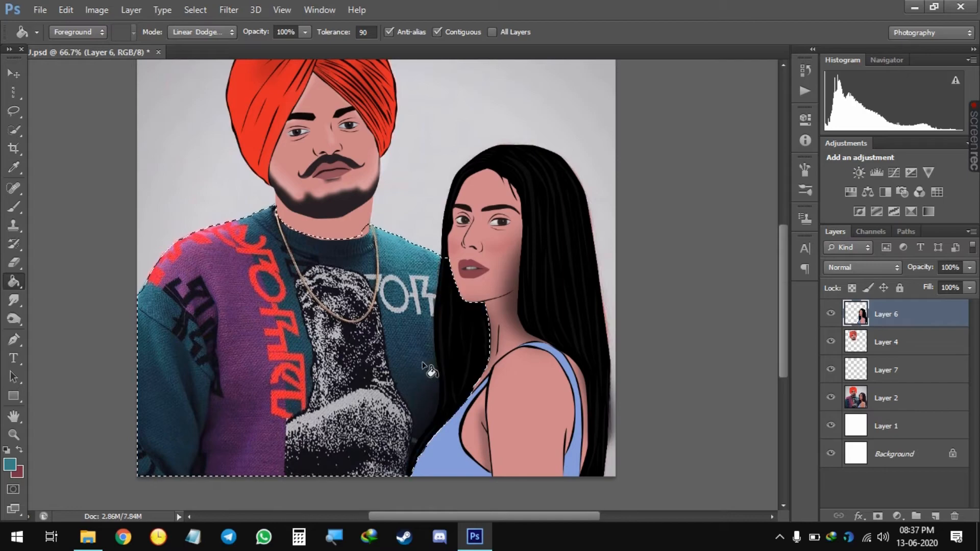
Make Layer 7 active and fill the sweater selection with teal on it
{"action": "mouse_move", "coordinate": [916, 371]}
{"action": "left_mouse_down"}
{"action": "mouse_move", "coordinate": [918, 337]}
{"action": "mouse_move", "coordinate": [918, 370]}
{"action": "left_mouse_up"}
{"action": "left_click", "coordinate": [393, 373]}
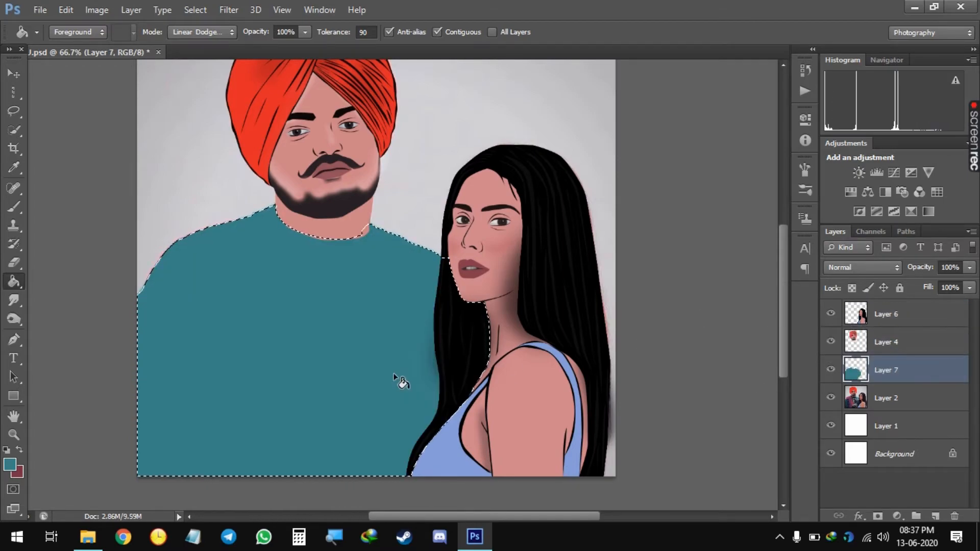
Deselect the sweater, hide the teal Layer 7 and add a new empty layer directly above it
{"action": "key", "text": "ctrl+d"}
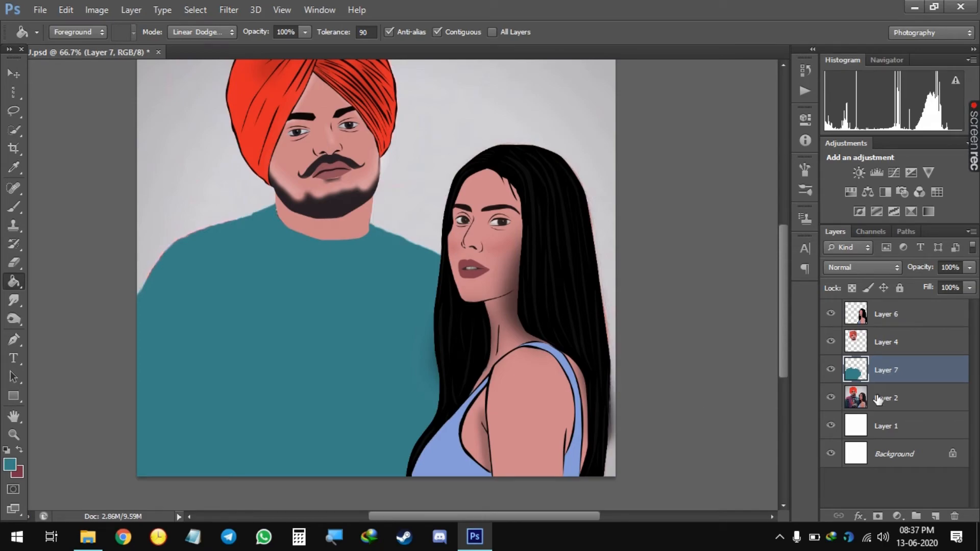
{"action": "left_click", "coordinate": [830, 370]}
{"action": "left_click", "coordinate": [830, 370]}
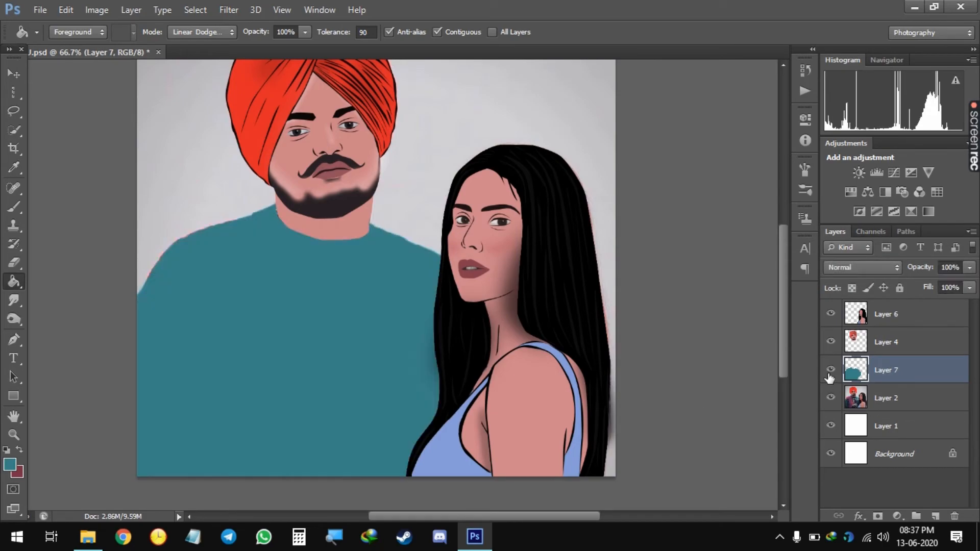
{"action": "left_click", "coordinate": [830, 370]}
{"action": "left_click", "coordinate": [935, 516]}
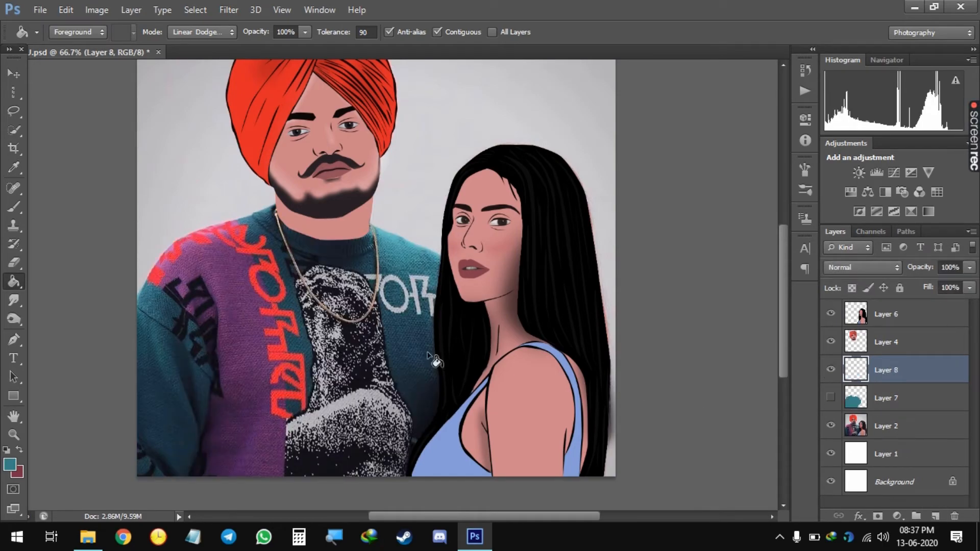
Choose the Pen tool and set the foreground colour to black for the sweater outlines
{"action": "left_click", "coordinate": [14, 340]}
{"action": "key", "text": "ctrl+plus"}
{"action": "key", "text": "ctrl+plus"}
{"action": "left_click", "coordinate": [10, 465]}
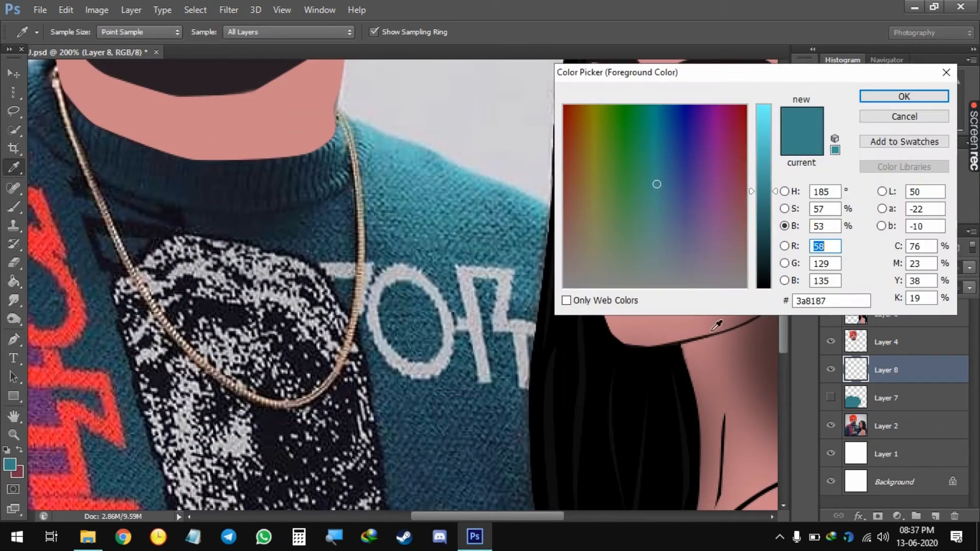
{"action": "left_click_drag", "start_coordinate": [764, 280], "coordinate": [764, 313]}
{"action": "key", "text": "Return"}
Add a new empty layer directly above Layer 4 for the outlines around the man's neck
{"action": "left_click_drag", "start_coordinate": [393, 352], "coordinate": [509, 488]}
{"action": "key", "text": "ctrl+plus"}
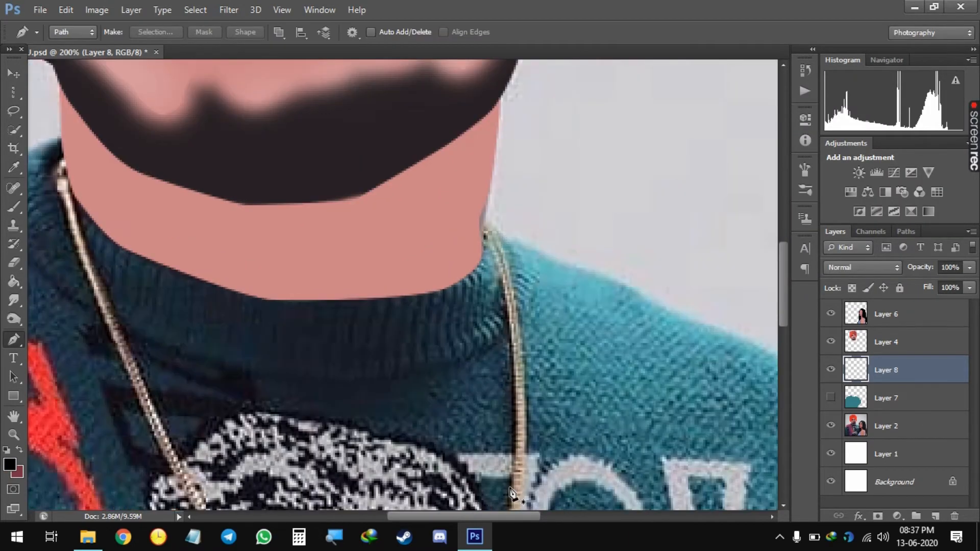
{"action": "left_click_drag", "start_coordinate": [547, 378], "coordinate": [558, 284]}
{"action": "left_click_drag", "start_coordinate": [383, 317], "coordinate": [583, 398]}
{"action": "left_click_drag", "start_coordinate": [542, 307], "coordinate": [425, 340]}
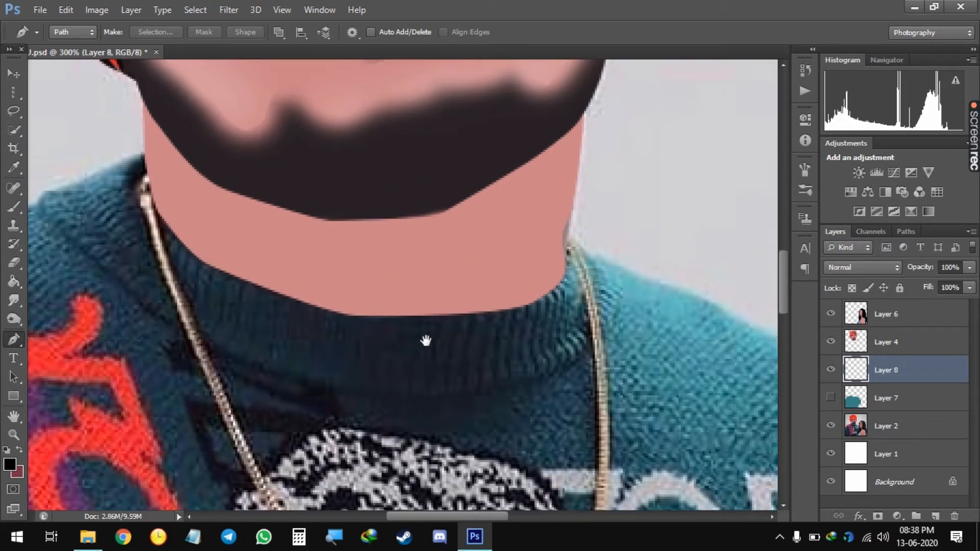
{"action": "left_click", "coordinate": [831, 397]}
{"action": "left_click", "coordinate": [830, 397]}
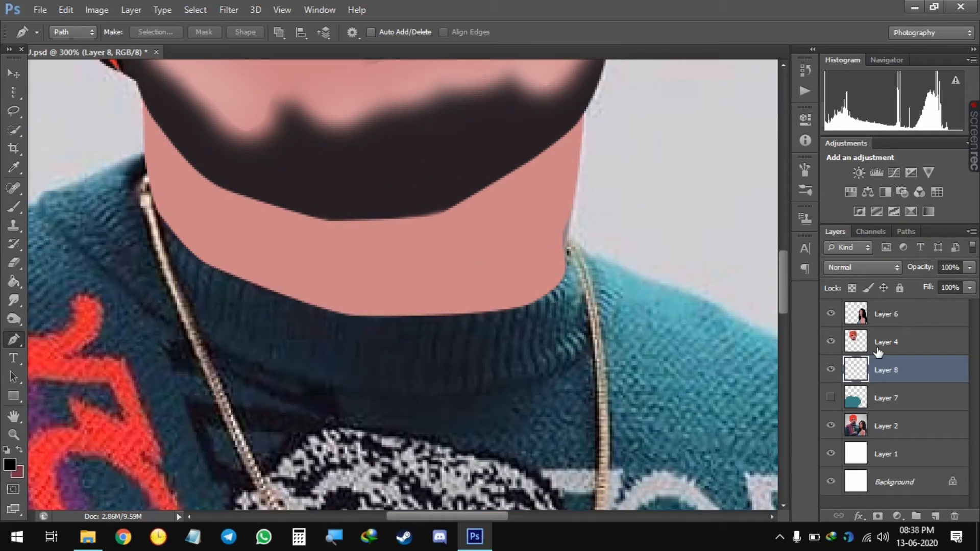
{"action": "left_click", "coordinate": [877, 344]}
{"action": "left_click", "coordinate": [935, 516]}
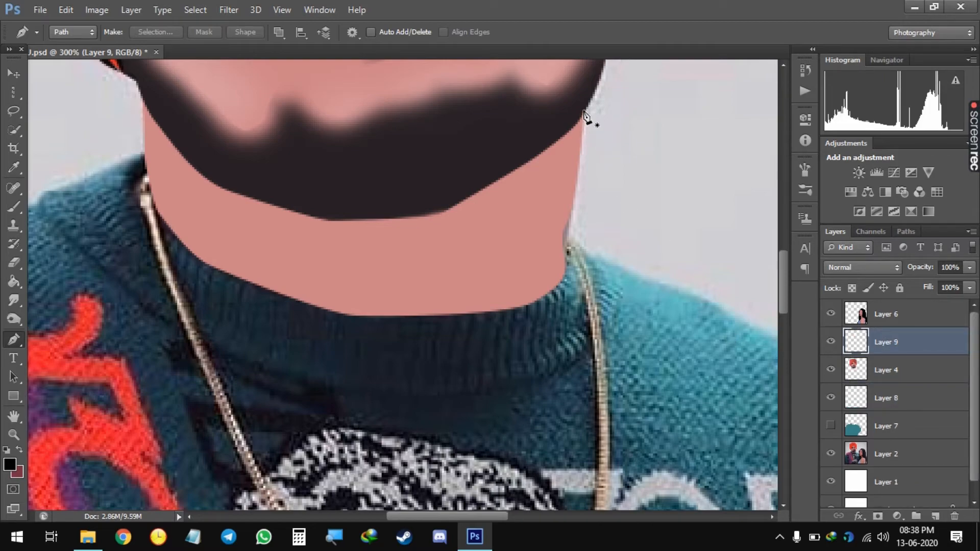
Trace the right edge of the man's neck from the beard to the collar and stroke the path in black
{"action": "left_click", "coordinate": [585, 108]}
{"action": "left_click", "coordinate": [569, 241]}
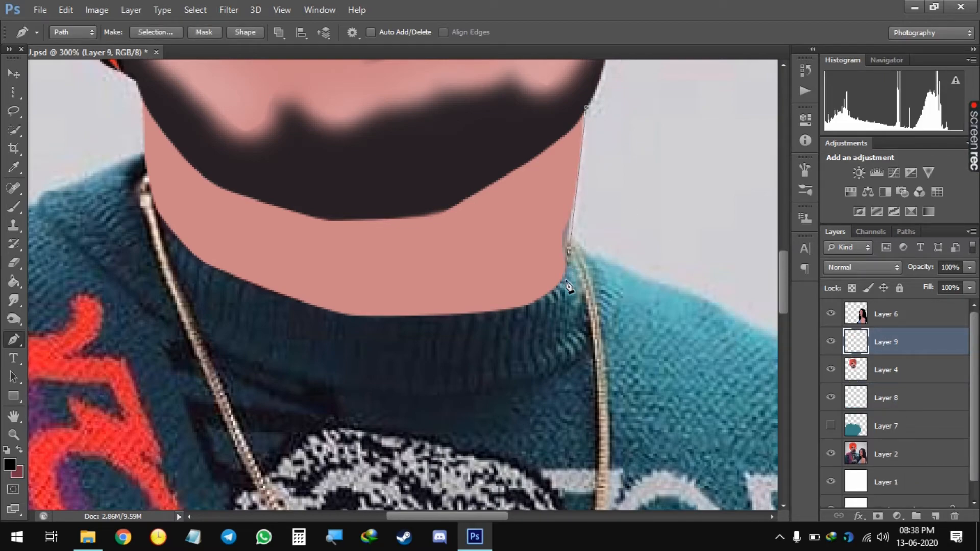
{"action": "right_click", "coordinate": [593, 96]}
{"action": "left_click", "coordinate": [635, 176]}
{"action": "key", "text": "Return"}
Trace a path down the left edge of the man's neck and along the sweater's neckline to its right end
{"action": "scroll", "coordinate": [363, 281], "scroll_direction": "left", "scroll_amount": 3}
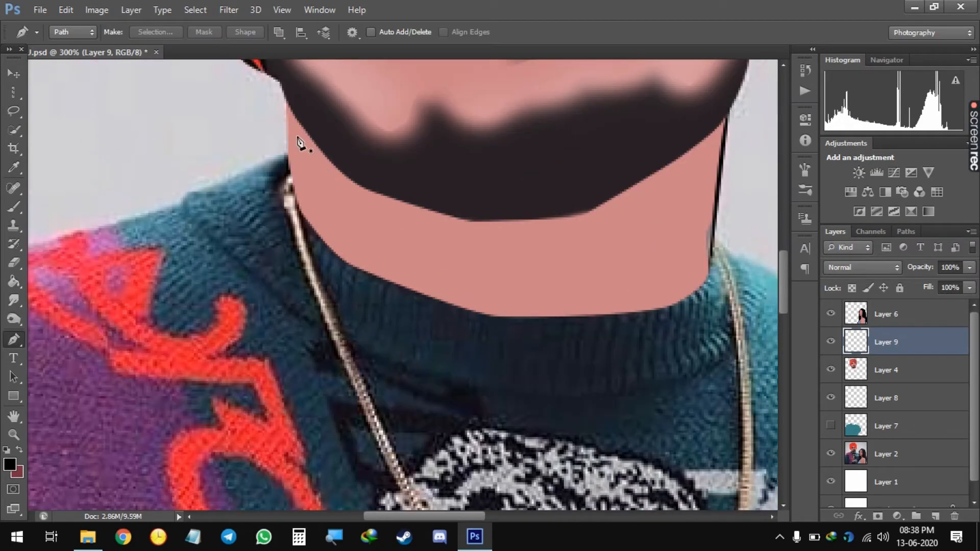
{"action": "left_click", "coordinate": [284, 98]}
{"action": "left_click", "coordinate": [287, 151]}
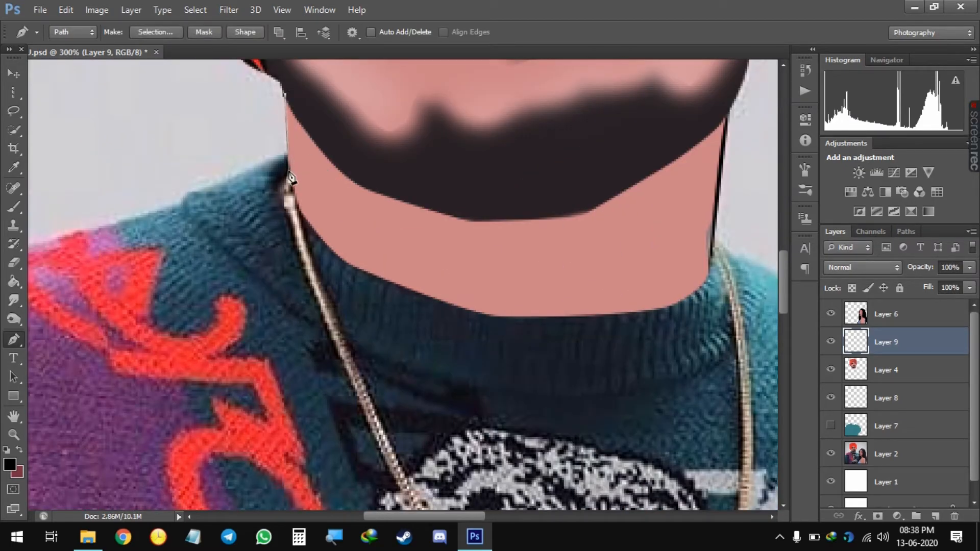
{"action": "left_click", "coordinate": [292, 193]}
{"action": "left_click", "coordinate": [320, 256]}
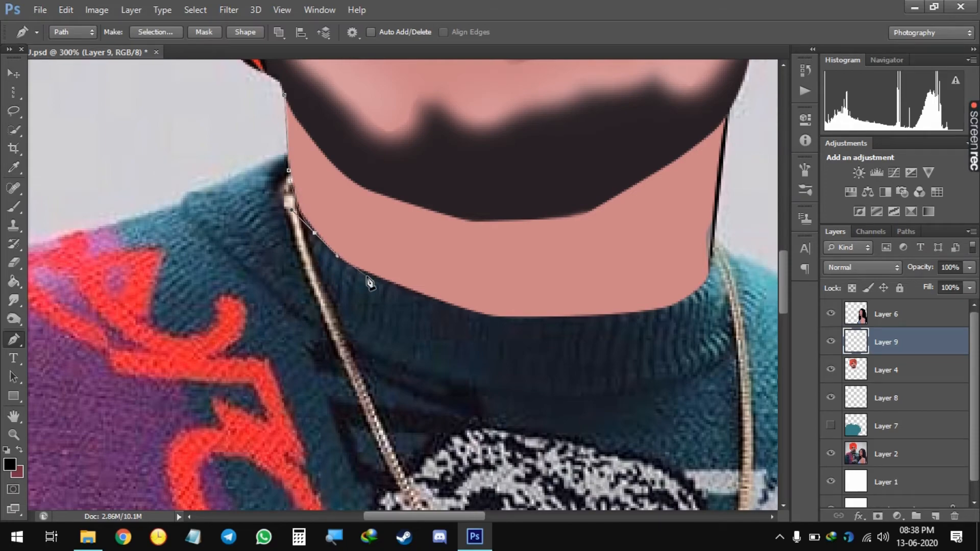
{"action": "left_click_drag", "start_coordinate": [422, 296], "coordinate": [501, 322]}
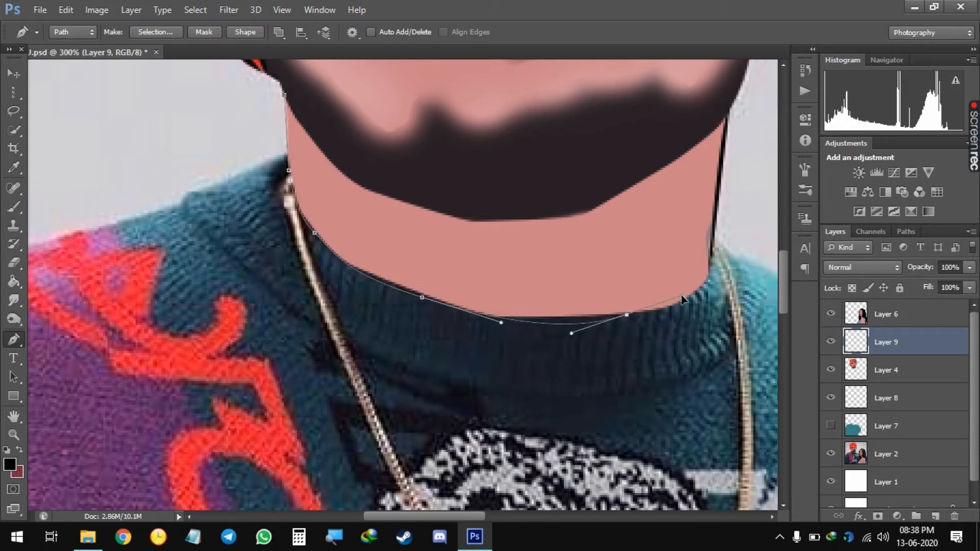
{"action": "left_click_drag", "start_coordinate": [547, 319], "coordinate": [580, 321]}
{"action": "left_click_drag", "start_coordinate": [687, 301], "coordinate": [582, 329]}
{"action": "left_click", "coordinate": [713, 260]}
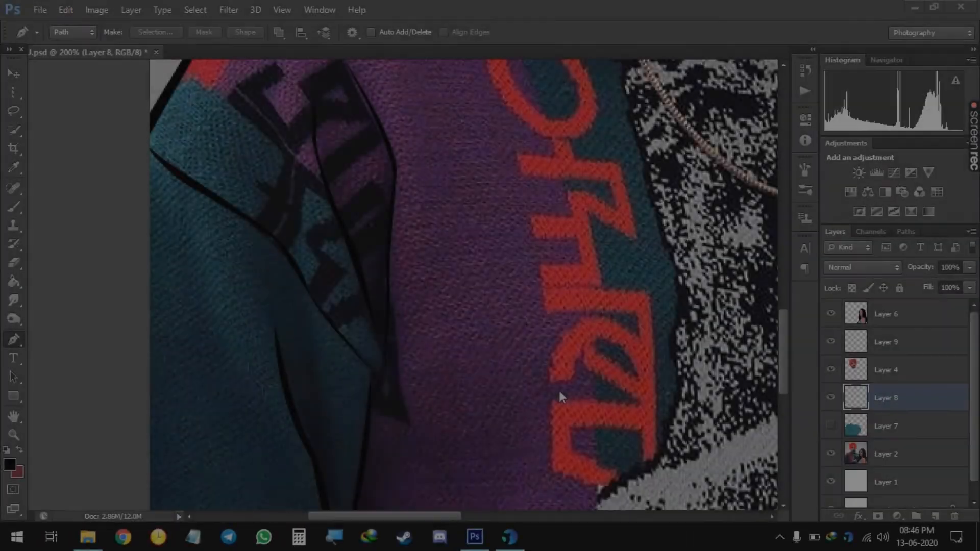
Examine the black outlines of the collar, shoulders and sleeve folds with the teal Layer 7 shown and hidden
{"action": "left_click_drag", "start_coordinate": [427, 350], "coordinate": [306, 359]}
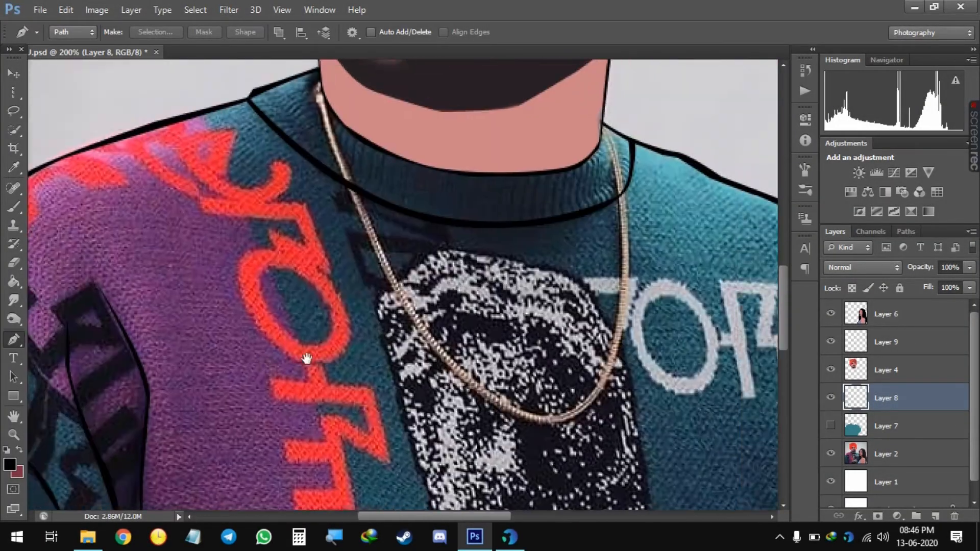
{"action": "left_click_drag", "start_coordinate": [753, 480], "coordinate": [457, 100]}
{"action": "left_click_drag", "start_coordinate": [361, 390], "coordinate": [477, 378]}
{"action": "left_click_drag", "start_coordinate": [417, 250], "coordinate": [531, 384]}
{"action": "key", "text": "ctrl+minus"}
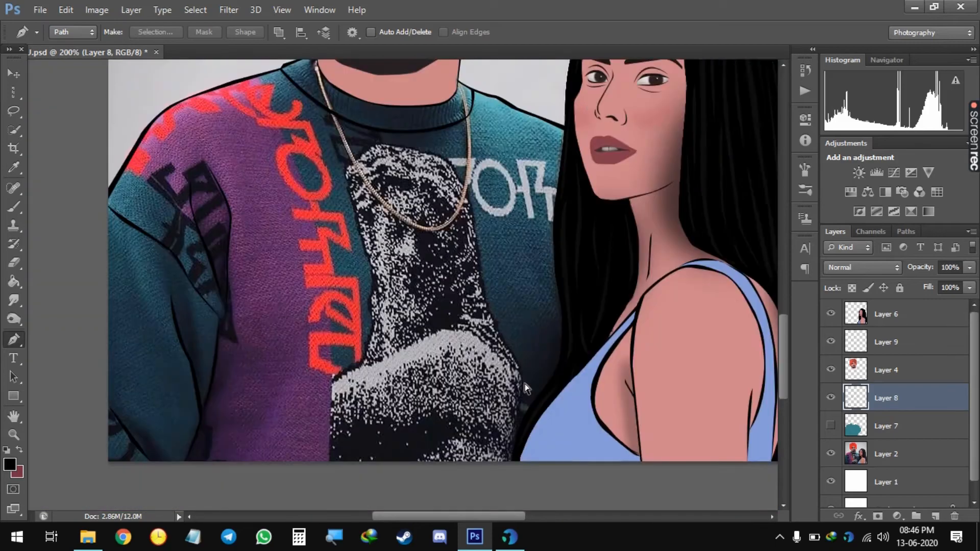
{"action": "key", "text": "ctrl+minus"}
{"action": "key", "text": "ctrl+minus"}
{"action": "left_click", "coordinate": [830, 426]}
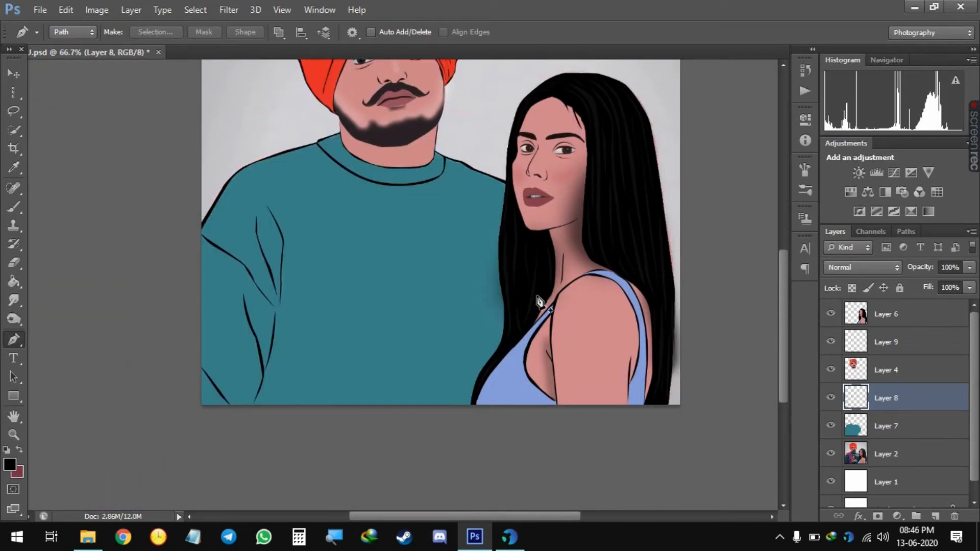
{"action": "left_click_drag", "start_coordinate": [455, 269], "coordinate": [447, 361]}
{"action": "left_click", "coordinate": [830, 426]}
{"action": "left_click", "coordinate": [830, 427]}
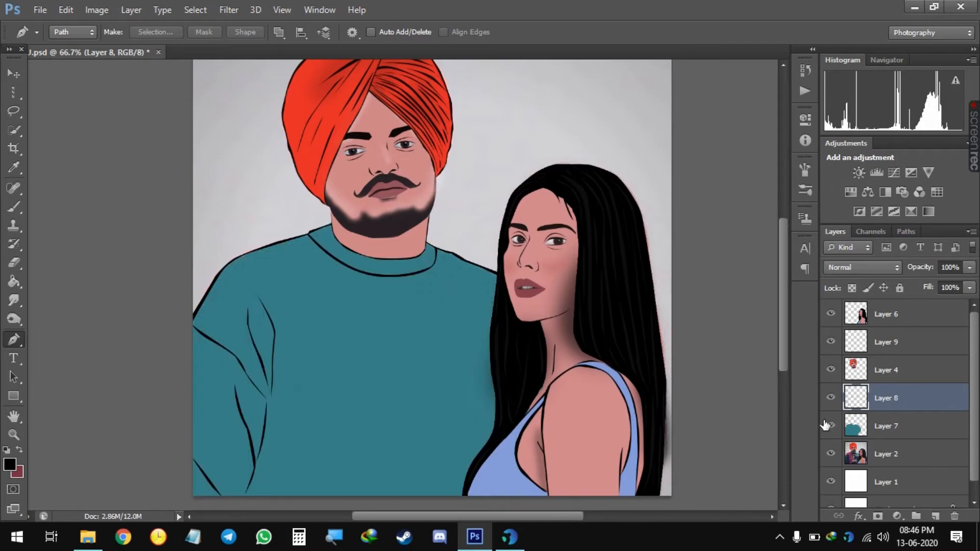
{"action": "left_click", "coordinate": [832, 429]}
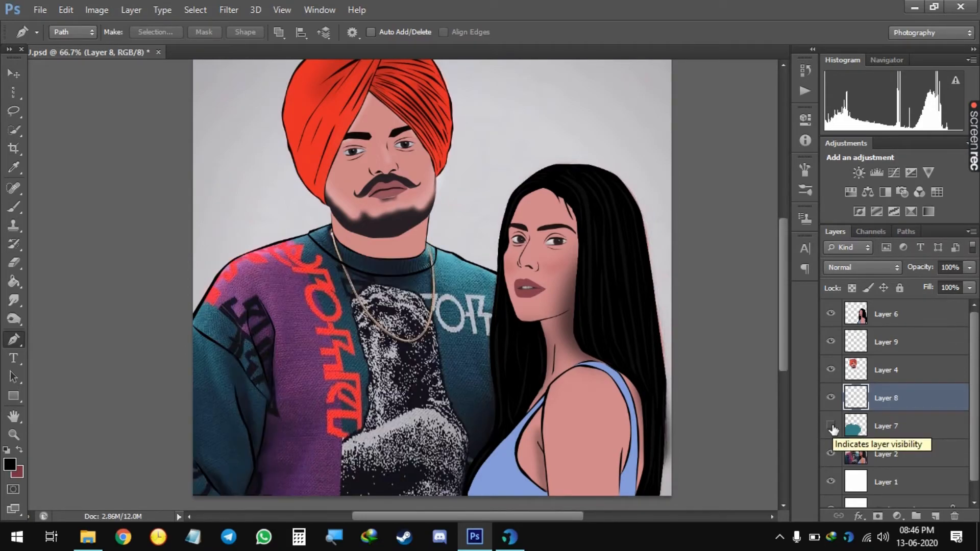
{"action": "left_click", "coordinate": [831, 427]}
{"action": "left_click", "coordinate": [830, 427]}
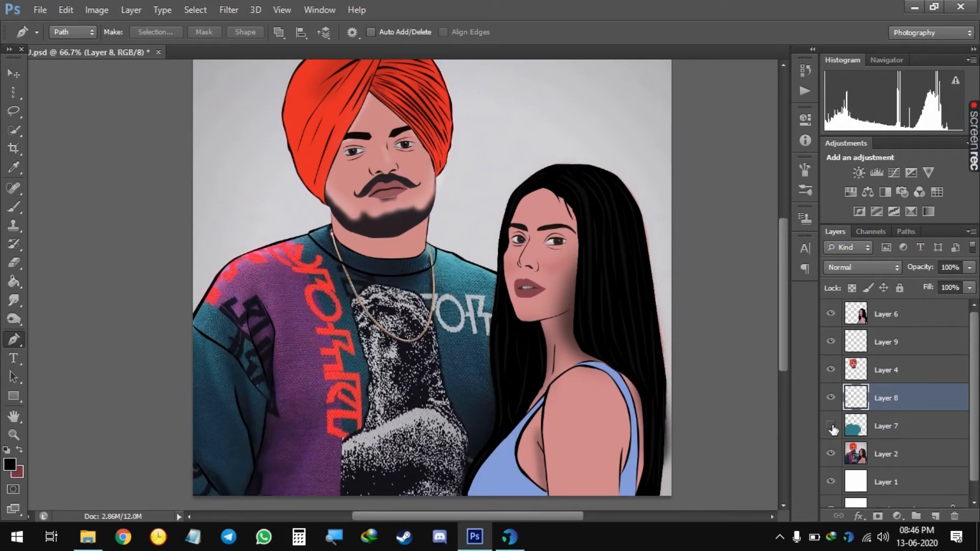
Add a new layer above Layer 7 and trace the sweater's purple panel from the shoulder down to the hem
{"action": "left_click", "coordinate": [935, 516]}
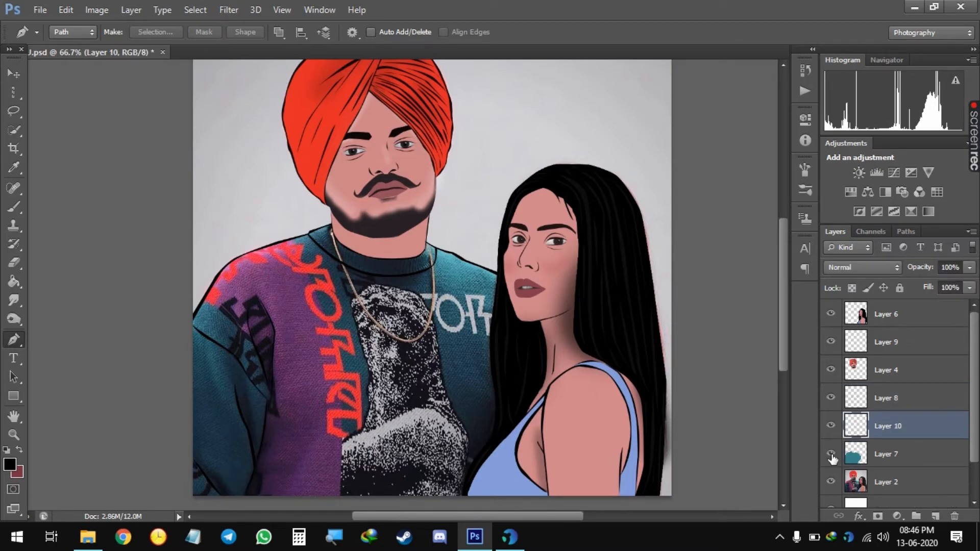
{"action": "left_click", "coordinate": [830, 454]}
{"action": "left_click", "coordinate": [830, 454]}
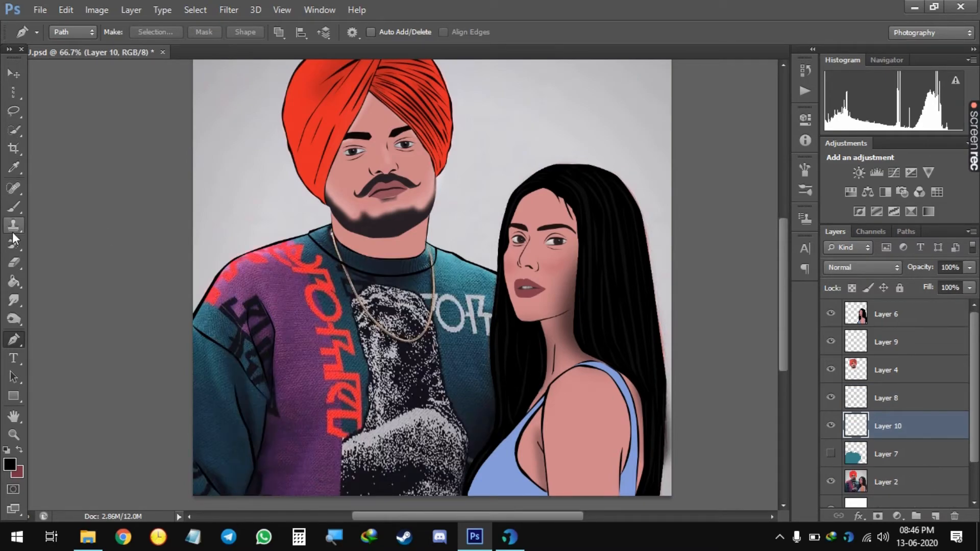
{"action": "left_click", "coordinate": [292, 238]}
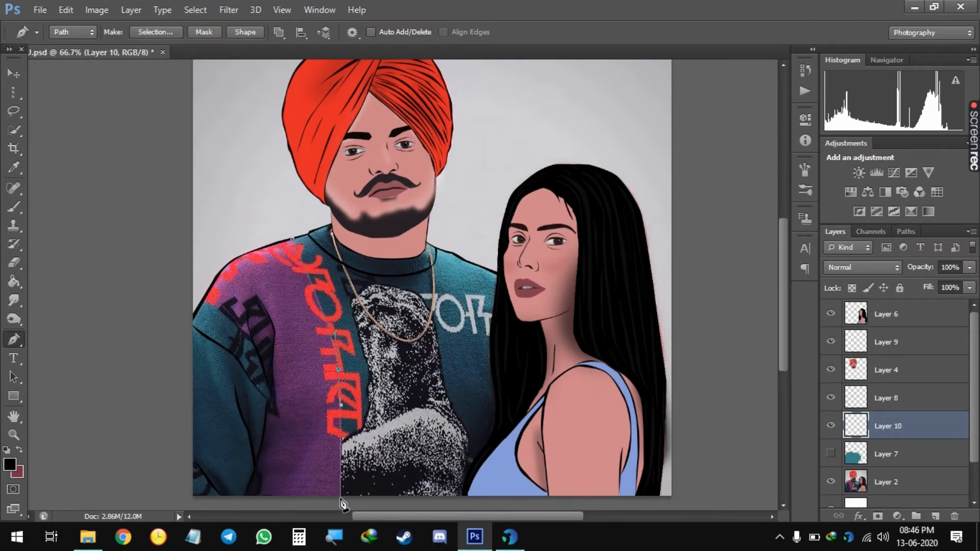
{"action": "left_click_drag", "start_coordinate": [342, 502], "coordinate": [262, 506]}
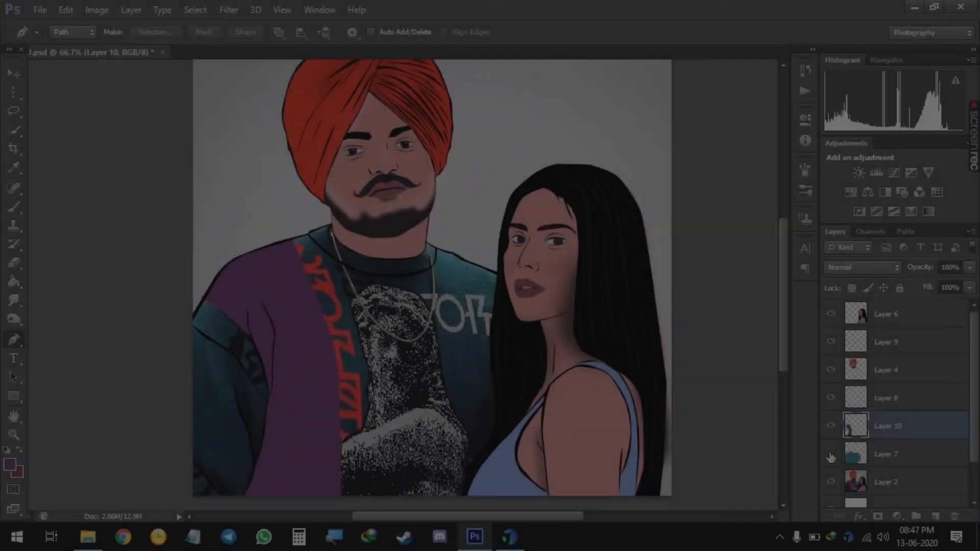
Check the purple panel against the teal base, hide Layers 7 and 10, and add a new layer above Layer 10
{"action": "left_click", "coordinate": [830, 454]}
{"action": "left_click", "coordinate": [830, 454]}
{"action": "left_click", "coordinate": [830, 454]}
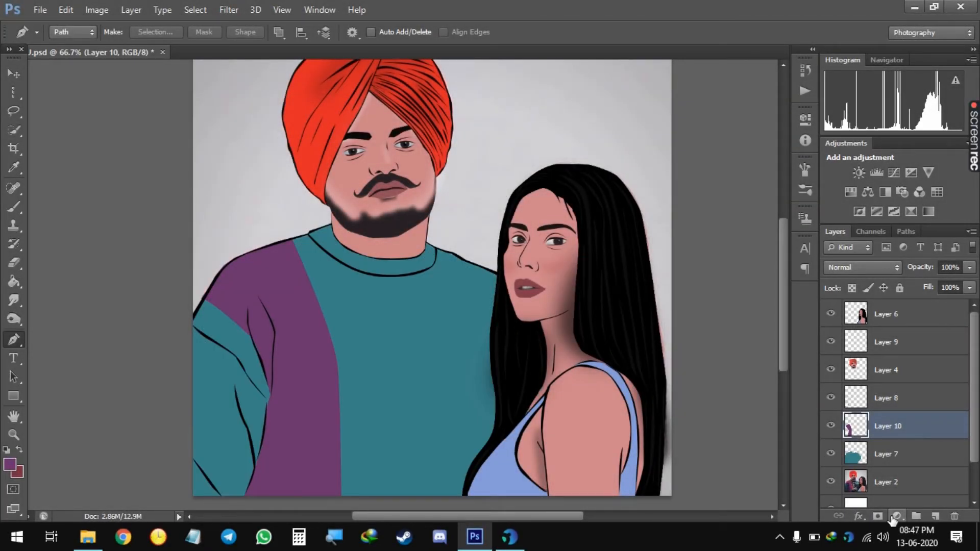
{"action": "left_click", "coordinate": [830, 454]}
{"action": "left_click", "coordinate": [830, 426]}
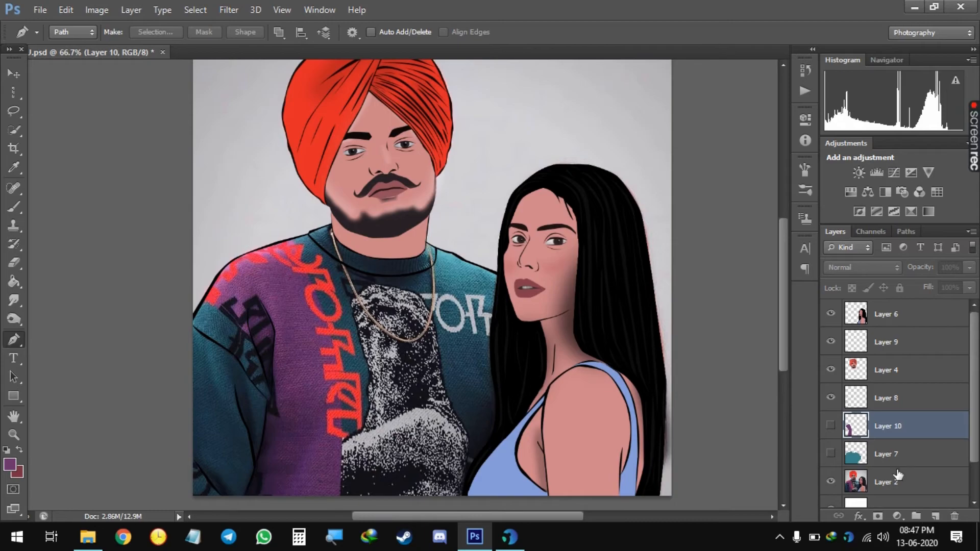
{"action": "left_click", "coordinate": [935, 516]}
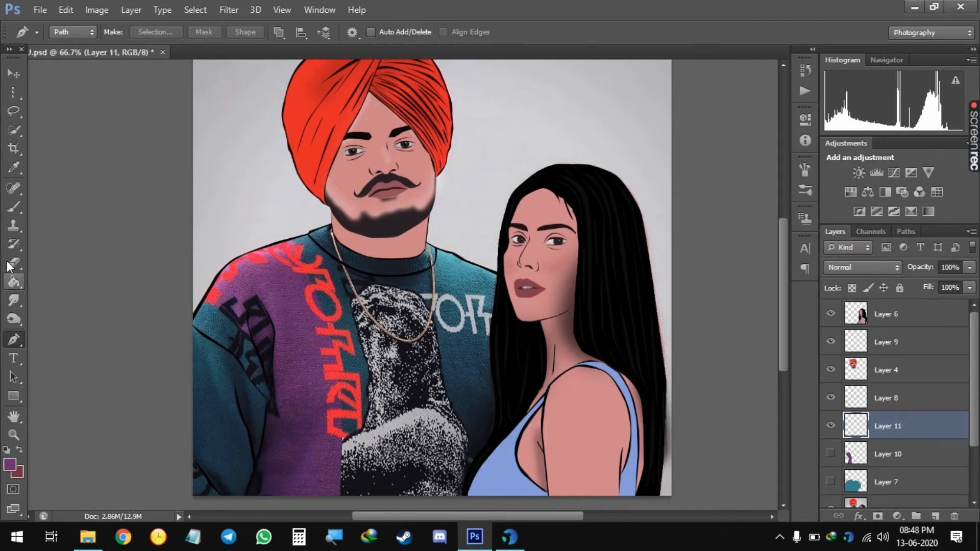
Set the foreground colour to black for the sweater's fold shadows
{"action": "left_click", "coordinate": [12, 468]}
{"action": "left_click_drag", "start_coordinate": [769, 275], "coordinate": [730, 305]}
{"action": "key", "text": "Return"}
Trace a closed path around the shadow beside the fold line at the sleeve's lower left corner on Layer 11
{"action": "key", "text": "ctrl+plus"}
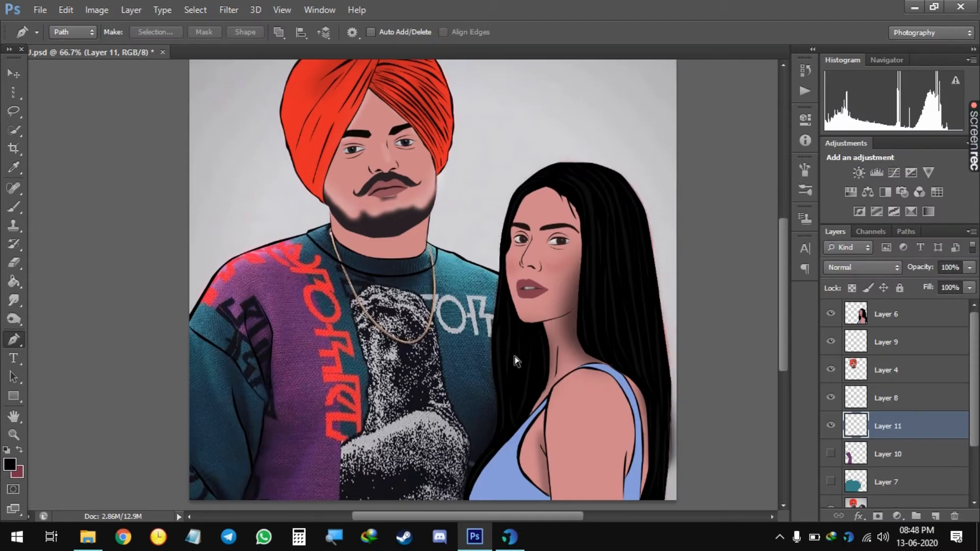
{"action": "key", "text": "ctrl+plus"}
{"action": "key", "text": "ctrl+plus"}
{"action": "left_click_drag", "start_coordinate": [357, 434], "coordinate": [568, 208]}
{"action": "left_click_drag", "start_coordinate": [151, 340], "coordinate": [168, 351]}
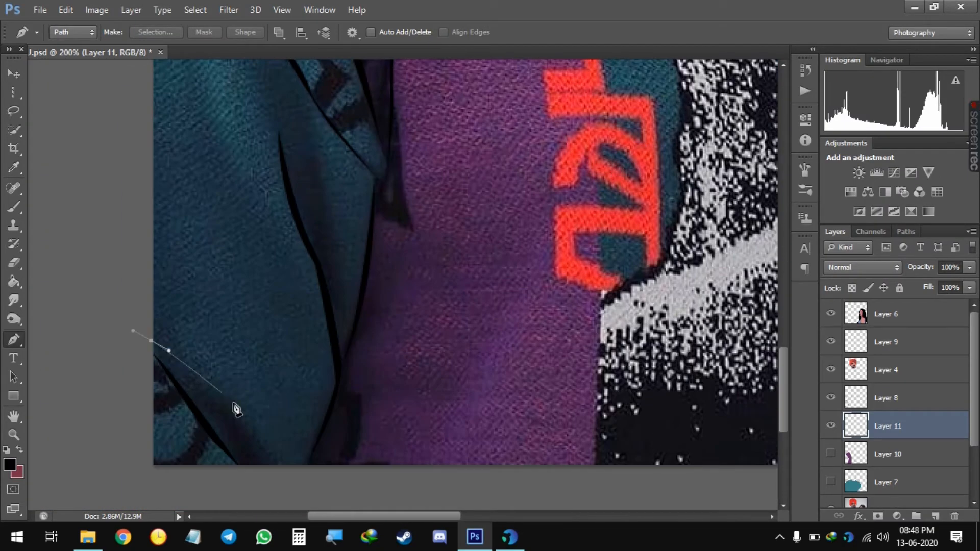
{"action": "left_click_drag", "start_coordinate": [249, 435], "coordinate": [264, 465]}
{"action": "left_click", "coordinate": [277, 487]}
{"action": "left_click", "coordinate": [224, 452]}
{"action": "left_click_drag", "start_coordinate": [184, 395], "coordinate": [179, 391]}
{"action": "left_click", "coordinate": [142, 345]}
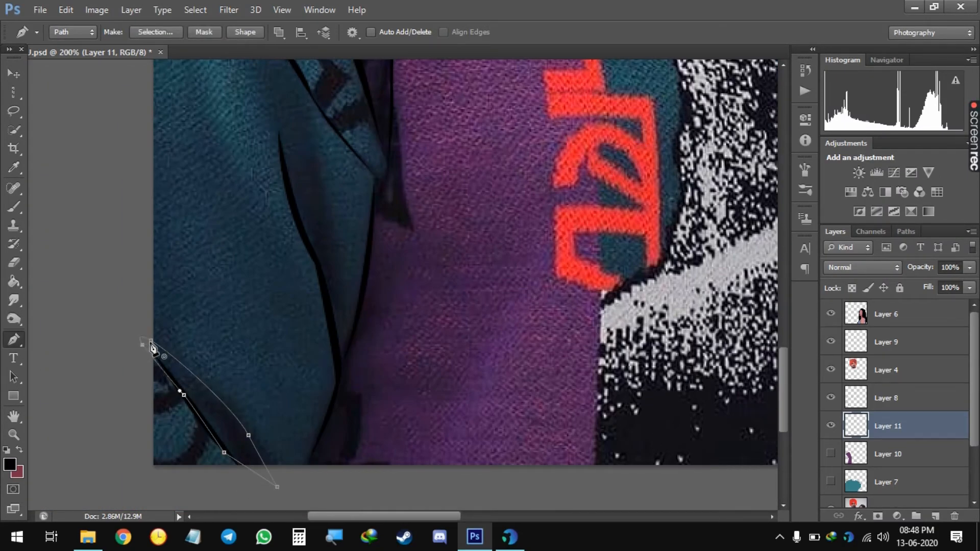
{"action": "left_click", "coordinate": [151, 342]}
Fill the lower sleeve shadow path with black and clear the path
{"action": "right_click", "coordinate": [151, 341]}
{"action": "right_click", "coordinate": [308, 301]}
{"action": "left_click", "coordinate": [357, 277]}
{"action": "key", "text": "Return"}
{"action": "key", "text": "Return"}
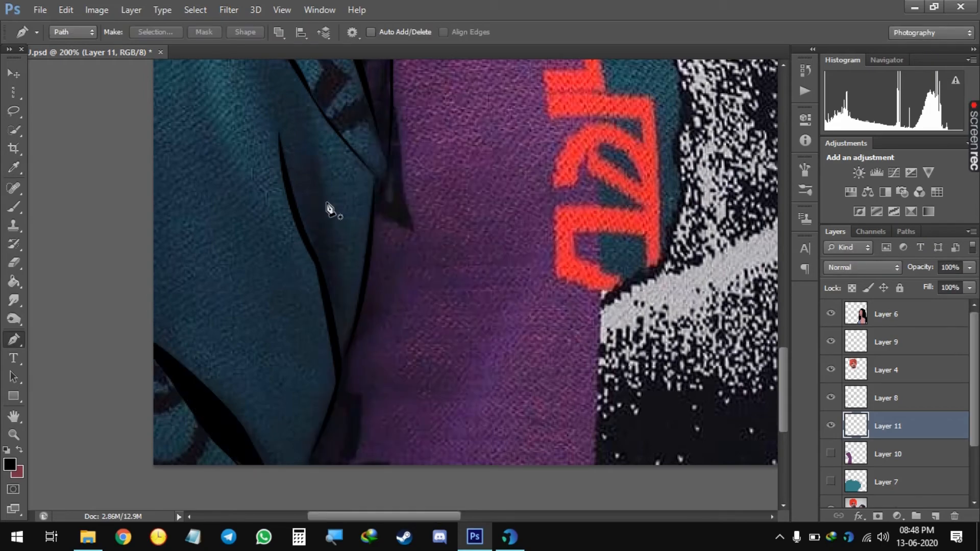
Trace a long closed shadow shape along the sleeve's inner fold line, from near the elbow crease down to the fold's lower end
{"action": "left_click", "coordinate": [340, 380]}
{"action": "left_click_drag", "start_coordinate": [339, 291], "coordinate": [334, 279]}
{"action": "left_click_drag", "start_coordinate": [315, 160], "coordinate": [310, 146]}
{"action": "left_click_drag", "start_coordinate": [312, 97], "coordinate": [314, 182]}
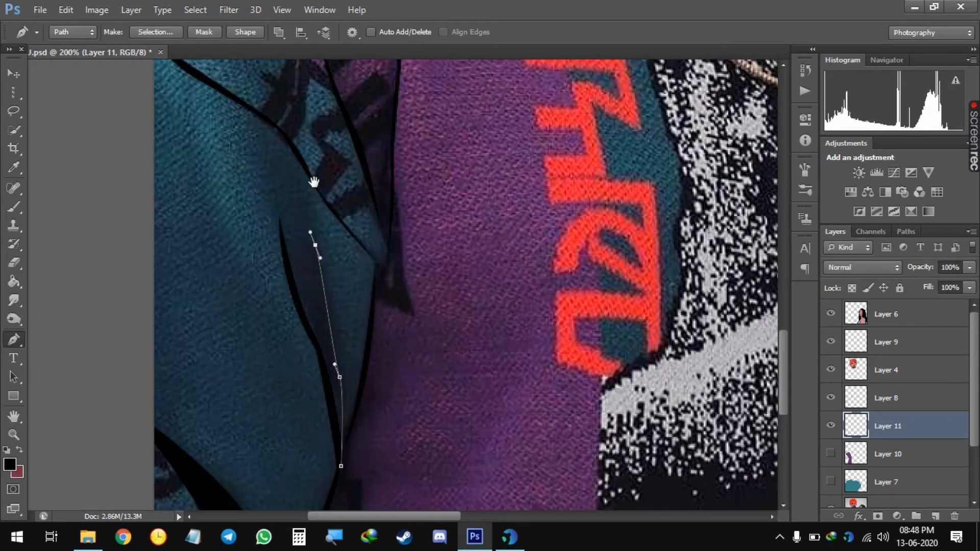
{"action": "left_click", "coordinate": [285, 150]}
{"action": "left_click", "coordinate": [256, 133]}
{"action": "left_click_drag", "start_coordinate": [294, 289], "coordinate": [298, 297]}
{"action": "left_click_drag", "start_coordinate": [318, 357], "coordinate": [320, 365]}
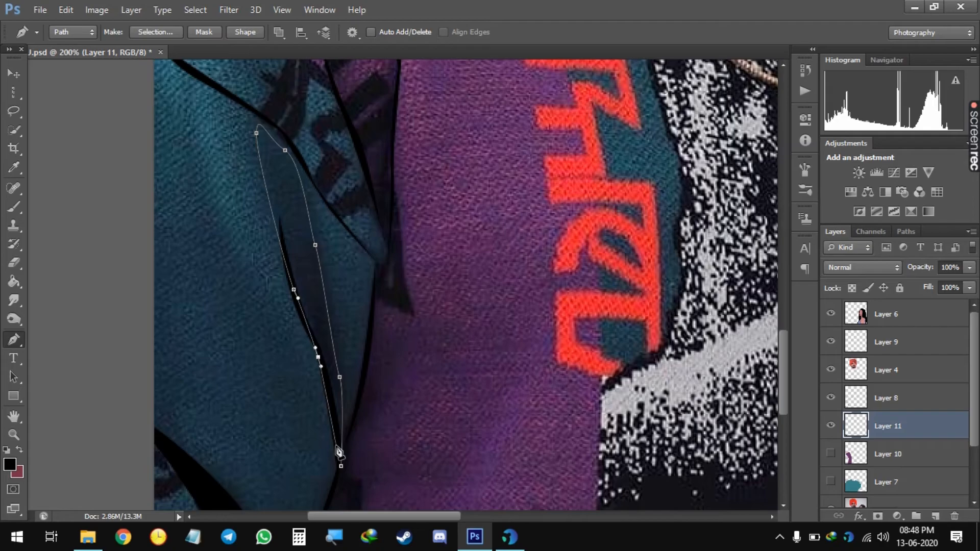
{"action": "left_click_drag", "start_coordinate": [337, 448], "coordinate": [335, 453]}
{"action": "left_click", "coordinate": [341, 466]}
Fill the long inner sleeve shadow path with black and clear the path
{"action": "right_click", "coordinate": [341, 467]}
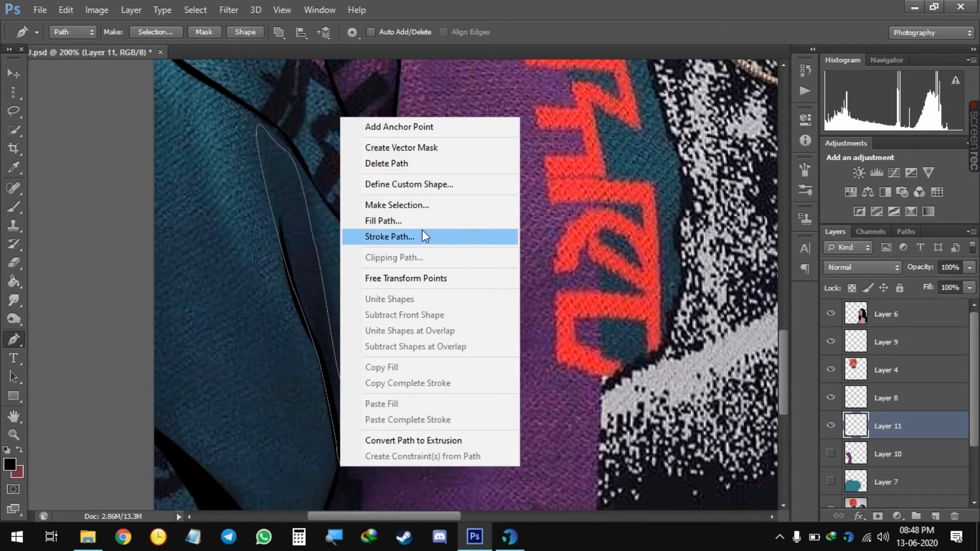
{"action": "left_click", "coordinate": [415, 221]}
{"action": "key", "text": "Return"}
{"action": "key", "text": "Return"}
{"action": "left_click_drag", "start_coordinate": [382, 228], "coordinate": [379, 388]}
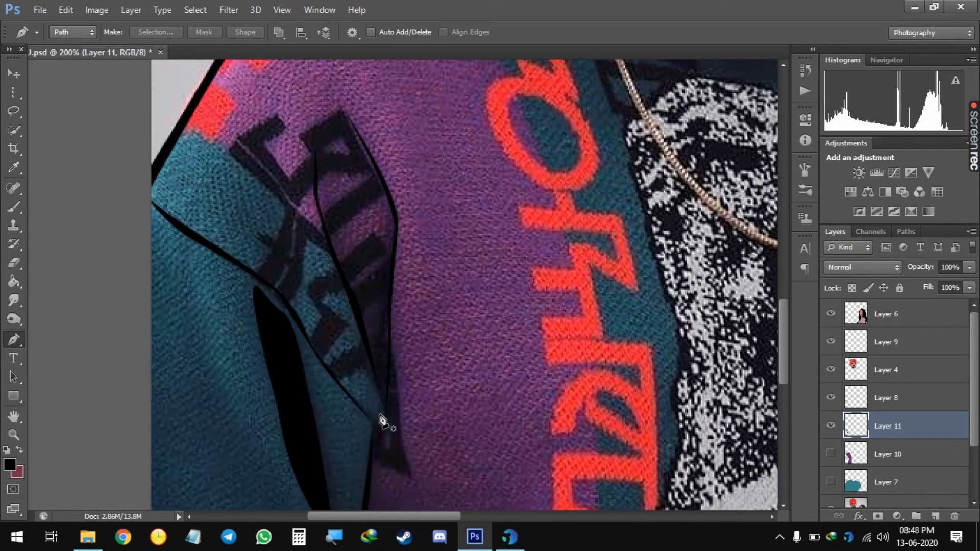
Trace a closed path around the forked fold shadow between the two crease lines on the purple upper sleeve on Layer 11
{"action": "left_click", "coordinate": [384, 403]}
{"action": "left_click_drag", "start_coordinate": [349, 288], "coordinate": [341, 276]}
{"action": "left_click_drag", "start_coordinate": [327, 231], "coordinate": [310, 181]}
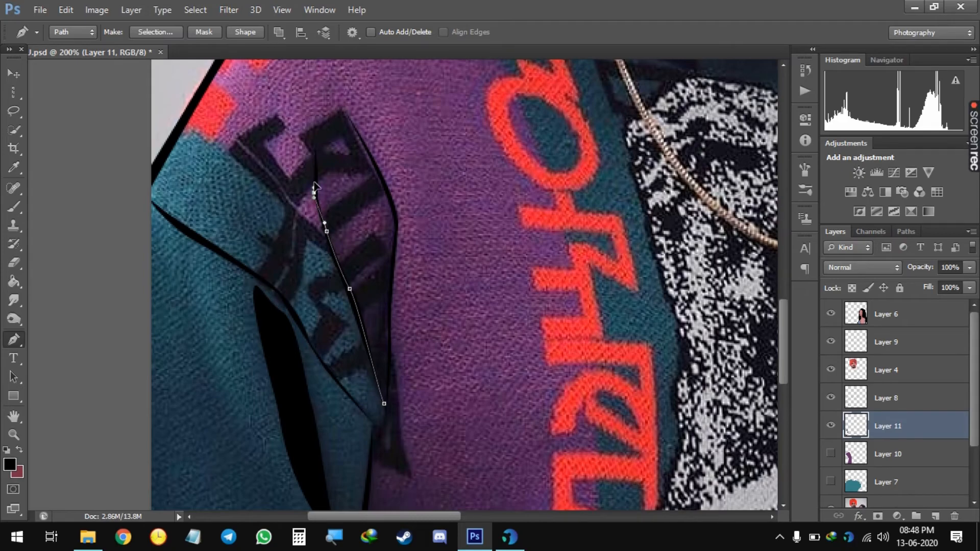
{"action": "left_click_drag", "start_coordinate": [344, 253], "coordinate": [375, 225]}
{"action": "left_click_drag", "start_coordinate": [367, 172], "coordinate": [364, 161]}
{"action": "left_click", "coordinate": [356, 132]}
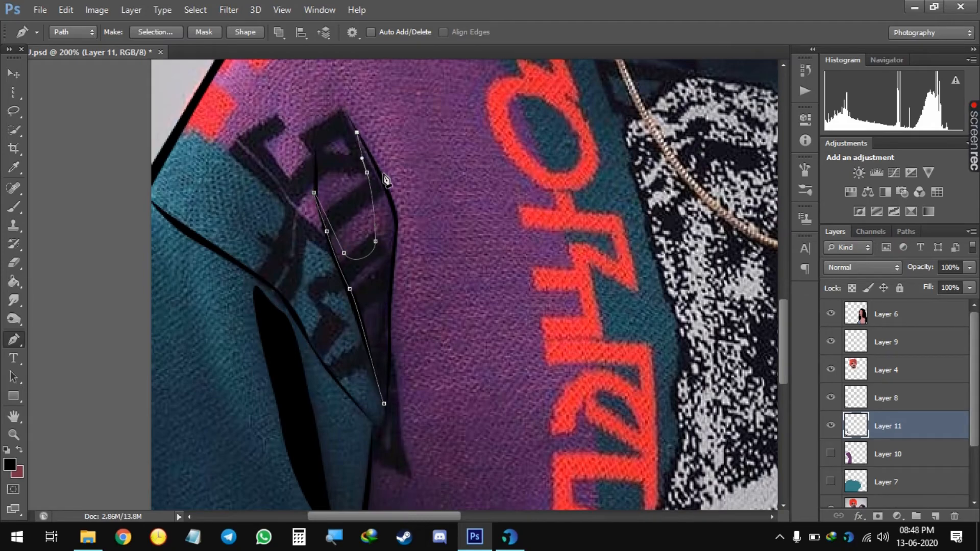
{"action": "left_click_drag", "start_coordinate": [391, 197], "coordinate": [393, 202]}
{"action": "left_click_drag", "start_coordinate": [395, 271], "coordinate": [394, 279]}
{"action": "left_click", "coordinate": [384, 403]}
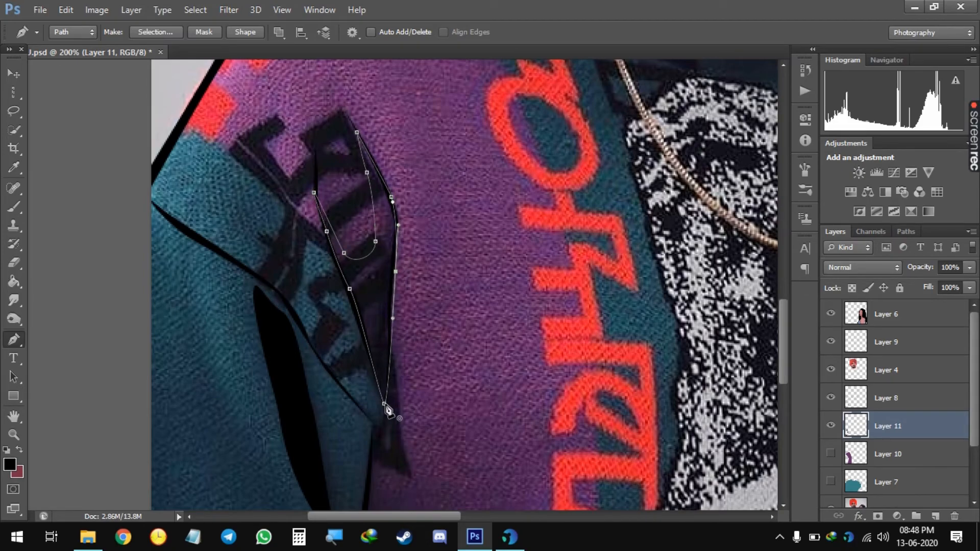
Fill the forked fold shadow path with black and clear the path
{"action": "right_click", "coordinate": [386, 405]}
{"action": "left_click", "coordinate": [466, 158]}
{"action": "key", "text": "Return"}
{"action": "key", "text": "Return"}
Trace a closed shadow shape above the teal sleeve's diagonal crease line, fill it with black and clear the path
{"action": "left_click", "coordinate": [372, 422]}
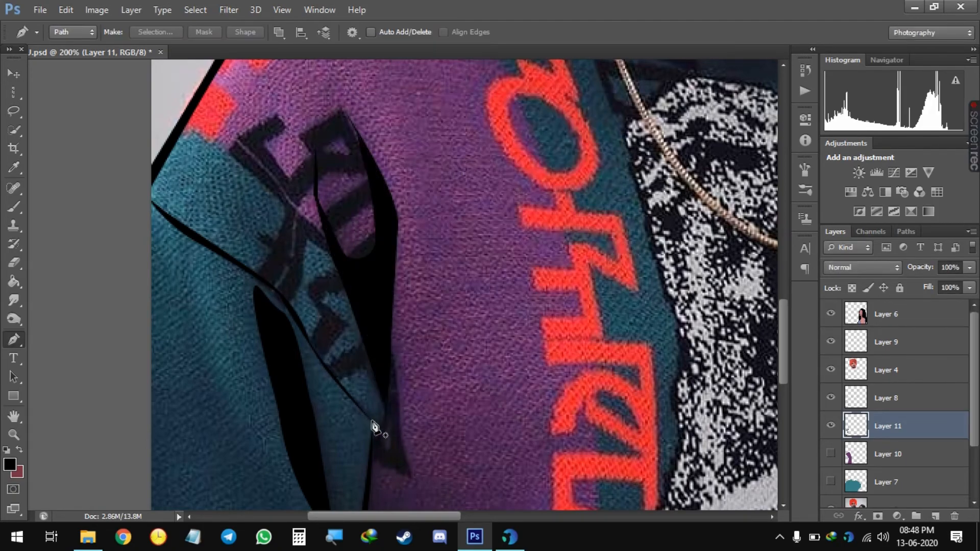
{"action": "left_click_drag", "start_coordinate": [313, 317], "coordinate": [295, 291]}
{"action": "left_click_drag", "start_coordinate": [263, 247], "coordinate": [277, 294]}
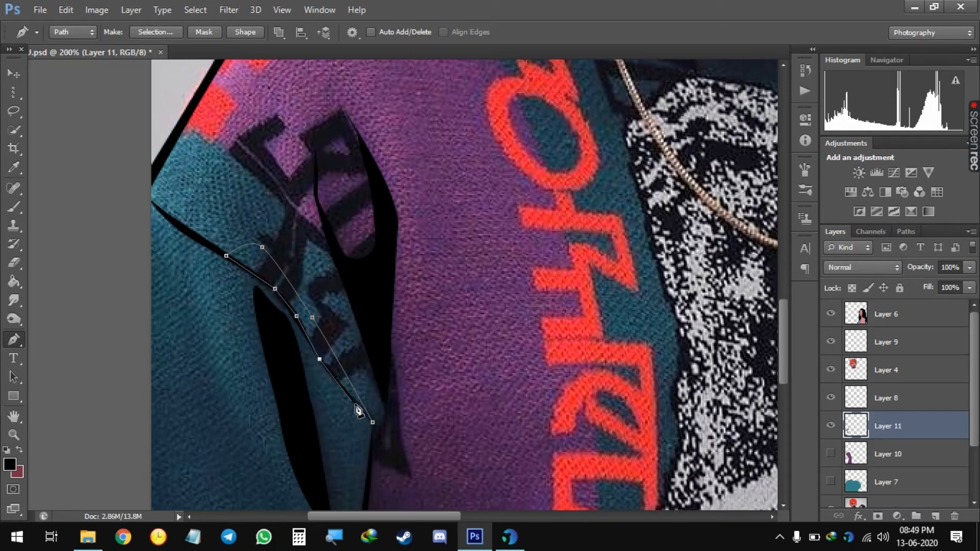
{"action": "left_click", "coordinate": [372, 421]}
{"action": "right_click", "coordinate": [372, 422]}
{"action": "left_click", "coordinate": [466, 179]}
{"action": "key", "text": "Return"}
{"action": "key", "text": "Return"}
Trace a closed shadow shape along the torso side of the sleeve edge, from the crease's lower end past the canvas bottom
{"action": "left_click_drag", "start_coordinate": [467, 196], "coordinate": [414, 85]}
{"action": "left_click", "coordinate": [276, 177]}
{"action": "left_click_drag", "start_coordinate": [271, 341], "coordinate": [255, 380]}
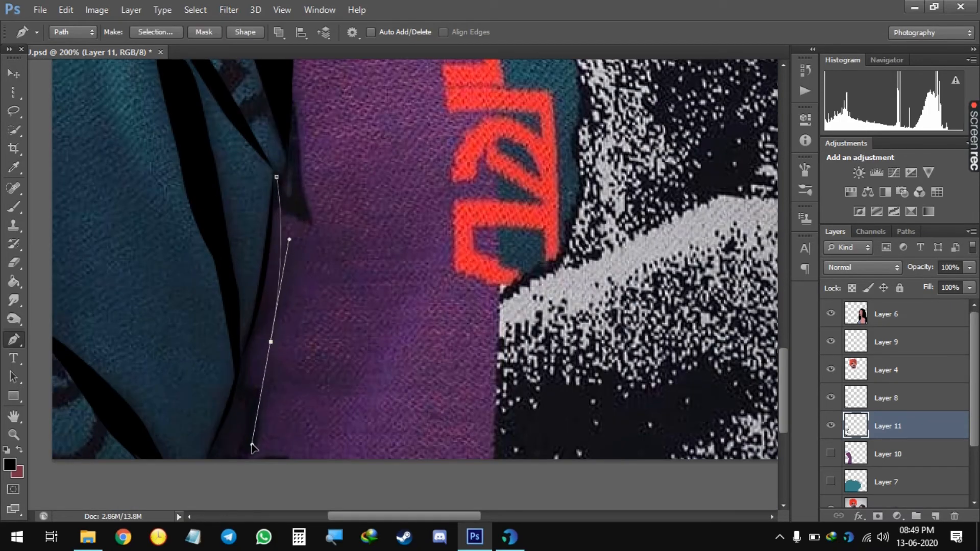
{"action": "left_click_drag", "start_coordinate": [246, 461], "coordinate": [222, 488]}
{"action": "left_click", "coordinate": [222, 422]}
{"action": "left_click", "coordinate": [244, 355]}
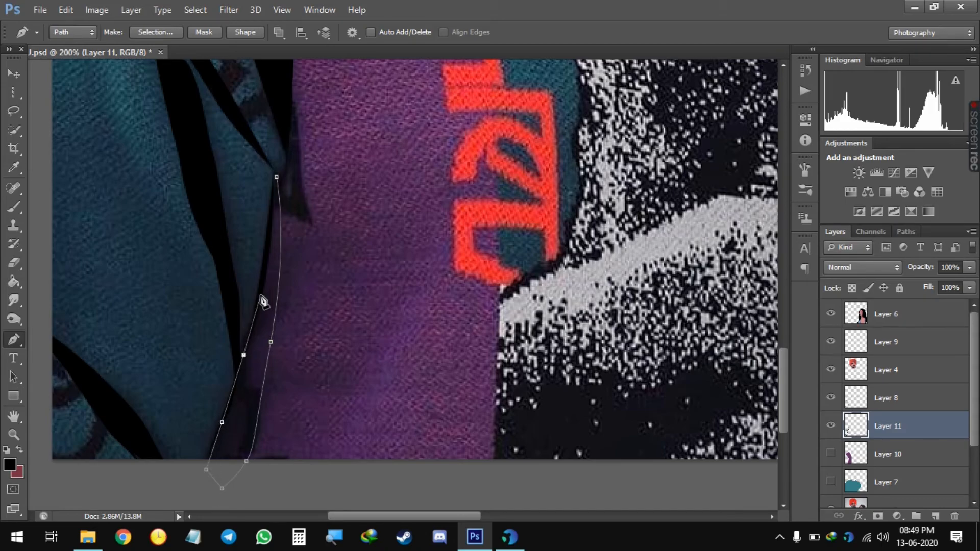
{"action": "left_click", "coordinate": [261, 296]}
{"action": "left_click", "coordinate": [276, 177]}
Fill the shadow path beside the sleeve edge with black and clear the path
{"action": "right_click", "coordinate": [269, 173]}
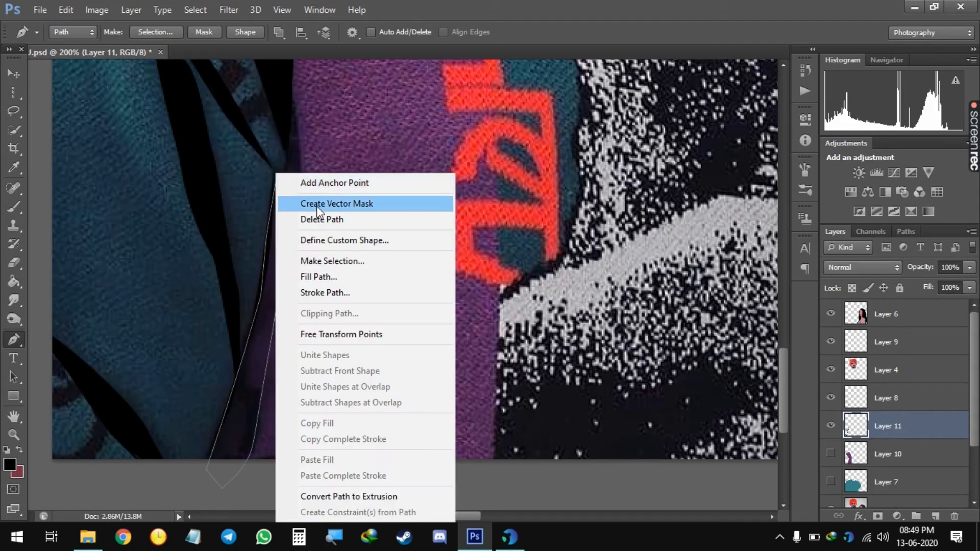
{"action": "left_click", "coordinate": [306, 282]}
{"action": "key", "text": "Return"}
{"action": "key", "text": "Return"}
Trace a thin closed crescent along the underside of the sweater's collar line, from one shoulder to the other
{"action": "left_click_drag", "start_coordinate": [374, 213], "coordinate": [215, 449]}
{"action": "left_click_drag", "start_coordinate": [569, 306], "coordinate": [474, 354]}
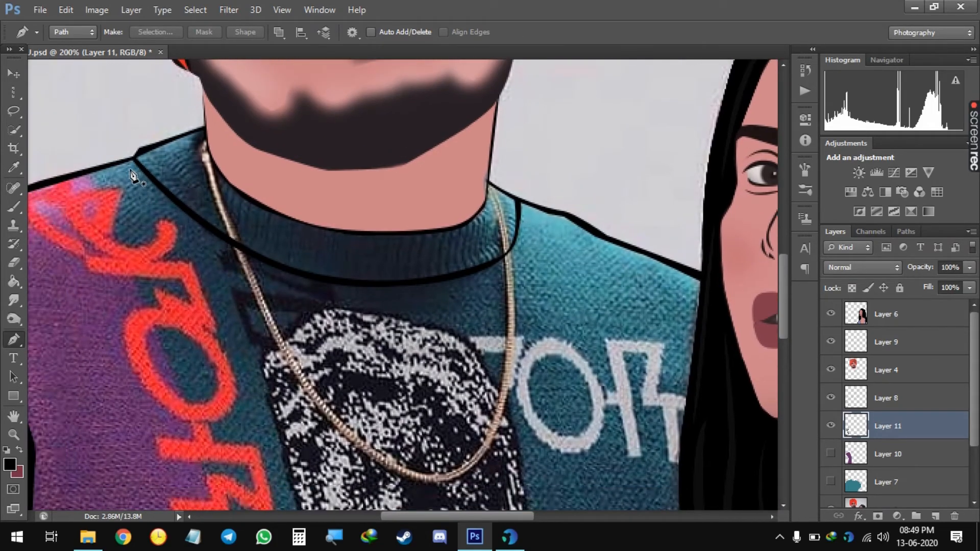
{"action": "left_click_drag", "start_coordinate": [519, 200], "coordinate": [648, 131]}
{"action": "scroll", "coordinate": [409, 356], "scroll_direction": "down", "scroll_amount": 5}
{"action": "left_click_drag", "start_coordinate": [406, 384], "coordinate": [532, 381]}
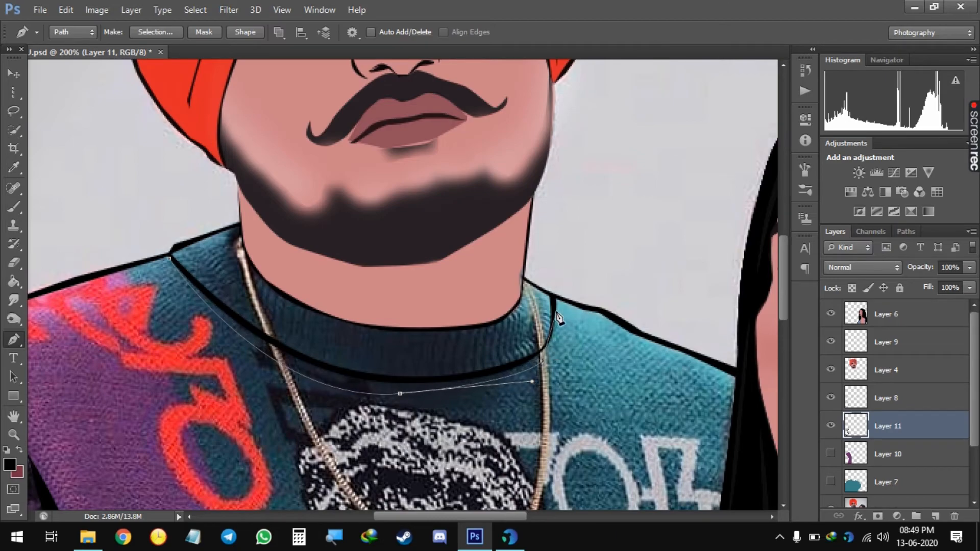
{"action": "left_click_drag", "start_coordinate": [555, 298], "coordinate": [540, 264]}
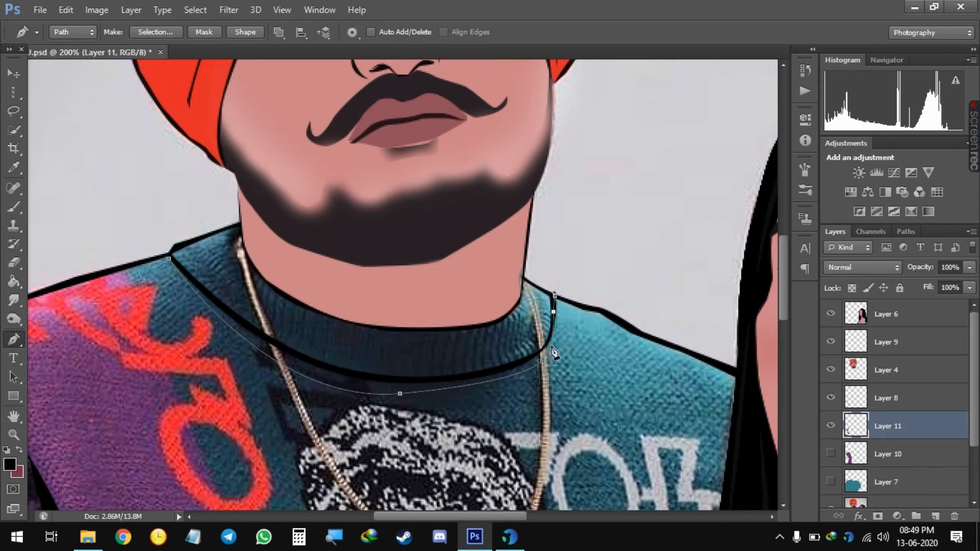
{"action": "left_click_drag", "start_coordinate": [404, 381], "coordinate": [312, 372]}
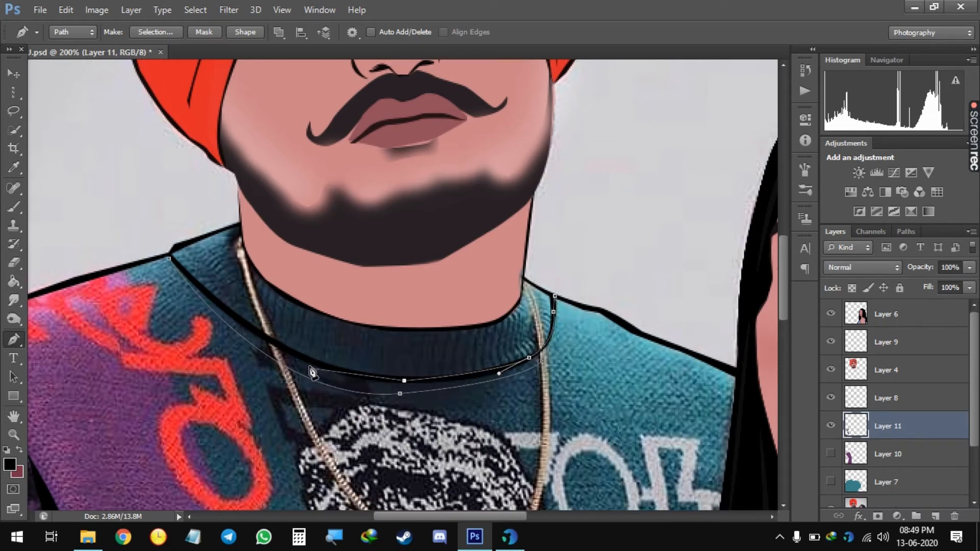
{"action": "left_click_drag", "start_coordinate": [234, 315], "coordinate": [175, 267]}
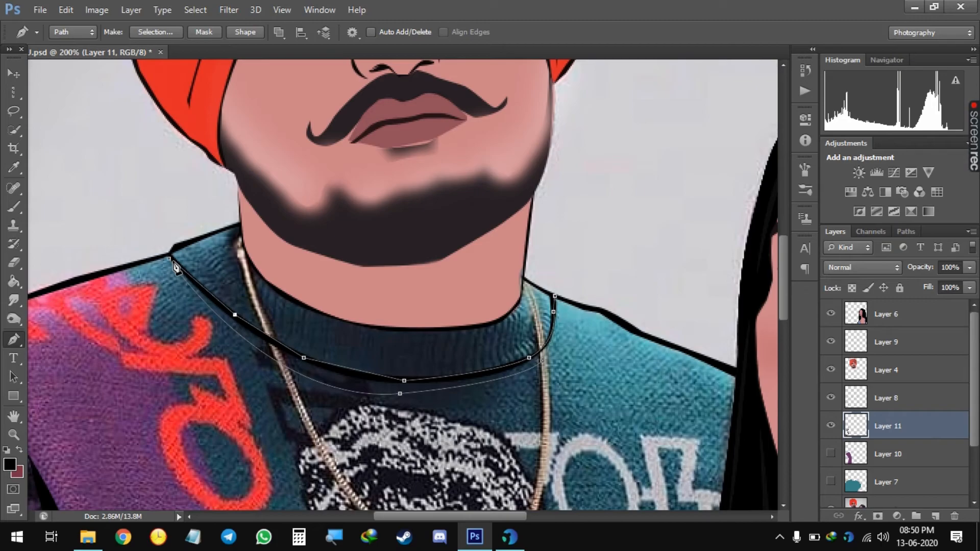
{"action": "left_click", "coordinate": [170, 259]}
Fill the collar shadow crescent with black and clear the path
{"action": "right_click", "coordinate": [259, 277]}
{"action": "left_click", "coordinate": [325, 280]}
{"action": "key", "text": "Return"}
{"action": "key", "text": "Return"}
Show the flat sweater colors on Layer 10 and Layer 7 again with the whole portrait in view
{"action": "left_click_drag", "start_coordinate": [428, 455], "coordinate": [317, 283]}
{"action": "left_click_drag", "start_coordinate": [327, 485], "coordinate": [720, 287]}
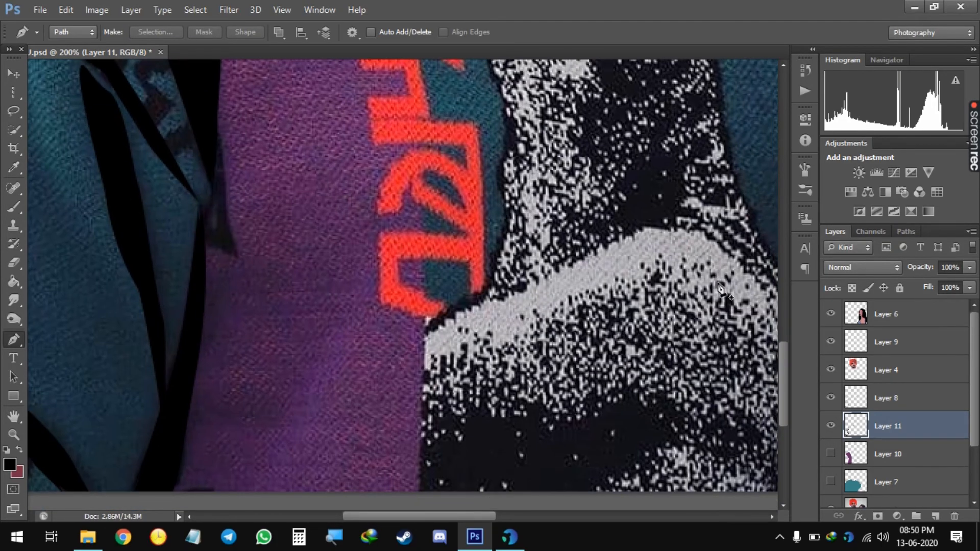
{"action": "key", "text": "ctrl+minus"}
{"action": "key", "text": "ctrl+minus"}
{"action": "key", "text": "ctrl+minus"}
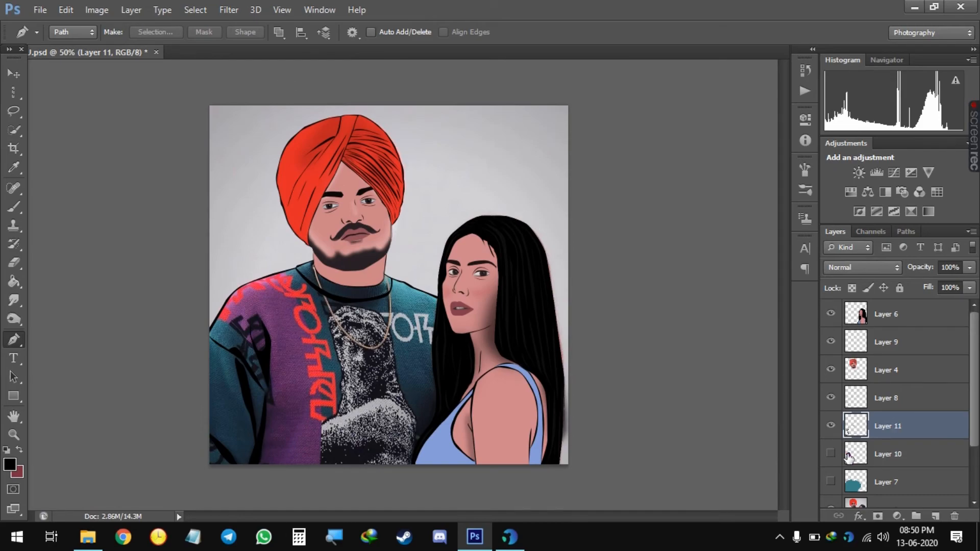
{"action": "left_click", "coordinate": [831, 453]}
{"action": "left_click", "coordinate": [830, 481]}
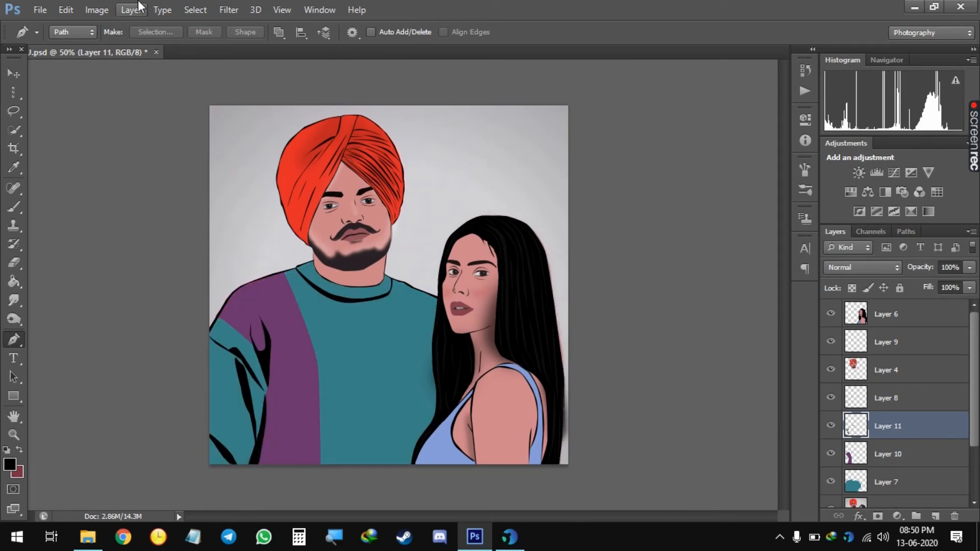
Apply a Gaussian Blur with a 25.0-pixel radius to the black fold shadows on Layer 11
{"action": "left_click", "coordinate": [228, 10]}
{"action": "mouse_move", "coordinate": [240, 99]}
{"action": "left_click", "coordinate": [396, 189]}
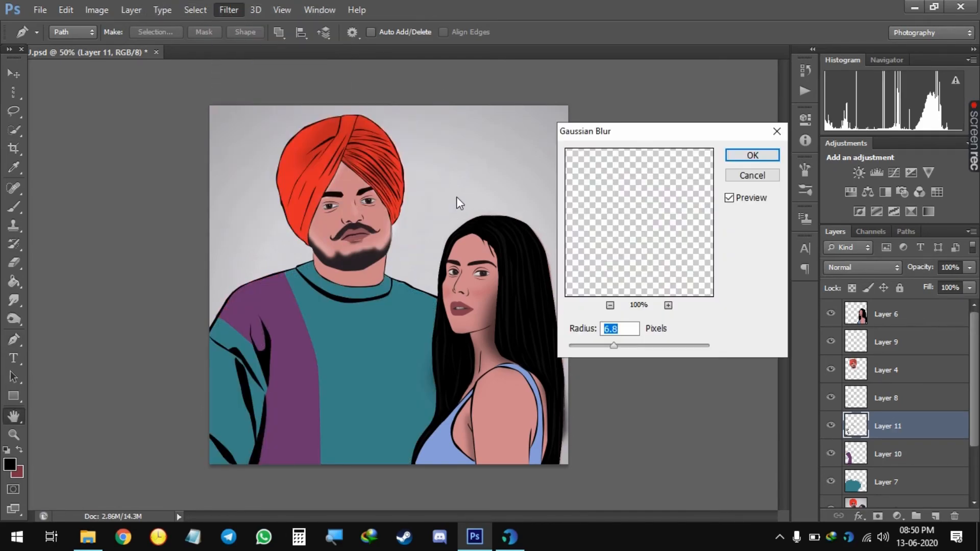
{"action": "mouse_move", "coordinate": [624, 352]}
{"action": "left_mouse_down"}
{"action": "mouse_move", "coordinate": [649, 348]}
{"action": "mouse_move", "coordinate": [595, 346]}
{"action": "mouse_move", "coordinate": [634, 344]}
{"action": "left_mouse_up"}
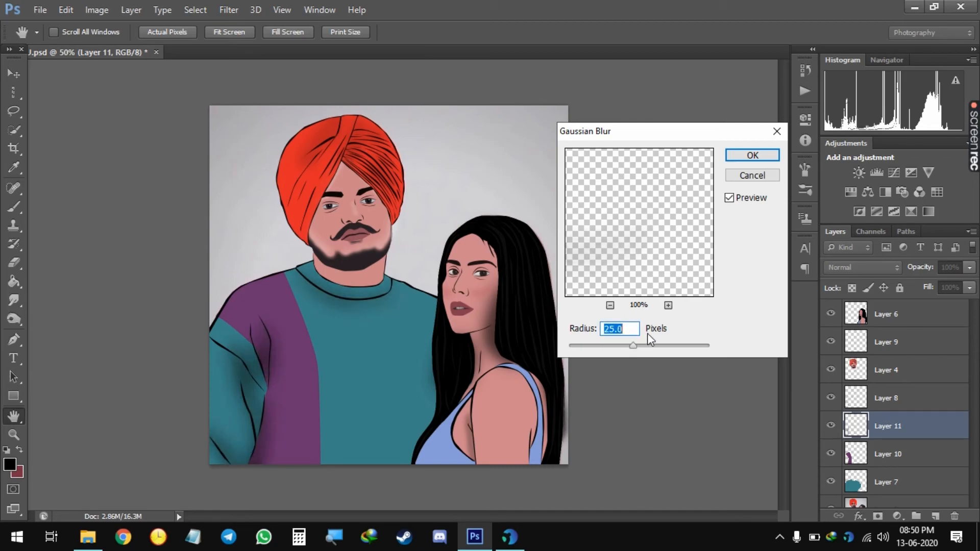
{"action": "left_click", "coordinate": [749, 154]}
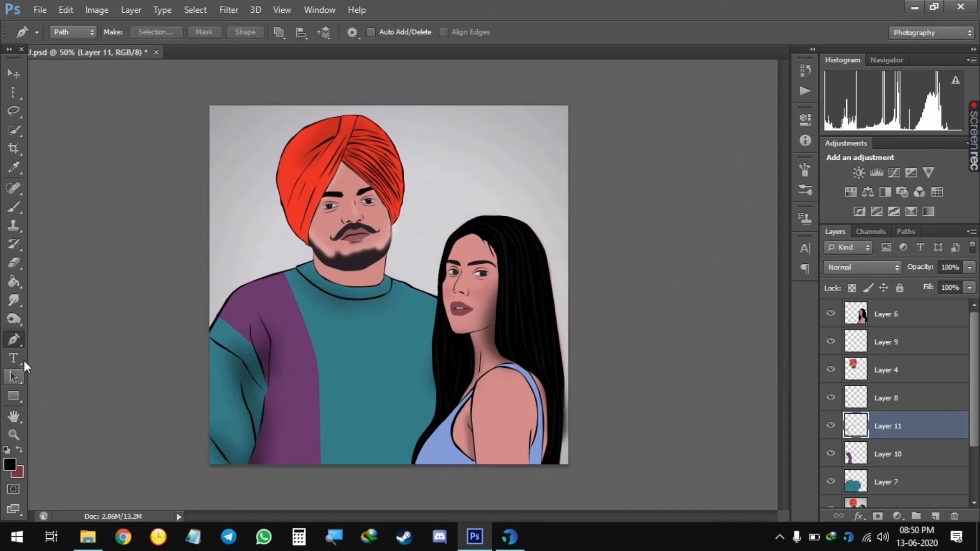
Paint faint black shading below the sweater's collar using a soft 175-pixel Brush at 9% opacity
{"action": "left_click", "coordinate": [13, 207]}
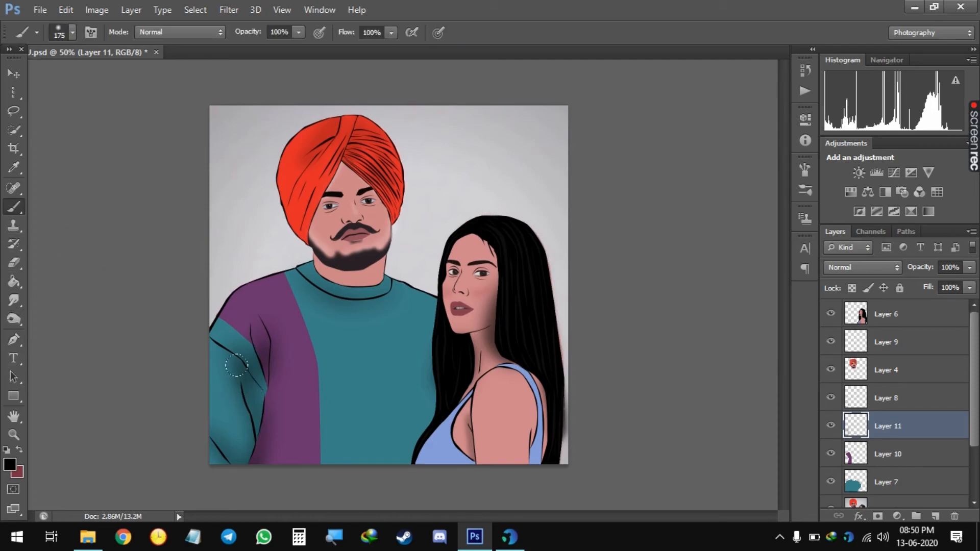
{"action": "right_click", "coordinate": [262, 349], "text": "alt"}
{"action": "mouse_move", "coordinate": [261, 323]}
{"action": "left_mouse_down"}
{"action": "mouse_move", "coordinate": [231, 444]}
{"action": "mouse_move", "coordinate": [245, 459]}
{"action": "left_mouse_up"}
{"action": "key", "text": "ctrl+z"}
{"action": "key", "text": "0"}
{"action": "key", "text": "9"}
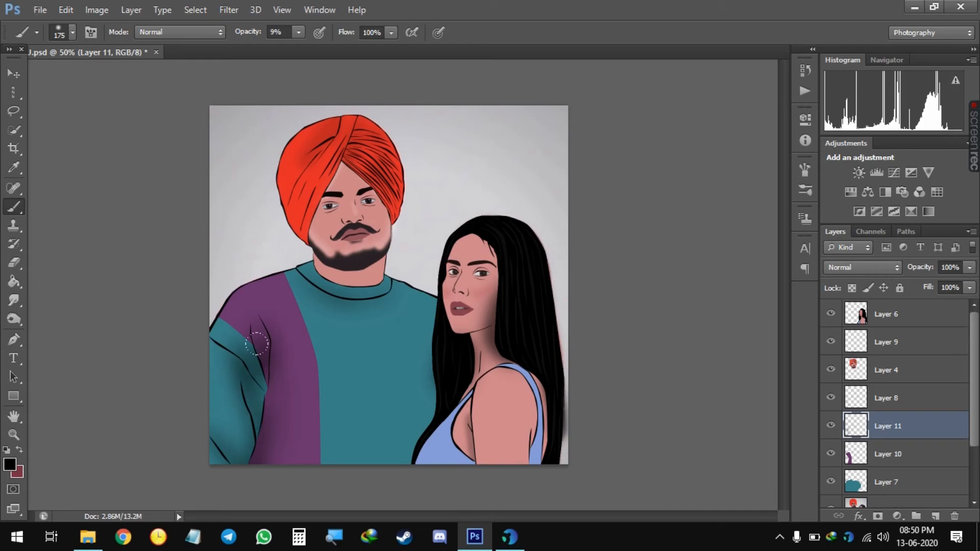
{"action": "left_click_drag", "start_coordinate": [286, 278], "coordinate": [398, 306]}
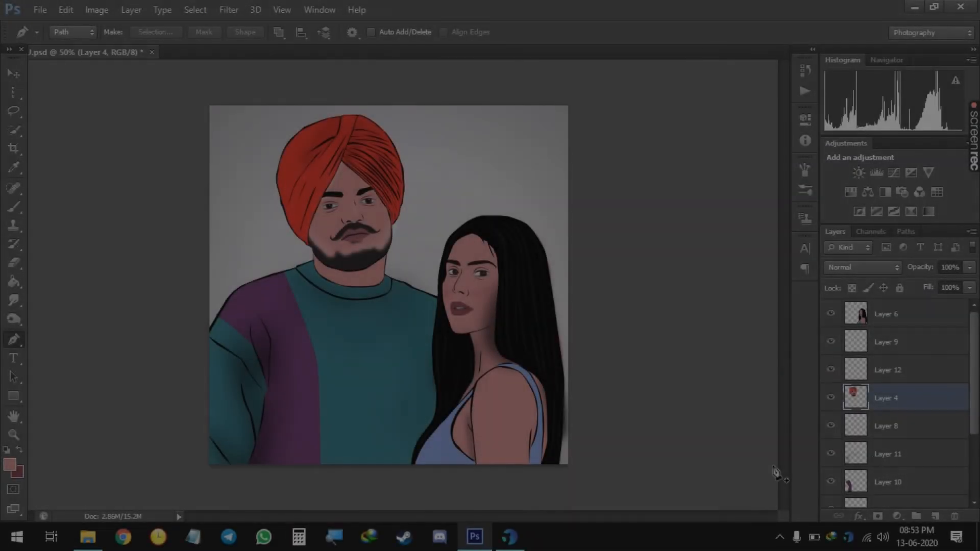
Add a new layer directly above Layer 8
{"action": "scroll", "coordinate": [859, 472], "scroll_direction": "down", "scroll_amount": 1}
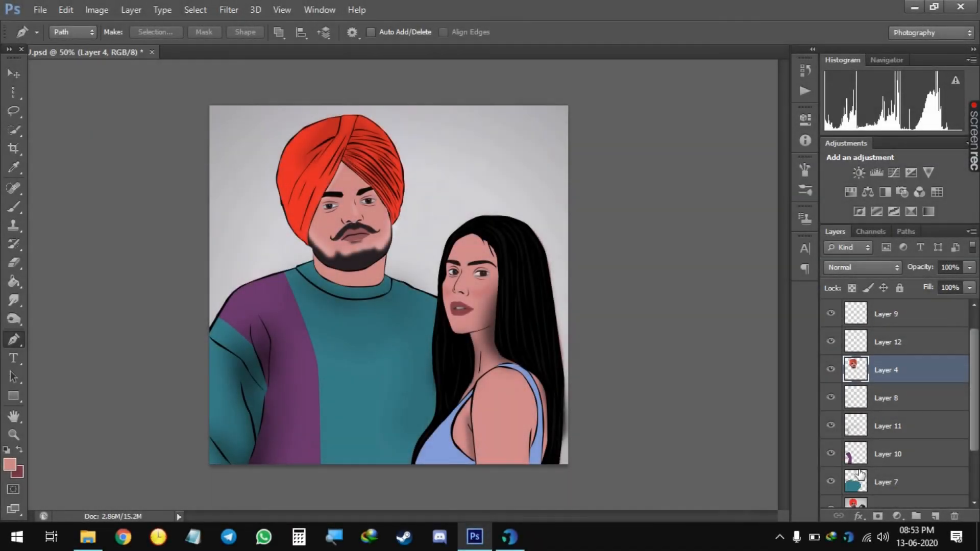
{"action": "left_click", "coordinate": [890, 424]}
{"action": "left_click", "coordinate": [890, 400]}
{"action": "left_click", "coordinate": [935, 516]}
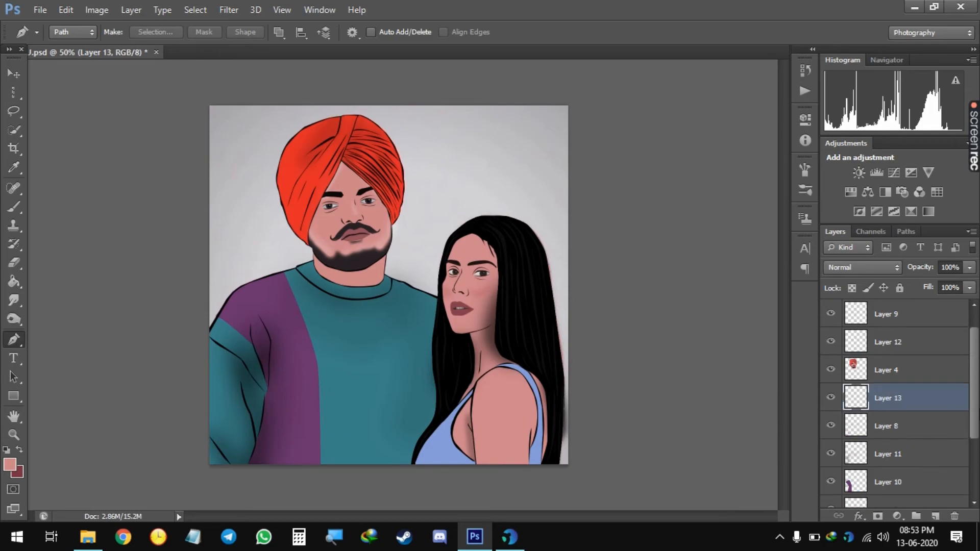
Hide Layer 10 and Layer 7 so the photo's sweater and necklace can be traced
{"action": "scroll", "coordinate": [976, 436], "scroll_direction": "down", "scroll_amount": 2}
{"action": "scroll", "coordinate": [975, 436], "scroll_direction": "down", "scroll_amount": 1}
{"action": "left_click", "coordinate": [831, 448]}
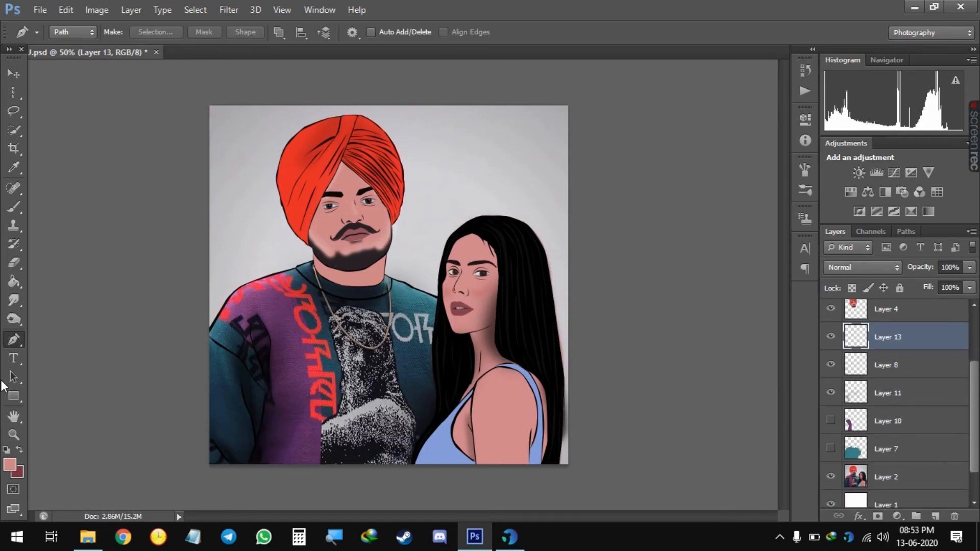
Sample the necklace's color from the photo and adjust the foreground color to olive yellow #b7bd51
{"action": "key", "text": "ctrl+plus"}
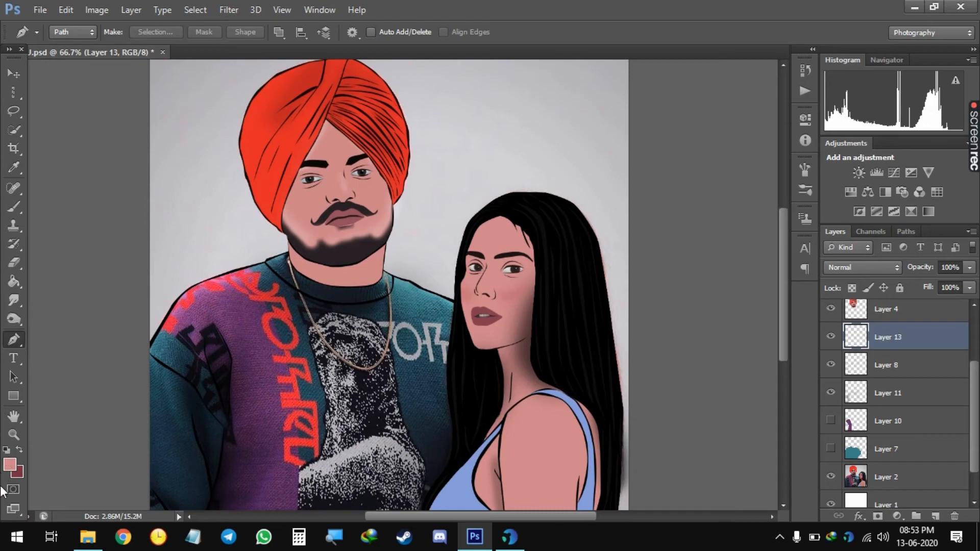
{"action": "left_click", "coordinate": [10, 464]}
{"action": "left_click", "coordinate": [332, 339]}
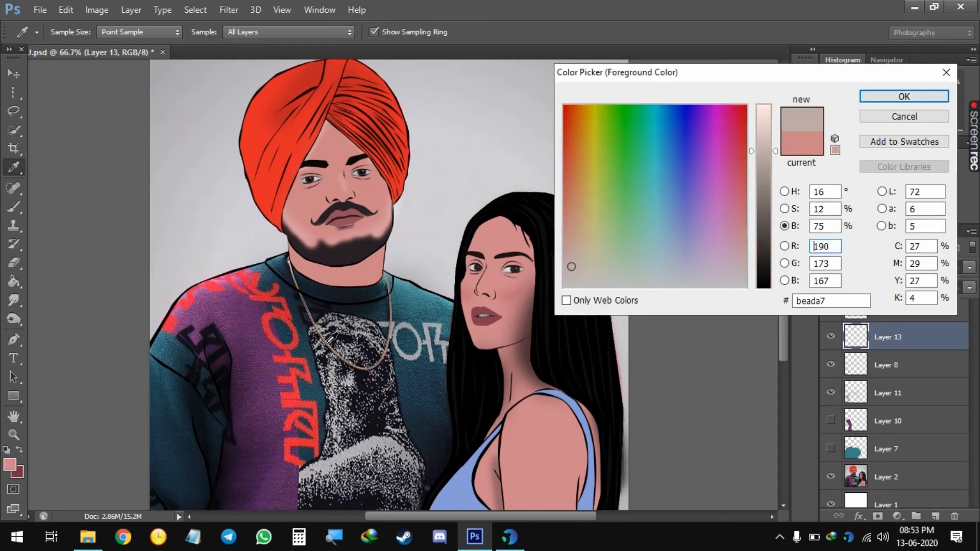
{"action": "key", "text": "ctrl+plus"}
{"action": "key", "text": "ctrl+plus"}
{"action": "left_click", "coordinate": [393, 418]}
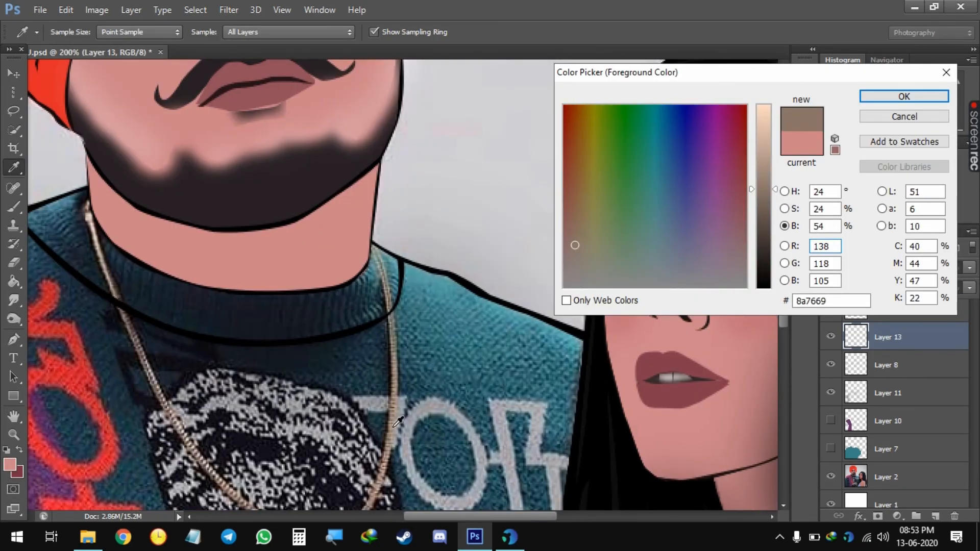
{"action": "left_click", "coordinate": [394, 425]}
{"action": "left_click", "coordinate": [588, 237]}
{"action": "left_click", "coordinate": [588, 233]}
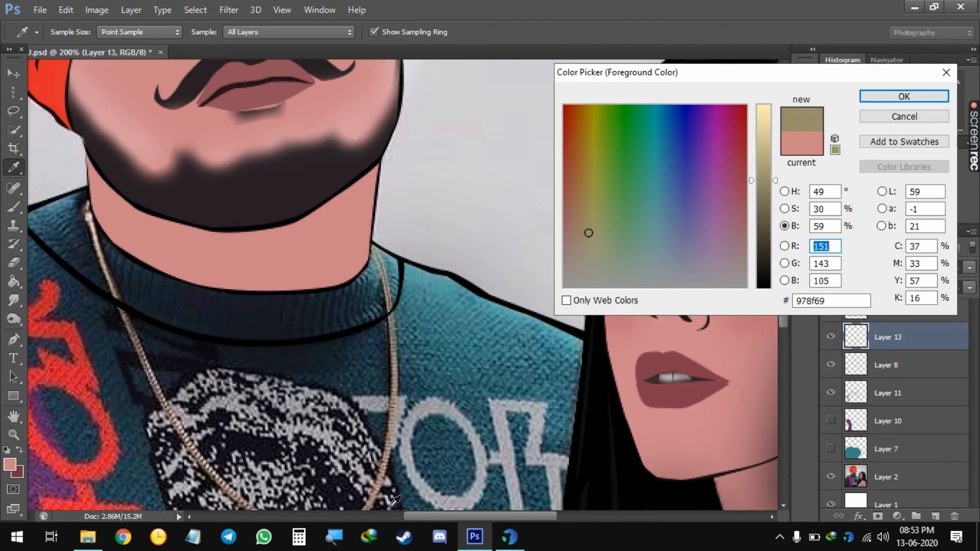
{"action": "left_click", "coordinate": [179, 427]}
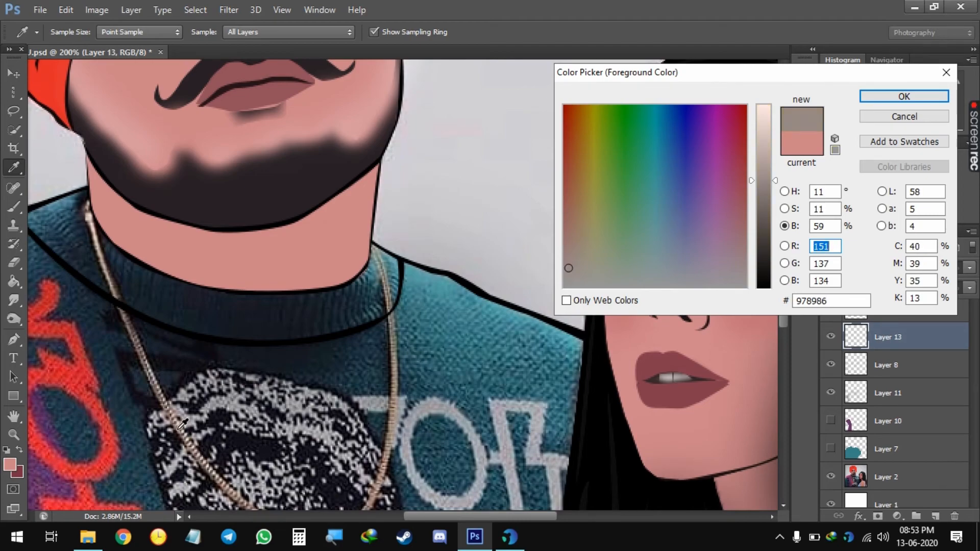
{"action": "left_click", "coordinate": [121, 289]}
{"action": "left_click", "coordinate": [592, 217]}
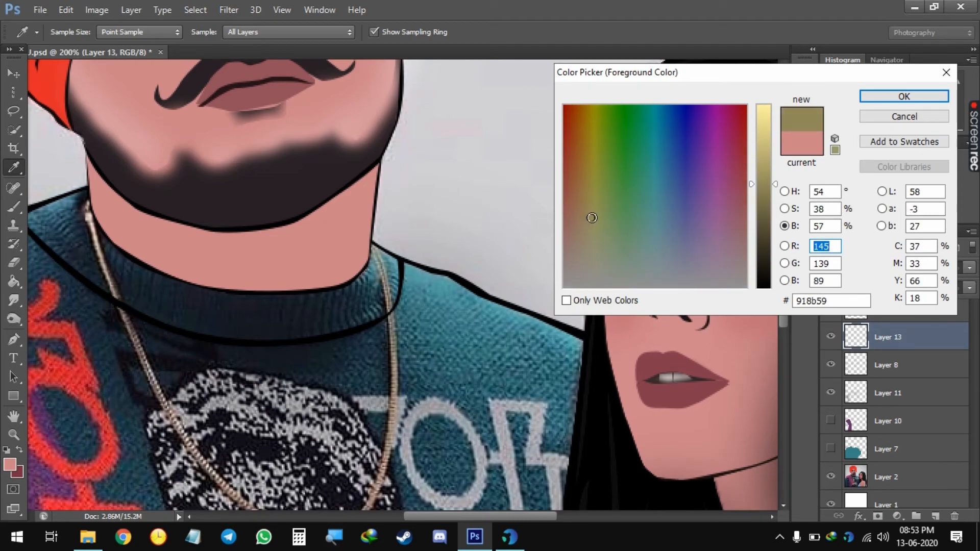
{"action": "left_click", "coordinate": [765, 148]}
{"action": "left_click_drag", "start_coordinate": [599, 208], "coordinate": [598, 205]}
{"action": "left_click", "coordinate": [763, 153]}
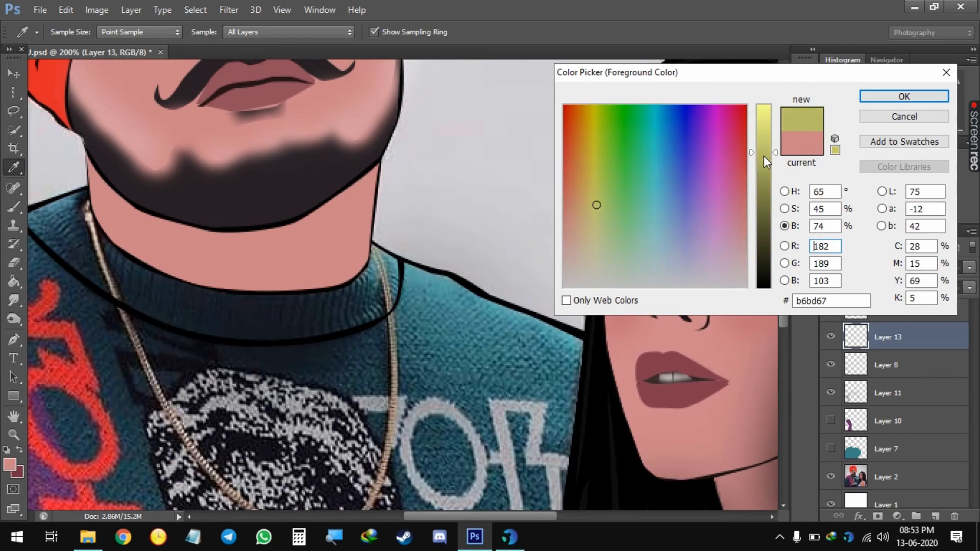
{"action": "left_click", "coordinate": [595, 184]}
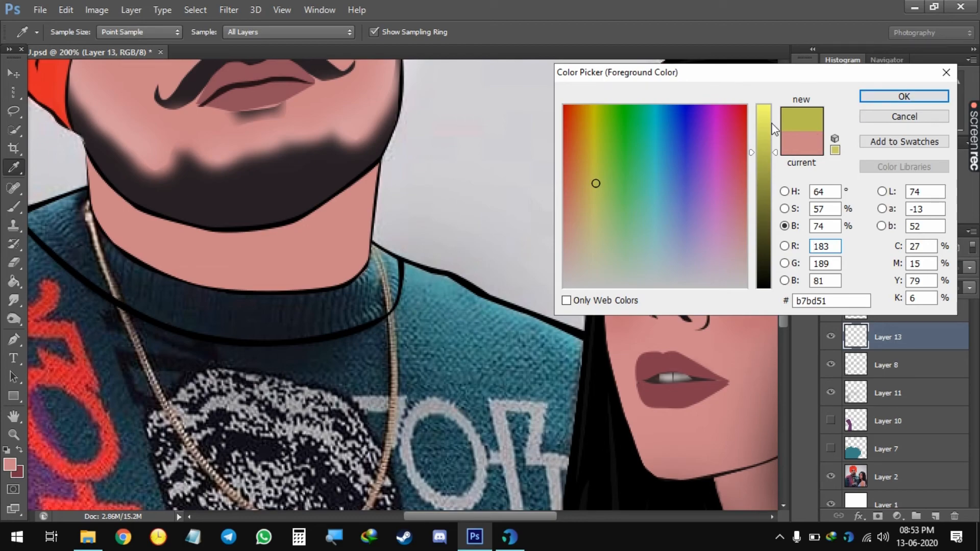
{"action": "left_click", "coordinate": [904, 96]}
Trace one edge of the man's necklace with the Pen tool, from the neck down around the chest and up to the opposite collar
{"action": "key", "text": "p"}
{"action": "left_click", "coordinate": [89, 204]}
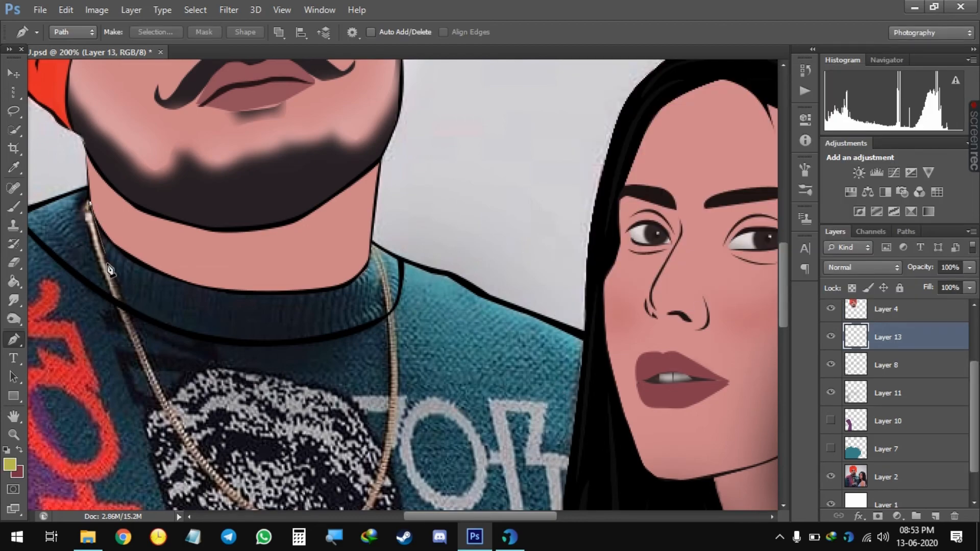
{"action": "left_click", "coordinate": [112, 282]}
{"action": "left_click", "coordinate": [169, 404]}
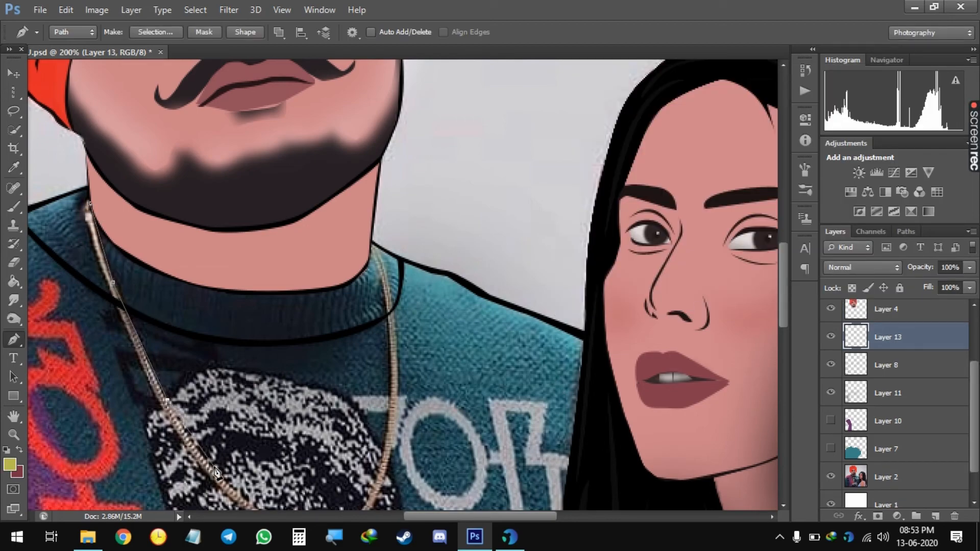
{"action": "left_click_drag", "start_coordinate": [227, 478], "coordinate": [229, 479]}
{"action": "key", "text": "space"}
{"action": "left_click_drag", "start_coordinate": [241, 480], "coordinate": [175, 372]}
{"action": "left_click_drag", "start_coordinate": [205, 409], "coordinate": [234, 424]}
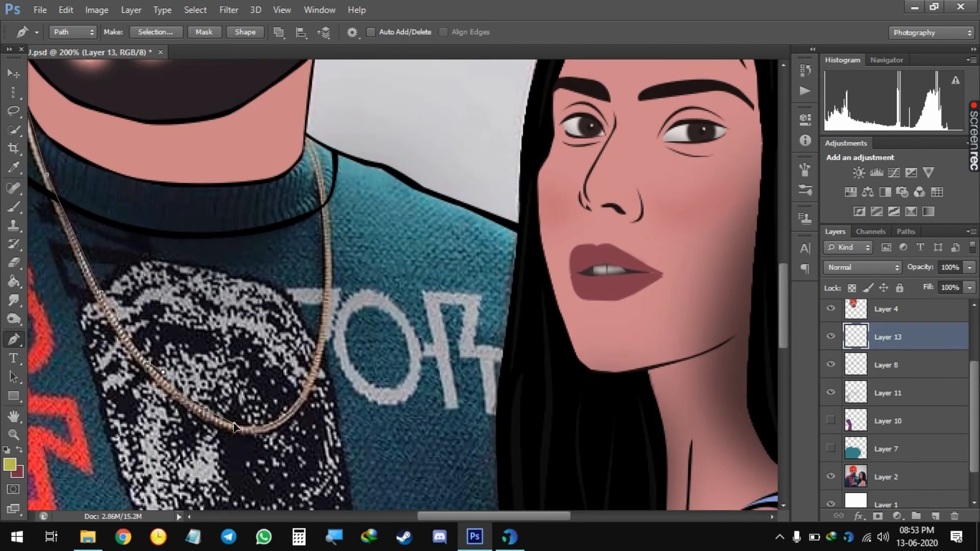
{"action": "left_click", "coordinate": [267, 423]}
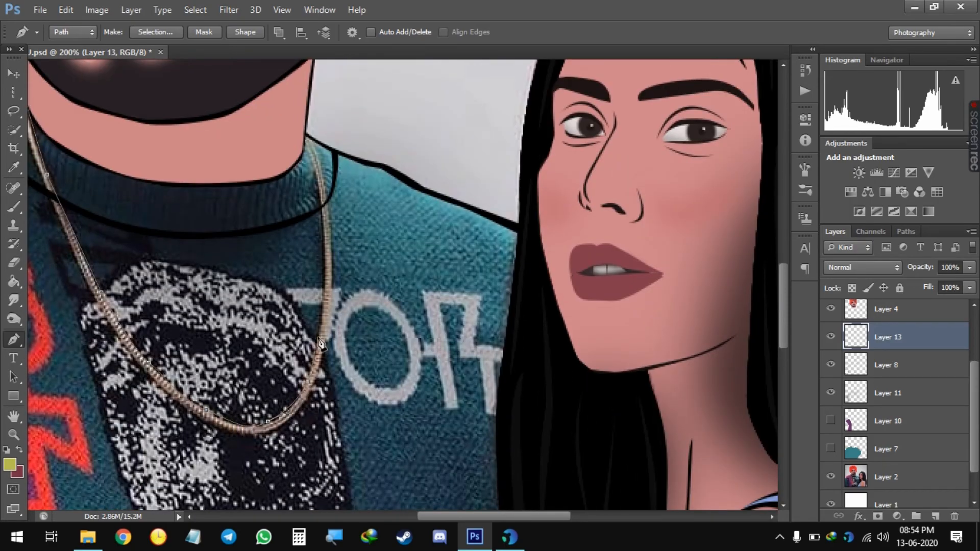
{"action": "left_click", "coordinate": [323, 284]}
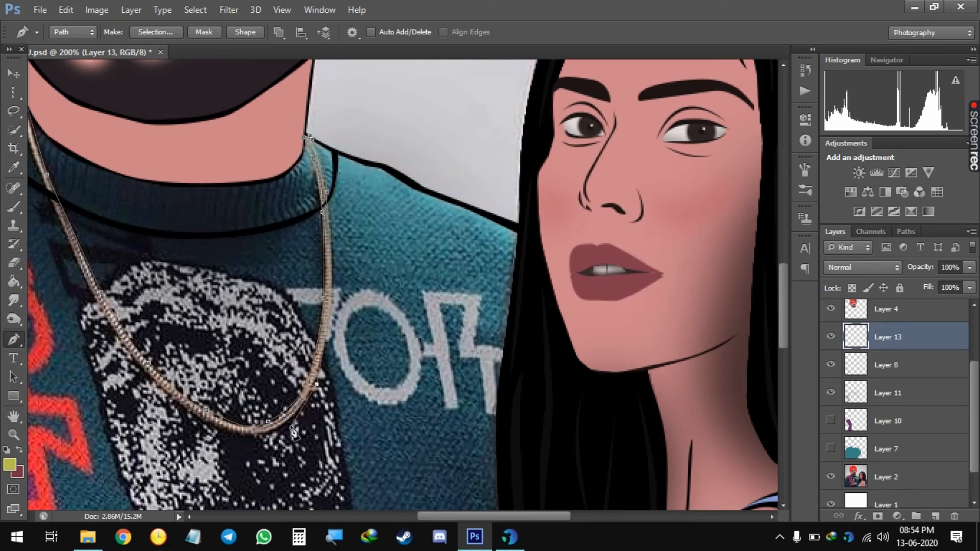
Trace the necklace's other edge back around the chest to the starting point and close the path
{"action": "left_click_drag", "start_coordinate": [277, 430], "coordinate": [265, 431]}
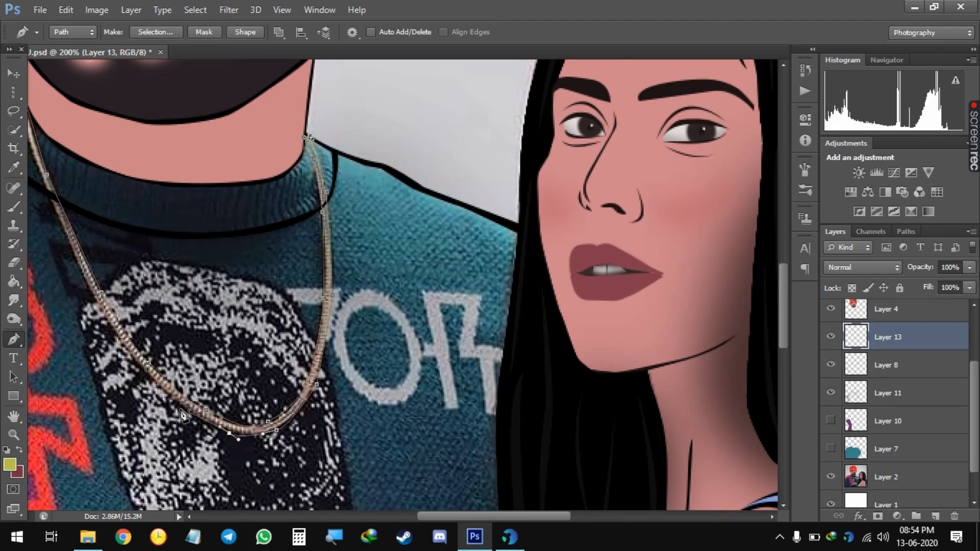
{"action": "left_click_drag", "start_coordinate": [218, 430], "coordinate": [202, 421]}
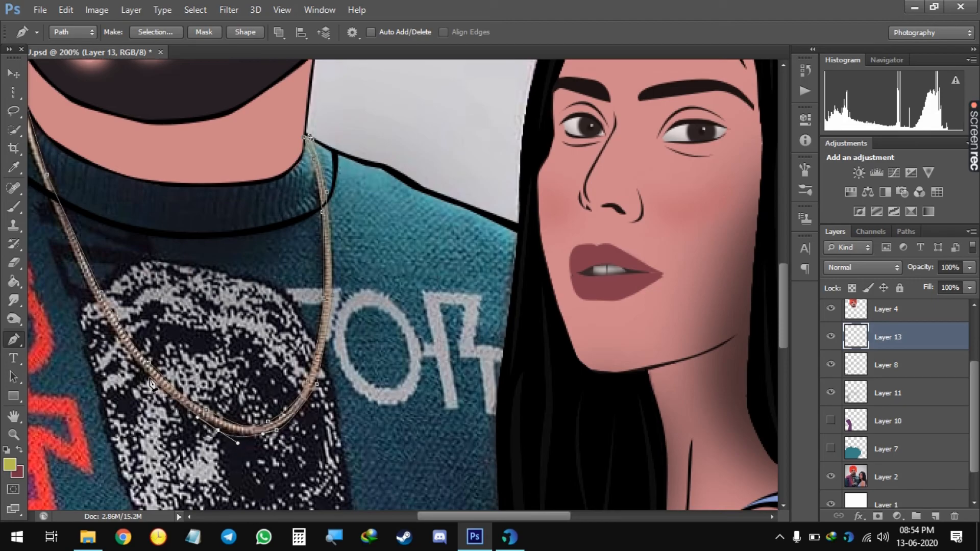
{"action": "left_click_drag", "start_coordinate": [136, 364], "coordinate": [104, 306]}
{"action": "left_click", "coordinate": [86, 280]}
{"action": "left_click_drag", "start_coordinate": [74, 253], "coordinate": [142, 338]}
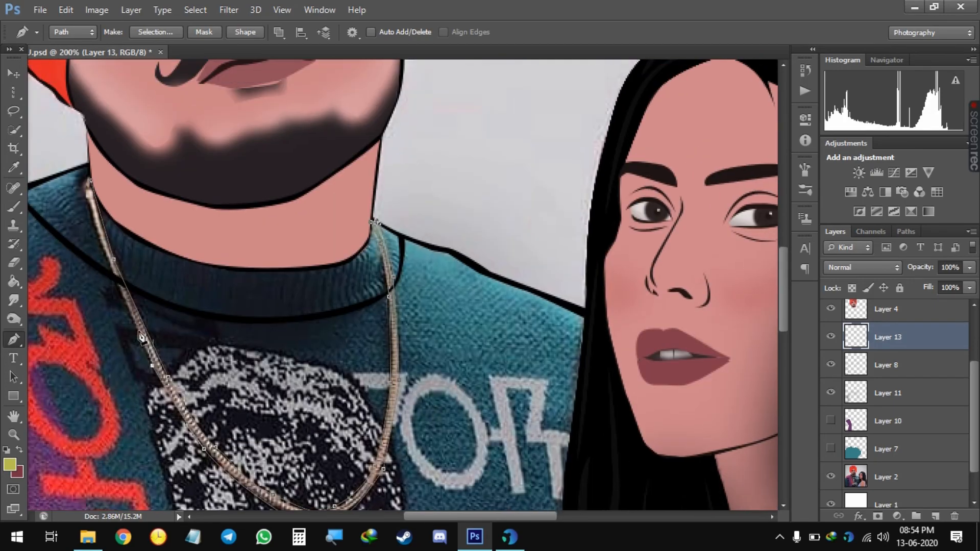
{"action": "left_click", "coordinate": [119, 288]}
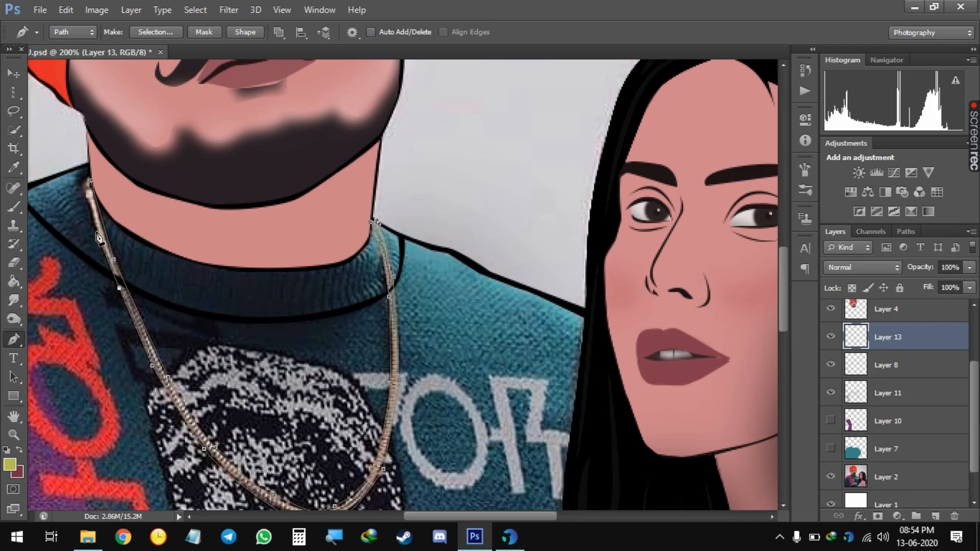
{"action": "left_click", "coordinate": [90, 184]}
Fill the closed path of the man's necklace with the olive yellow foreground color
{"action": "right_click", "coordinate": [107, 195]}
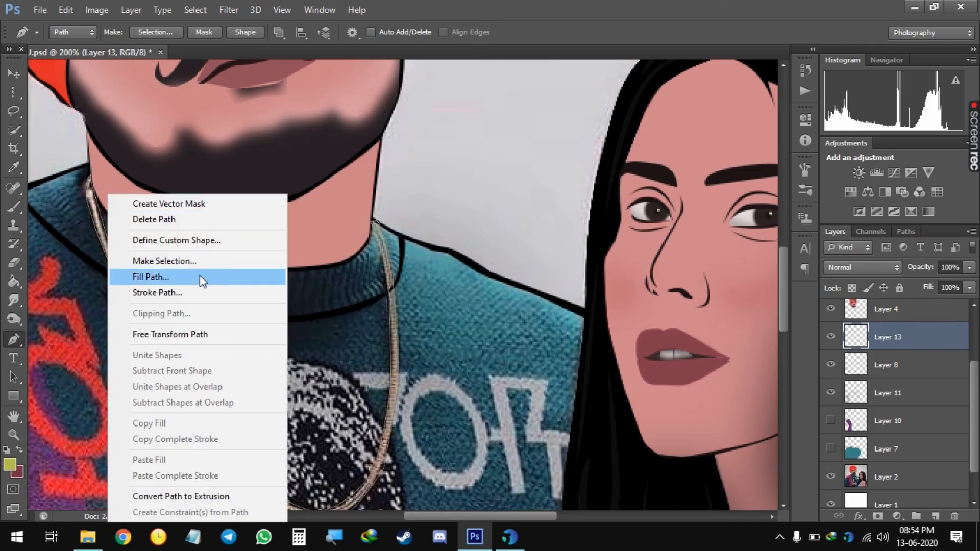
{"action": "left_click", "coordinate": [200, 274]}
{"action": "key", "text": "Return"}
Show Layer 7 and Layer 10 again so the painted sweater covers the photo
{"action": "key", "text": "ctrl+minus"}
{"action": "key", "text": "ctrl+minus"}
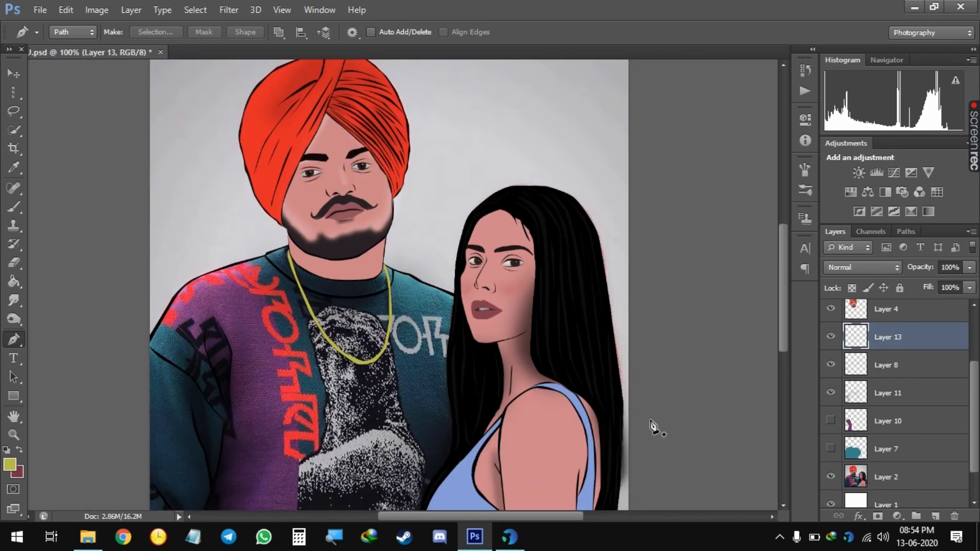
{"action": "left_click", "coordinate": [830, 449]}
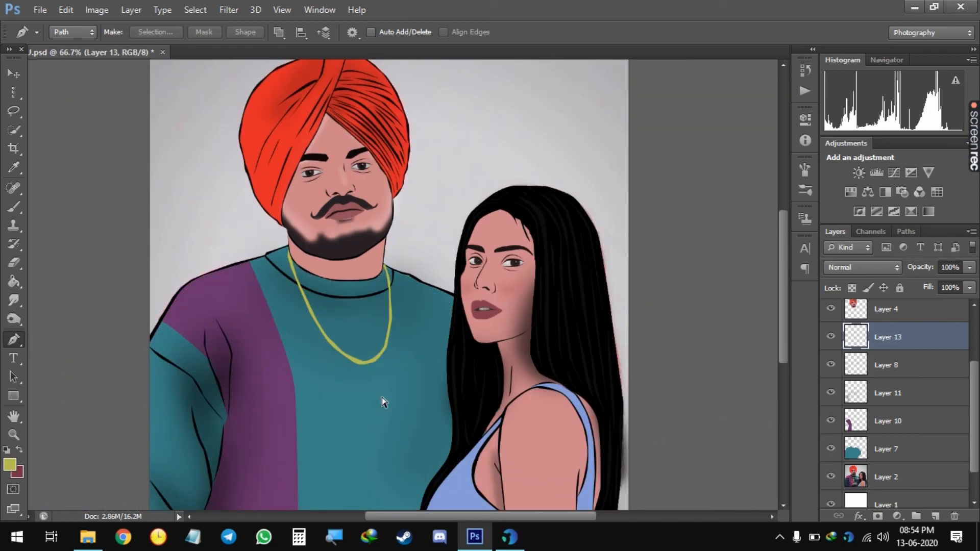
{"action": "key", "text": "ctrl+minus"}
{"action": "key", "text": "ctrl+minus"}
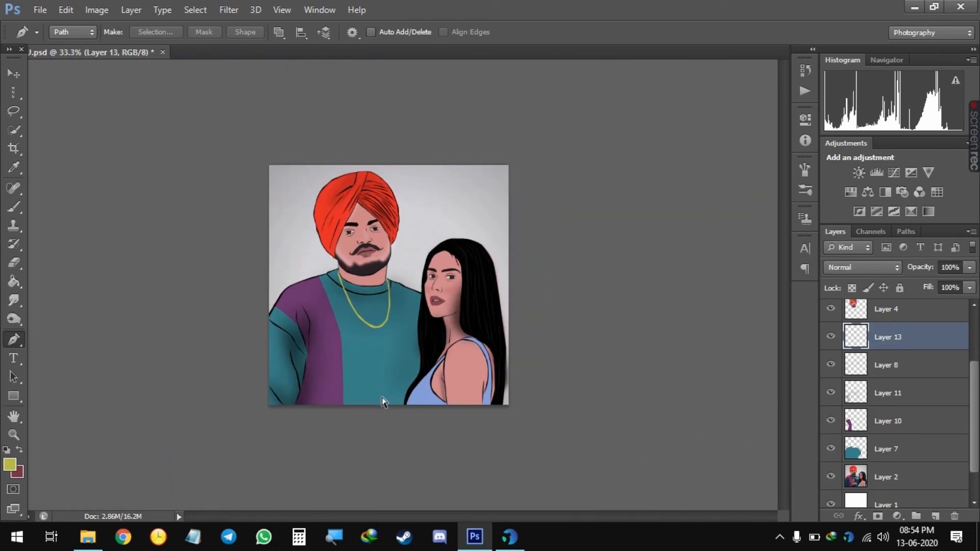
Hide Layer 6 to expose the photo of the woman and add a new layer directly above it
{"action": "key", "text": "ctrl+plus"}
{"action": "key", "text": "ctrl+plus"}
{"action": "key", "text": "ctrl+plus"}
{"action": "scroll", "coordinate": [832, 454], "scroll_direction": "down", "scroll_amount": 2}
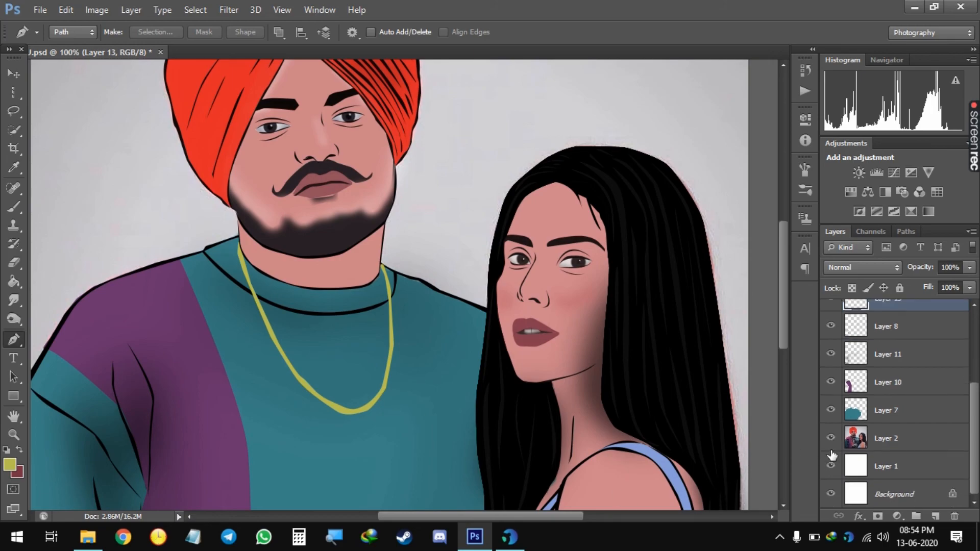
{"action": "scroll", "coordinate": [842, 372], "scroll_direction": "up", "scroll_amount": 5}
{"action": "left_click", "coordinate": [830, 313]}
{"action": "left_click", "coordinate": [883, 317]}
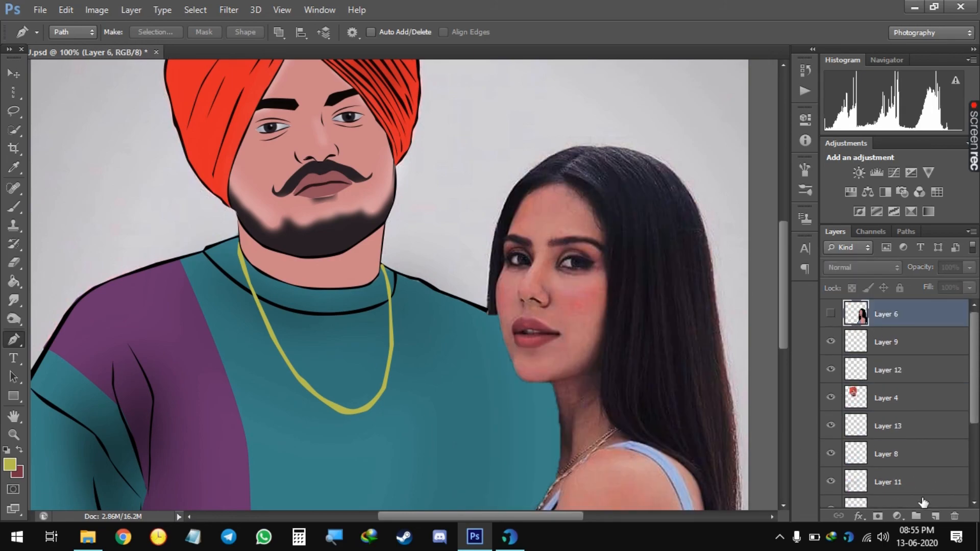
{"action": "left_click", "coordinate": [935, 516]}
Trace the lower edge of the woman's necklace with the Pen tool, from her hair down to the dress strap
{"action": "key", "text": "ctrl+plus"}
{"action": "left_click_drag", "start_coordinate": [566, 218], "coordinate": [480, 160]}
{"action": "left_click_drag", "start_coordinate": [641, 371], "coordinate": [463, 206]}
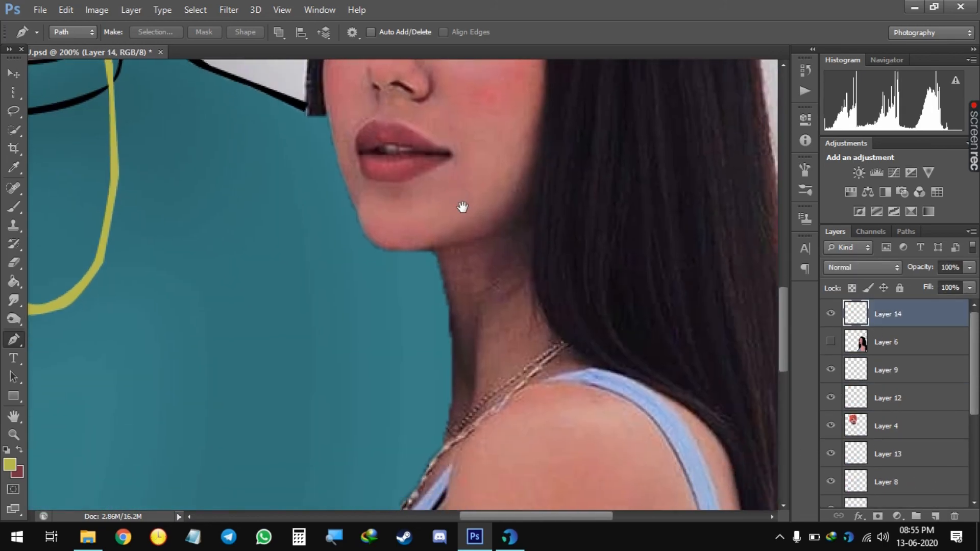
{"action": "left_click", "coordinate": [571, 348]}
{"action": "left_click_drag", "start_coordinate": [533, 372], "coordinate": [521, 384]}
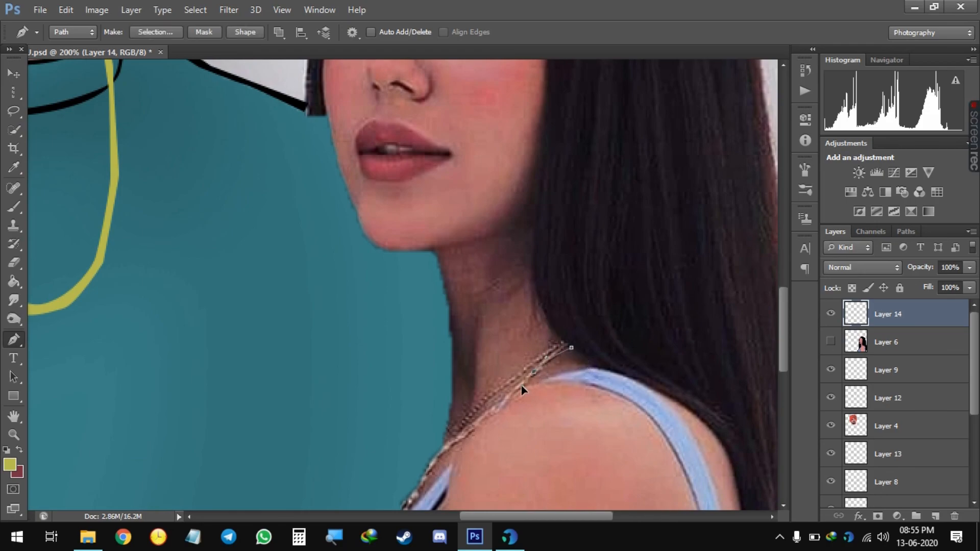
{"action": "left_click", "coordinate": [498, 414]}
{"action": "left_click", "coordinate": [449, 447]}
{"action": "left_click", "coordinate": [427, 475]}
{"action": "left_click_drag", "start_coordinate": [411, 484], "coordinate": [417, 460]}
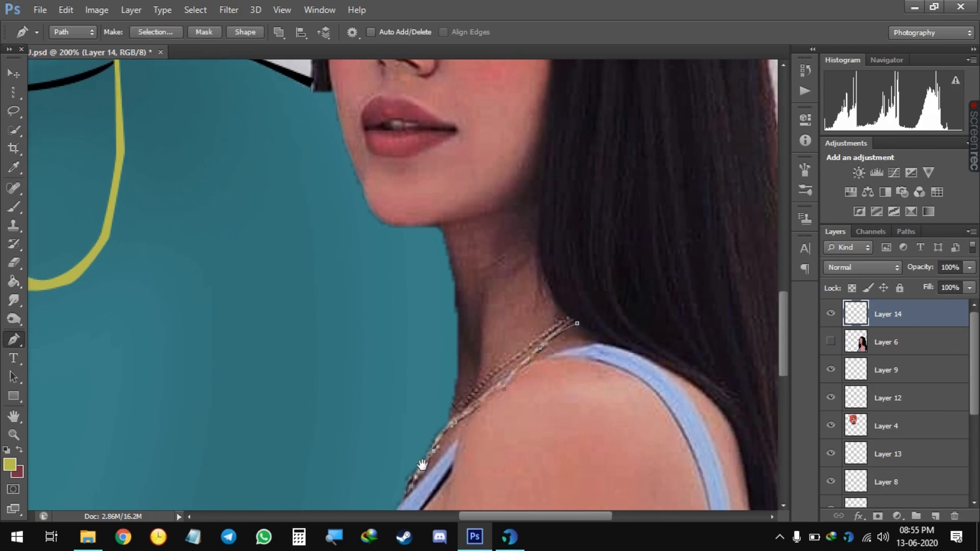
{"action": "left_click", "coordinate": [403, 498]}
Trace the upper edge of the woman's necklace back to her hair, close the path and fill it with the foreground color
{"action": "left_click", "coordinate": [413, 472]}
{"action": "left_click", "coordinate": [431, 448]}
{"action": "left_click", "coordinate": [441, 429]}
{"action": "left_click", "coordinate": [455, 413]}
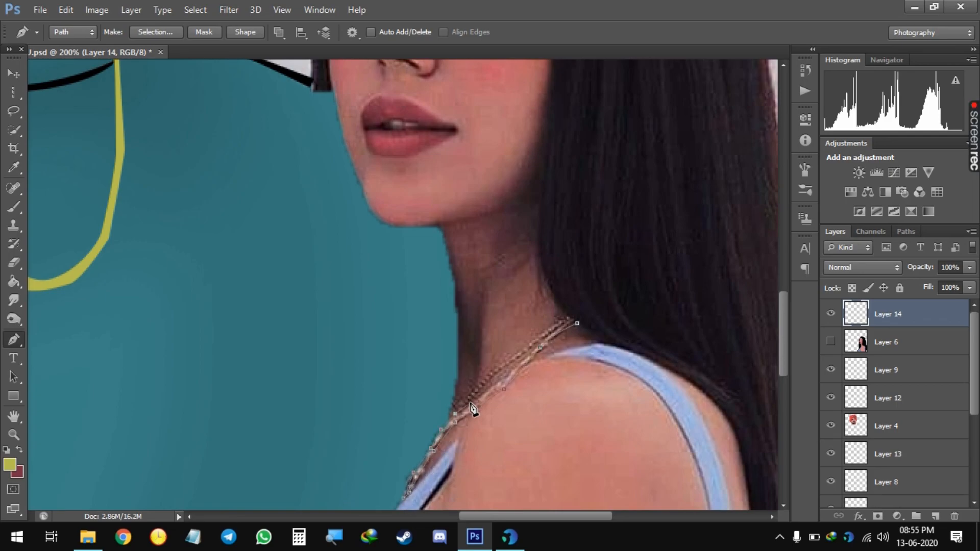
{"action": "left_click", "coordinate": [512, 374]}
{"action": "left_click", "coordinate": [526, 359]}
{"action": "left_click", "coordinate": [570, 322]}
{"action": "right_click", "coordinate": [574, 325]}
{"action": "left_click", "coordinate": [615, 278]}
{"action": "key", "text": "Return"}
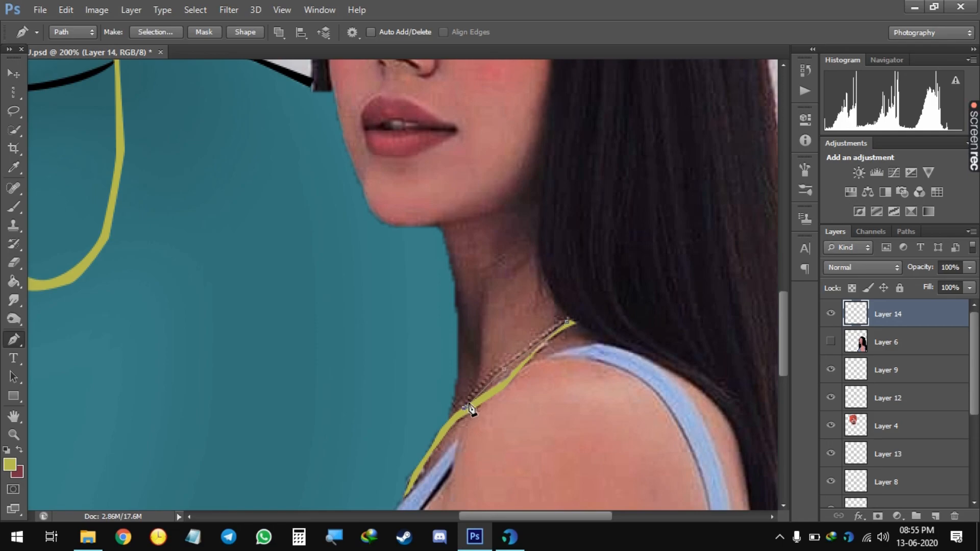
Trace the thinner second strand of the woman's necklace as a narrow path and fill it with the foreground color
{"action": "left_click", "coordinate": [472, 393]}
{"action": "left_click", "coordinate": [512, 358]}
{"action": "left_click", "coordinate": [547, 331]}
{"action": "left_click", "coordinate": [551, 326]}
{"action": "left_click", "coordinate": [564, 318]}
{"action": "left_click", "coordinate": [566, 320]}
{"action": "right_click", "coordinate": [568, 322]}
{"action": "left_click", "coordinate": [624, 278]}
{"action": "key", "text": "Return"}
Show Layer 6 again so the woman's cartoon painting appears beneath her necklace
{"action": "left_click", "coordinate": [830, 341]}
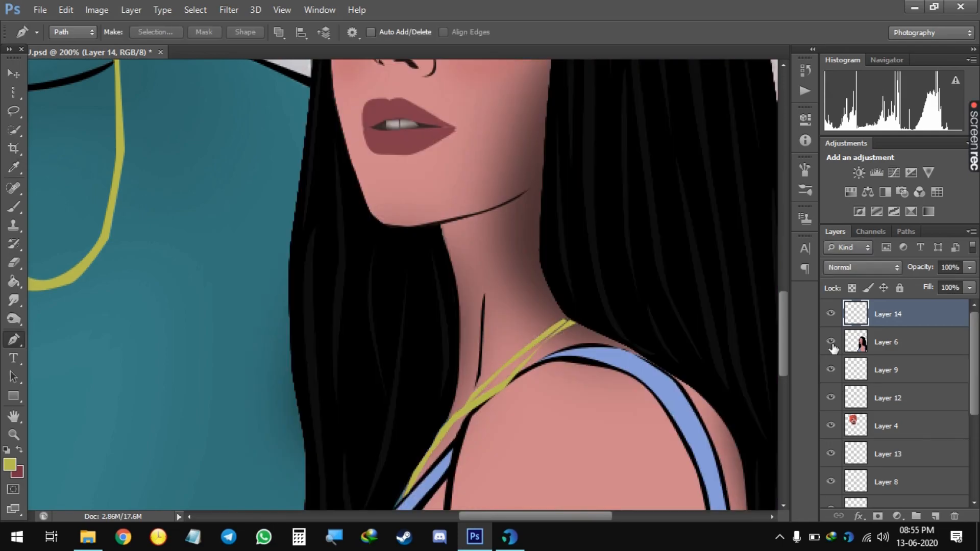
{"action": "key", "text": "ctrl+minus"}
{"action": "key", "text": "ctrl+minus"}
{"action": "key", "text": "ctrl+minus"}
{"action": "key", "text": "ctrl+minus"}
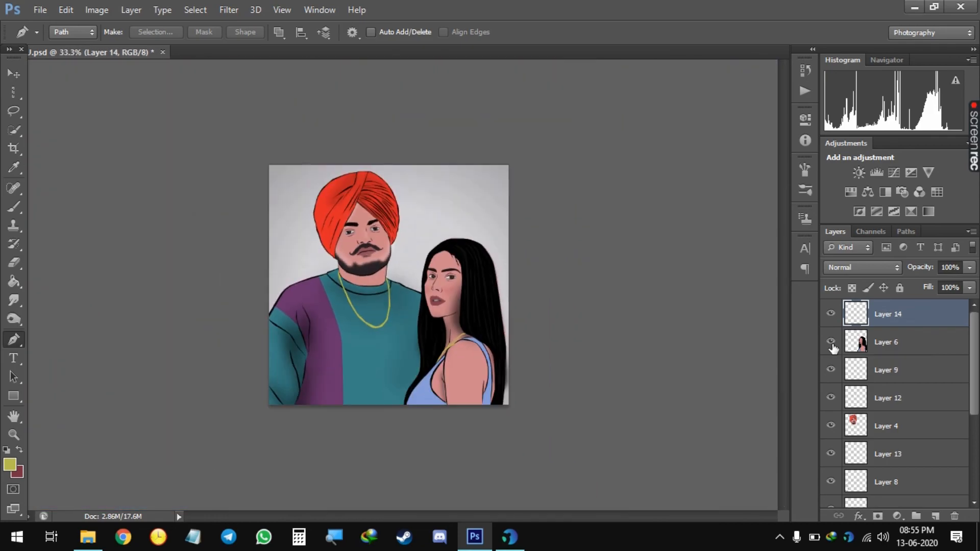
Hide the photo on Layer 2 so the portrait stands on the white background, and select that layer
{"action": "scroll", "coordinate": [971, 399], "scroll_direction": "down", "scroll_amount": 5}
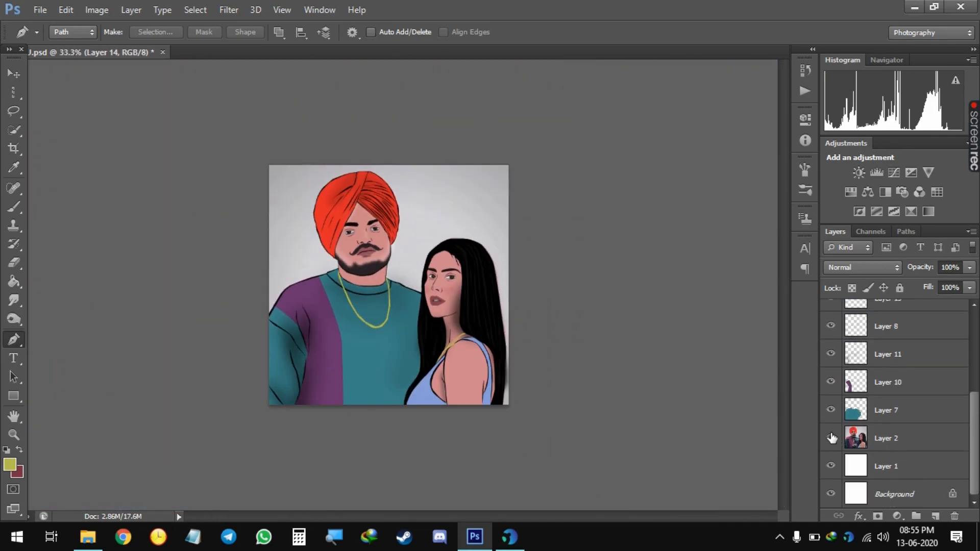
{"action": "left_click", "coordinate": [830, 438]}
{"action": "left_click", "coordinate": [830, 437]}
{"action": "left_click", "coordinate": [830, 438]}
{"action": "left_click", "coordinate": [963, 438]}
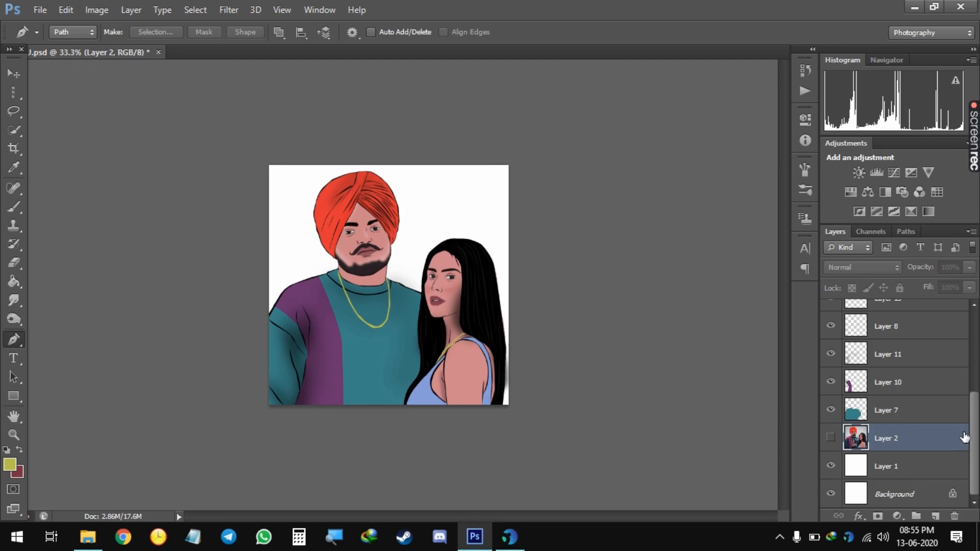
{"action": "scroll", "coordinate": [974, 341], "scroll_direction": "up", "scroll_amount": 3}
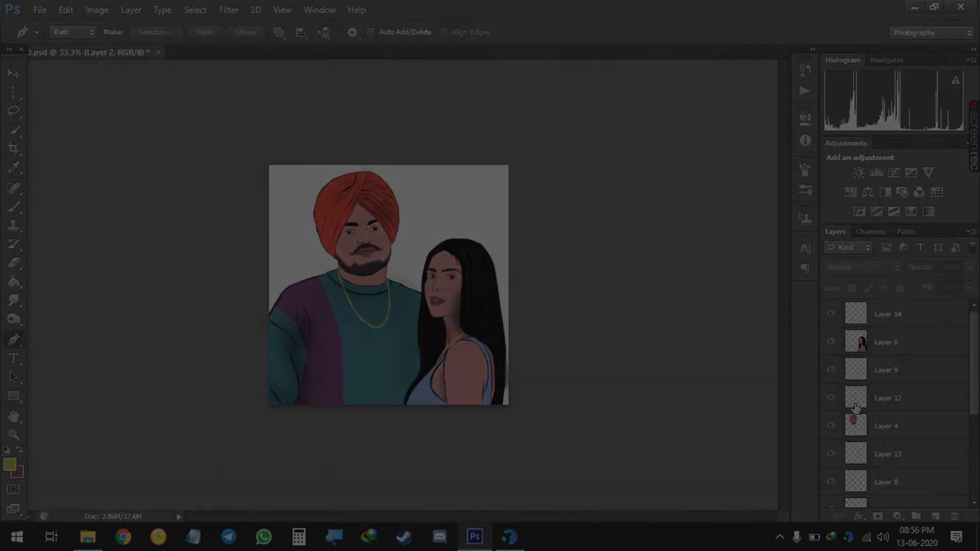